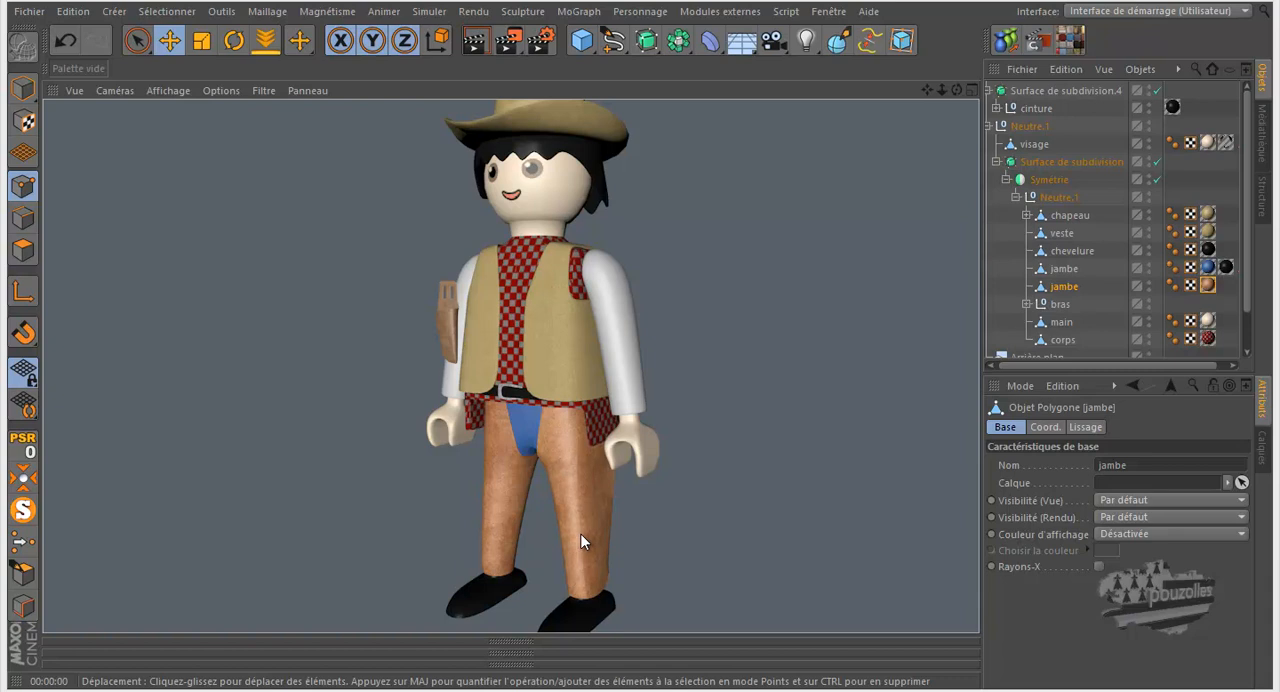
- Examine the cowboy figure's orange leg coverings from the back, side and front
left_click_drag(958, 89, 666, 508)
scroll(455, 540, "up", 5)
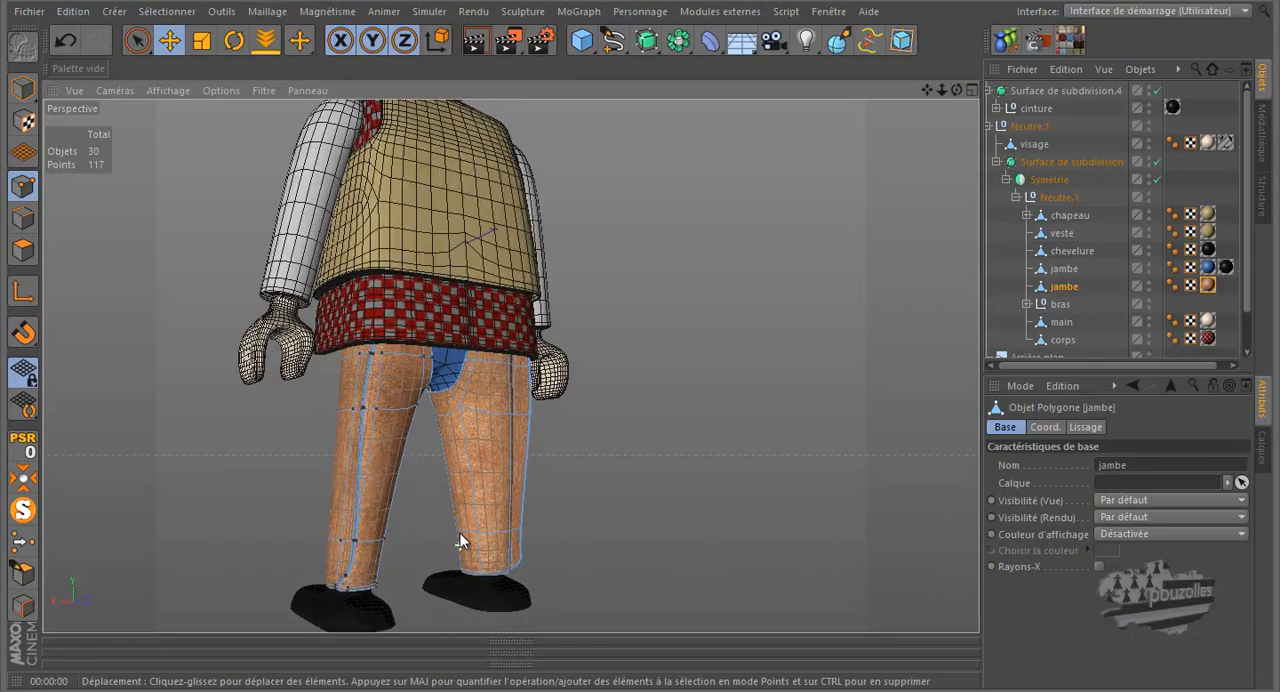
left_click_drag(958, 88, 640, 320)
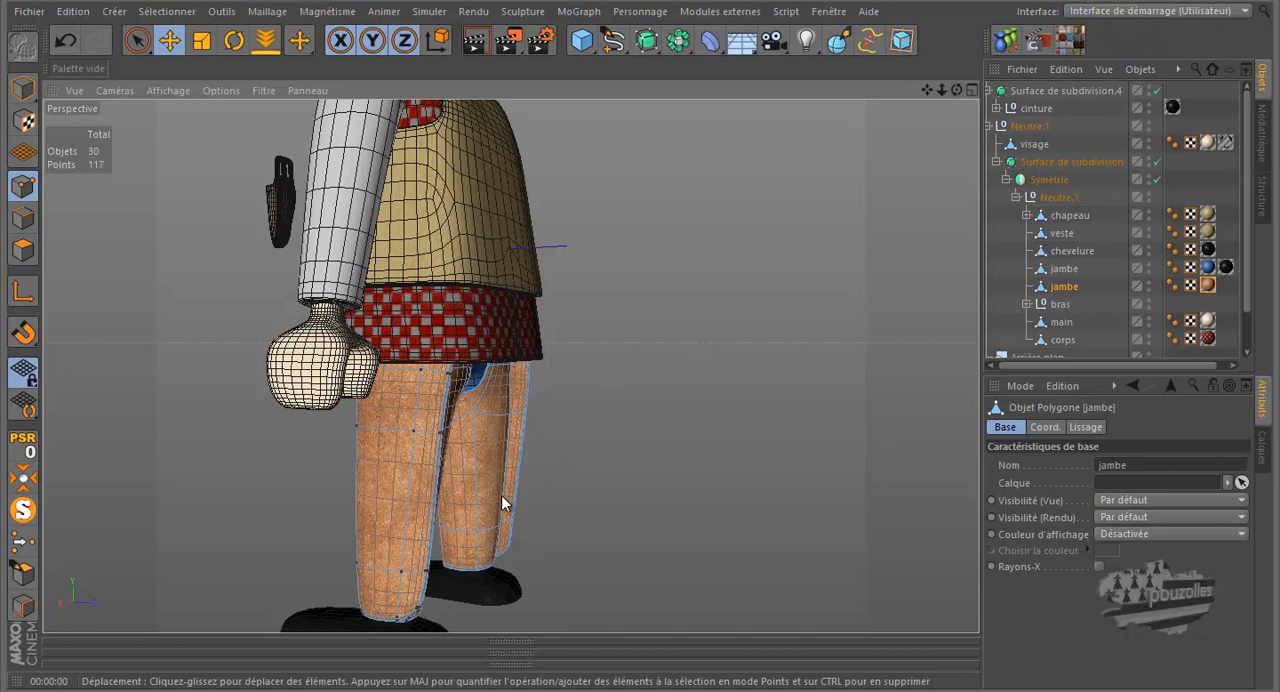
scroll(503, 503, "up", 6)
scroll(504, 490, "down", 3)
left_click_drag(640, 325, 640, 325)
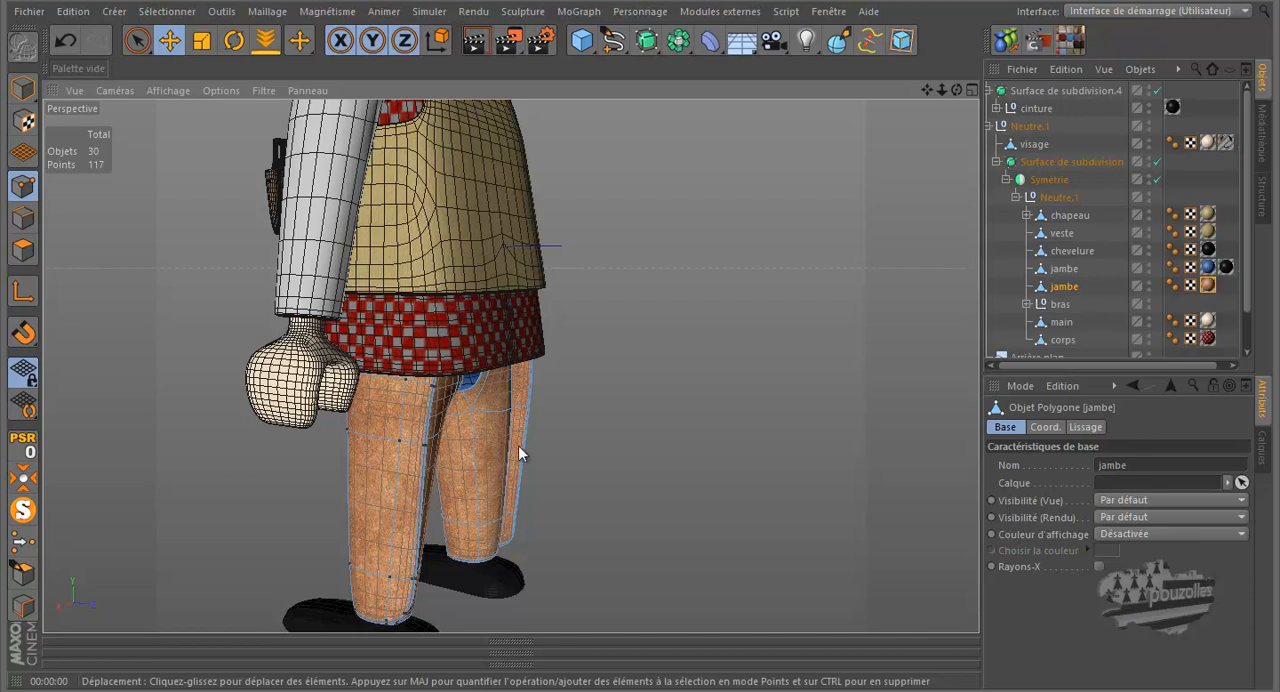
left_click_drag(956, 90, 600, 316)
left_click_drag(510, 290, 633, 319)
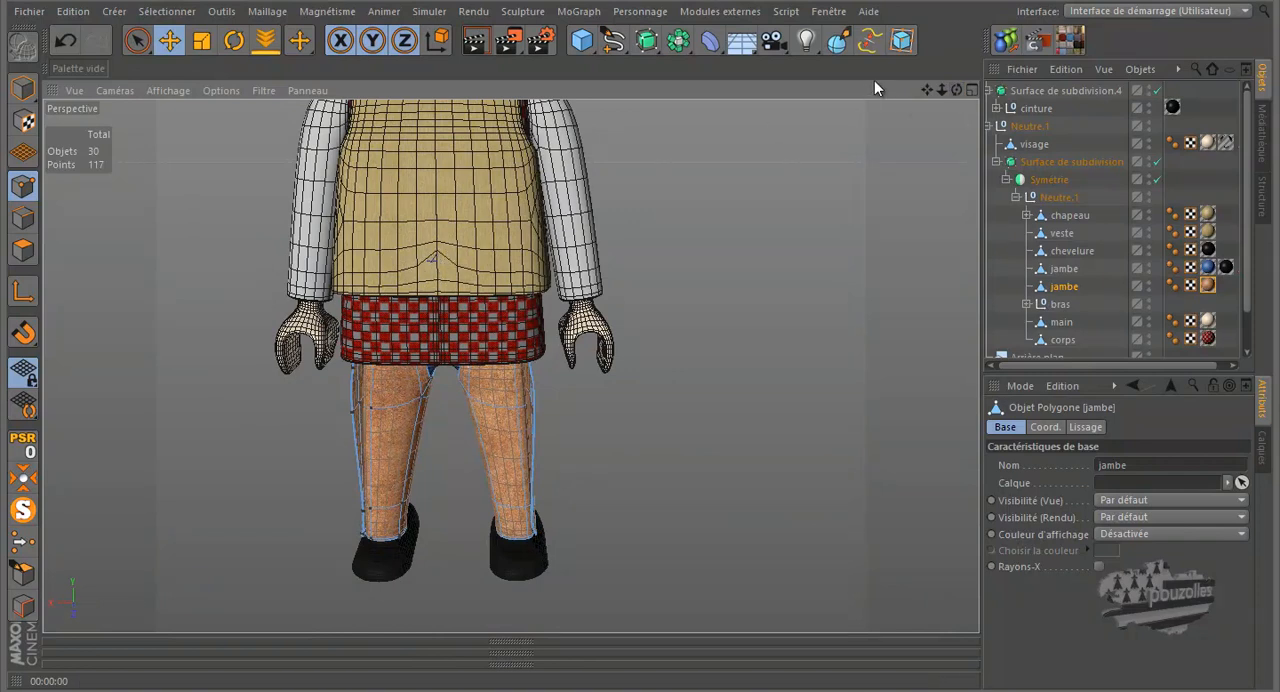
left_click_drag(954, 89, 633, 320)
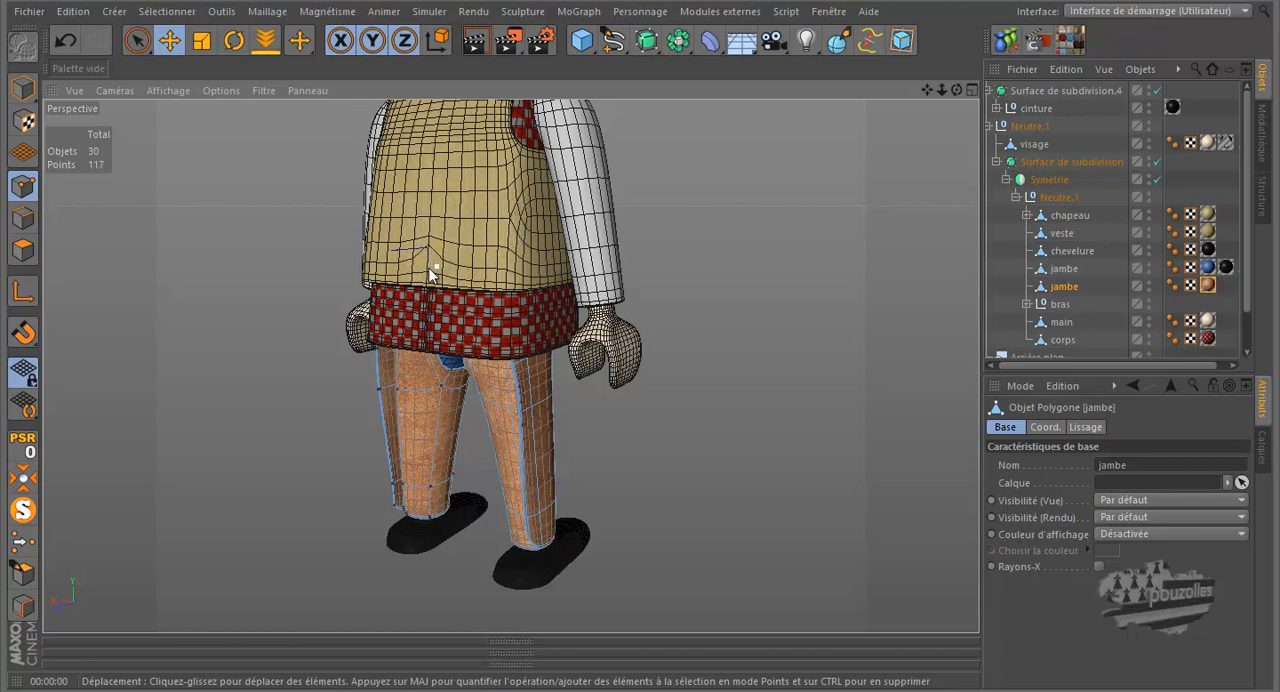
left_click_drag(958, 88, 397, 345)
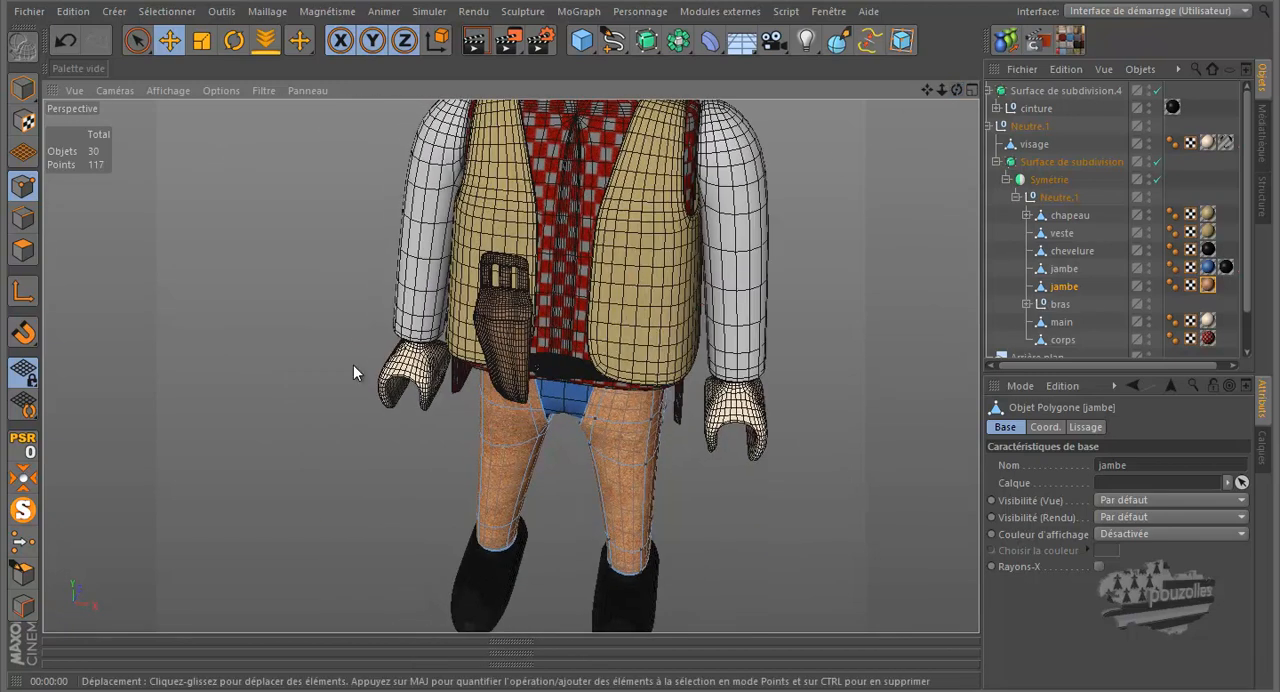
scroll(312, 406, "down", 5)
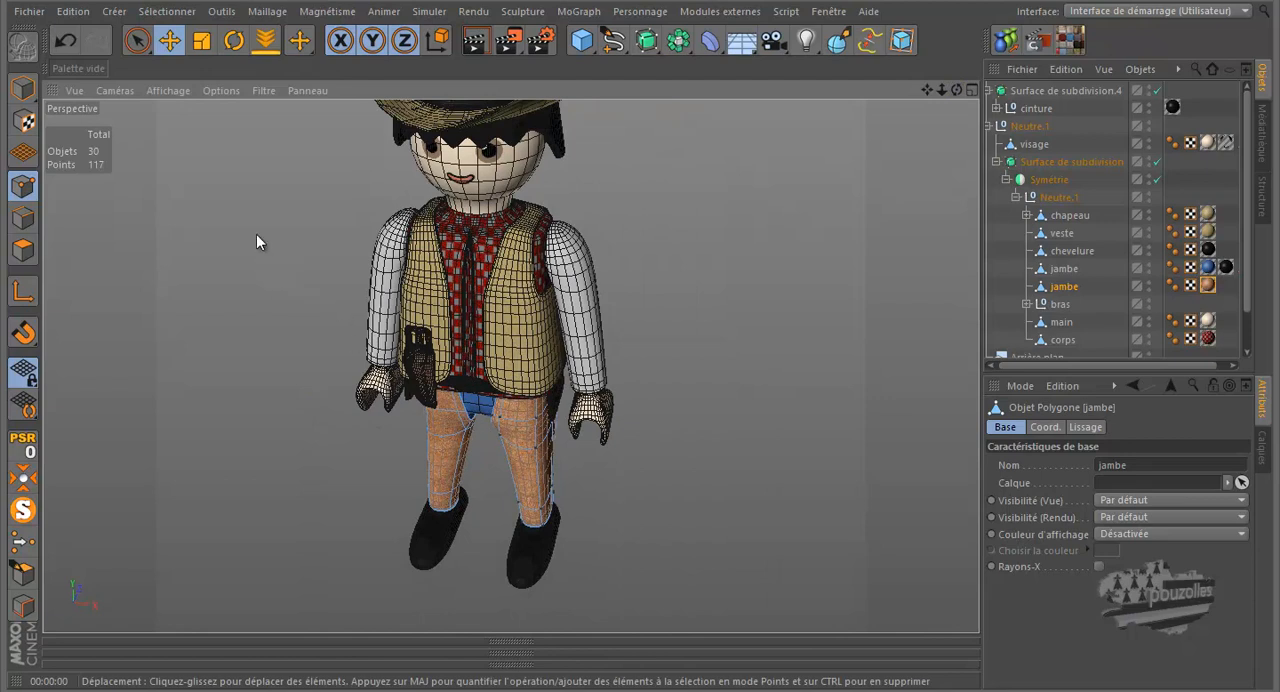
- Create a new project and set the viewport to shaded display with edge lines, using a temporary cube that is deleted
left_click(28, 13)
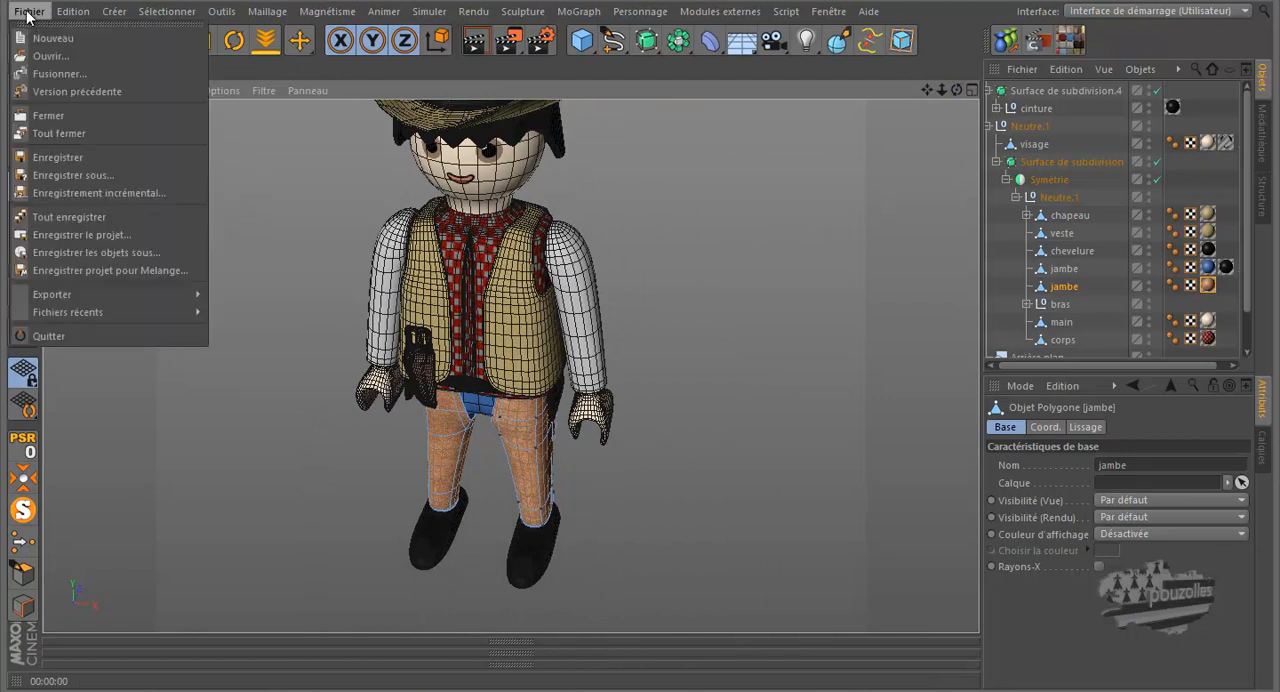
left_click(52, 39)
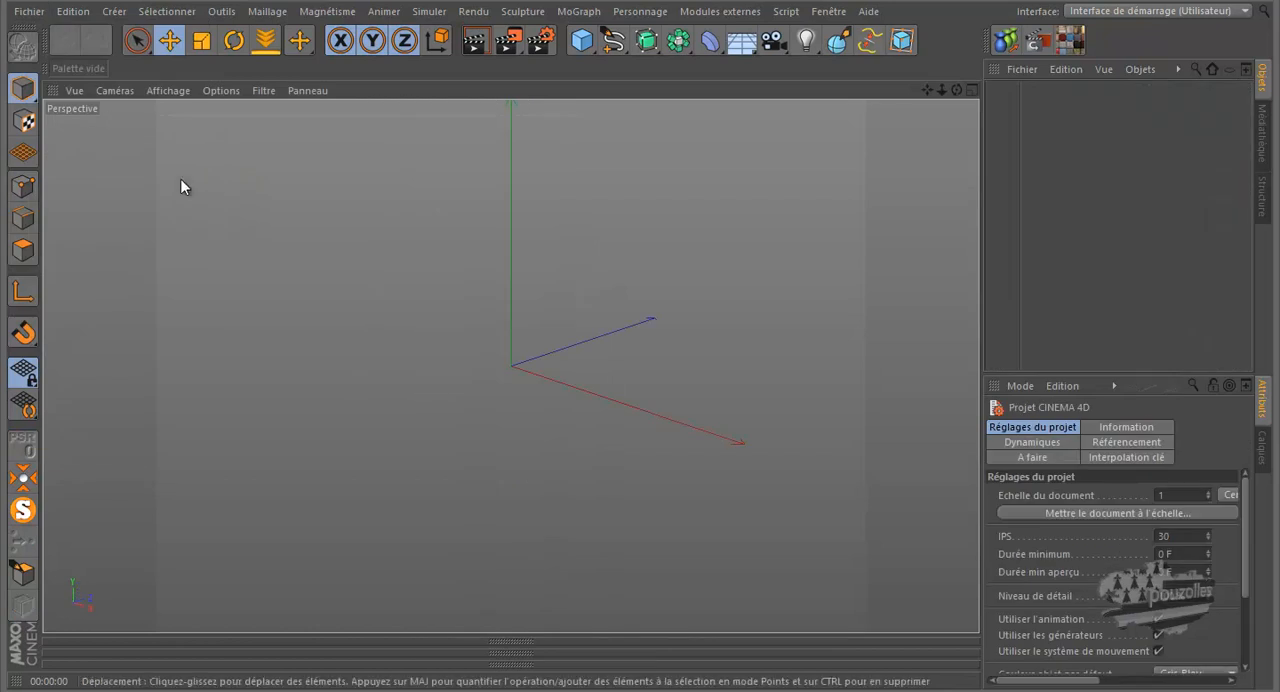
left_click(584, 43)
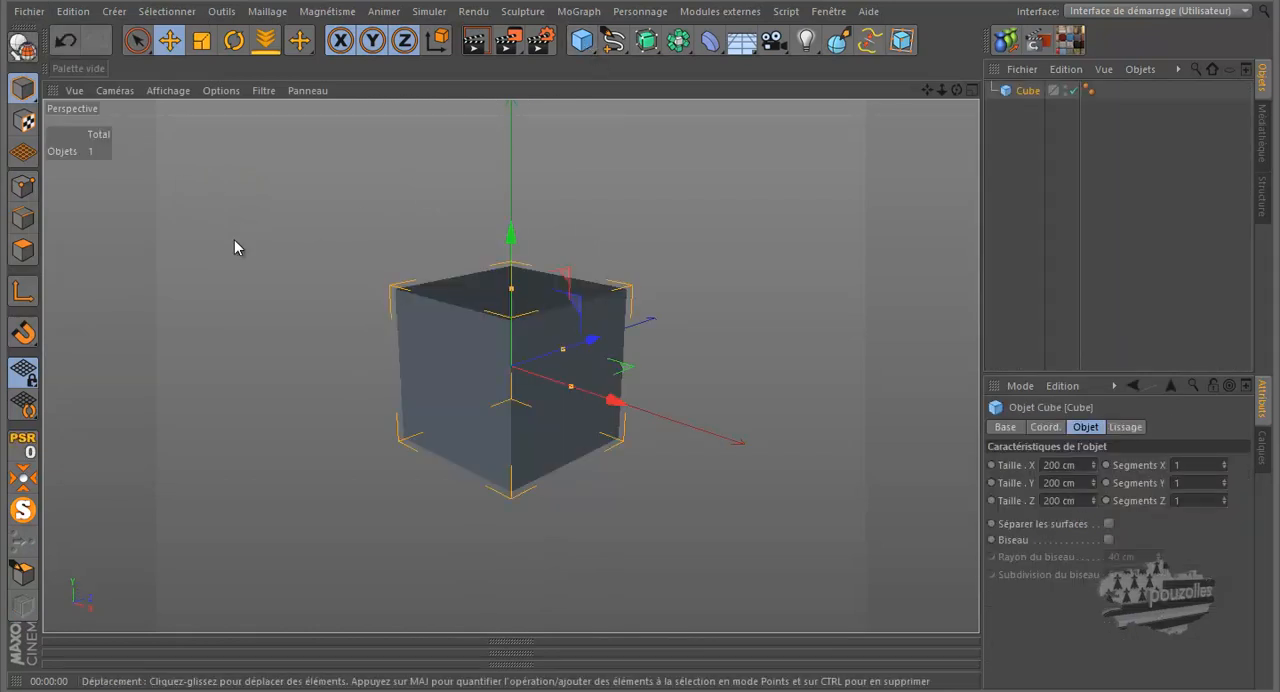
left_click(166, 90)
left_click(190, 148)
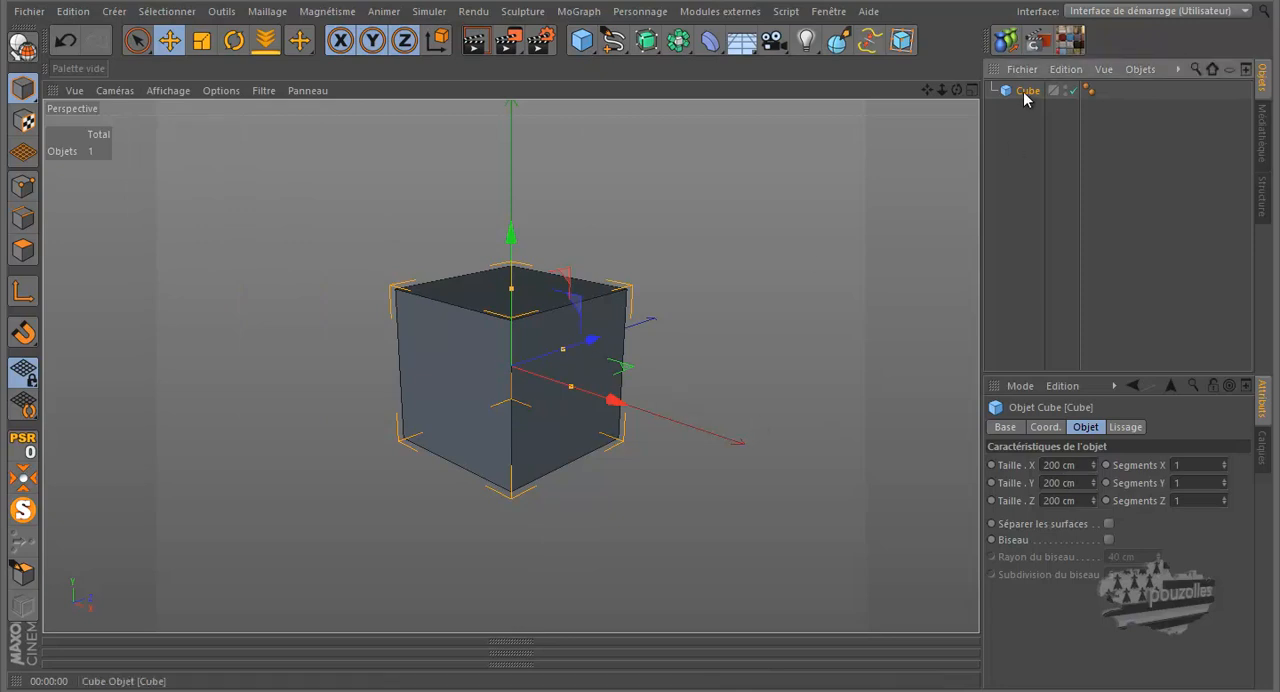
key("Delete")
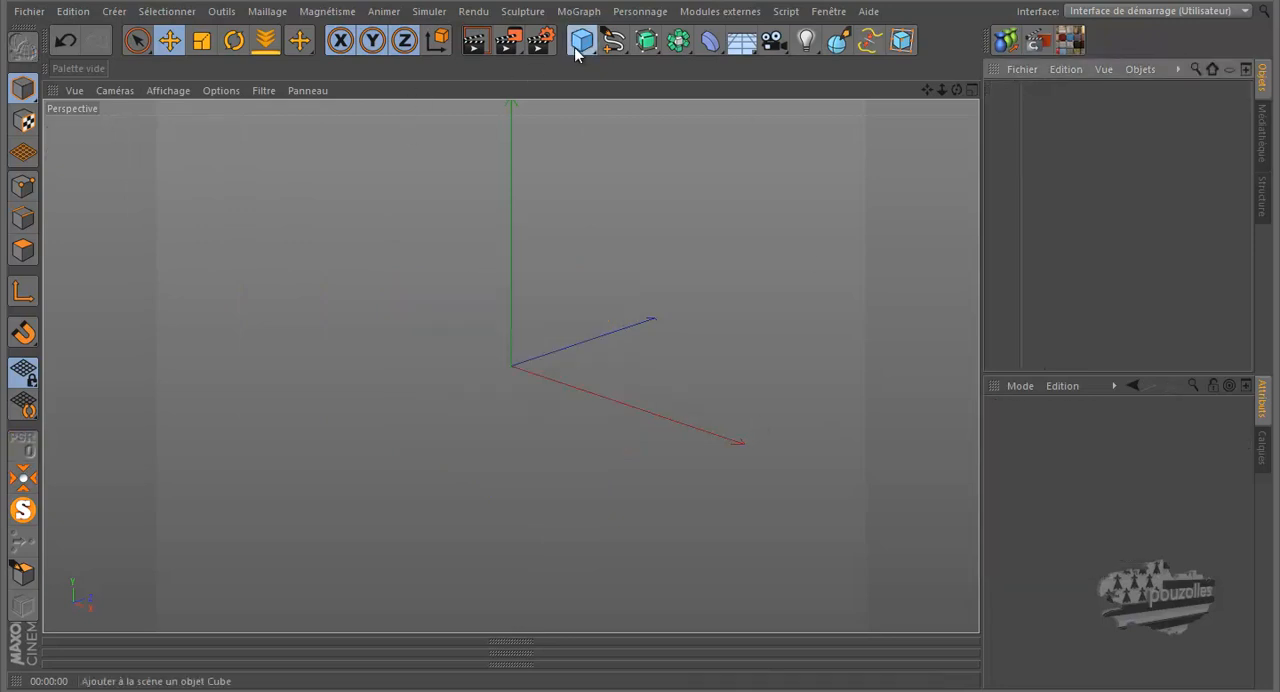
- Add a cylinder to the scene and turn off its caps
left_click(576, 48)
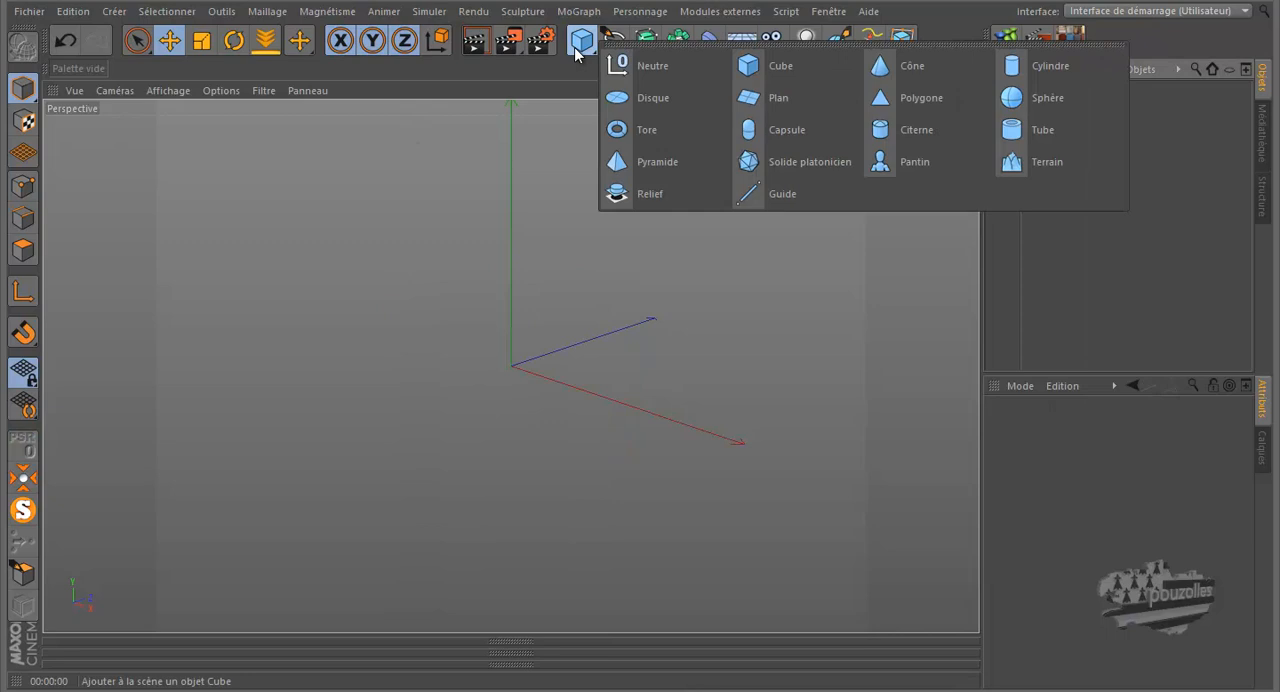
left_click(1032, 66)
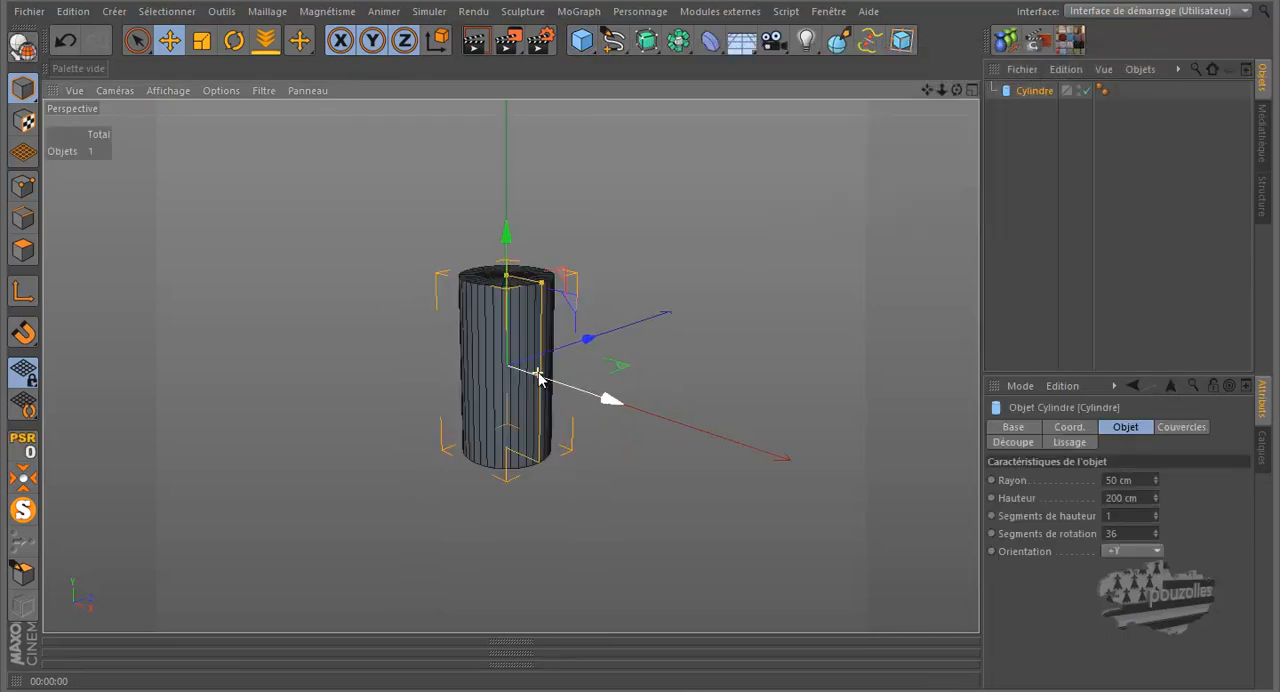
scroll(538, 377, "up", 1)
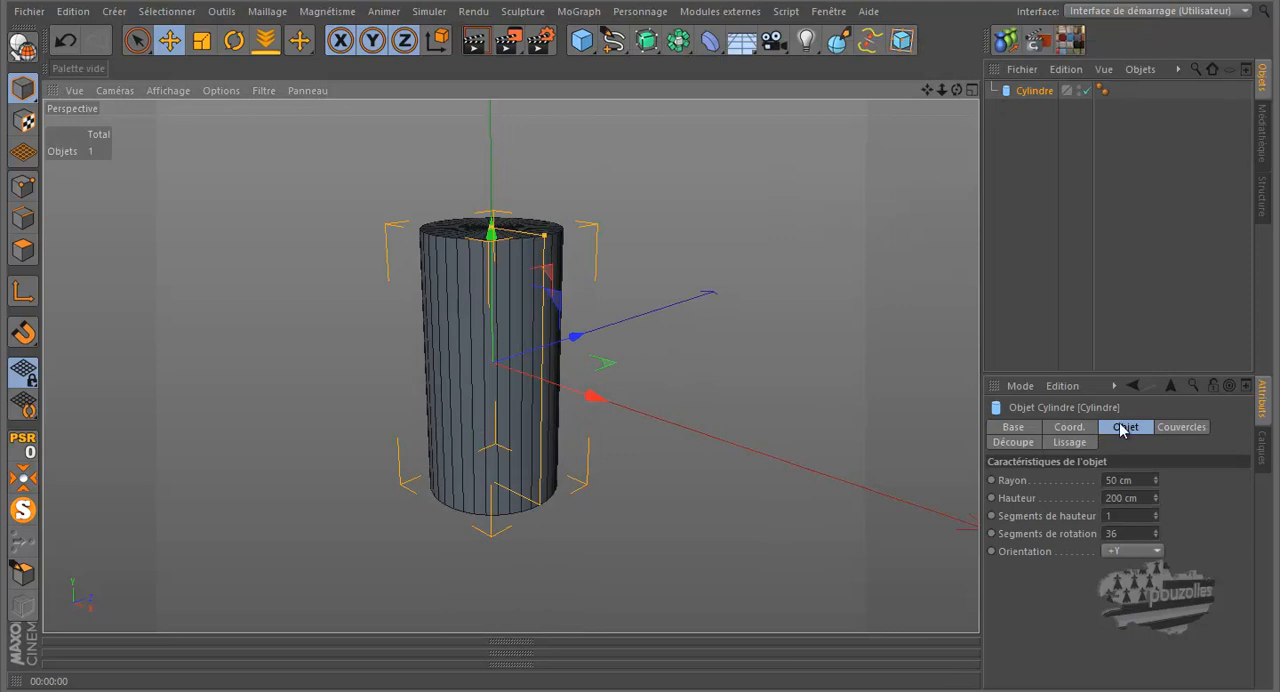
left_click(1173, 430)
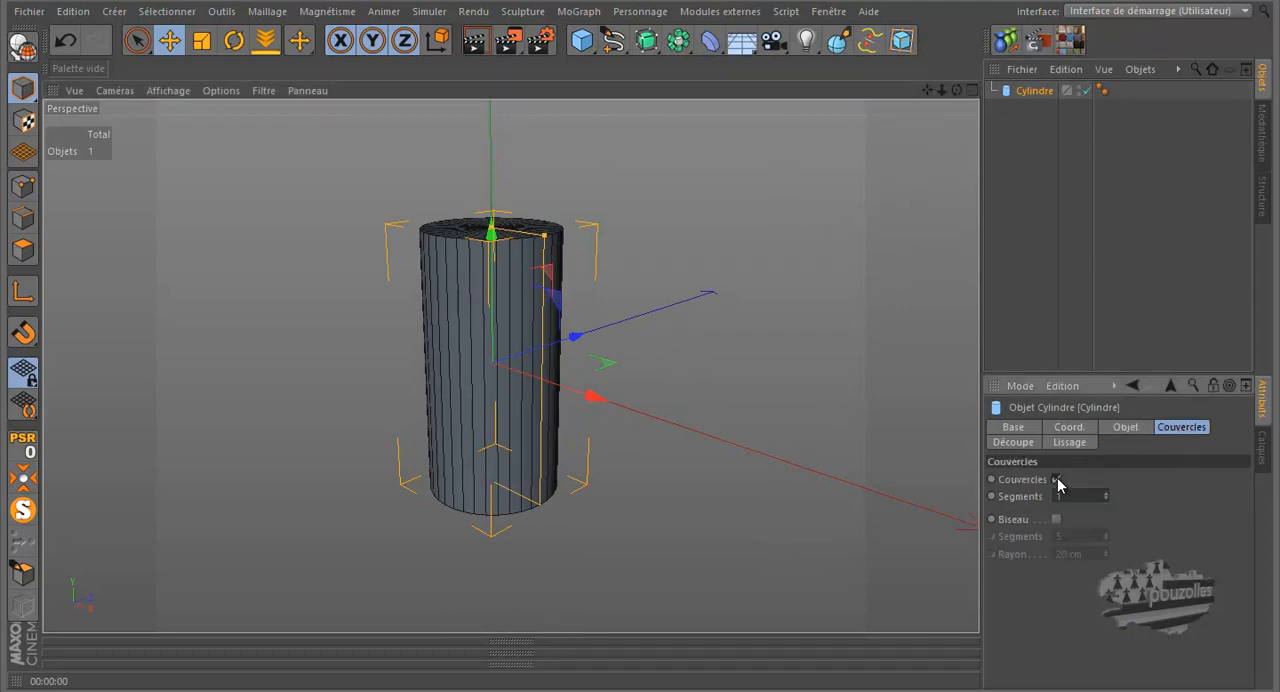
left_click(1057, 479)
- Set the cylinder to 8 rotation segments and 3 height segments
left_click(1123, 428)
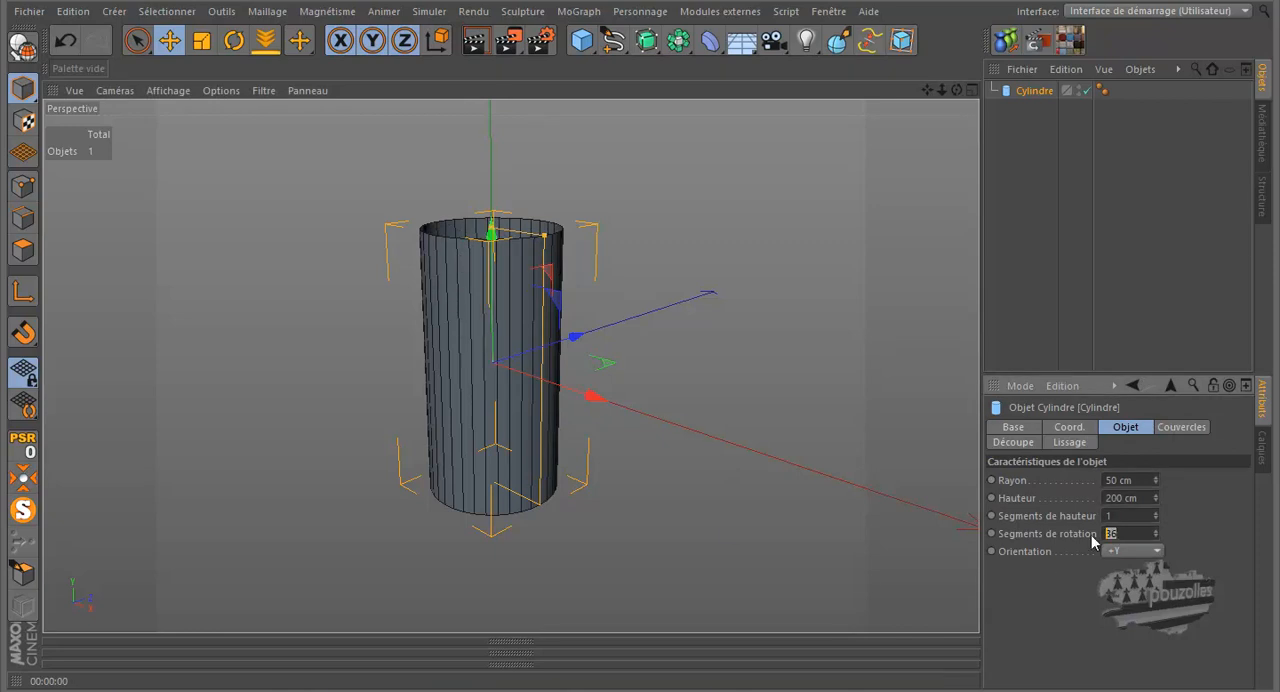
type("8")
key("Return")
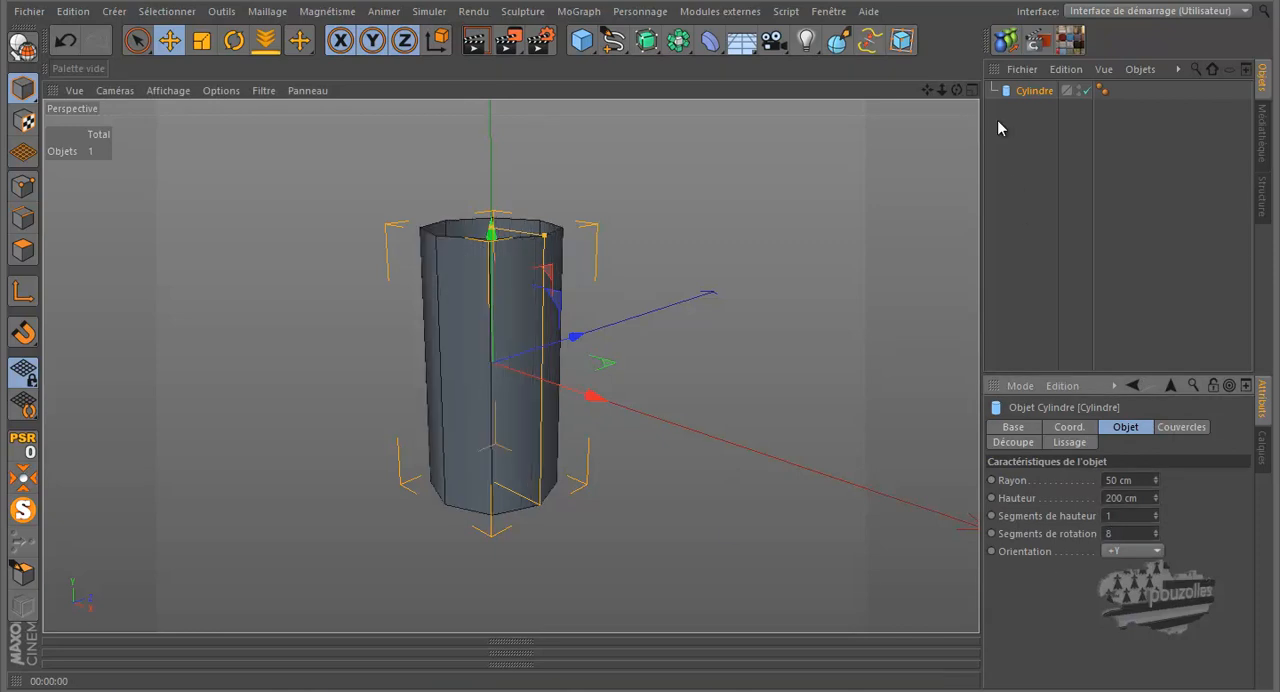
left_click_drag(957, 90, 641, 324)
scroll(647, 377, "up", 1)
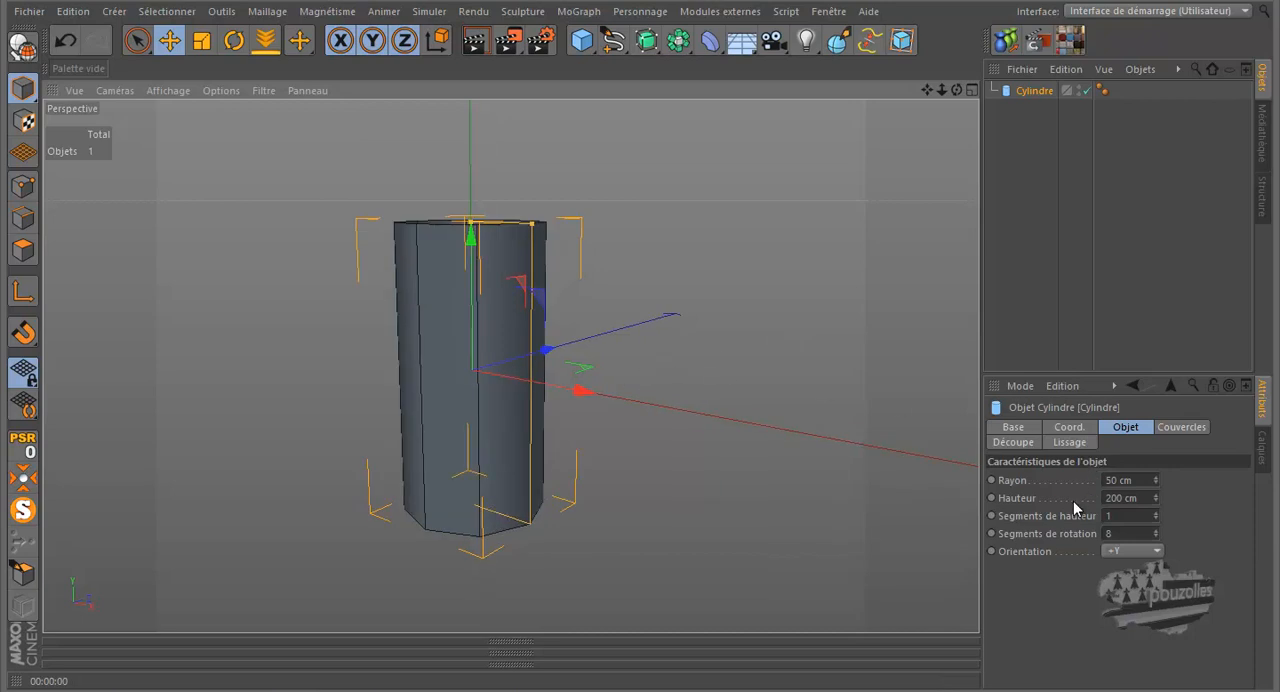
left_click(1156, 513)
left_click(1156, 512)
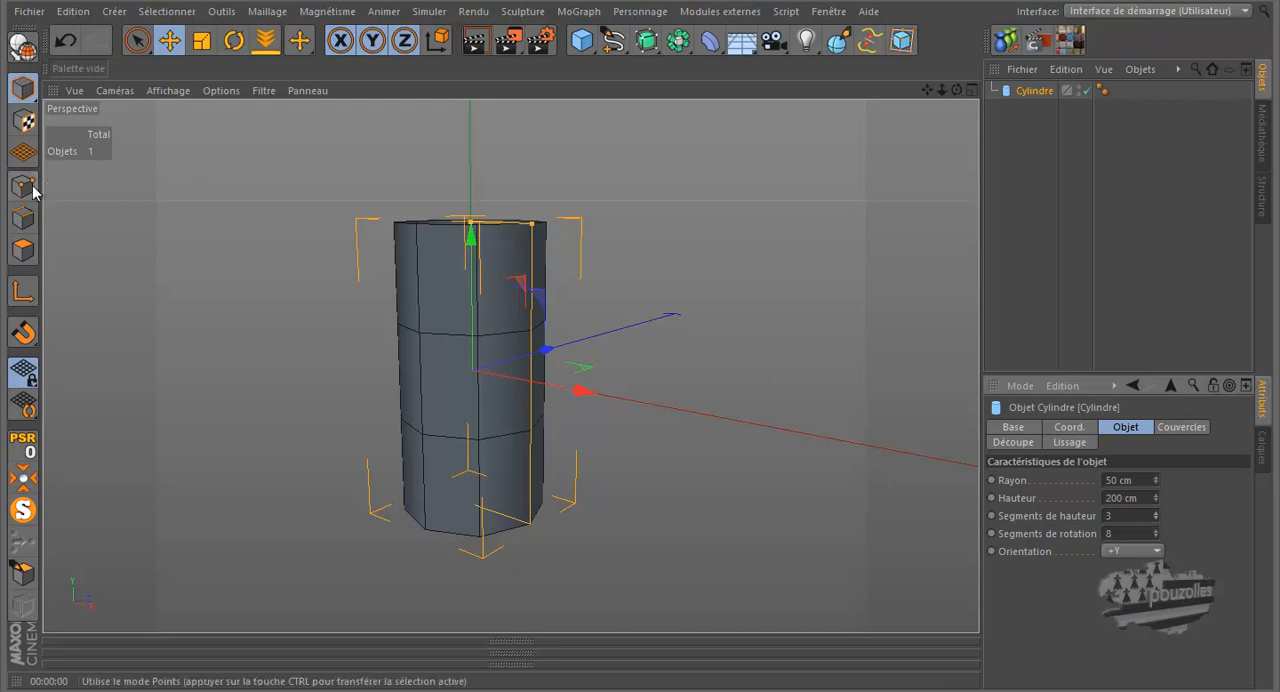
- Make the cylinder editable and select its two middle rings of points in the front view, including hidden points
left_click(24, 45)
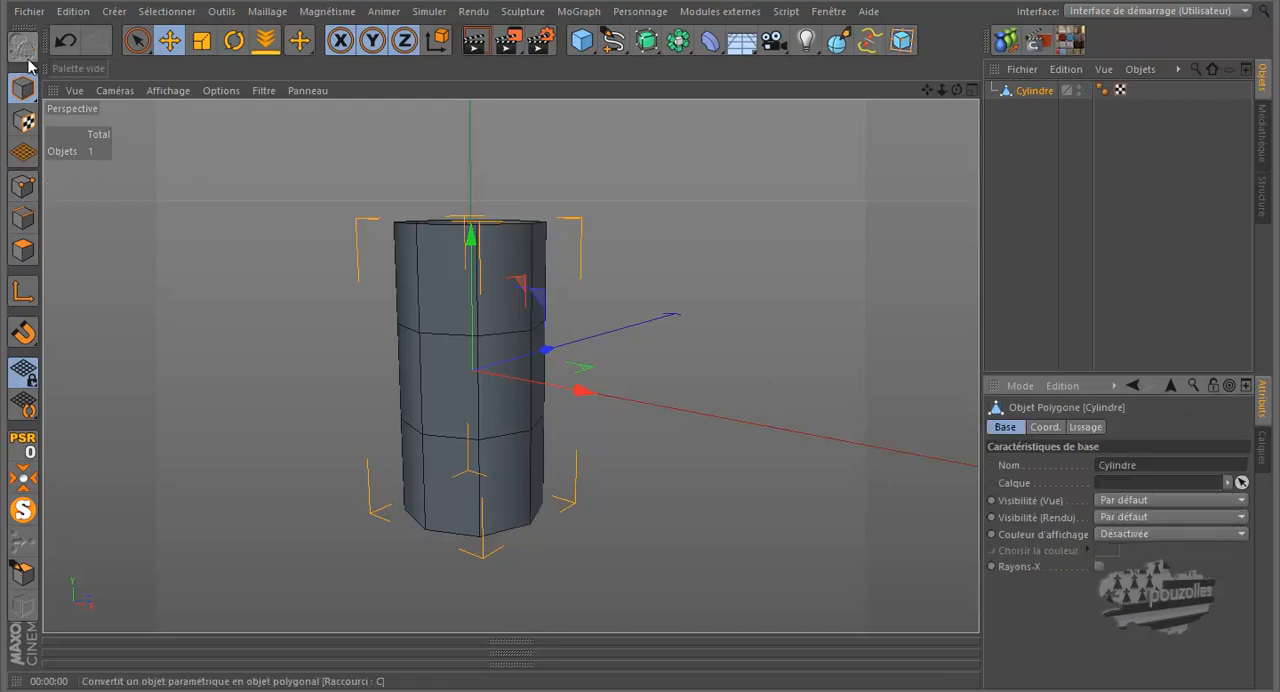
left_click(22, 187)
left_click(137, 40)
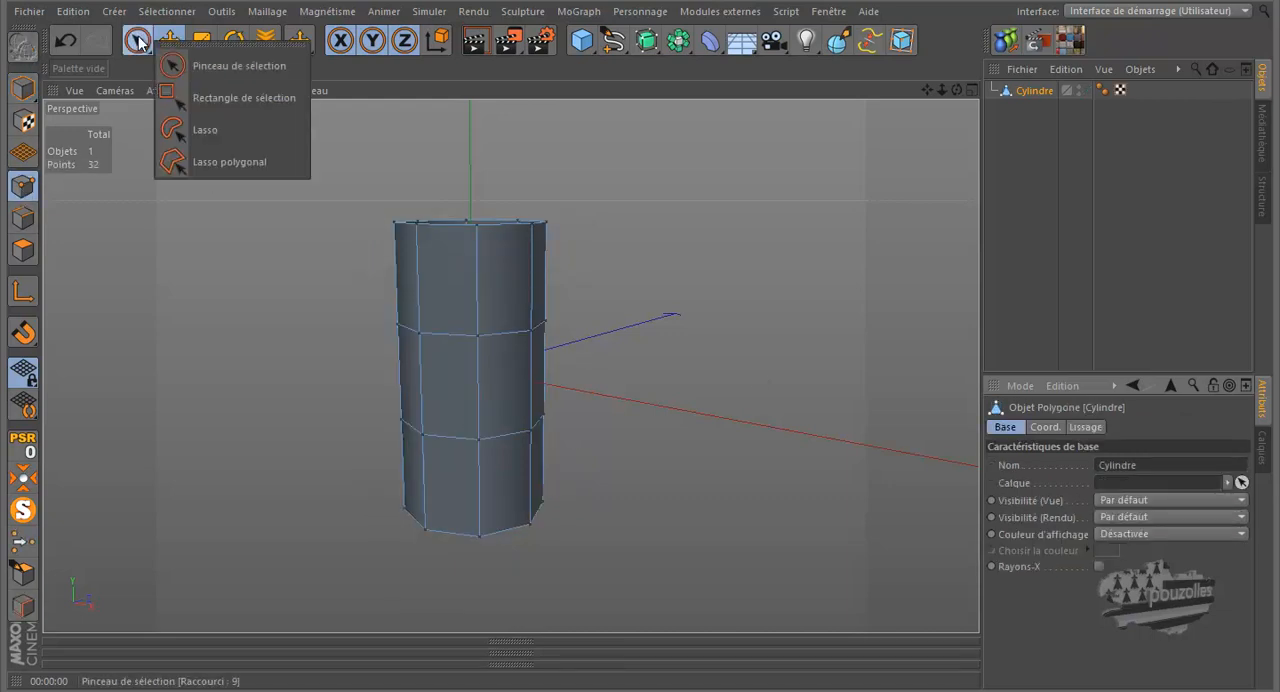
left_click(210, 97)
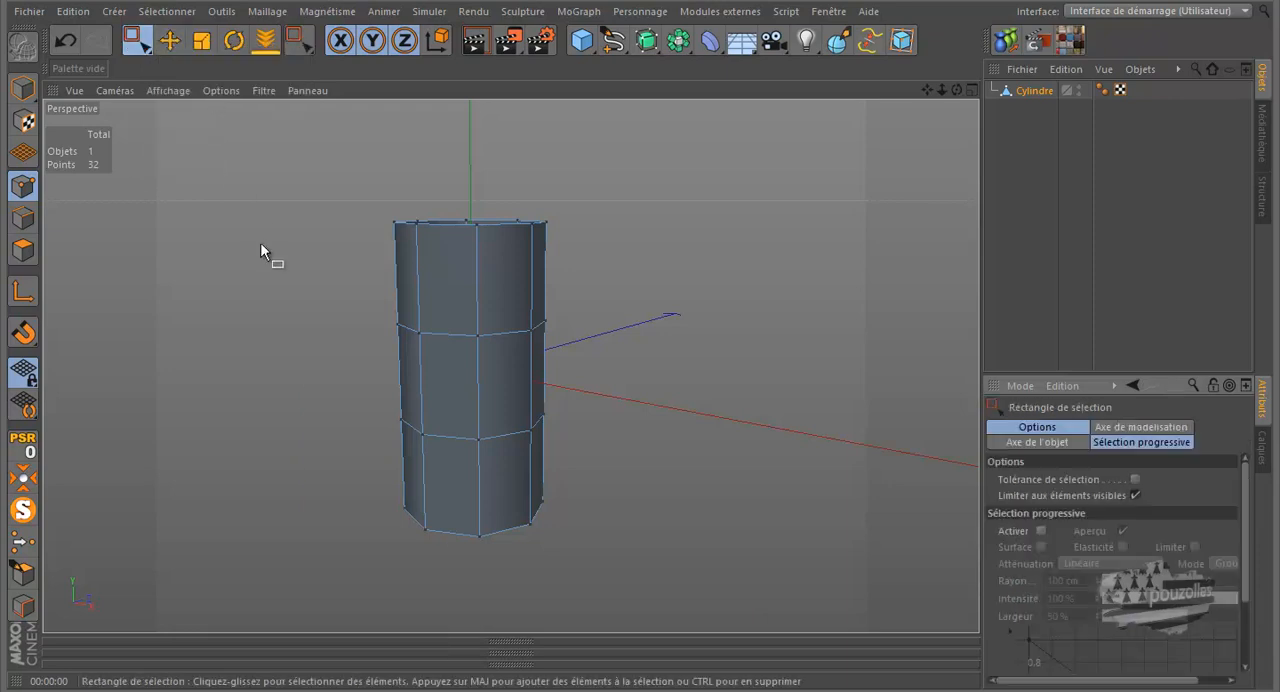
middle_click(323, 372)
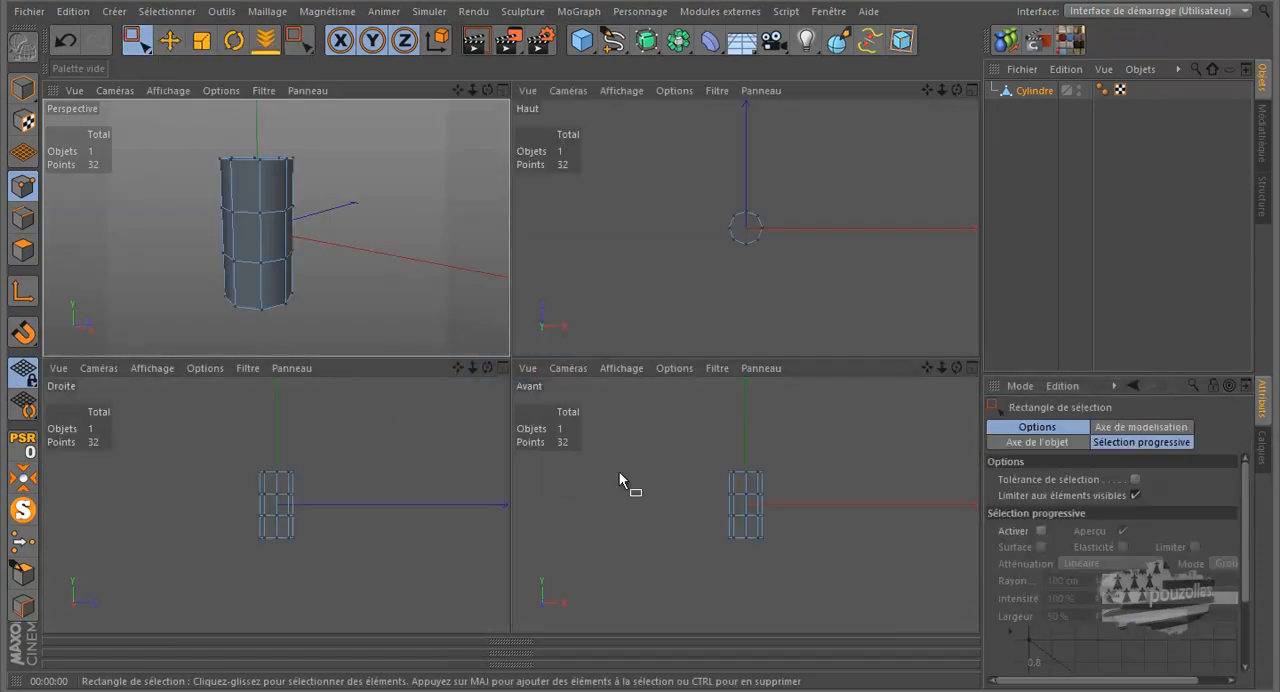
middle_click(620, 472)
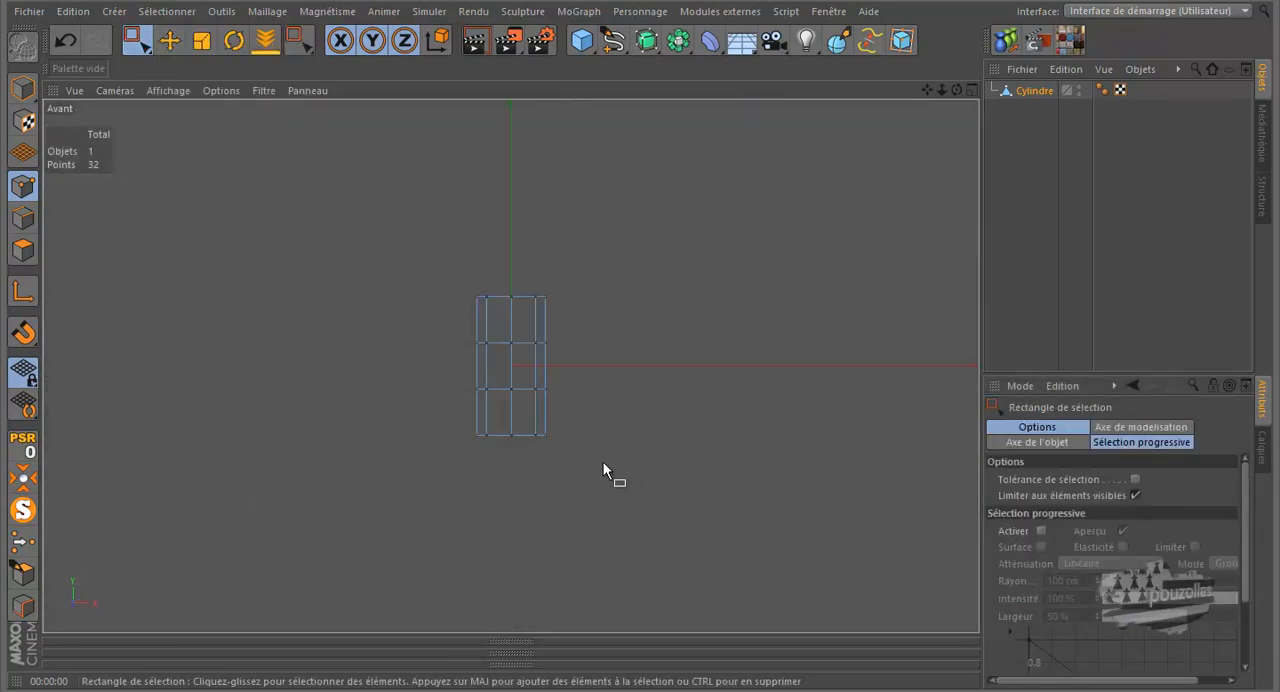
left_click(1134, 495)
left_click_drag(624, 322, 428, 396)
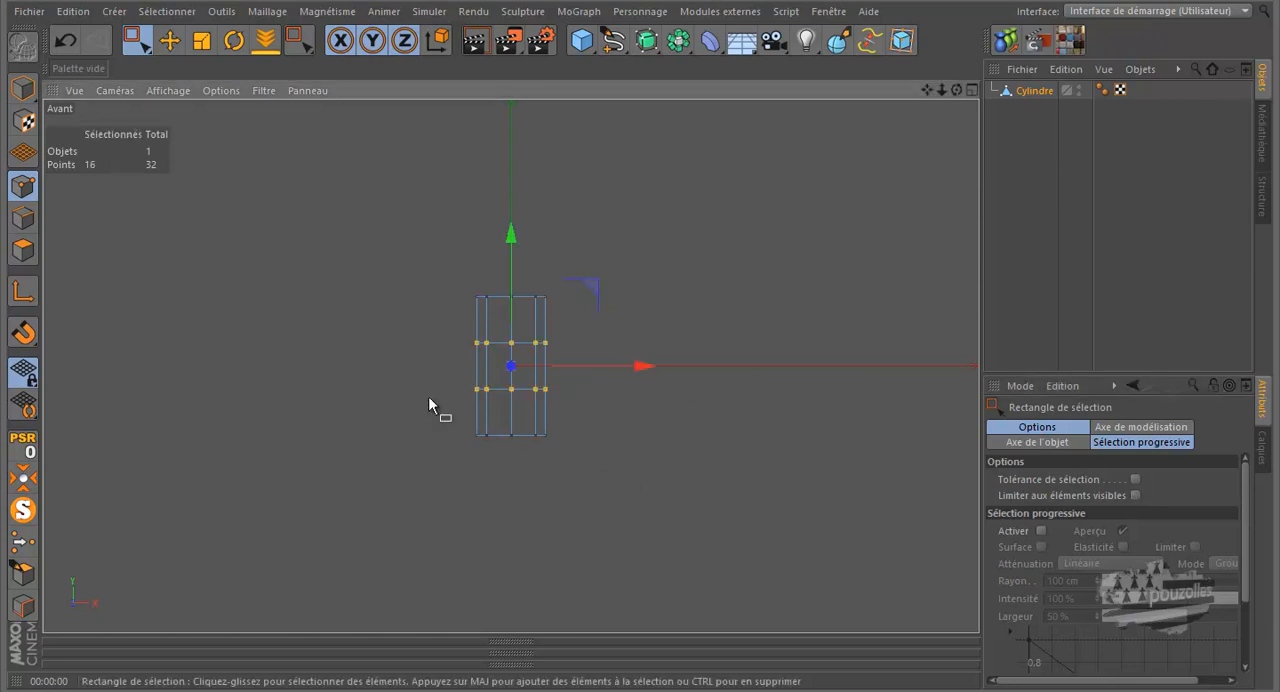
- Scale the two selected point rings apart vertically until they lie close to the cylinder's ends, then deselect them
left_click(200, 44)
left_click_drag(510, 234, 640, 319)
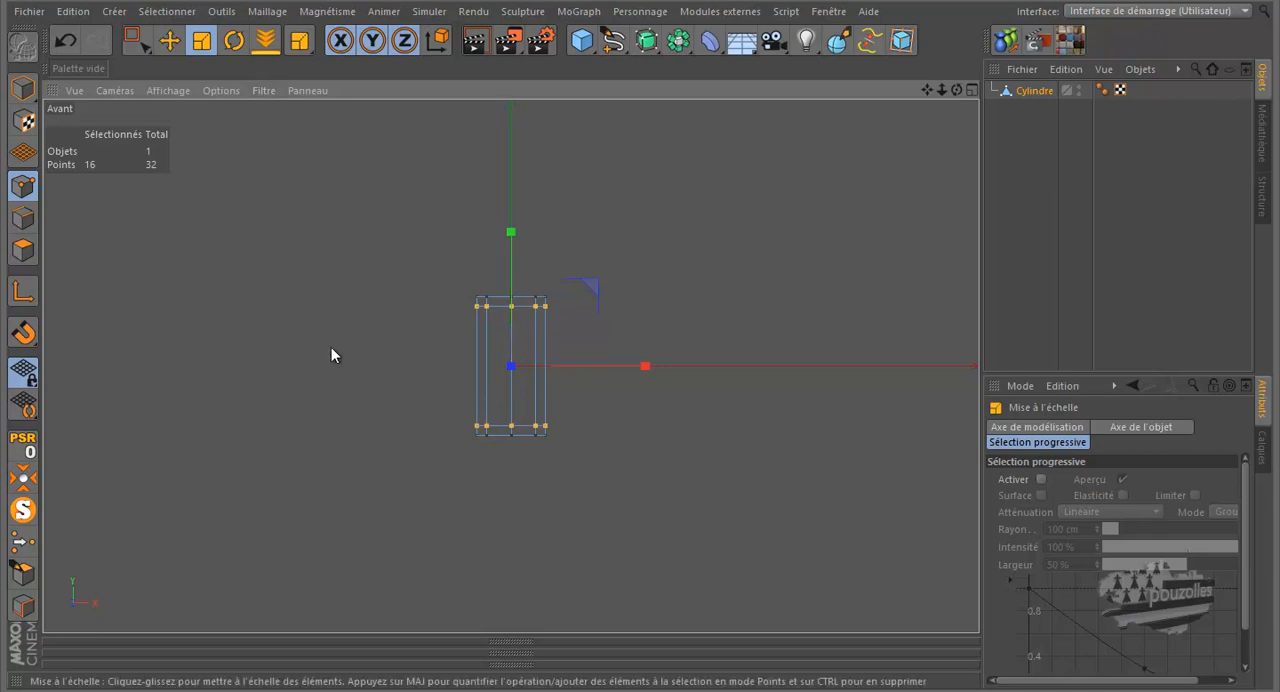
middle_click(331, 347)
middle_click(308, 318)
left_click(346, 241)
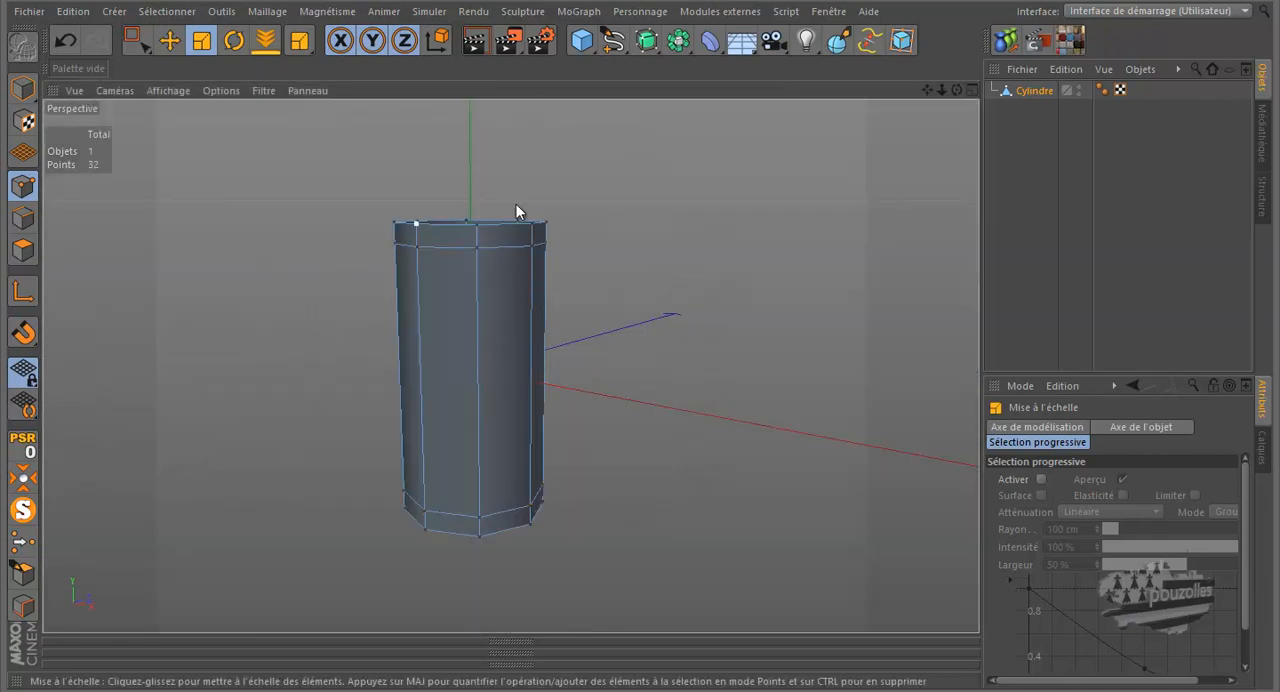
- Extrude one long vertical edge of the cylinder's middle section outward by about 76 cm to form a flap
mouse_move(953, 86)
left_mouse_down()
mouse_move(634, 333)
mouse_move(585, 186)
left_mouse_up()
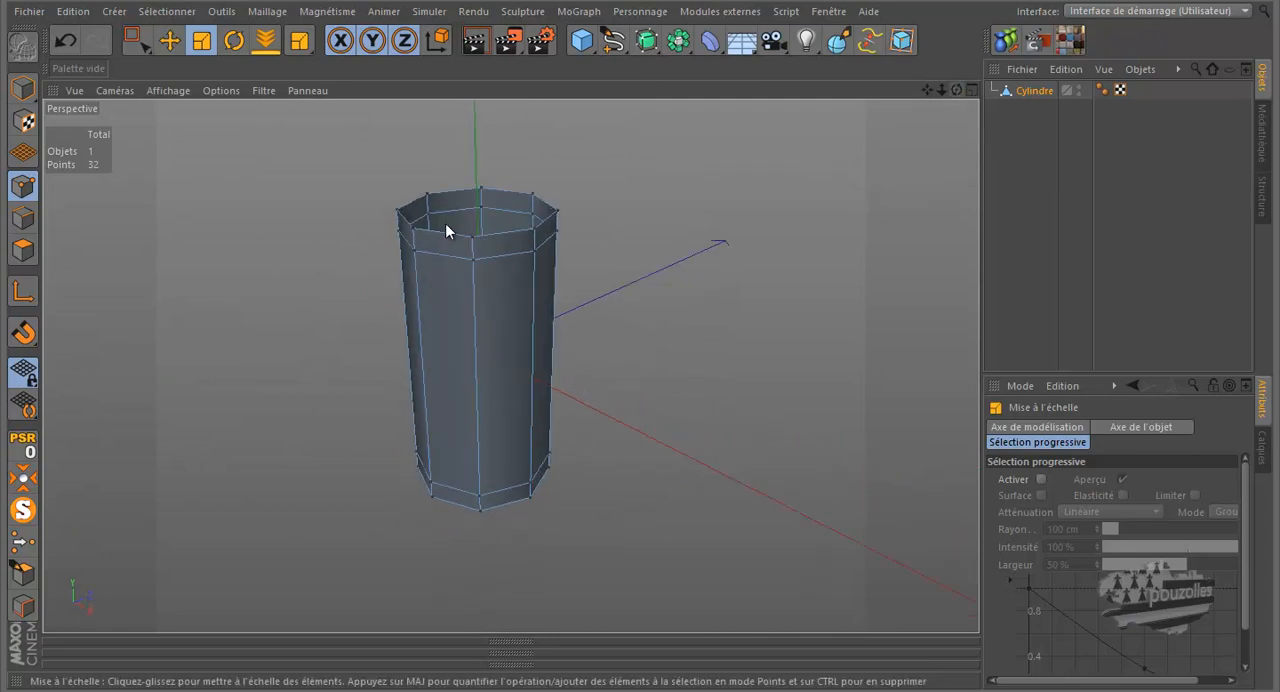
left_click(23, 218)
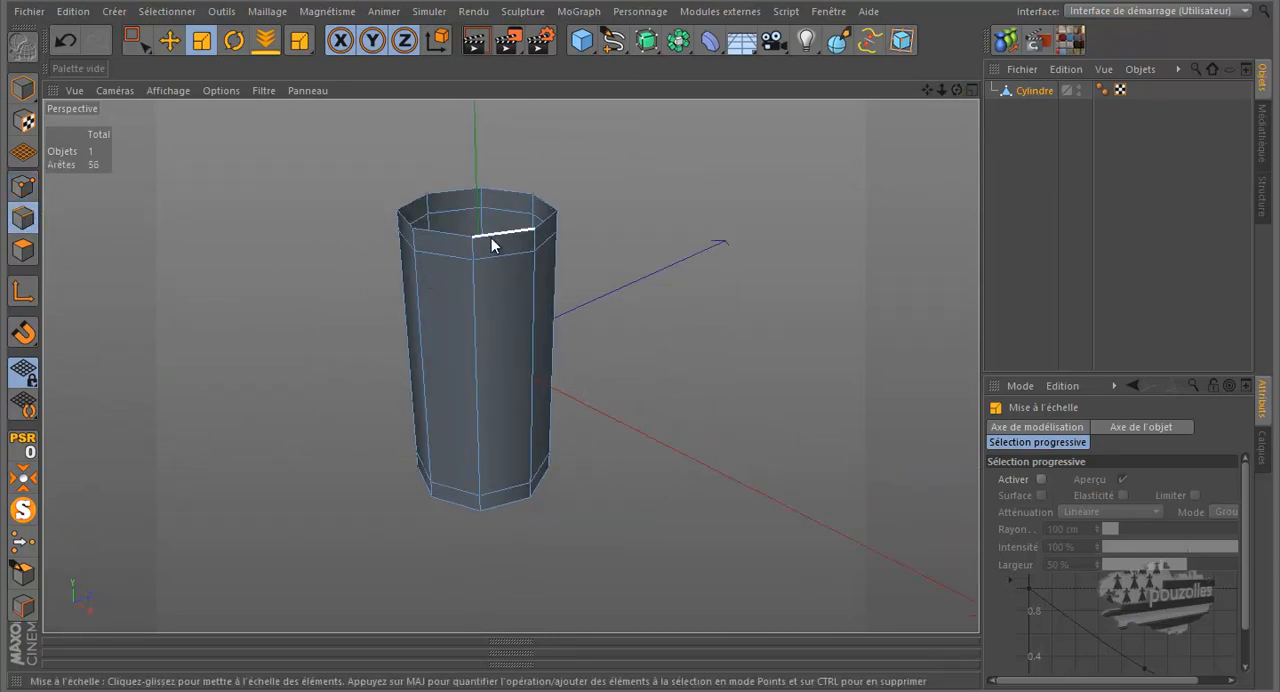
left_click(533, 307)
left_click_drag(952, 92, 650, 345)
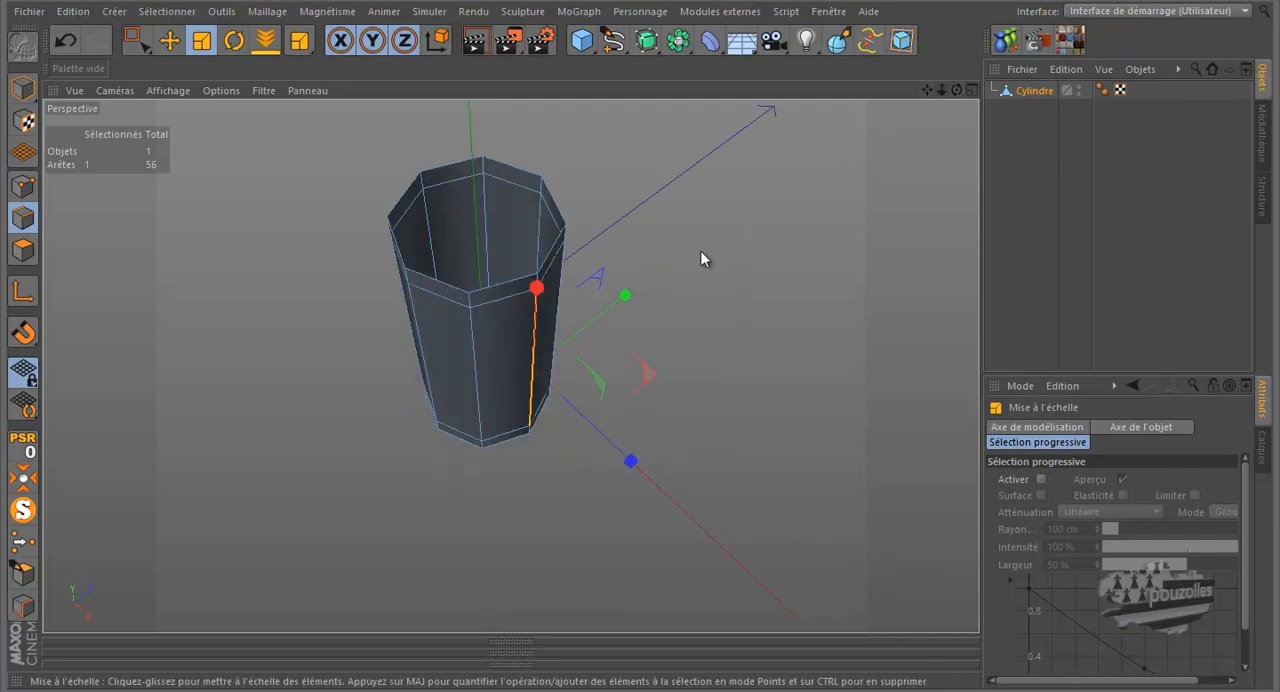
left_click(169, 40)
left_click_drag(621, 302, 718, 262)
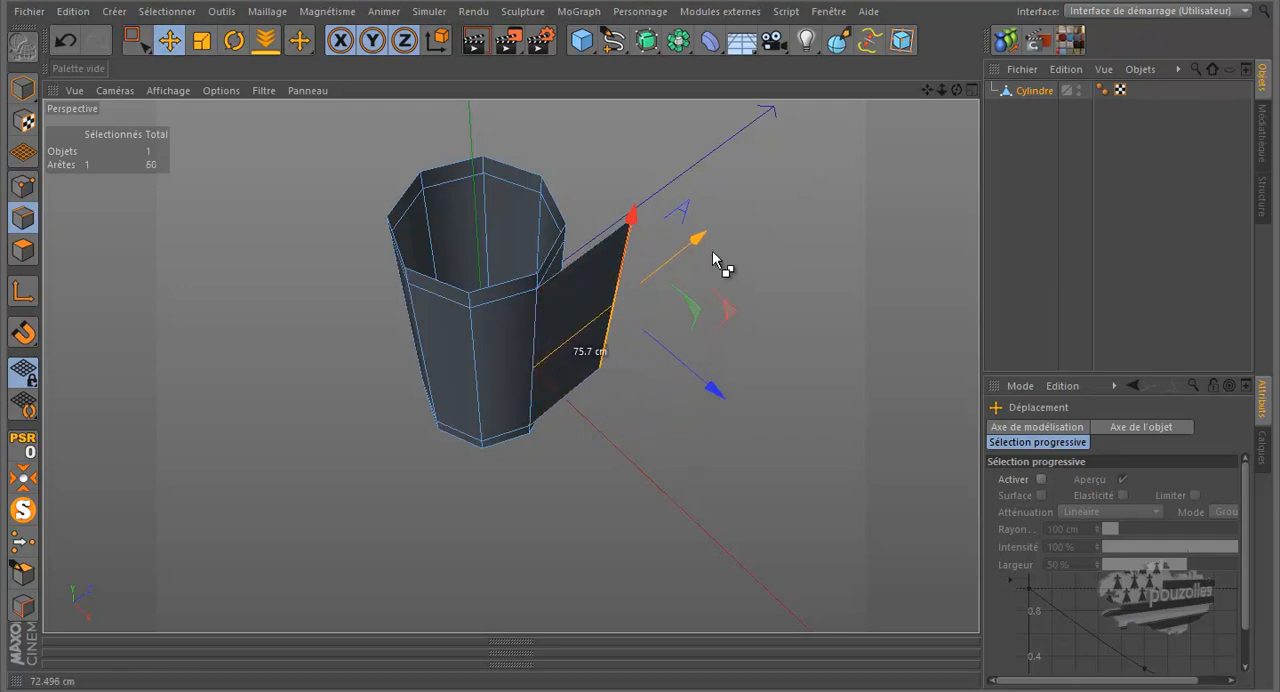
- Move the flap's outer edge slightly back toward the cylinder to shorten the flap
left_click_drag(957, 90, 643, 326)
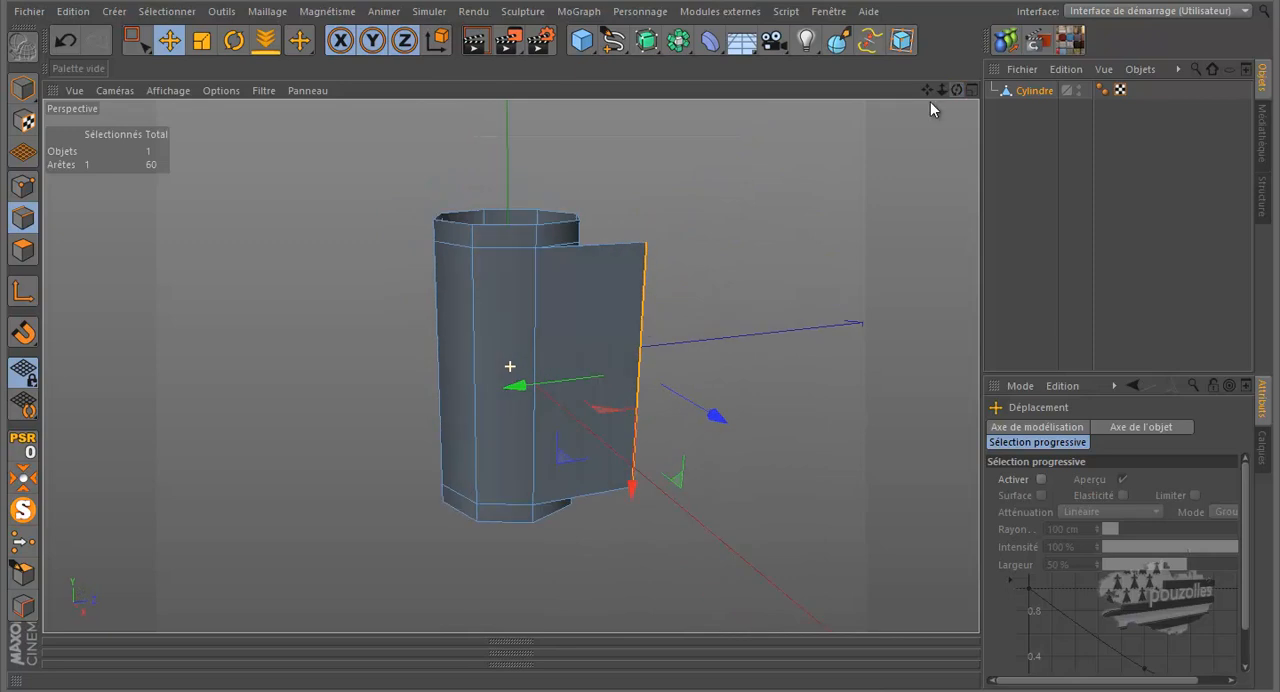
left_click_drag(575, 385, 557, 386)
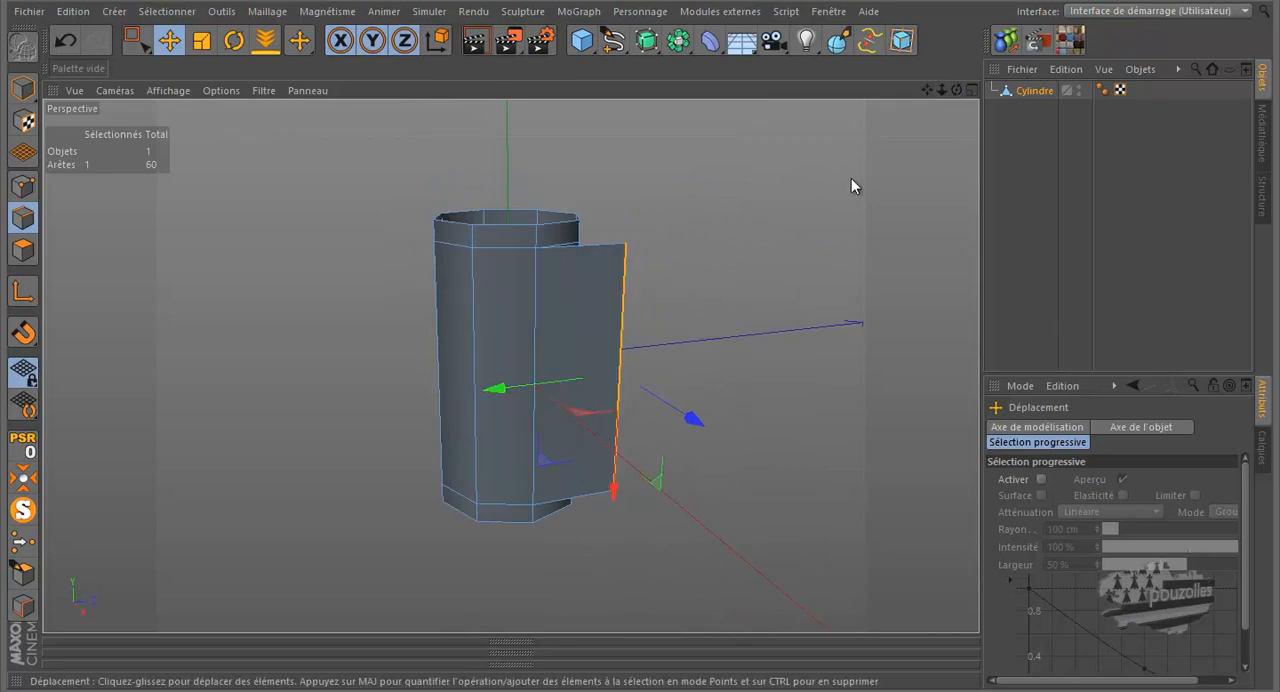
left_click_drag(956, 88, 641, 320)
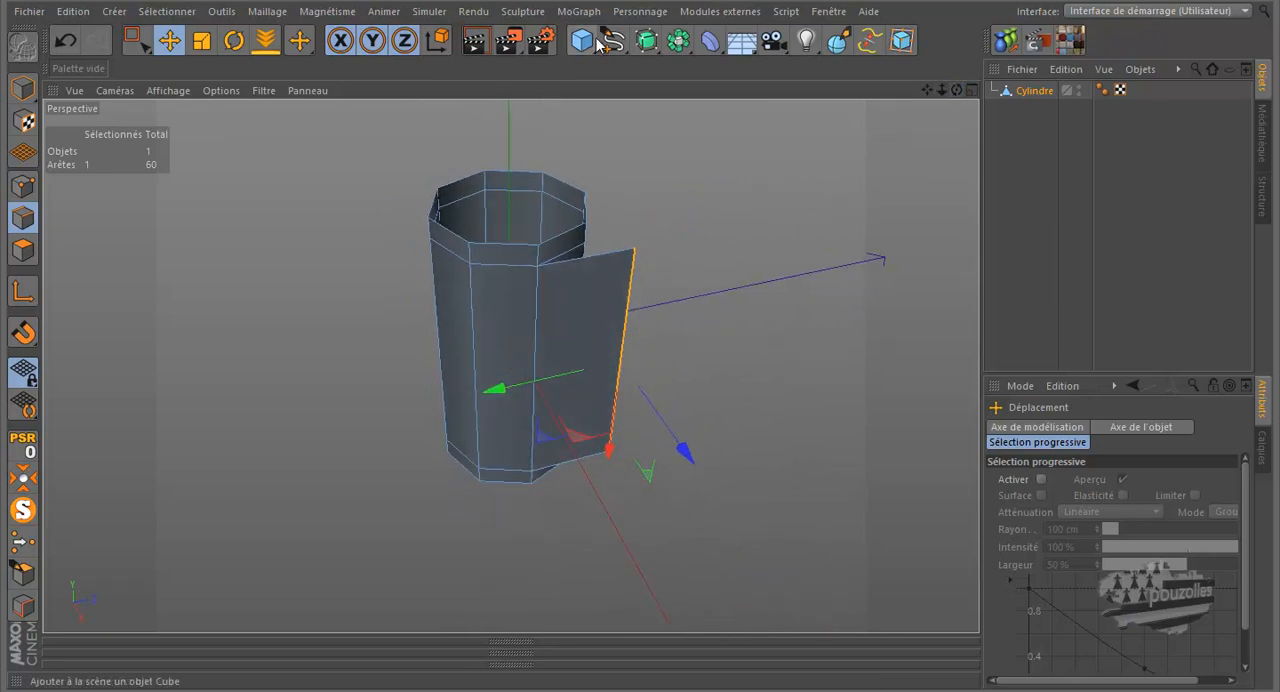
- Add a Subdivision Surface and place the cylinder under it to smooth the mesh
left_click(649, 41)
mouse_move(1030, 110)
left_mouse_down()
mouse_move(1045, 113)
mouse_move(1040, 95)
left_mouse_up()
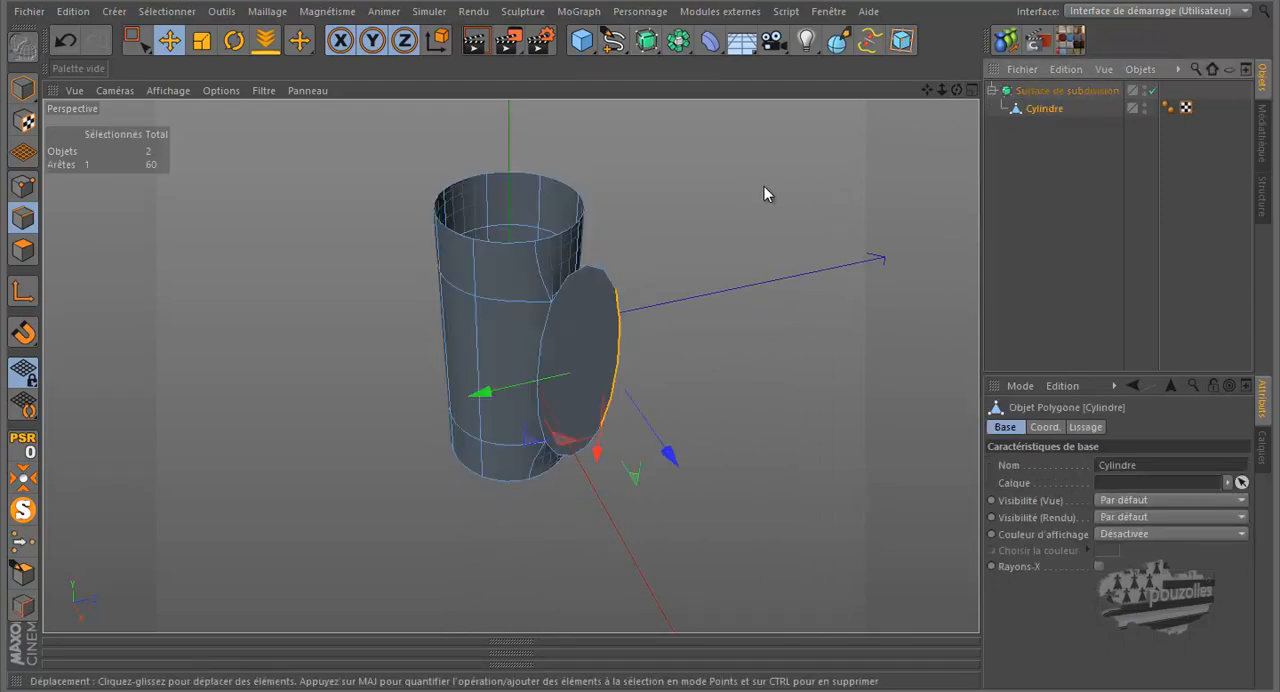
mouse_move(627, 324)
left_mouse_down("alt")
mouse_move(674, 329)
mouse_move(638, 320)
left_mouse_up("alt")
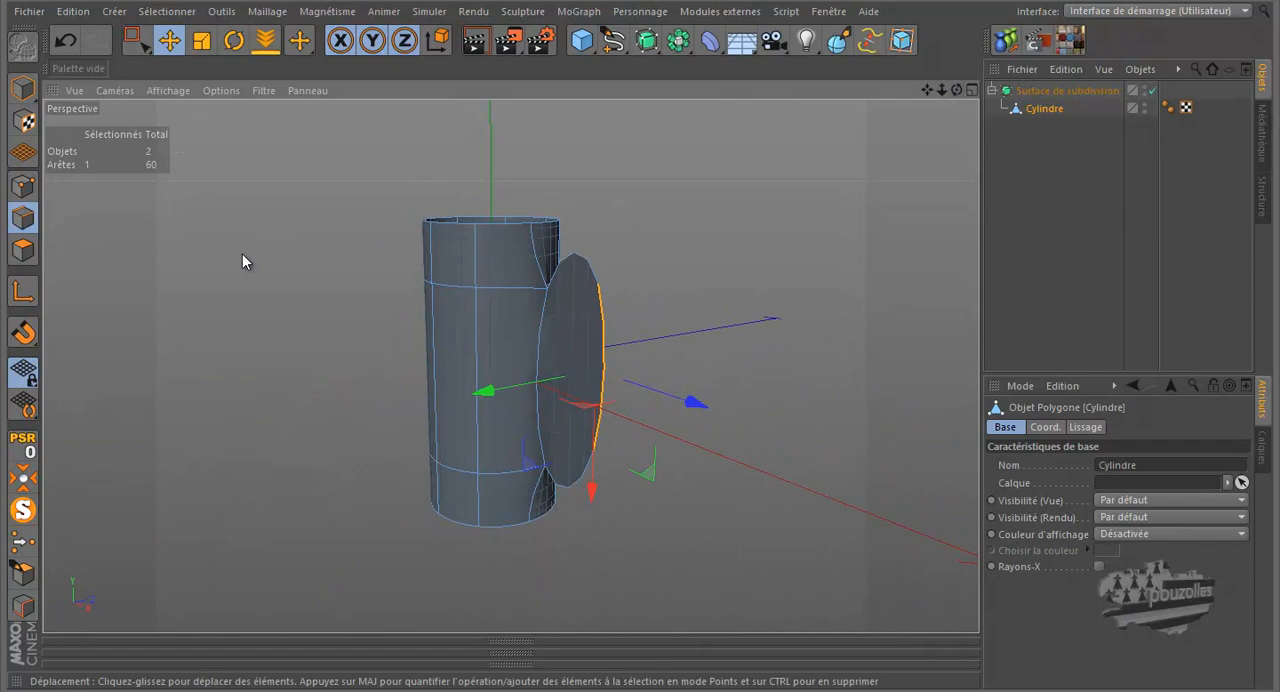
- Try a Knife loop cut near the upper end of the flap's outer edge, limited to the selection
key("k")
left_click(1068, 449)
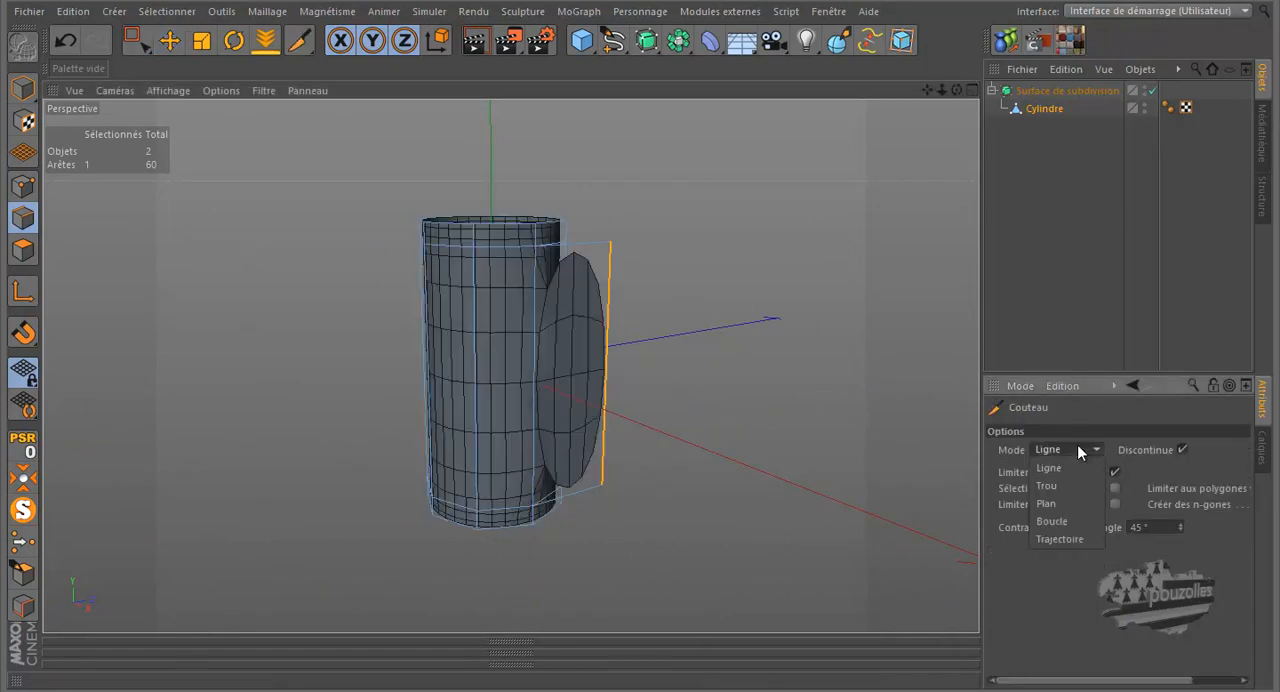
left_click(1052, 521)
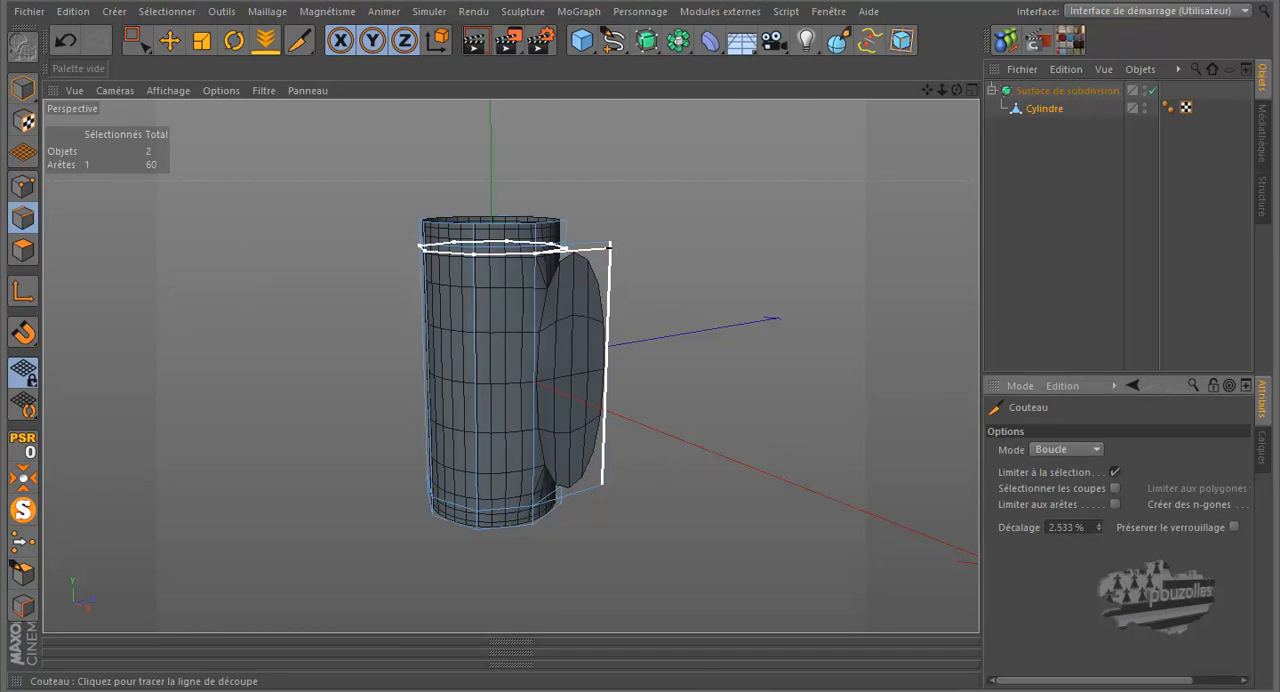
left_click(609, 245)
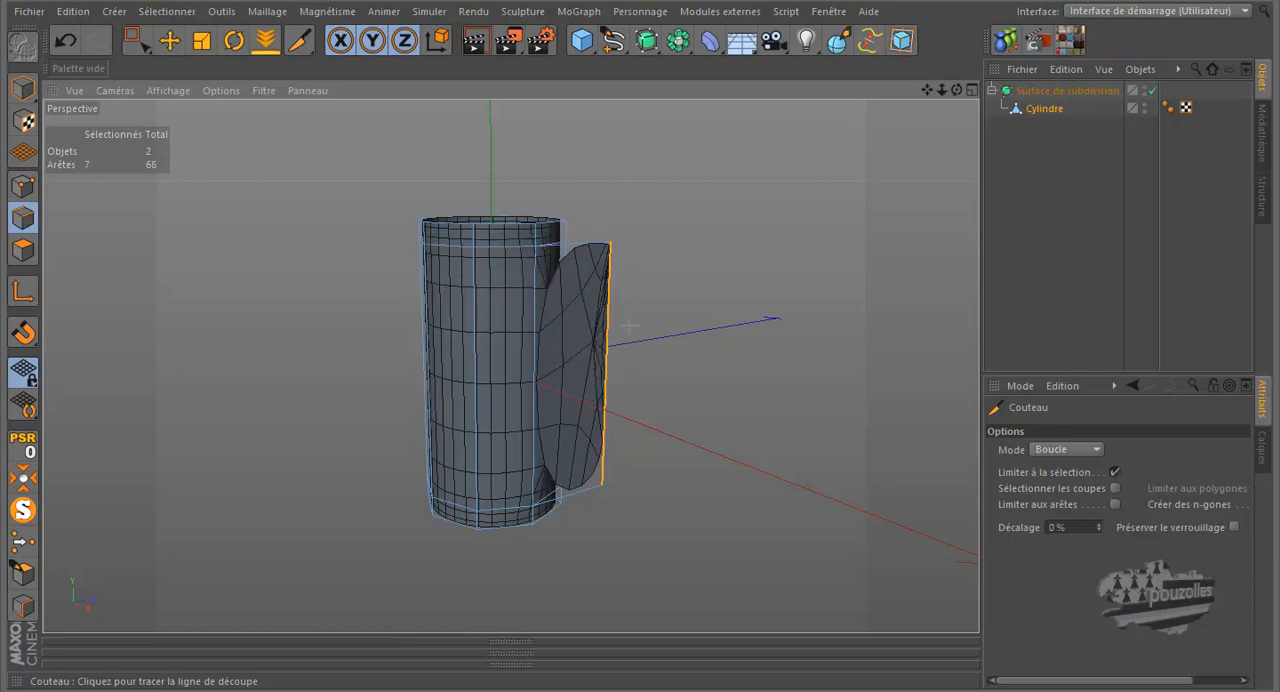
- Inspect the points along the flap's outer edge, then deselect them and run Optimize on the mesh
left_click(22, 186)
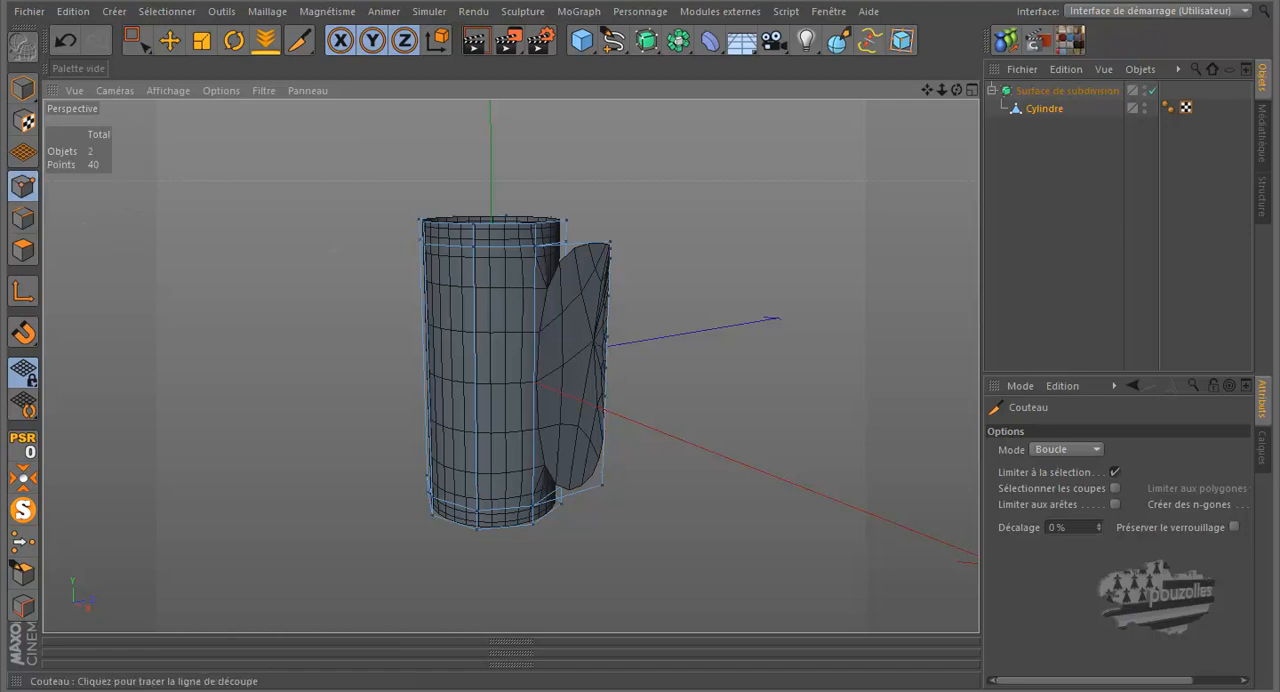
scroll(576, 323, "up", 3)
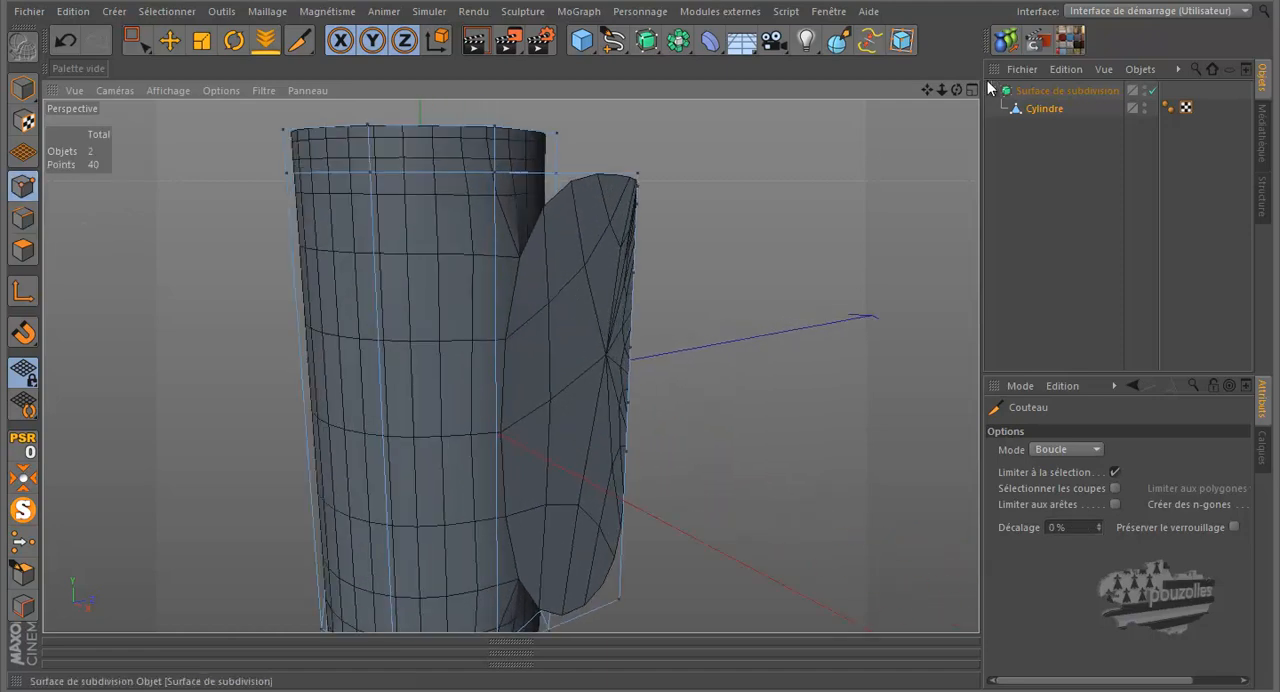
left_click_drag(956, 90, 638, 320)
left_click(140, 41)
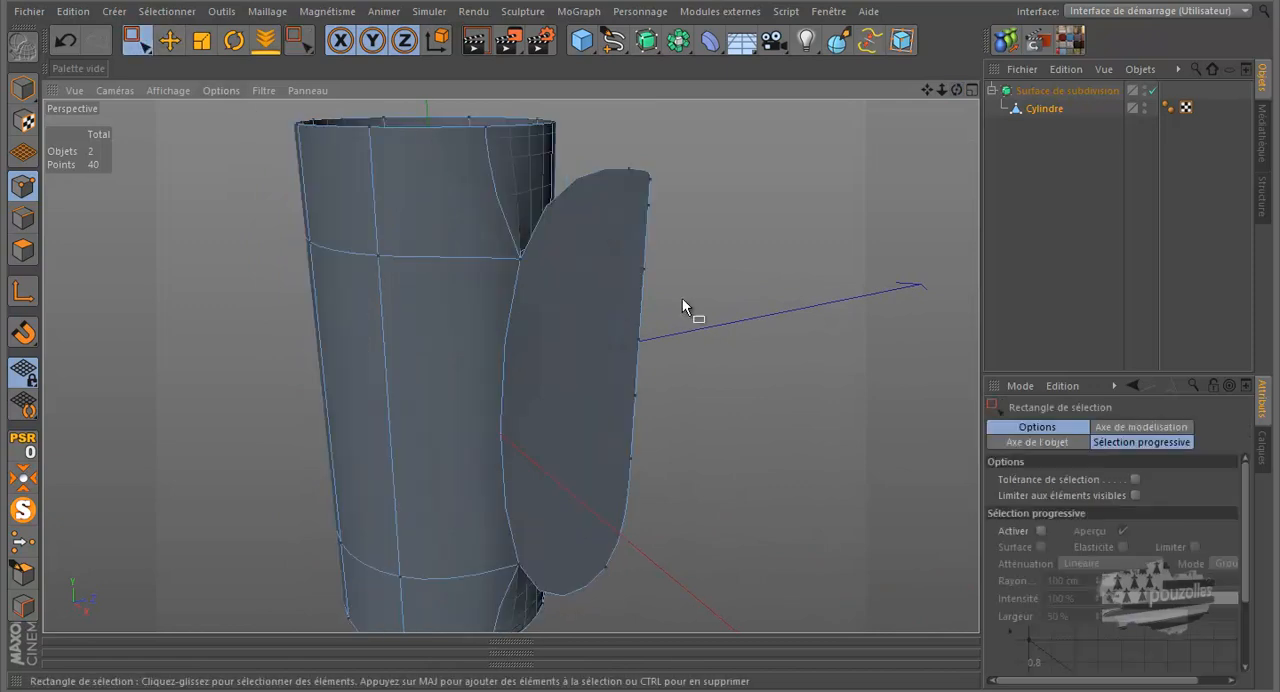
left_click_drag(698, 150, 597, 530)
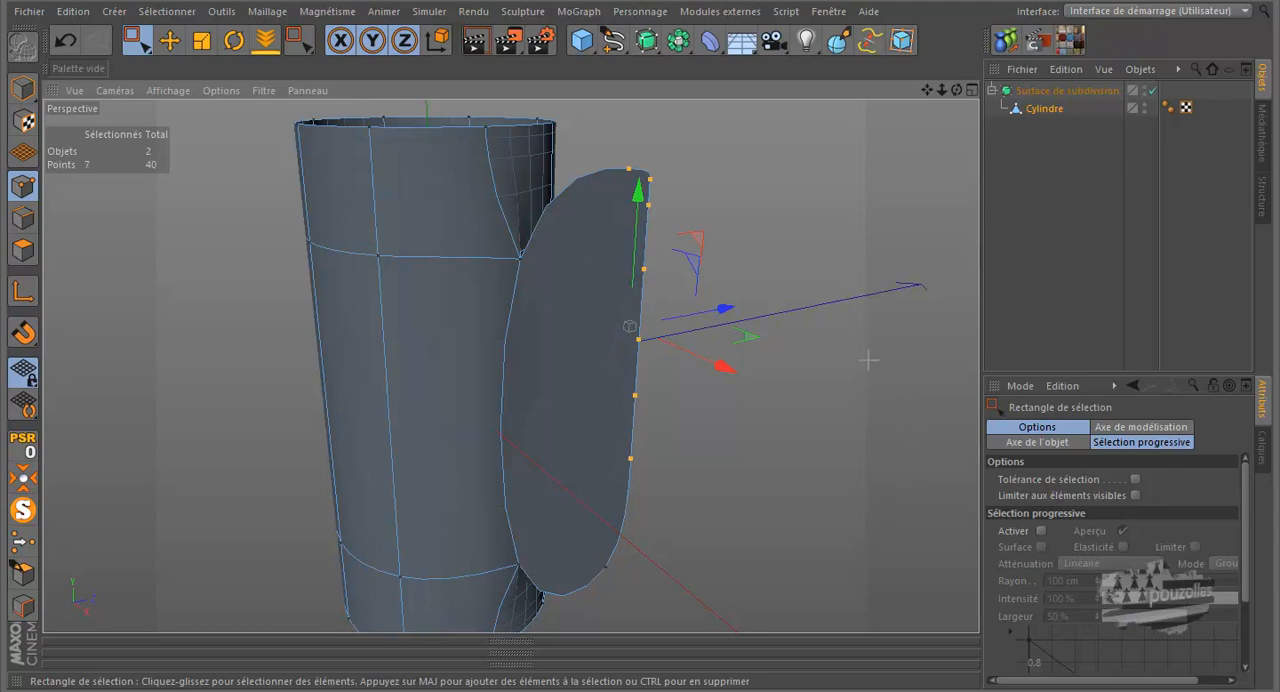
left_click(804, 370)
right_click(733, 268)
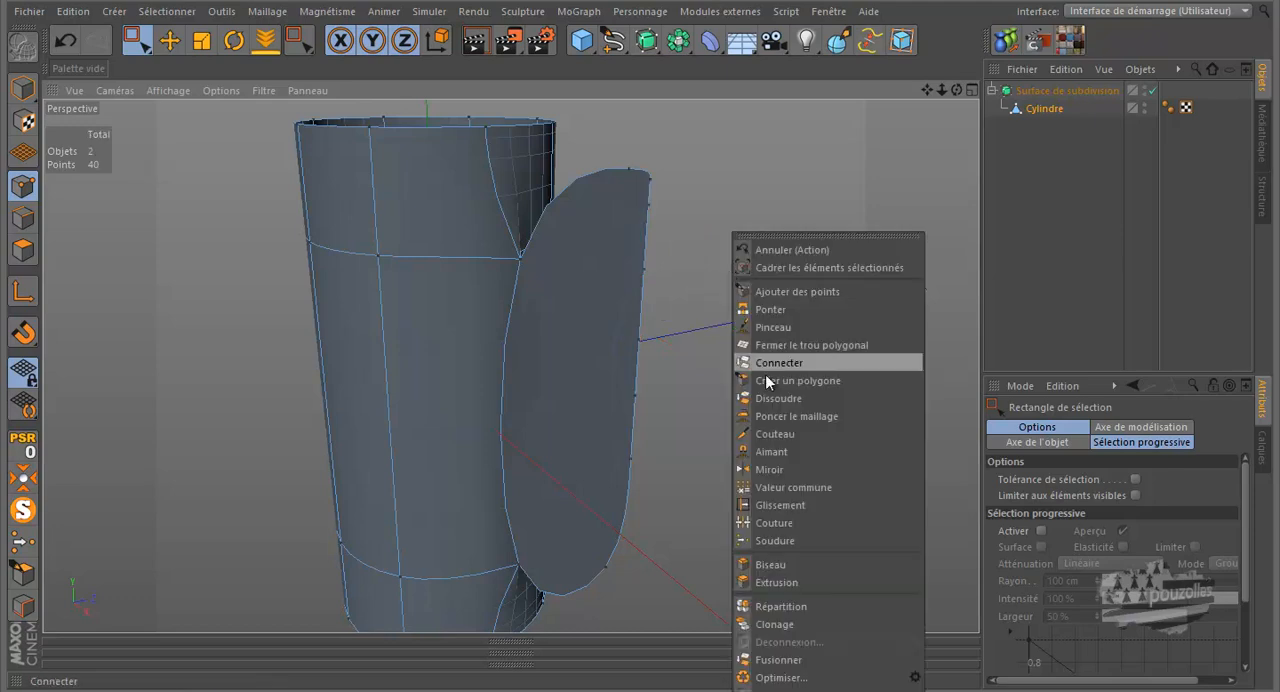
left_click(782, 678)
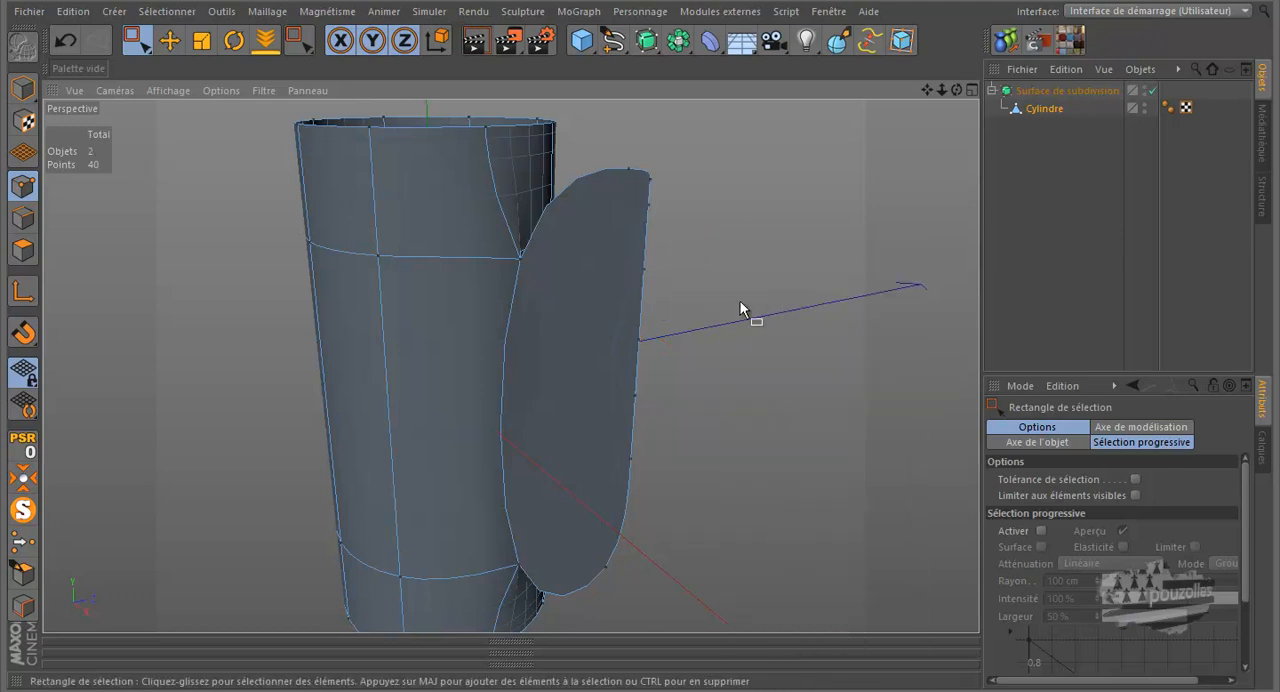
- Undo the loop cuts made on the flap's outer edge
left_click(64, 40)
left_click(64, 40)
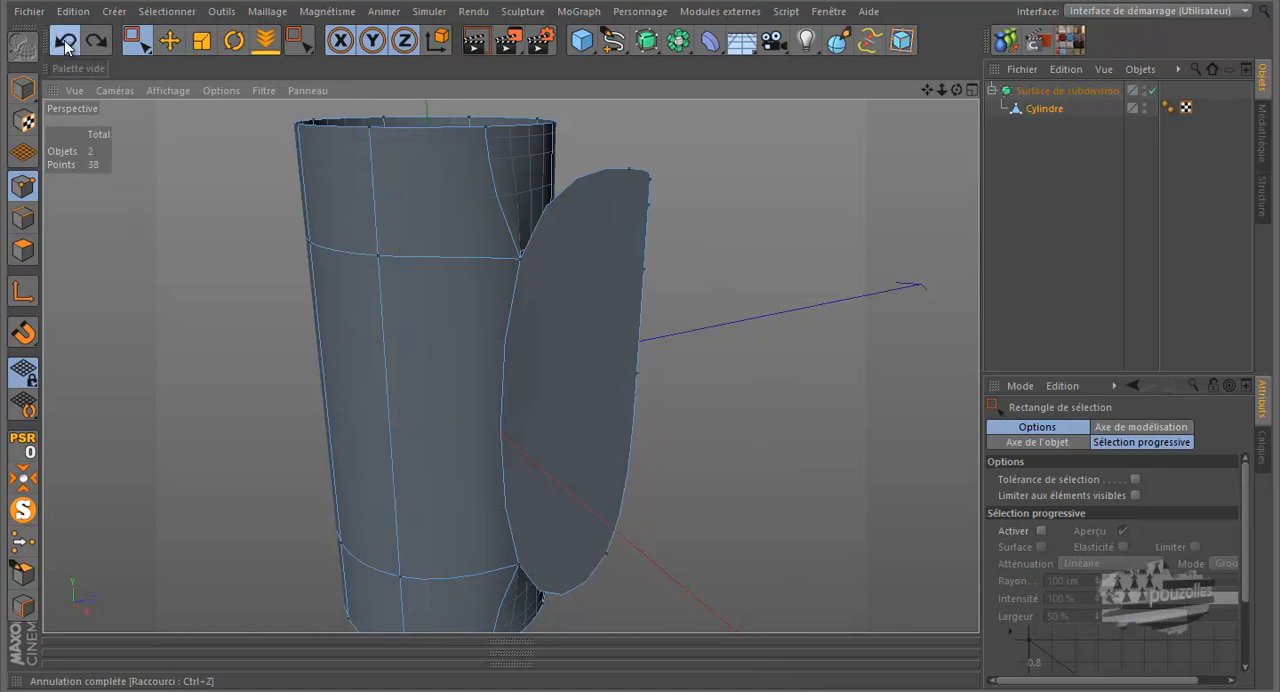
left_click(64, 40)
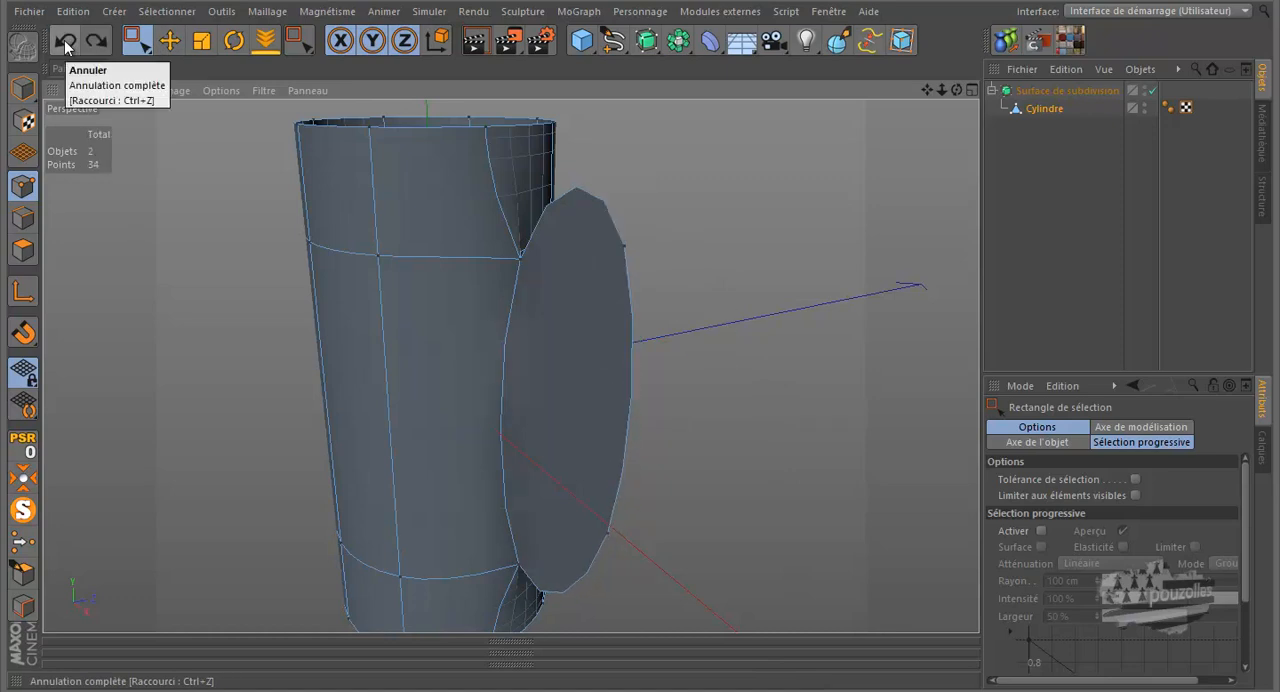
- Return to edge editing and enlarge the attribute settings area in height and width
left_click(18, 220)
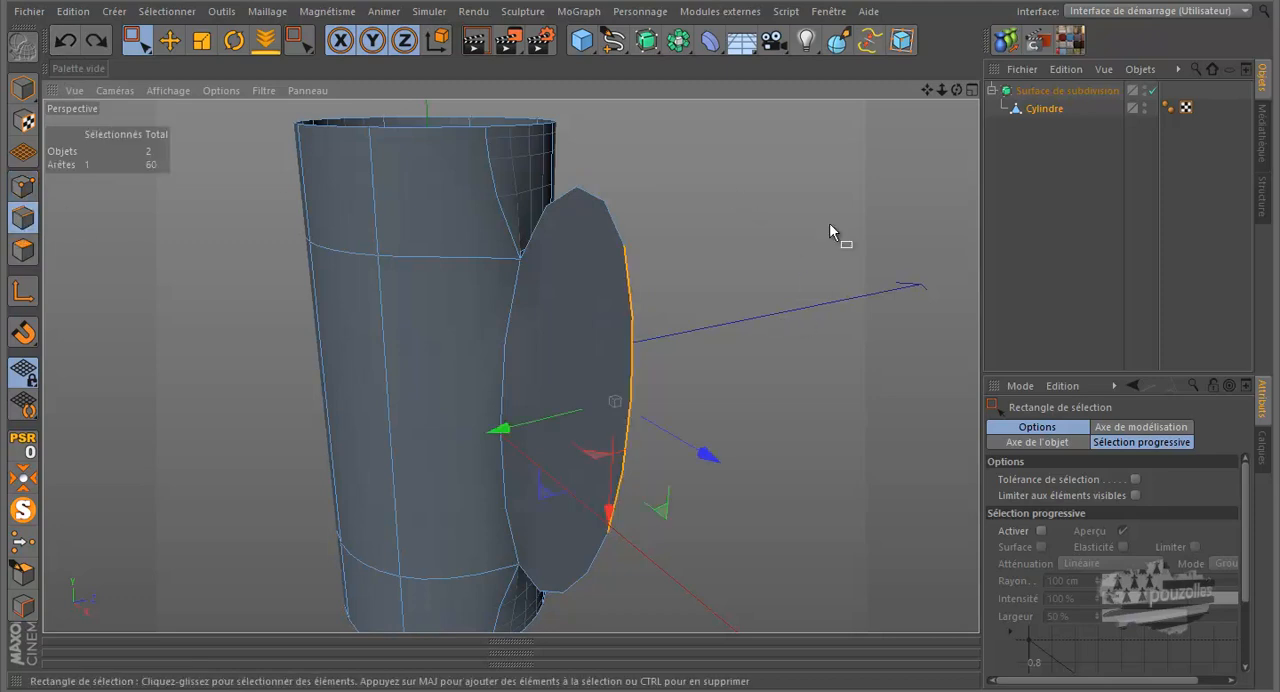
left_click_drag(954, 92, 912, 60)
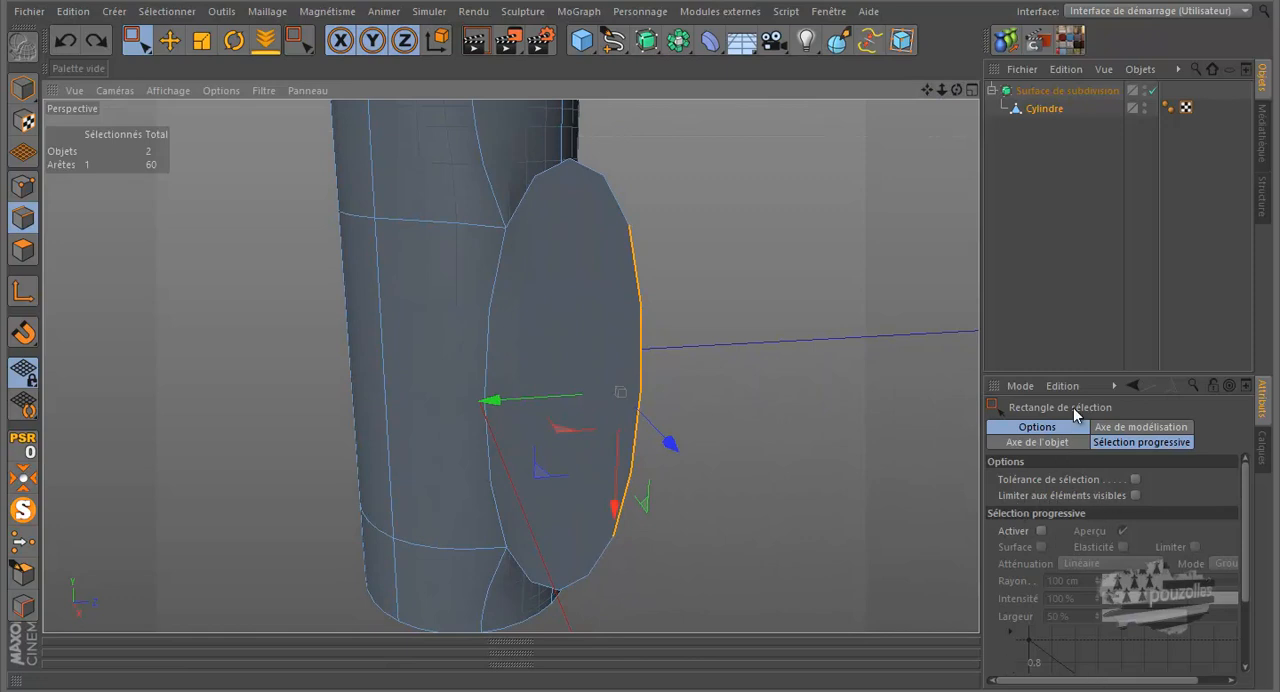
left_click_drag(1086, 376, 1083, 306)
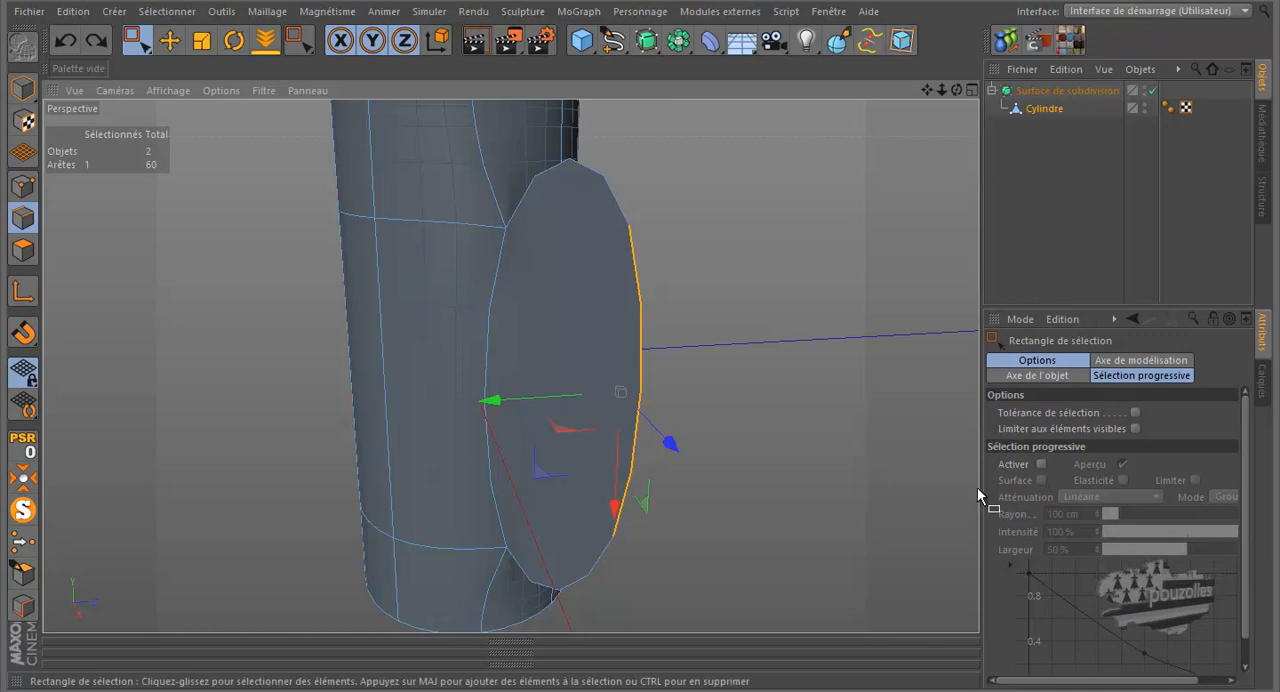
left_click_drag(979, 461, 935, 463)
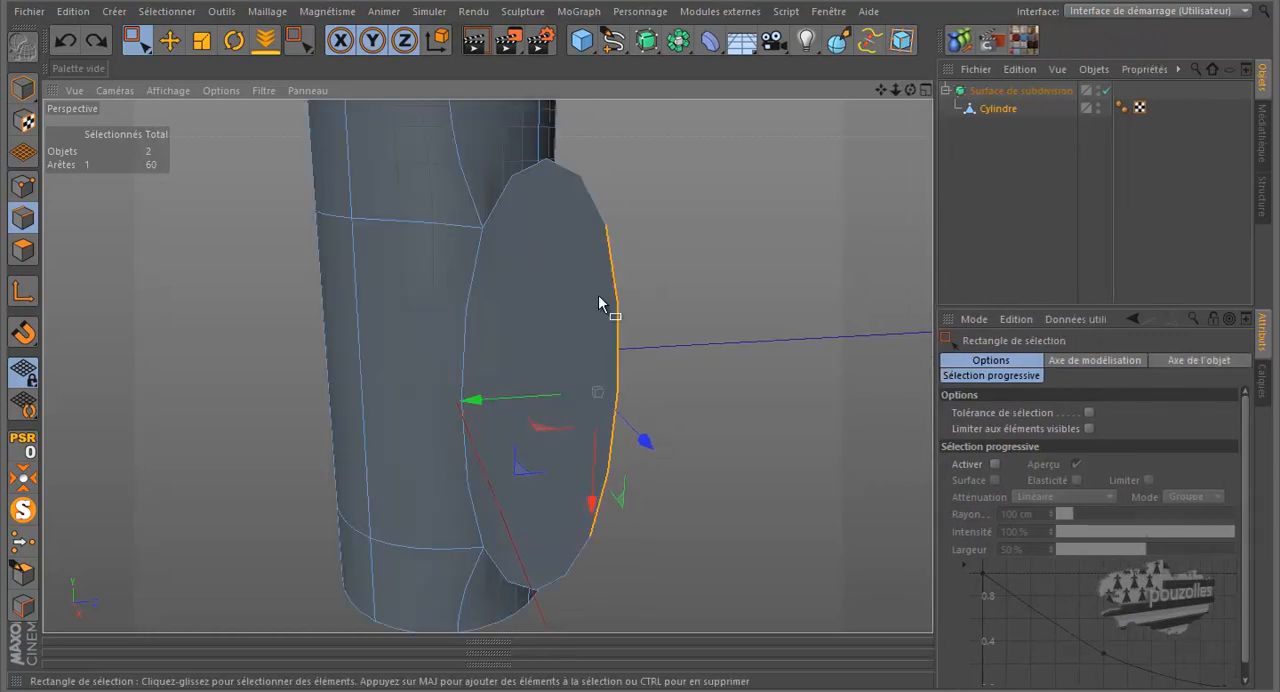
- Disable the Knife's limit to selection and cut loops around the cylinder and flap, close to the flap's upper and lower ends
key("k")
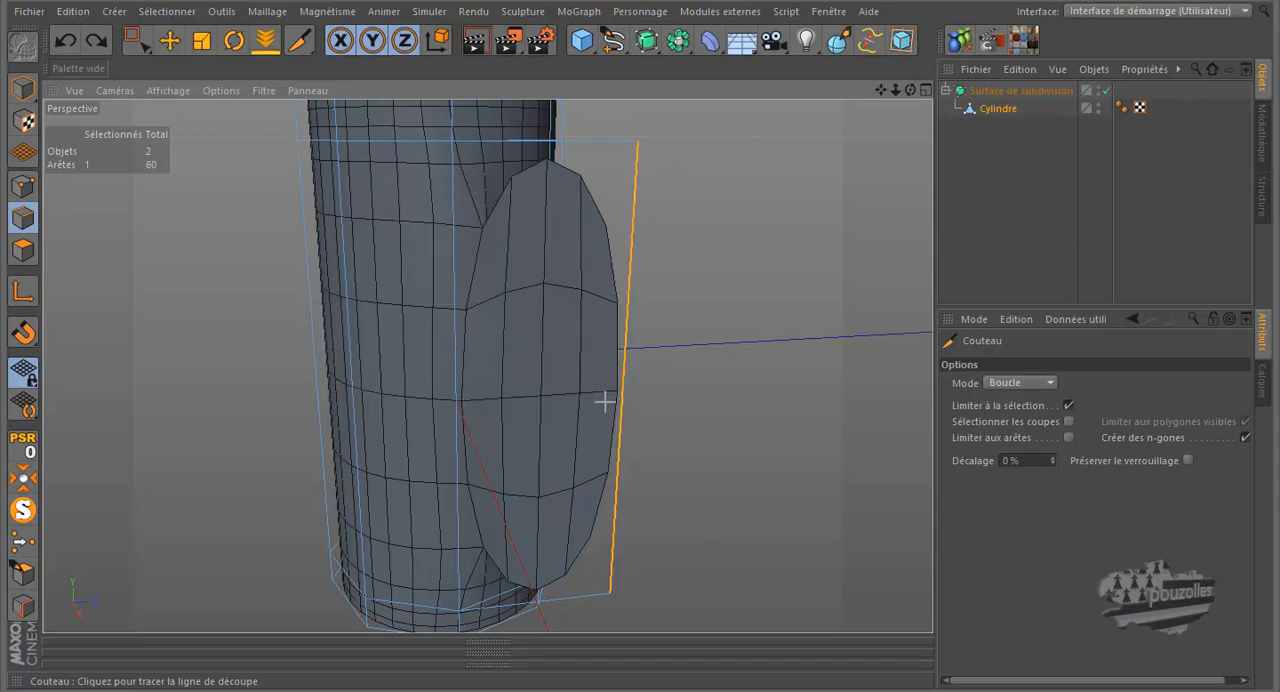
left_click(1068, 406)
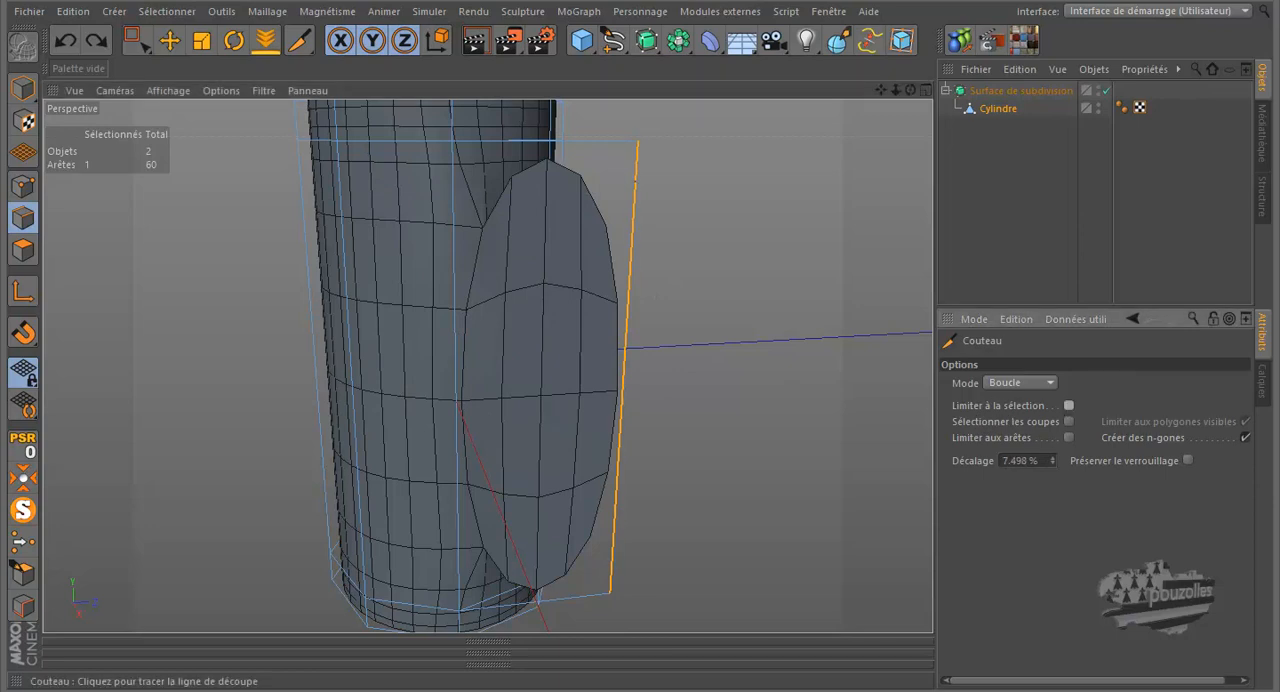
left_click(632, 146)
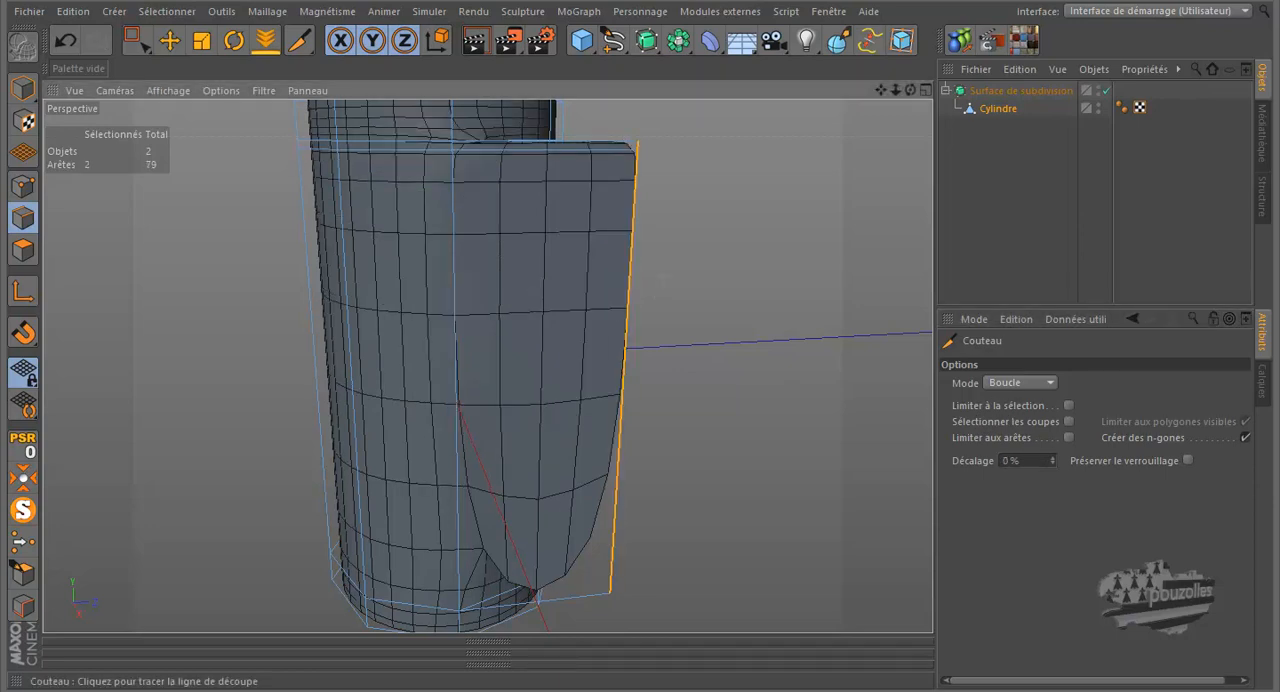
left_click(614, 584)
- Cut a vertical loop in the cylinder beside the flap's attached edge and render the view to check the join
left_click_drag(910, 89, 640, 326)
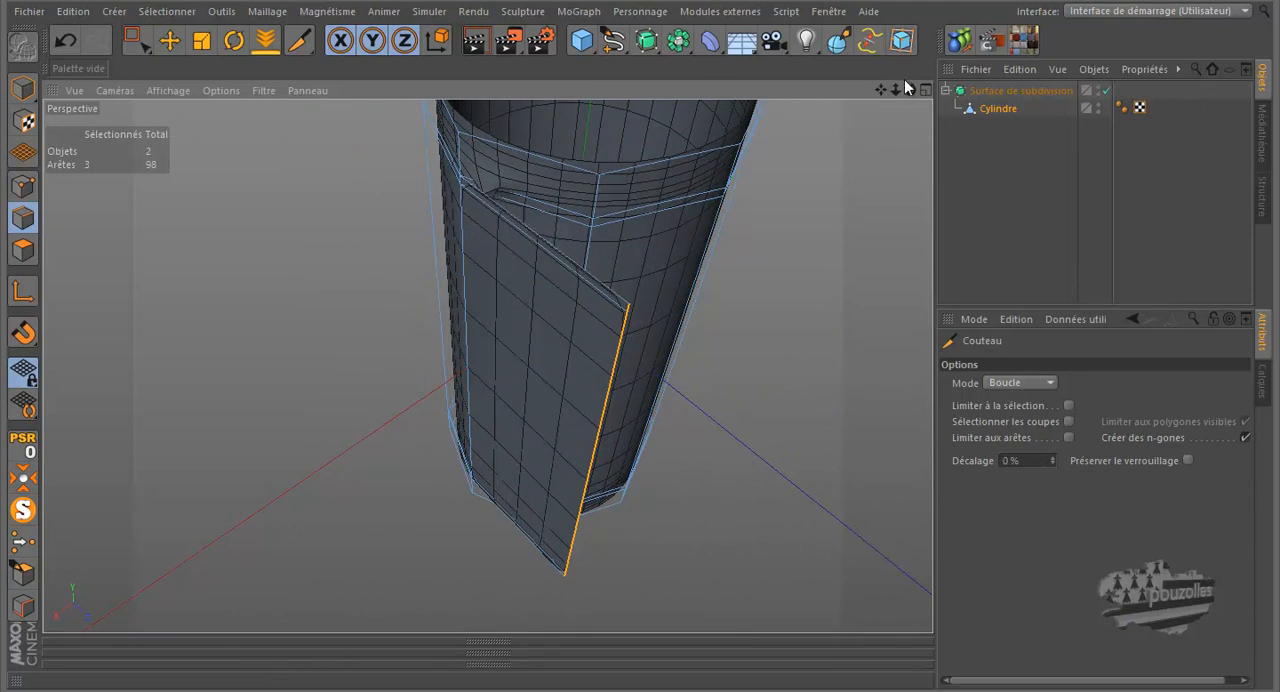
left_click(468, 133)
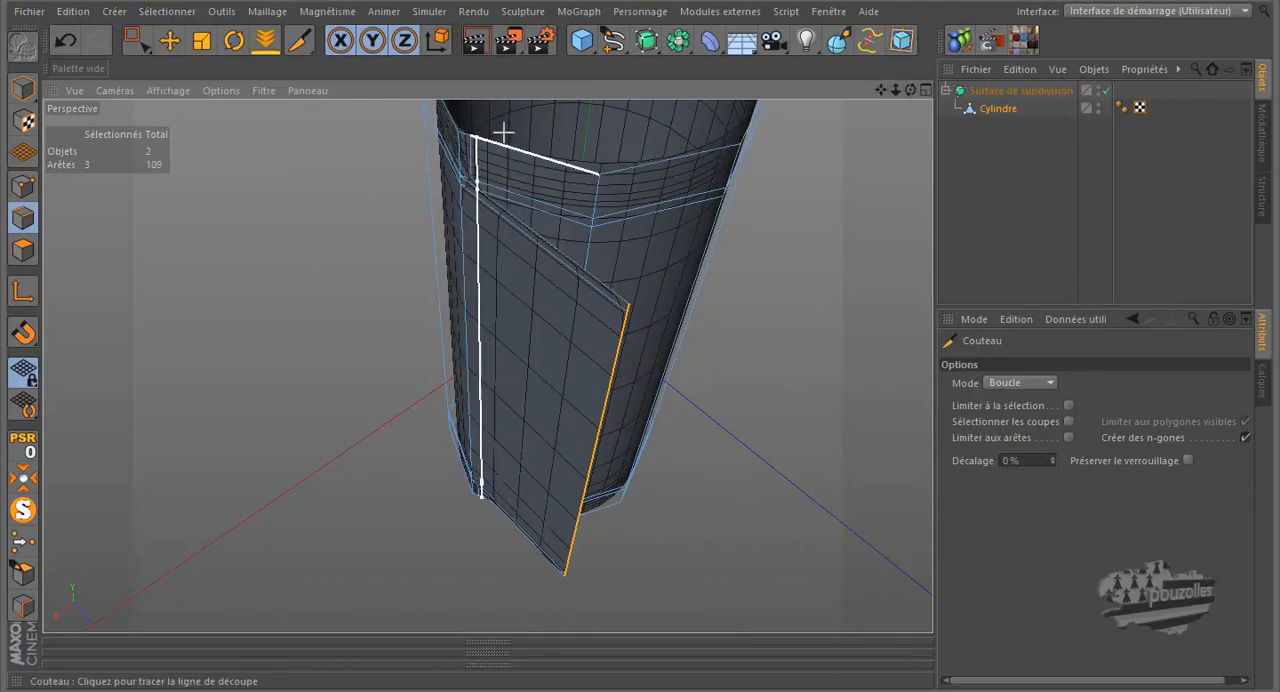
left_click_drag(910, 88, 643, 320)
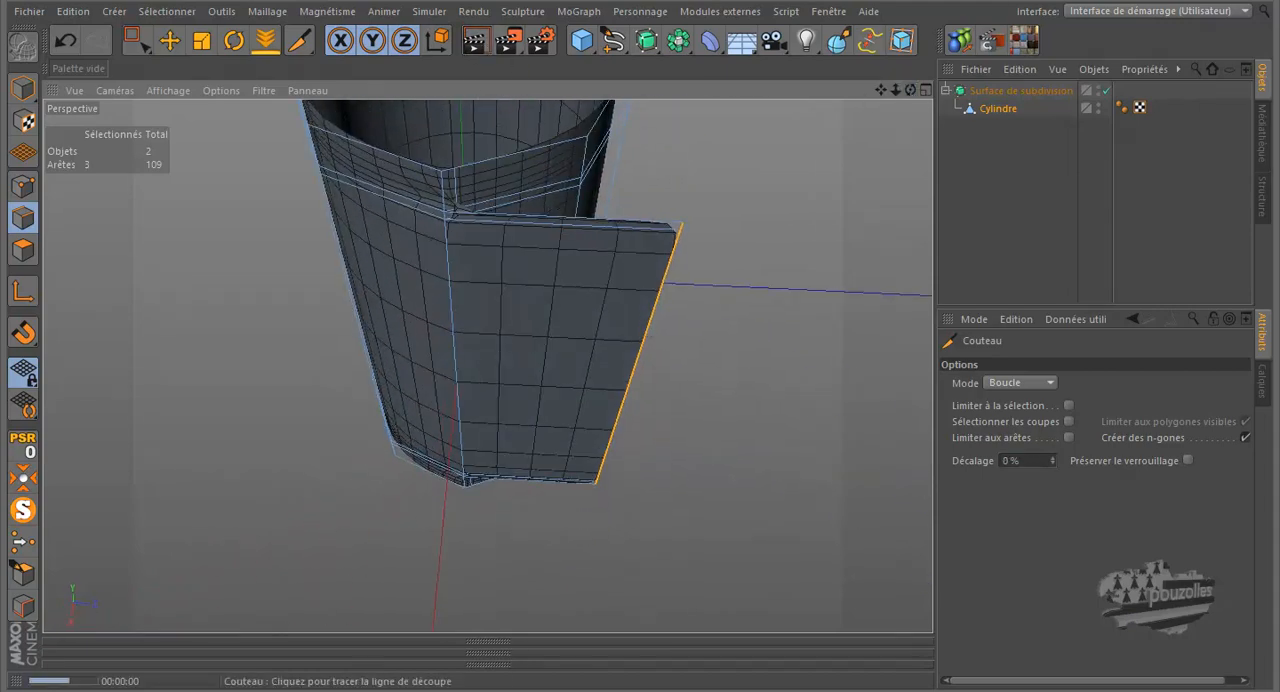
key("ctrl+r")
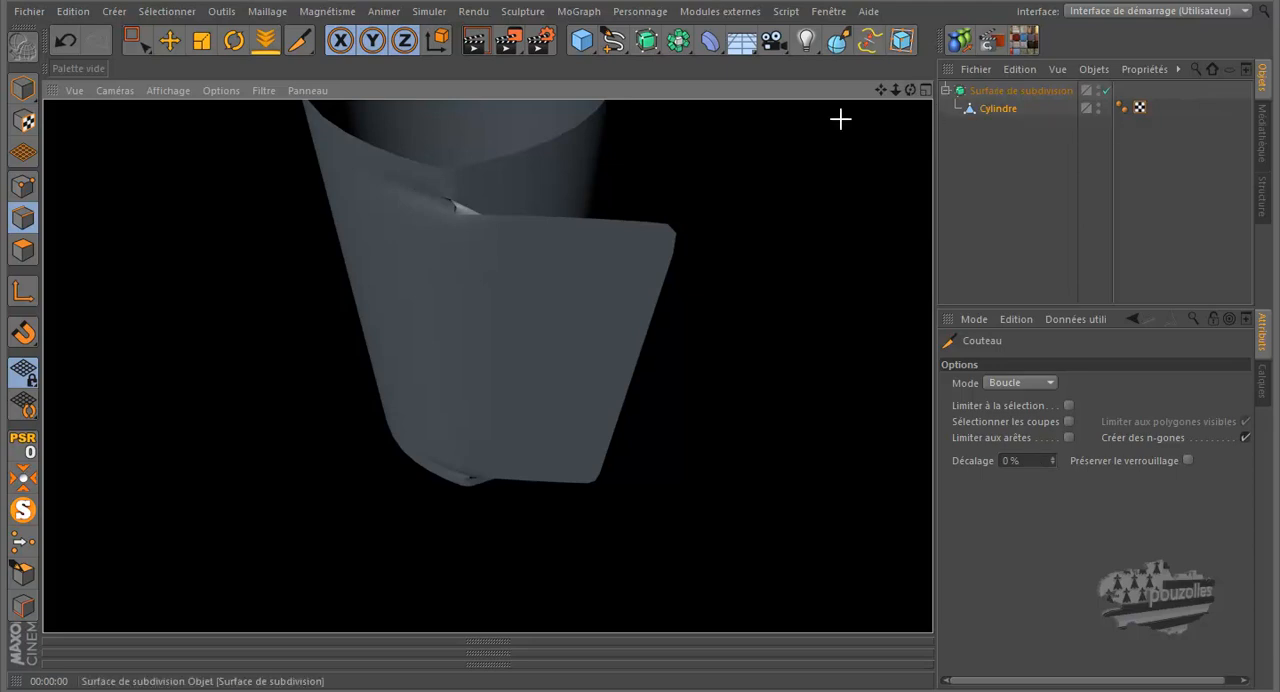
- Undo the loop cuts, the Subdivision Surface and the flap extrusion, back to the plain open cylinder
left_click(67, 44)
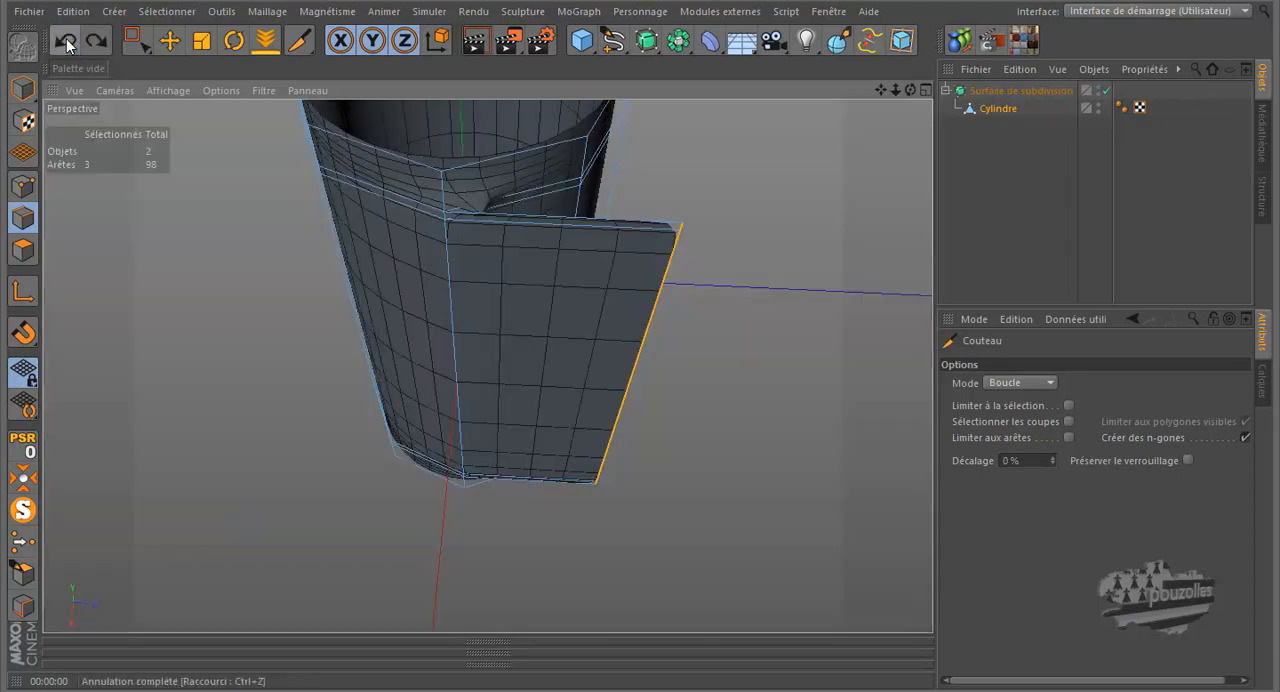
left_click(67, 44)
left_click(67, 44)
left_click(67, 44)
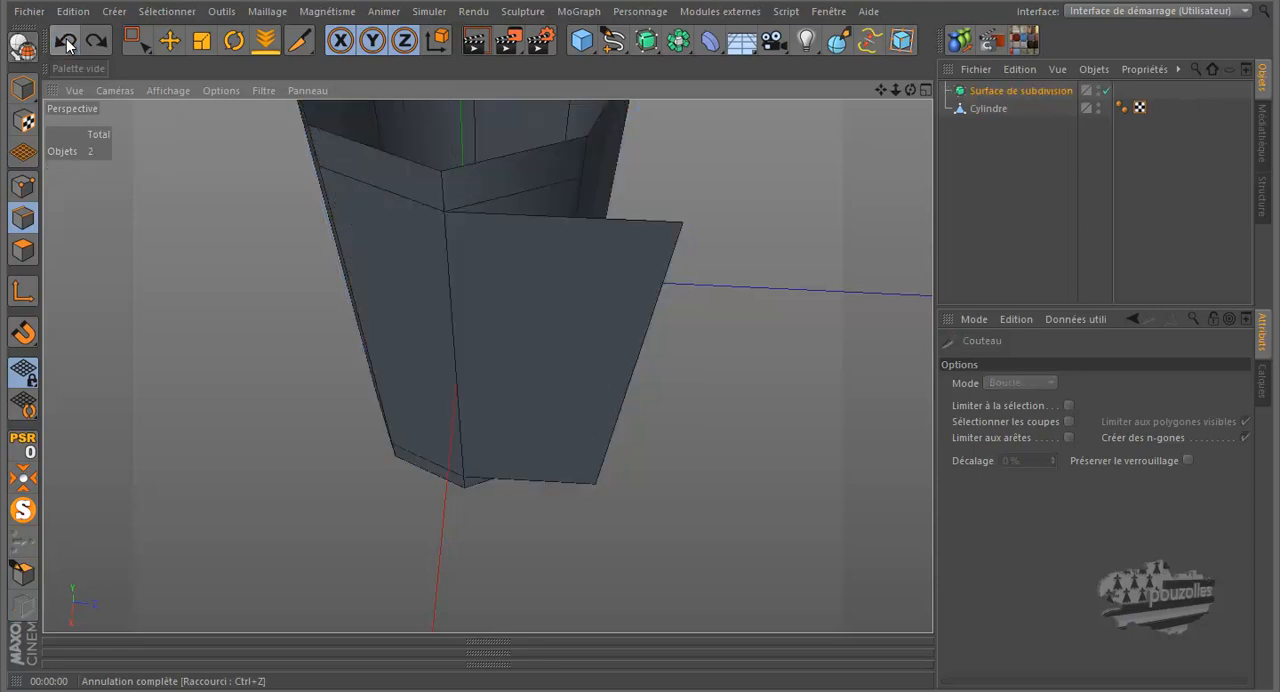
left_click(67, 44)
left_click(67, 44)
left_click(67, 44)
left_click(67, 44)
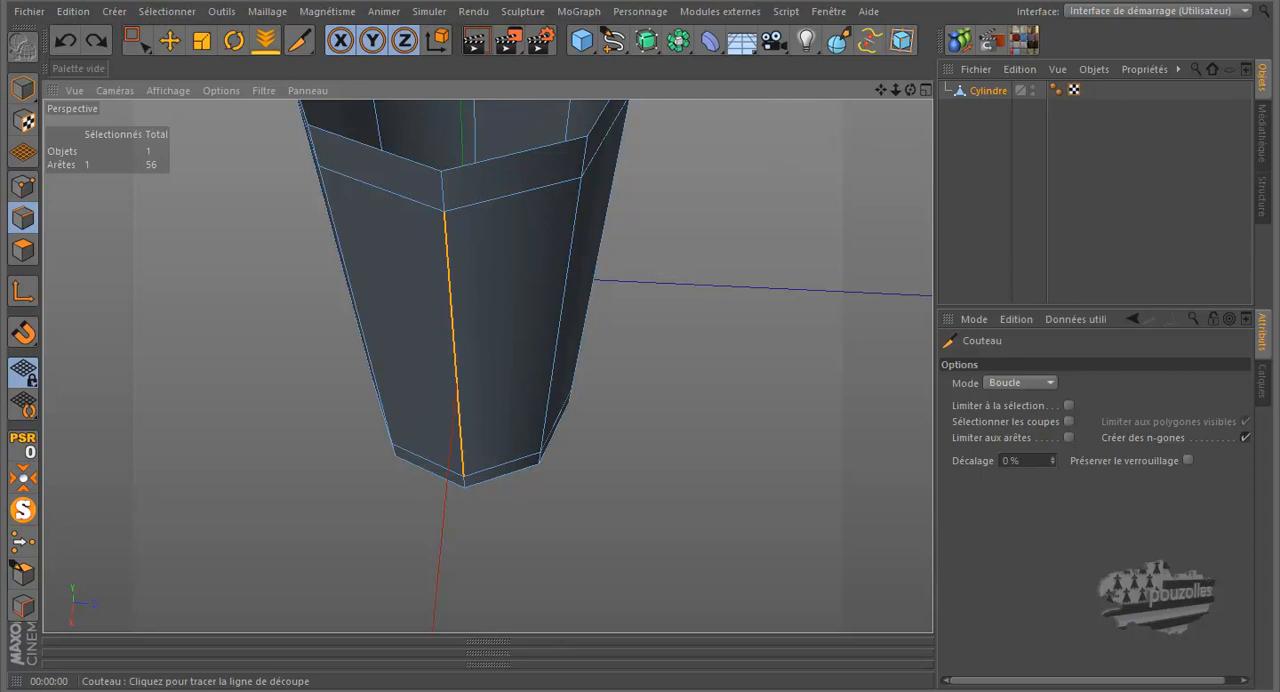
- Cut a vertical loop at about 4.3% beside the selected edge and delete the narrow full-height strip of three polygons
left_click_drag(911, 88, 639, 329)
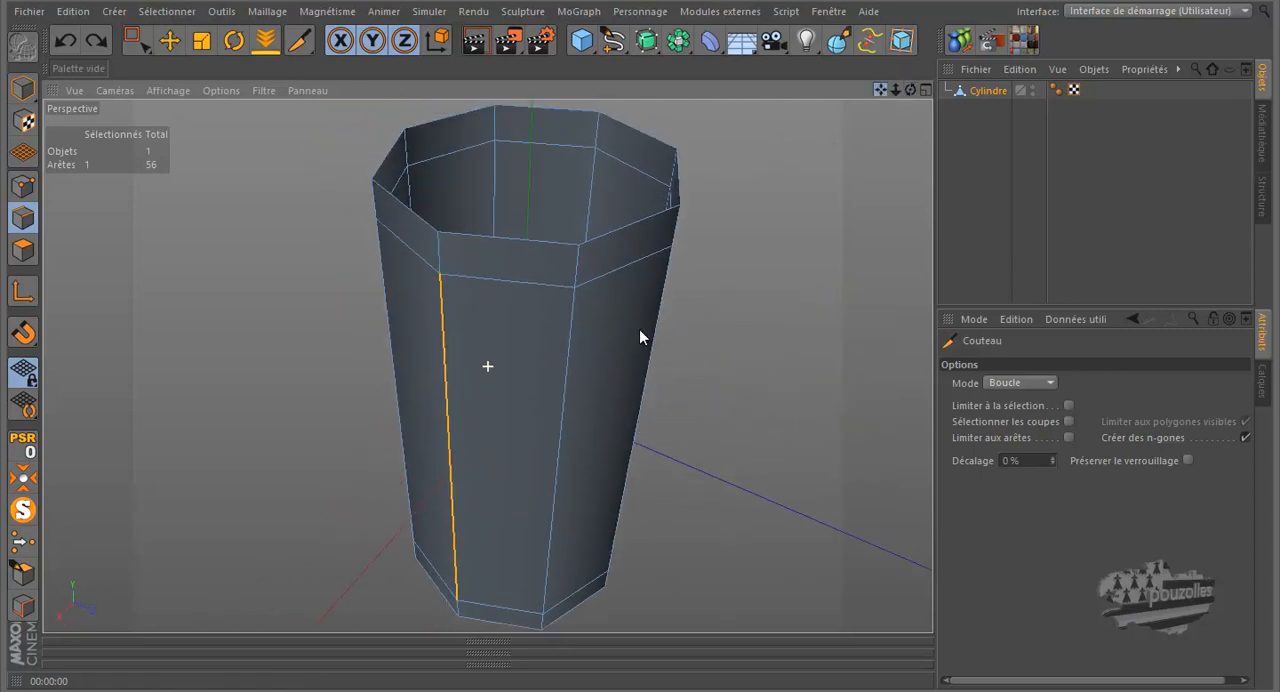
left_click(444, 240)
left_click(23, 250)
left_click(169, 40)
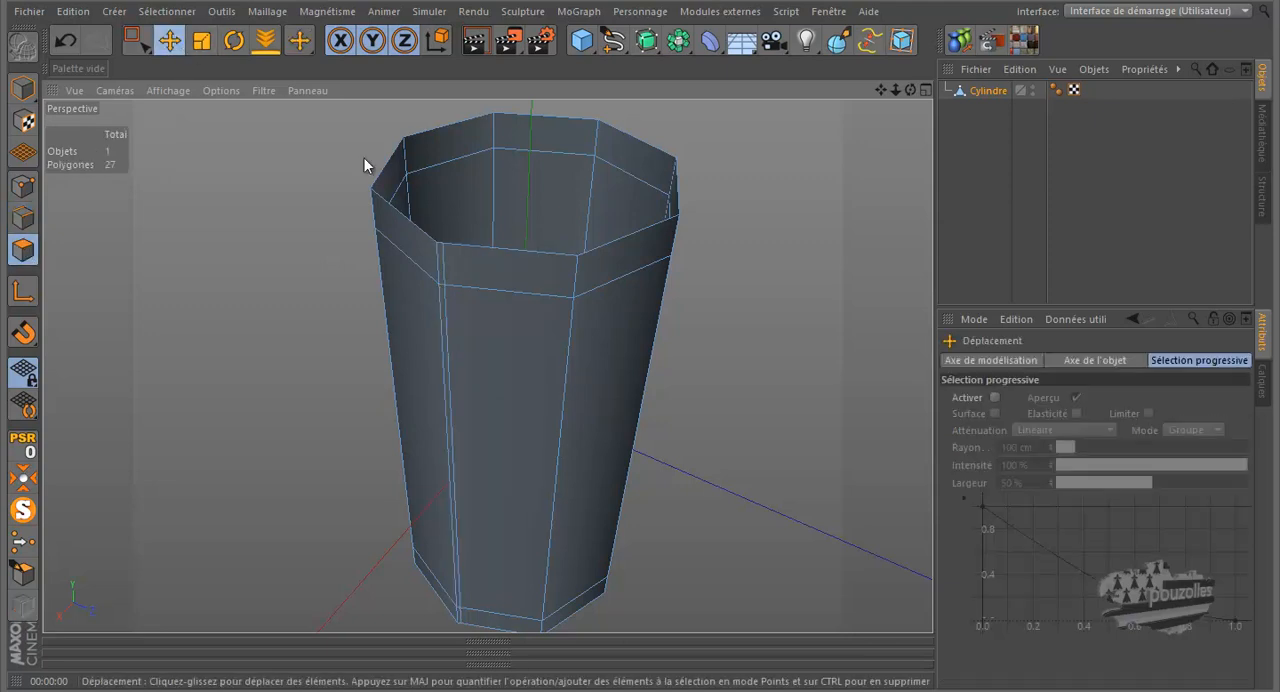
left_click(441, 250)
left_click(446, 316, "shift")
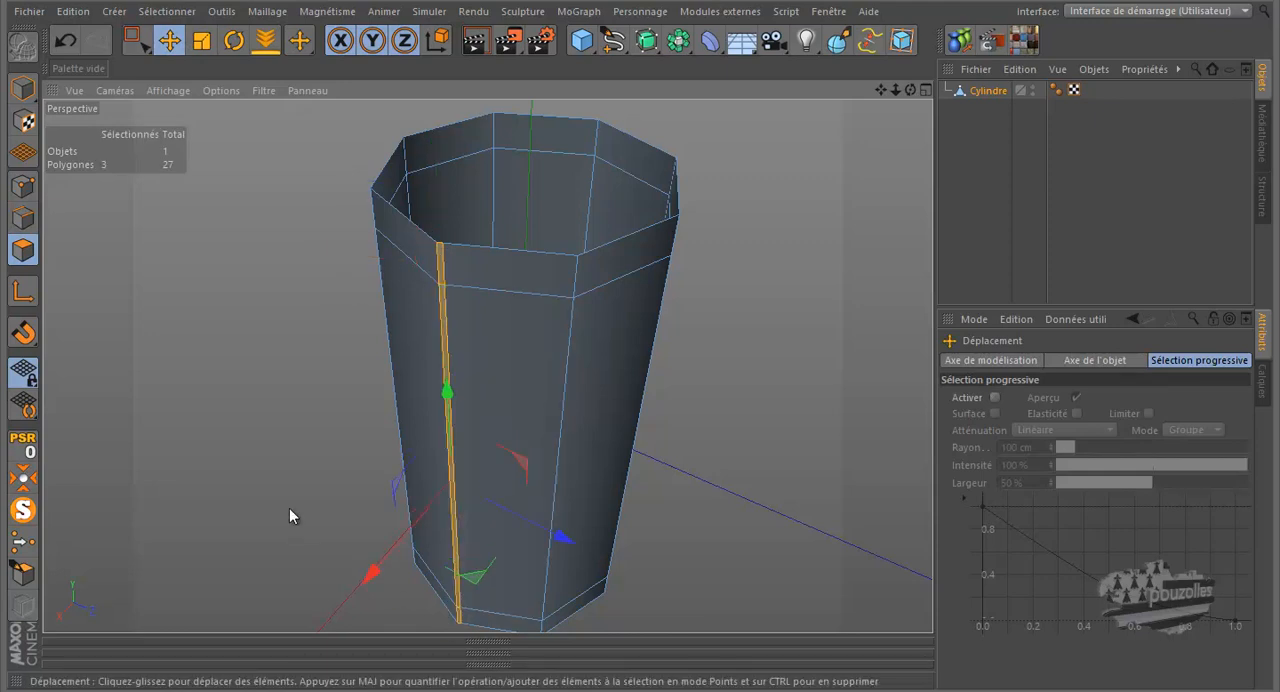
key("Delete")
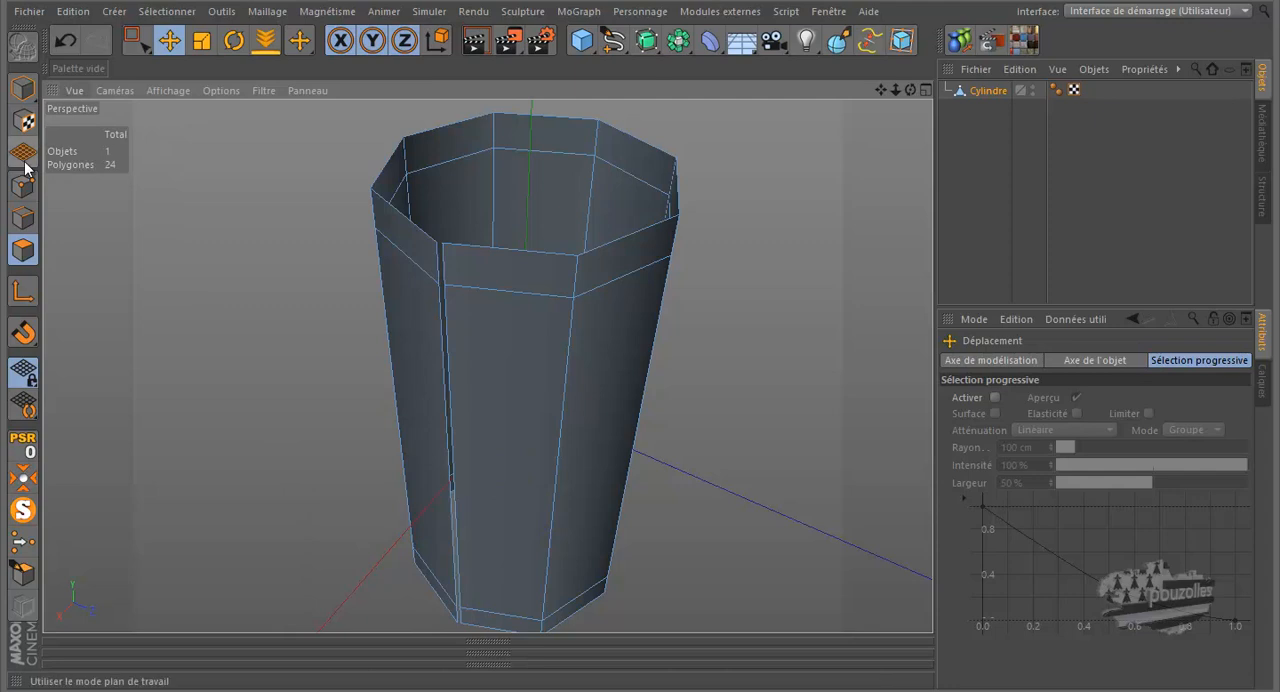
- Extrude the three vertical edges along one side of the slit so they overlap inside the neighbouring face
left_click(23, 218)
left_click(446, 268)
left_click(448, 302, "shift")
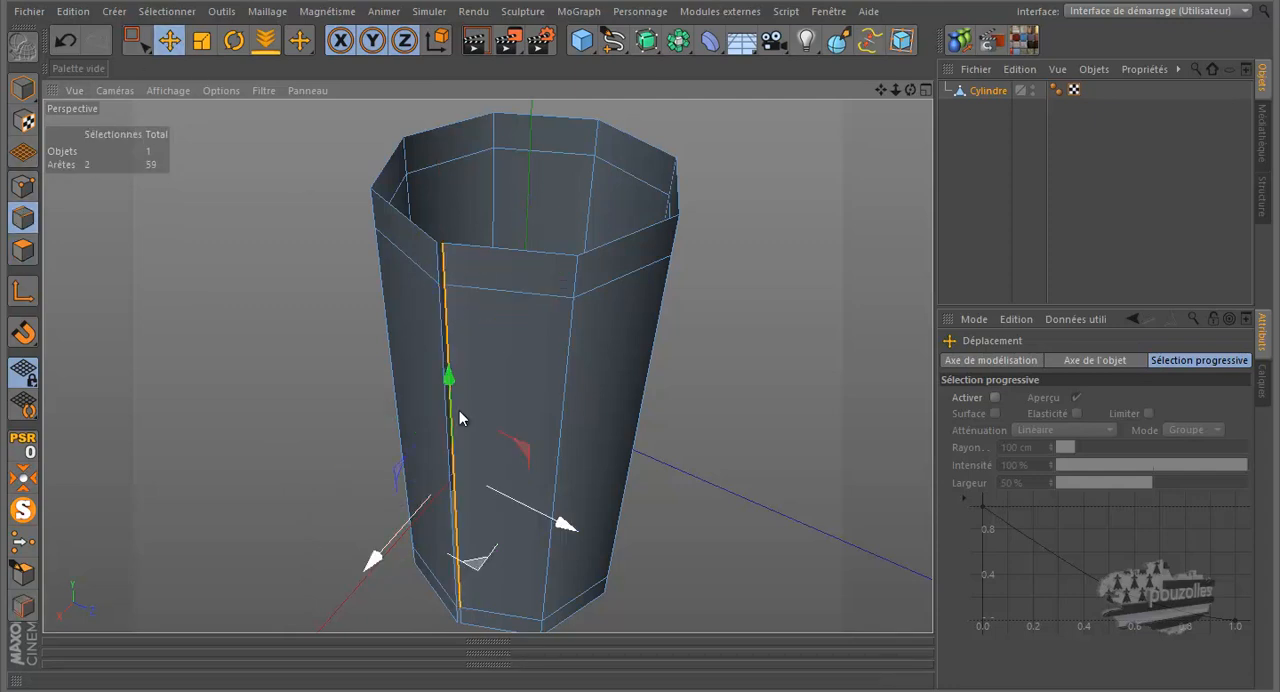
left_click(460, 607, "shift")
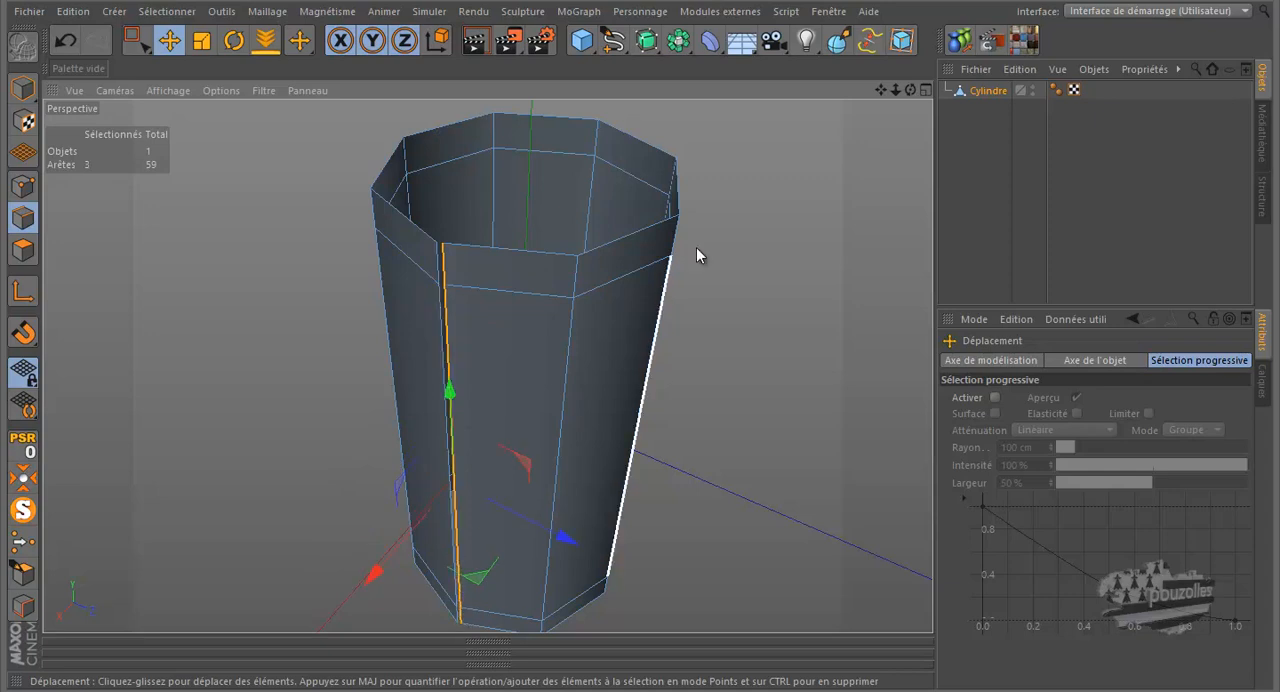
left_click_drag(911, 94, 524, 467)
left_click_drag(334, 517, 345, 499)
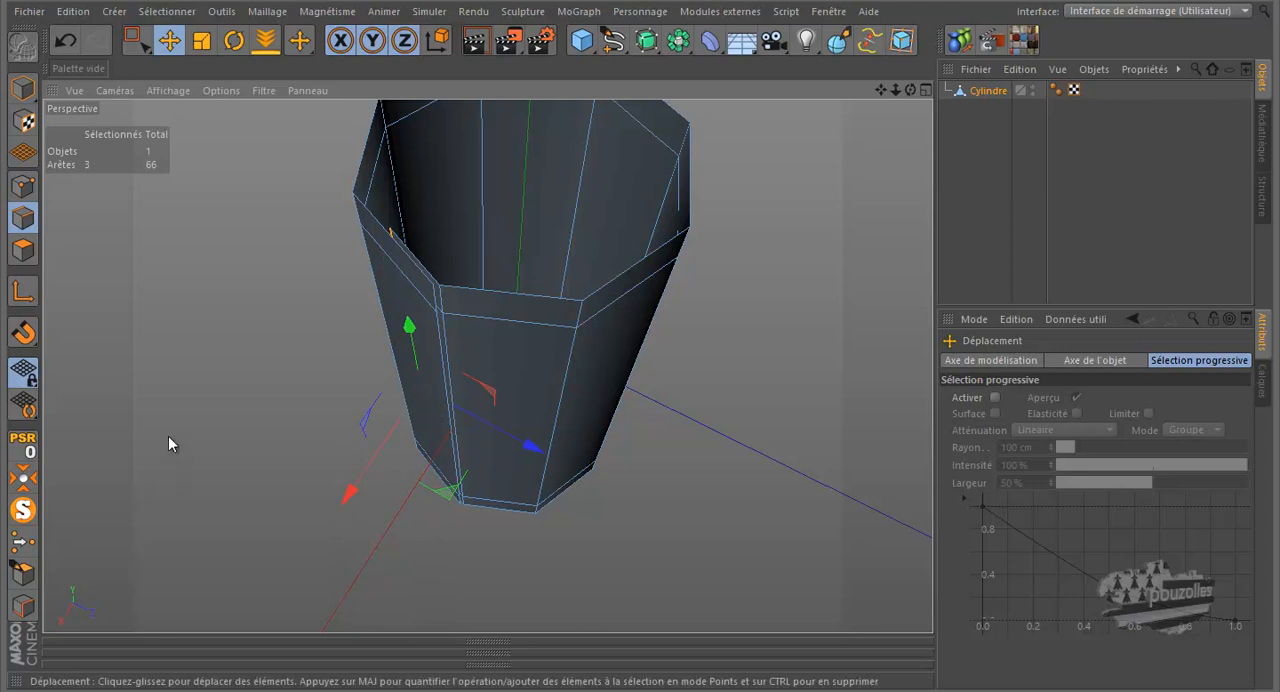
- Extrude the long middle vertical edge of the overlap outward to form a side flap on the open cylinder
left_click(437, 310)
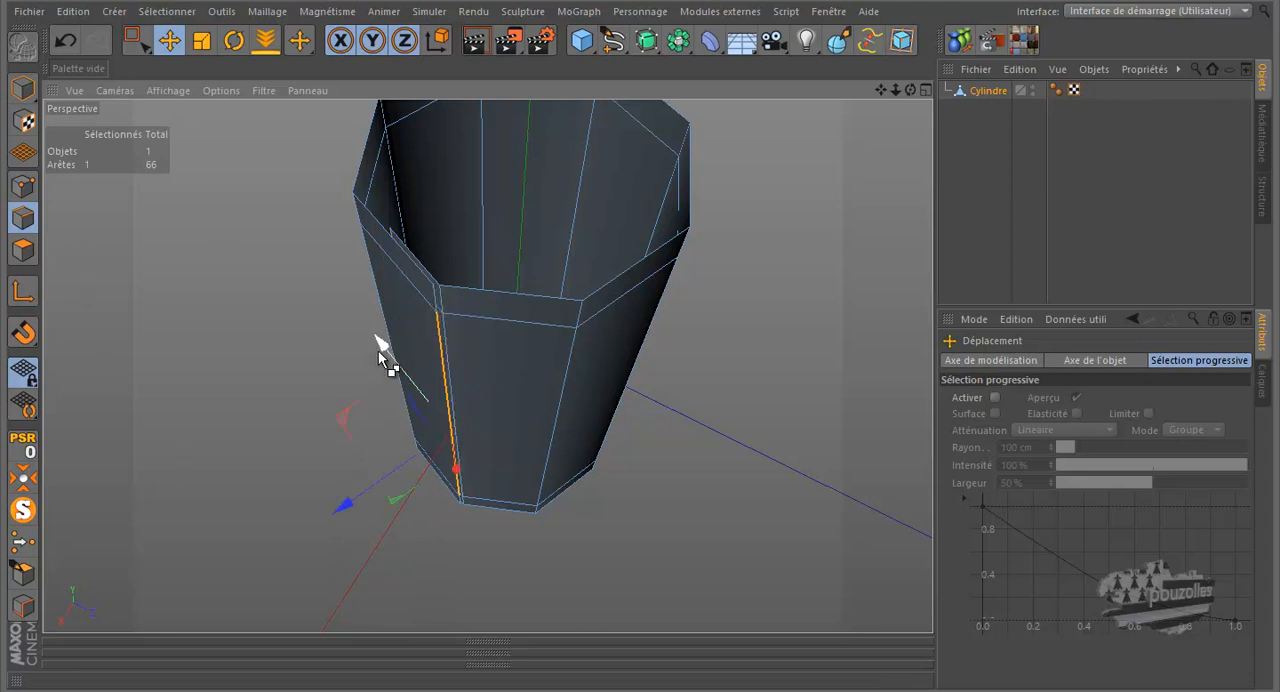
left_click_drag(380, 348, 443, 393, "ctrl")
left_click_drag(910, 90, 651, 312)
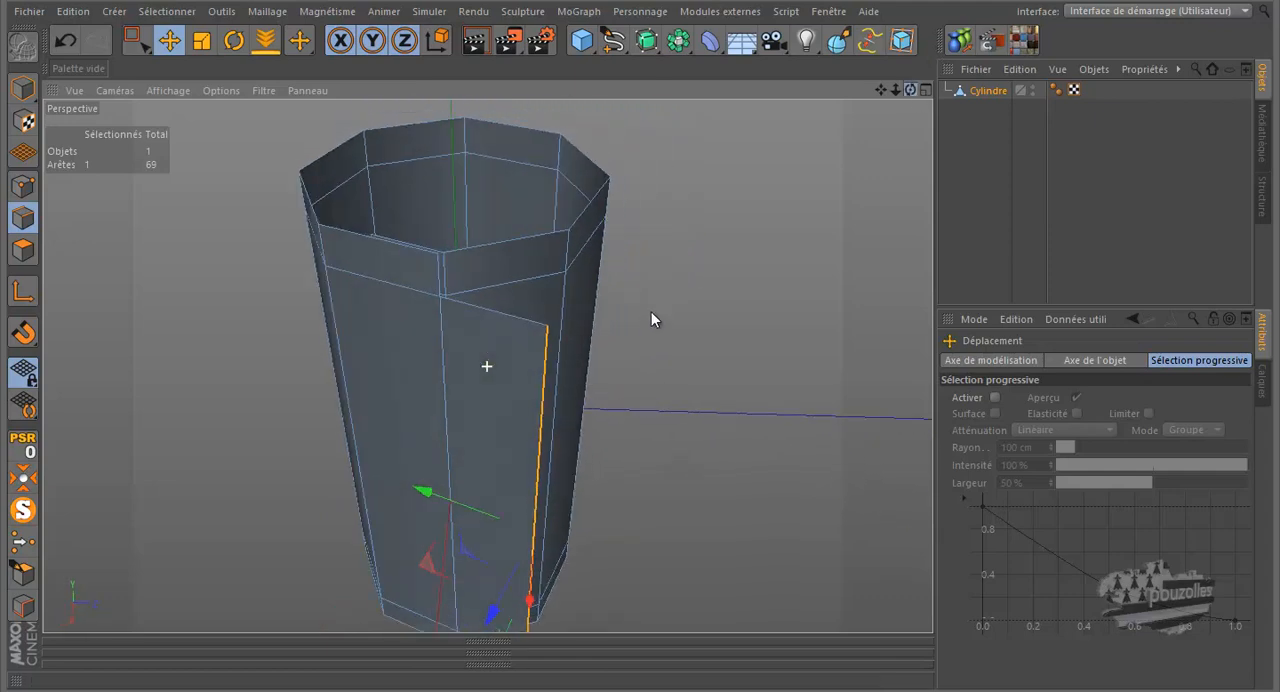
- Add a Subdivision Surface and place the Cylindre object inside it to smooth the leg covering
left_click(646, 40)
left_click_drag(980, 110, 1000, 90)
left_click_drag(910, 90, 649, 306)
- Cut two horizontal loops near the flap's ends, at about 0.8% and 98.2%, to sharpen its upper and lower corners
key("k")
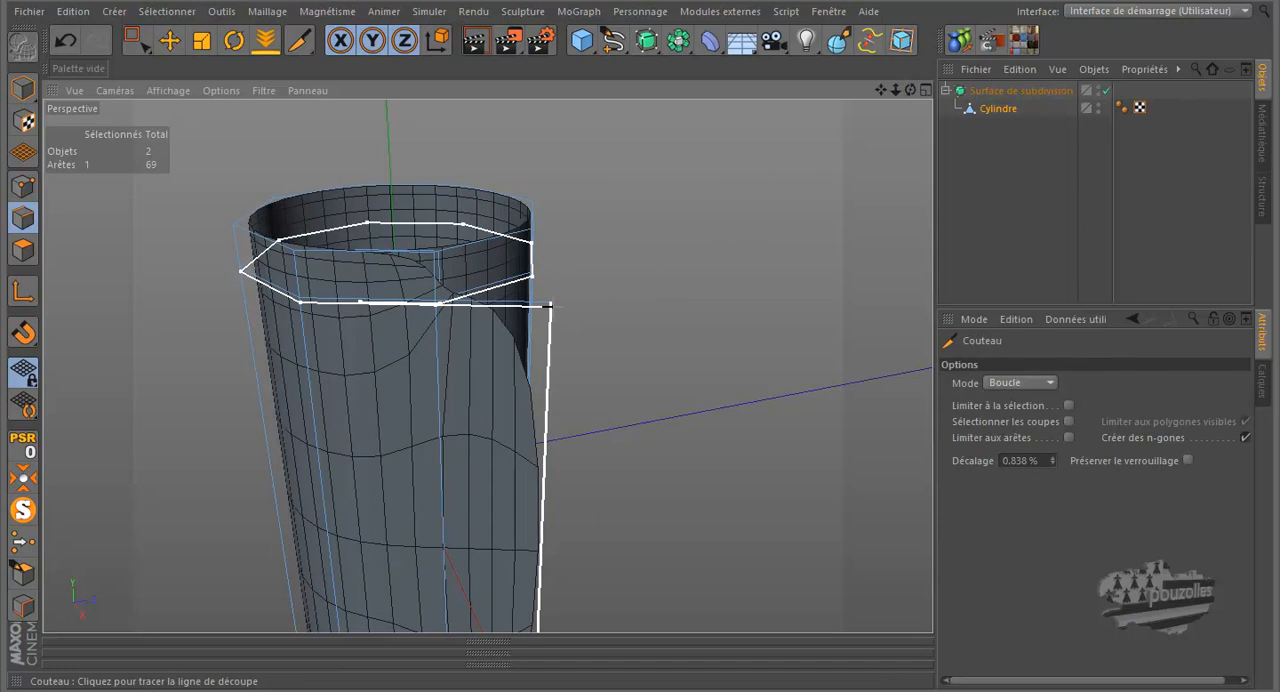
left_click(548, 306)
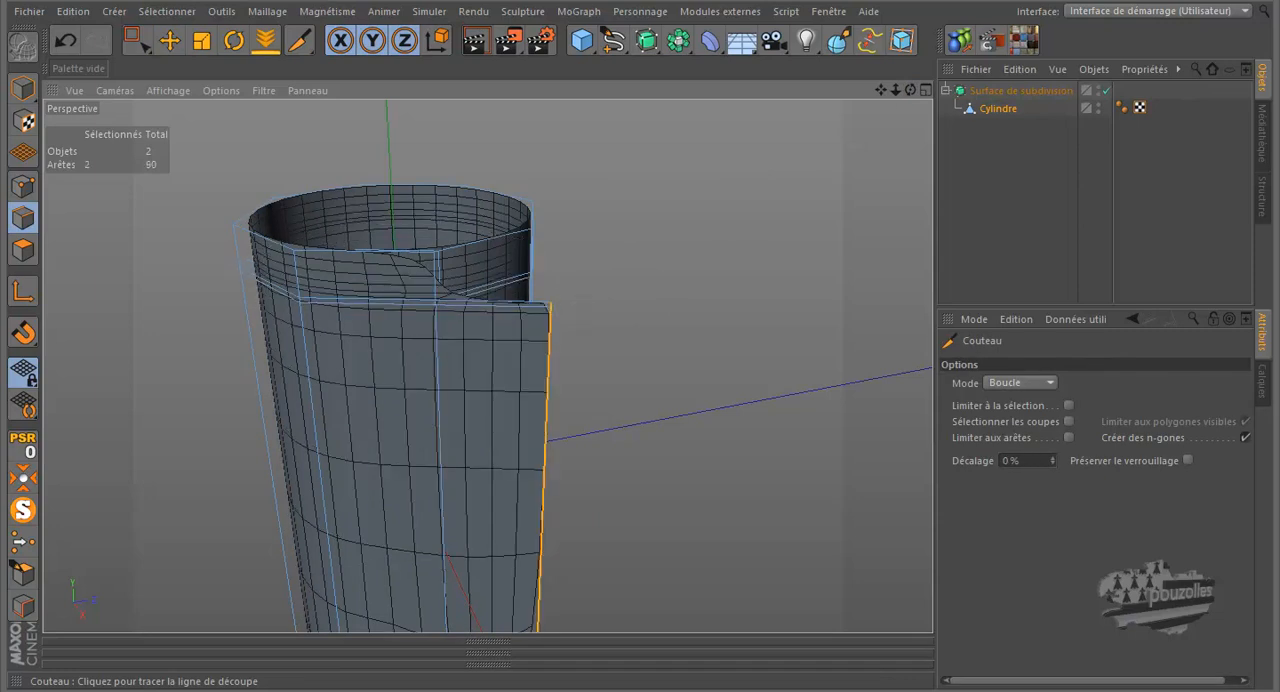
left_click_drag(883, 90, 643, 306)
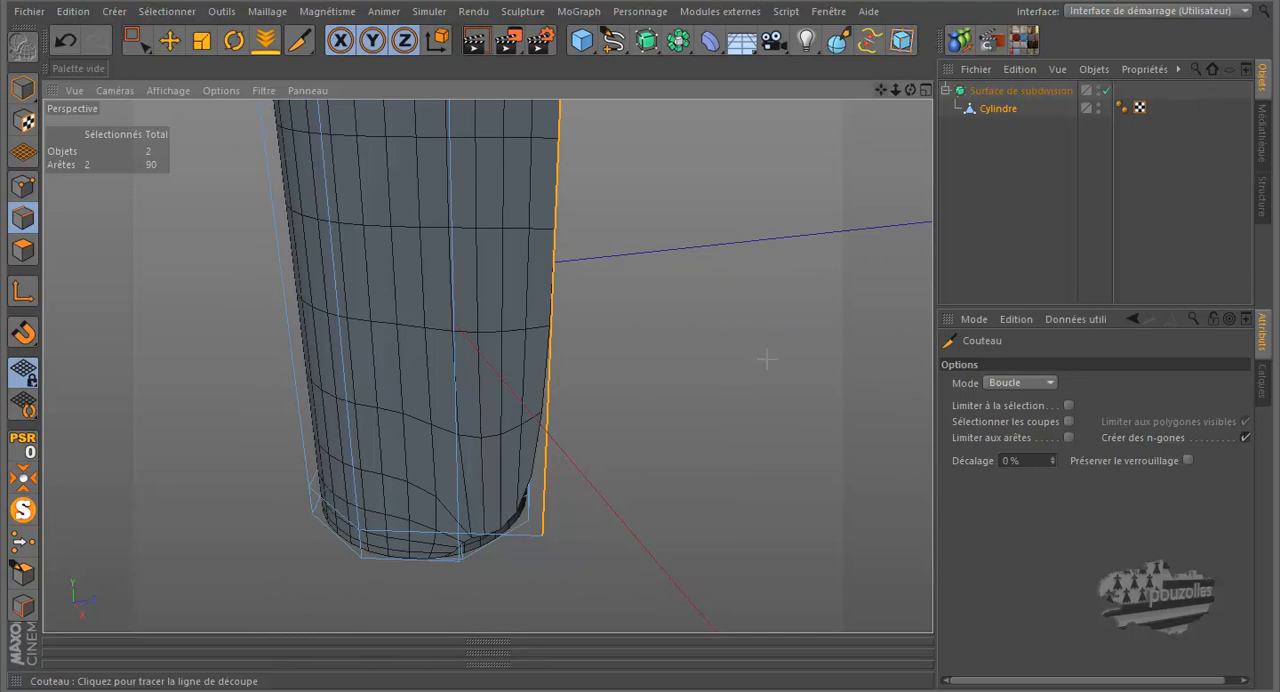
left_click(545, 530)
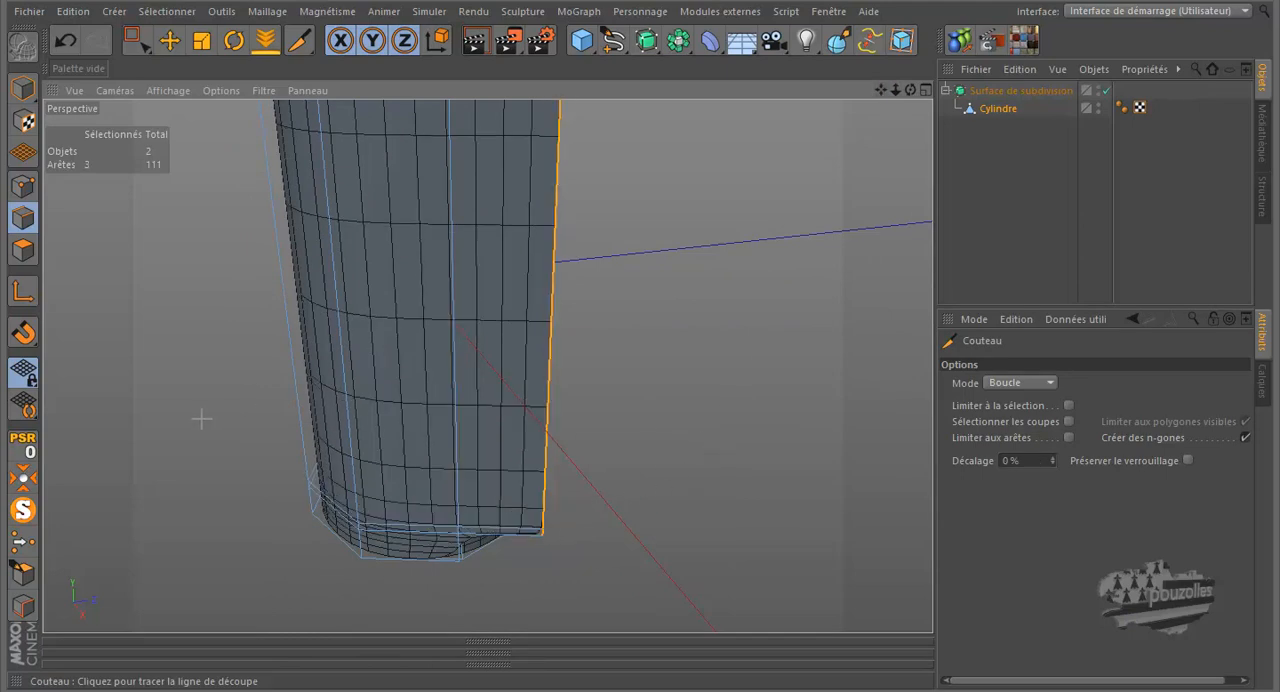
left_click_drag(182, 362, 257, 469, "alt")
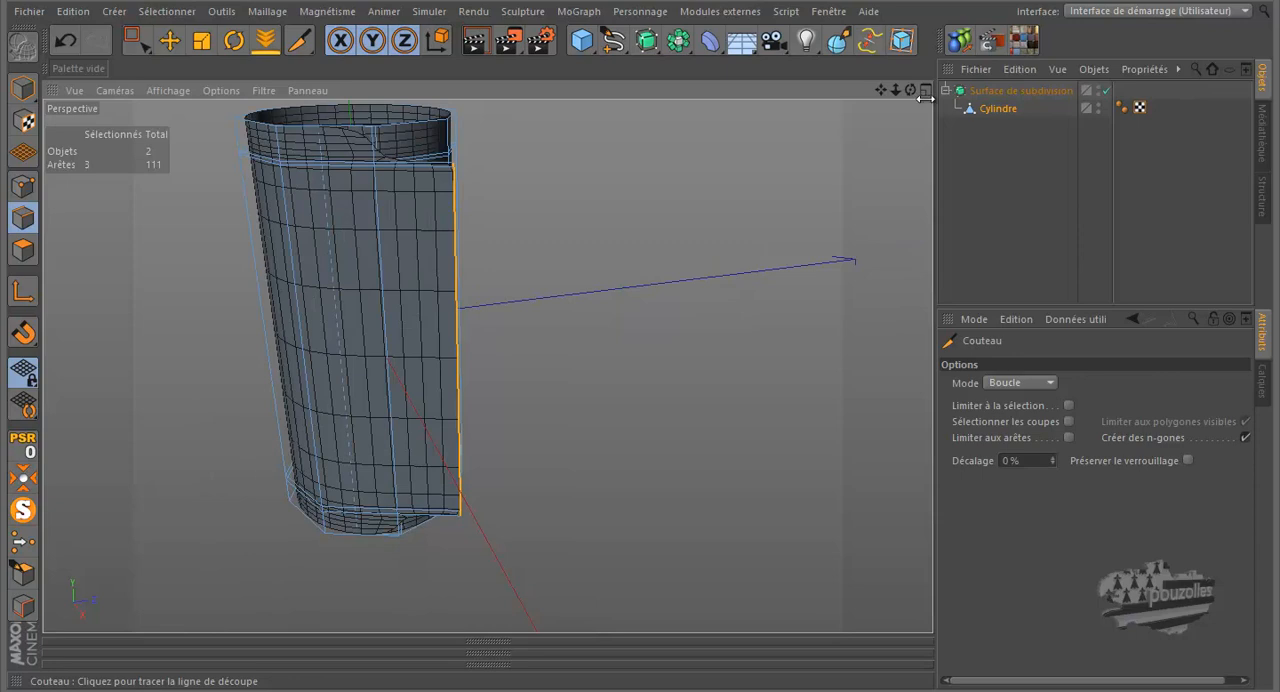
left_click_drag(909, 89, 642, 318)
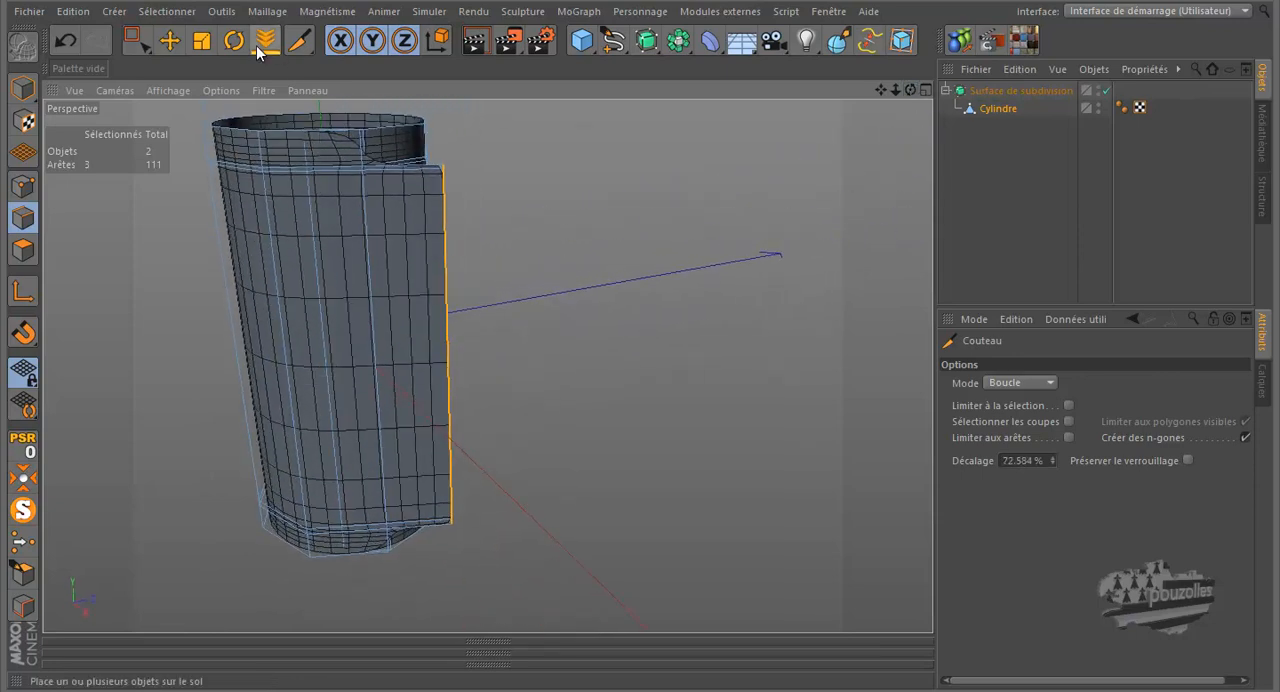
- Select the points at the flap's upper outer corner in point mode and move them down to slope the upper edge
left_click(169, 40)
left_click(132, 42)
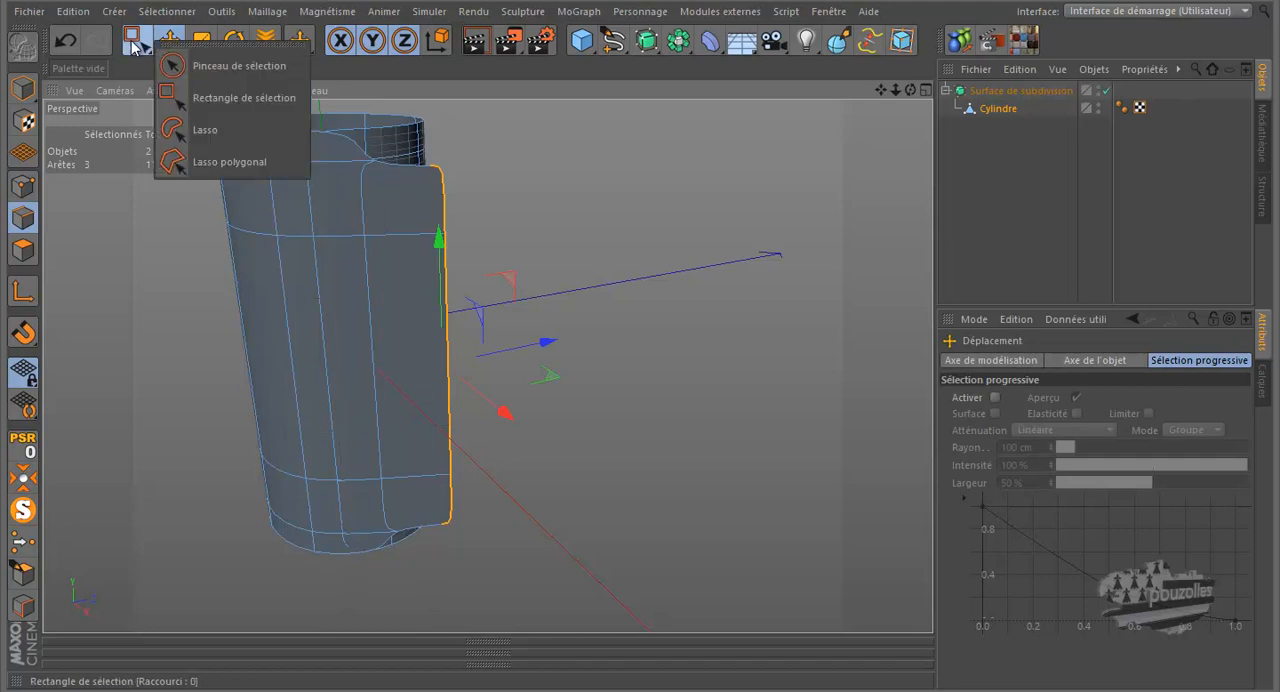
left_click(213, 96)
left_click(23, 186)
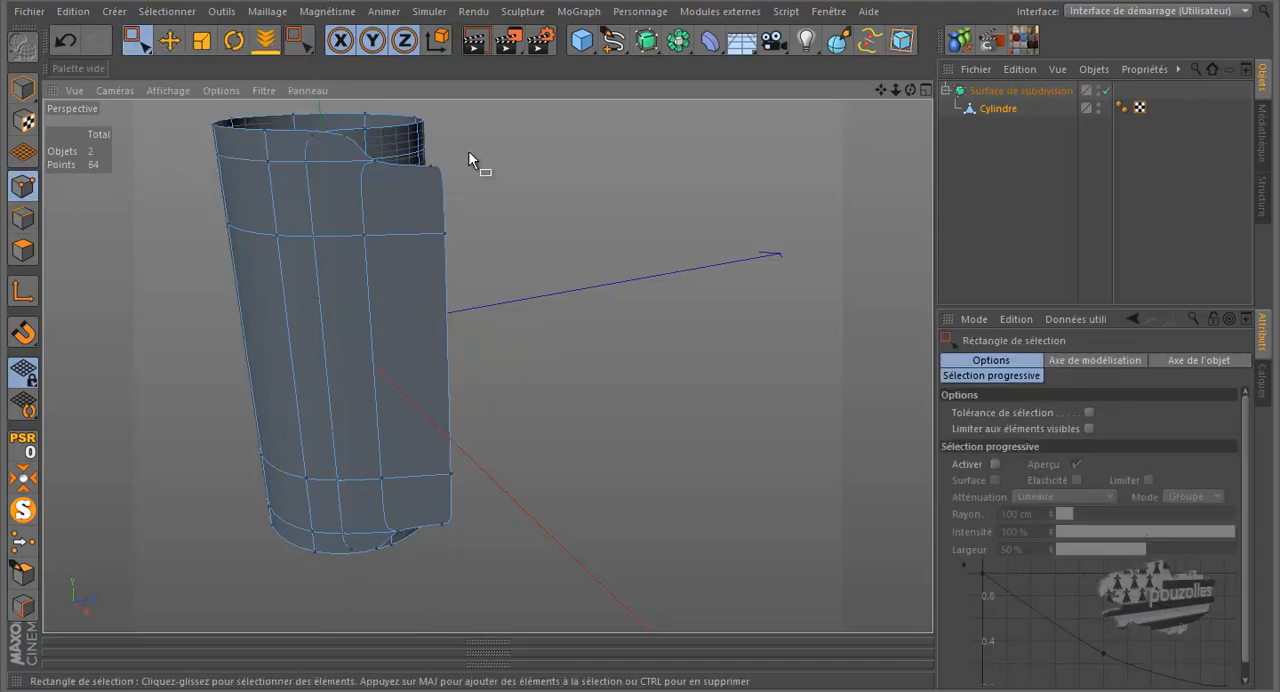
left_click_drag(469, 152, 439, 243)
left_click_drag(437, 120, 428, 211)
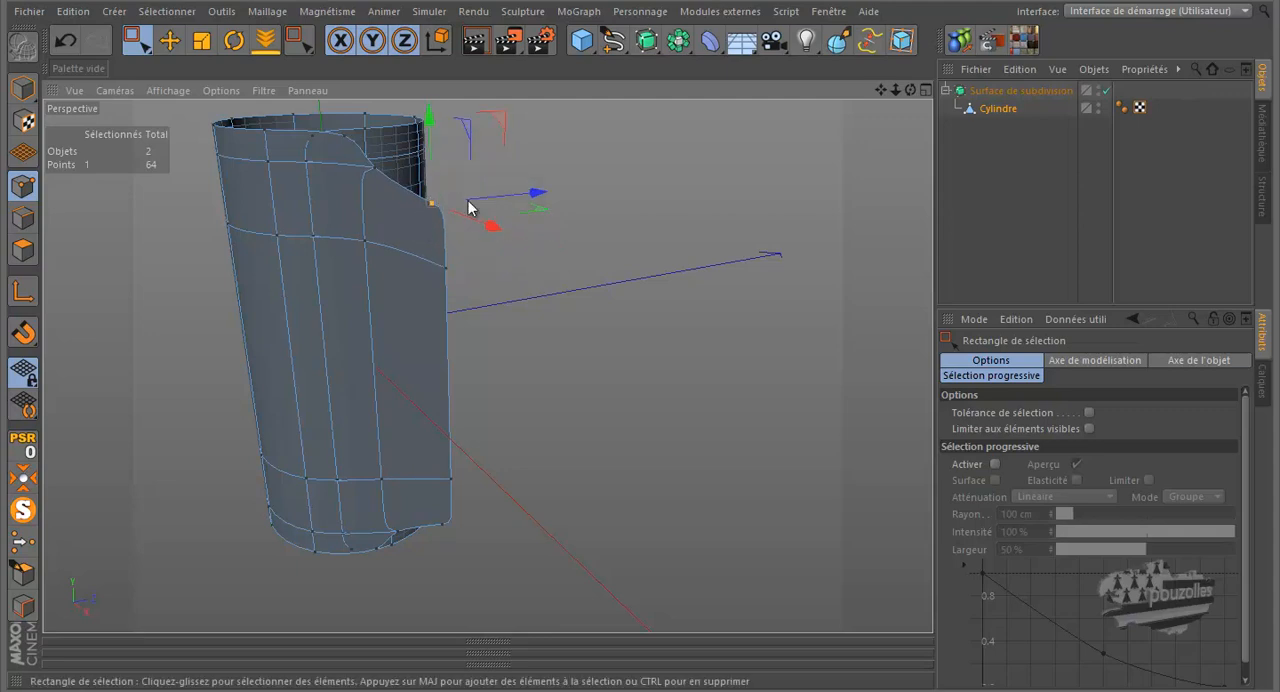
- Raise the points at the flap's lower outer corner to slope its lower edge
left_click(455, 480)
left_click_drag(449, 375, 453, 314)
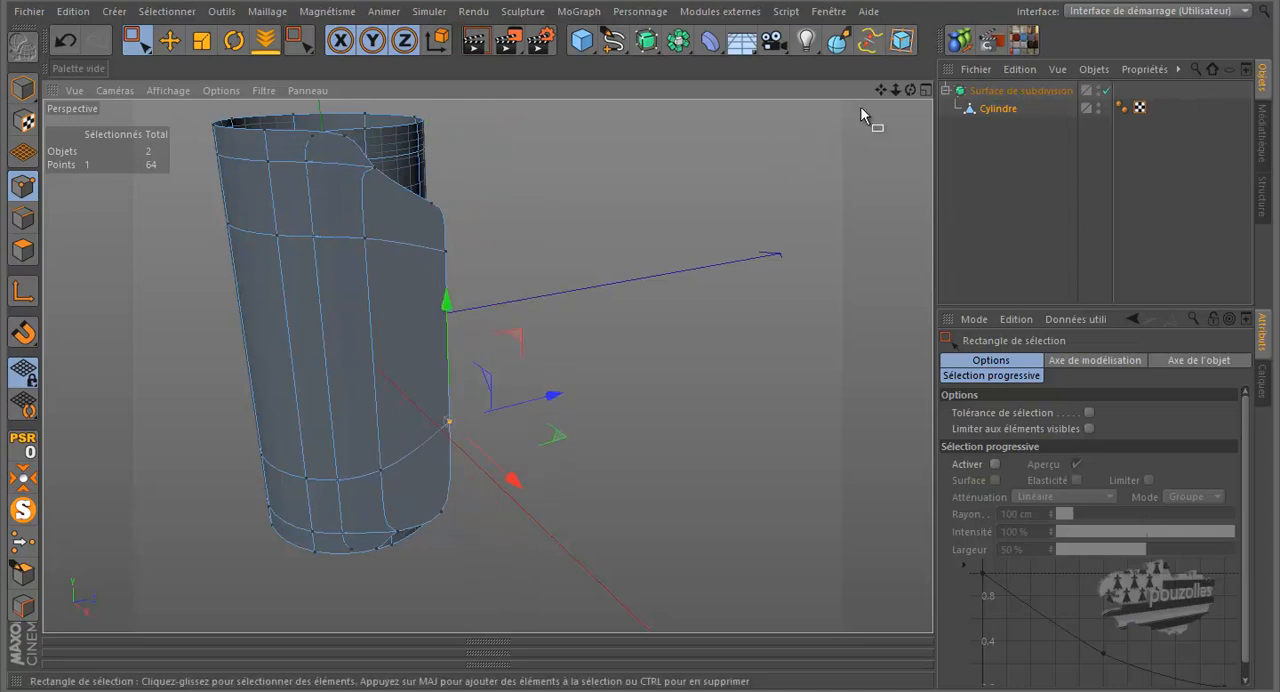
left_click_drag(912, 89, 641, 322)
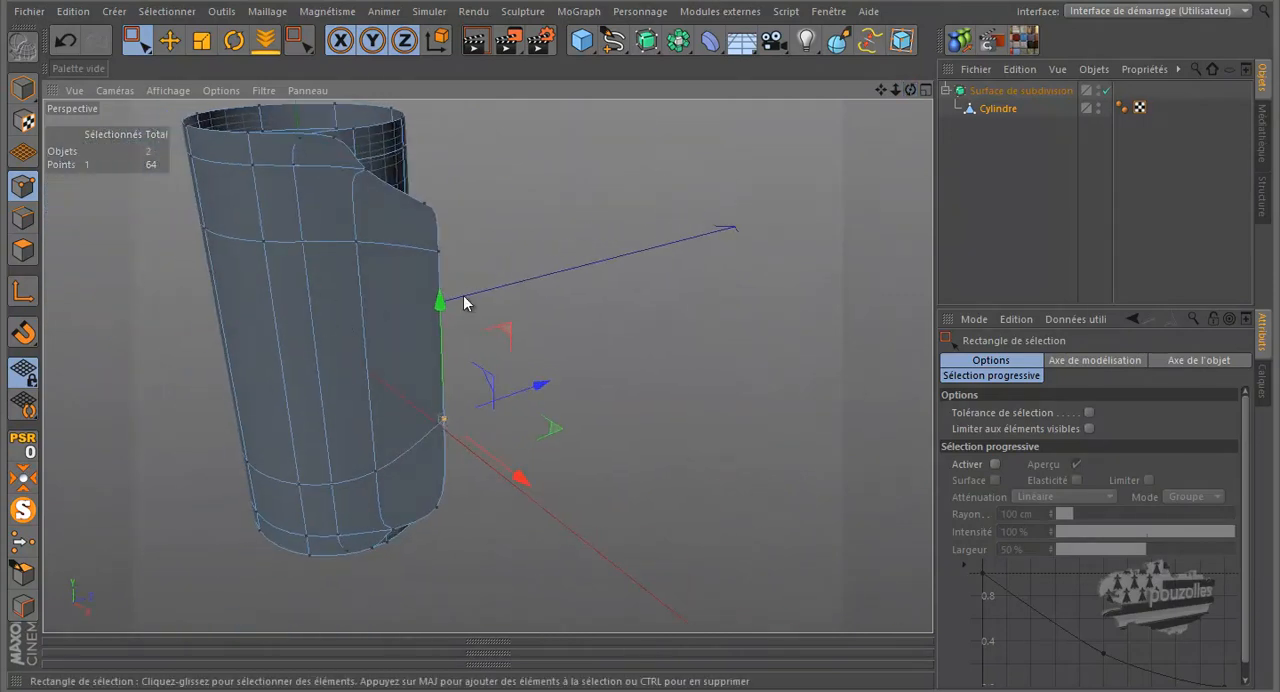
- Select the two upper outer corner points of the flap, pull them farther outward, and select the Subdivision Surface
left_click_drag(910, 90, 651, 160)
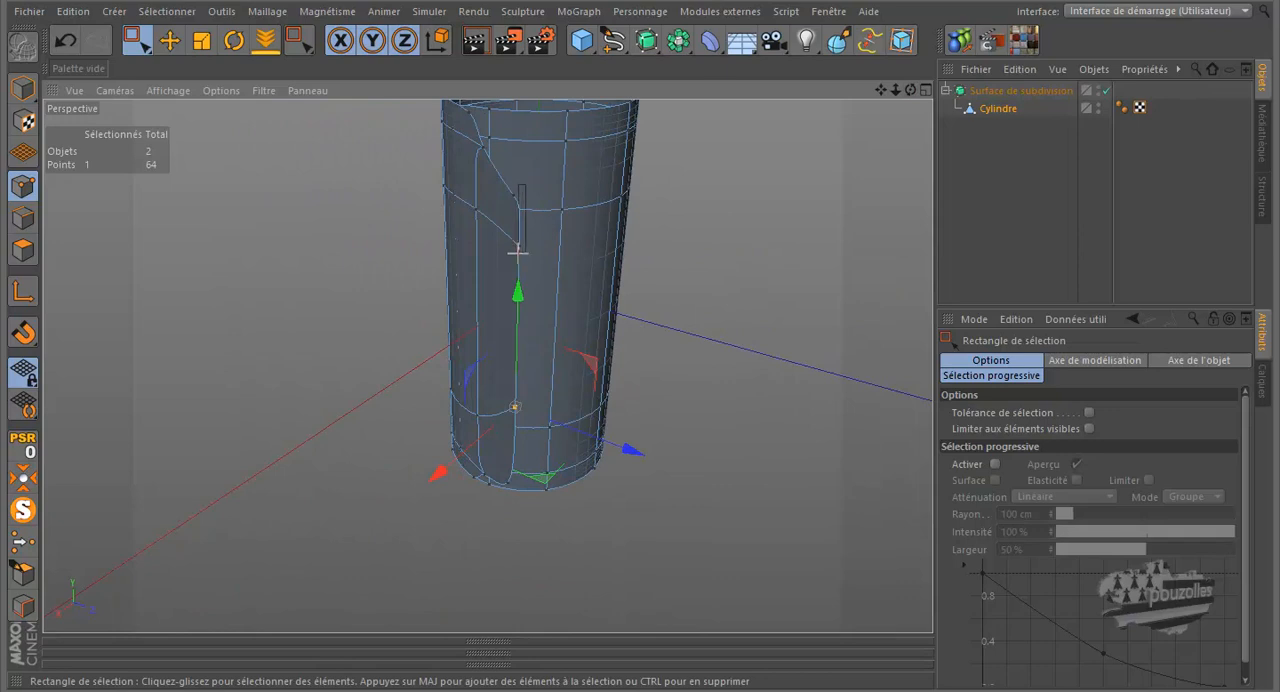
left_click_drag(512, 262, 487, 249)
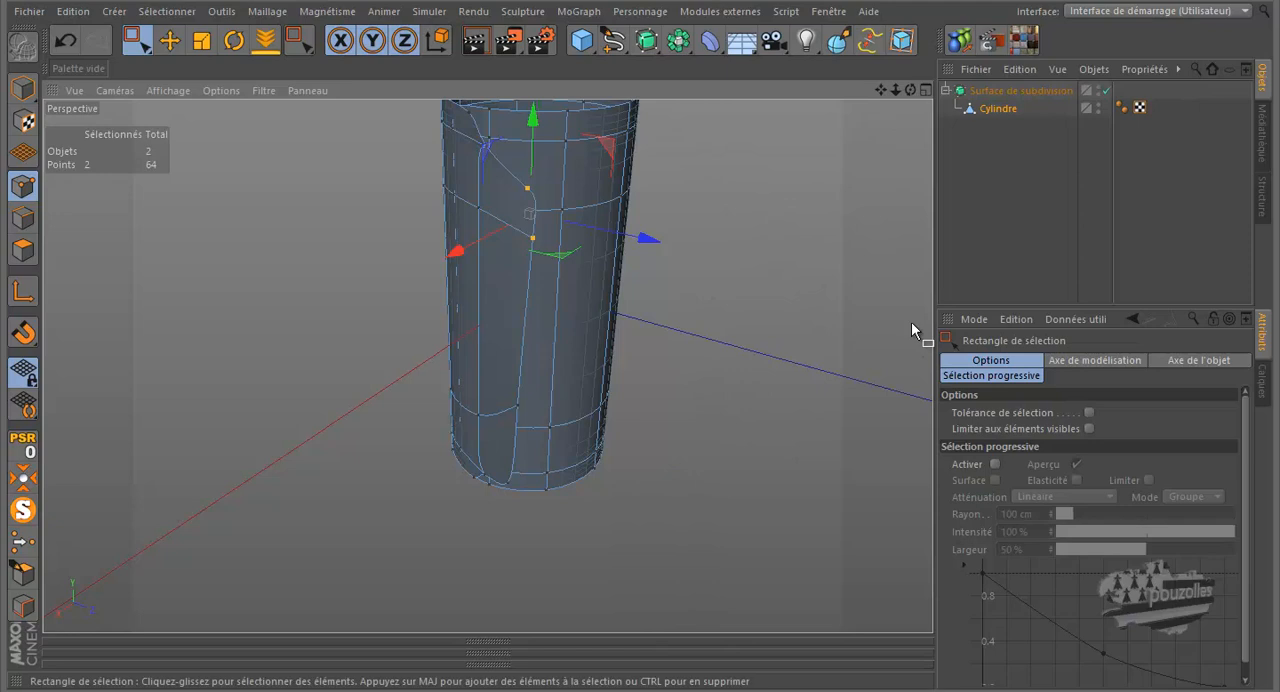
left_click(996, 93)
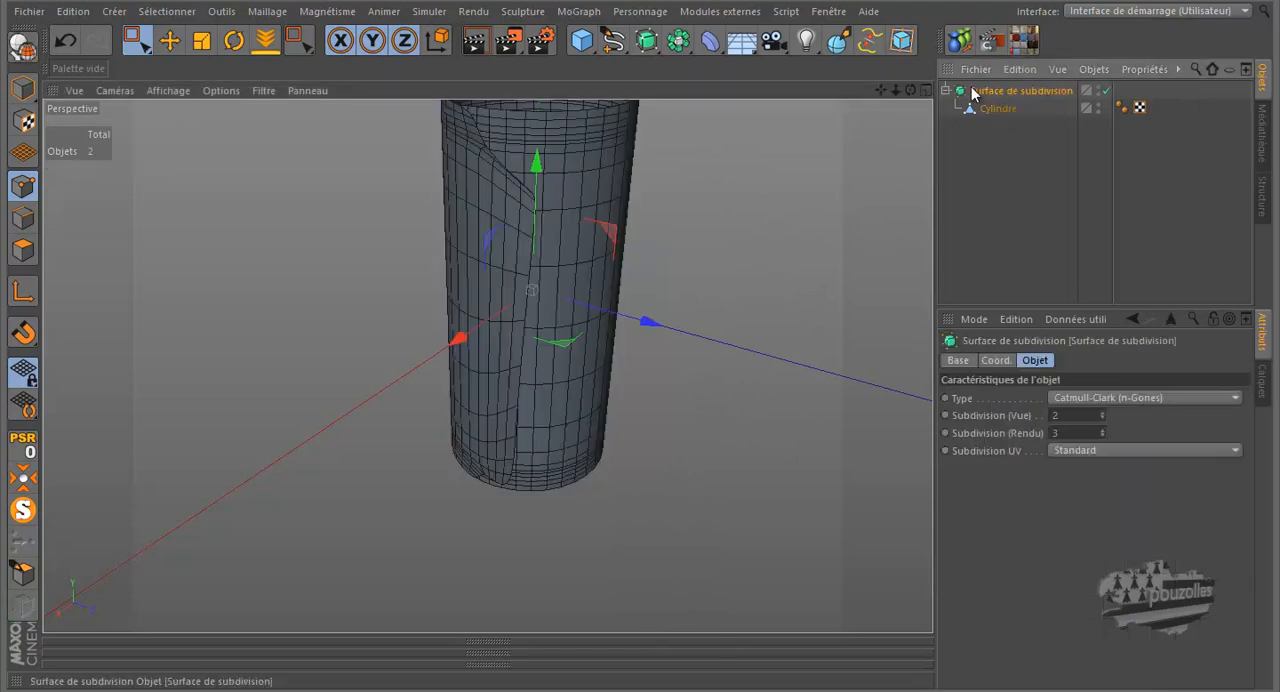
- Switch to the tuto.c4d document and delete the brown leg covering object named jambe
left_click(818, 13)
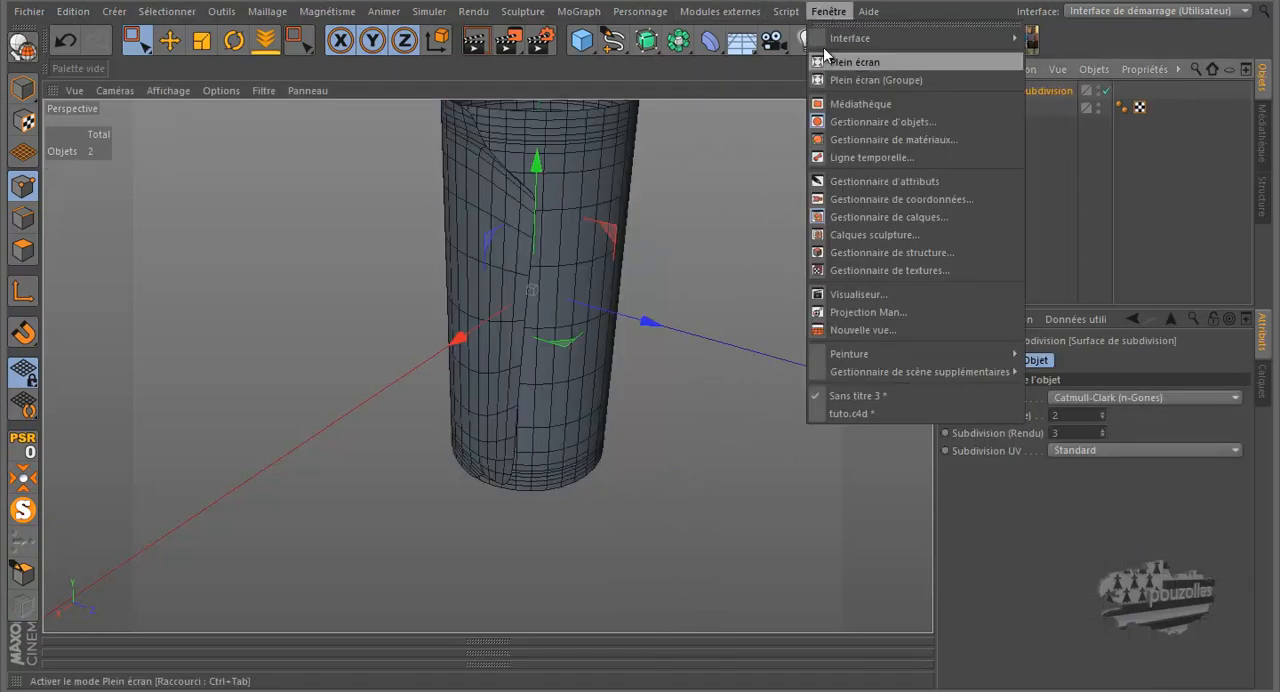
left_click(844, 419)
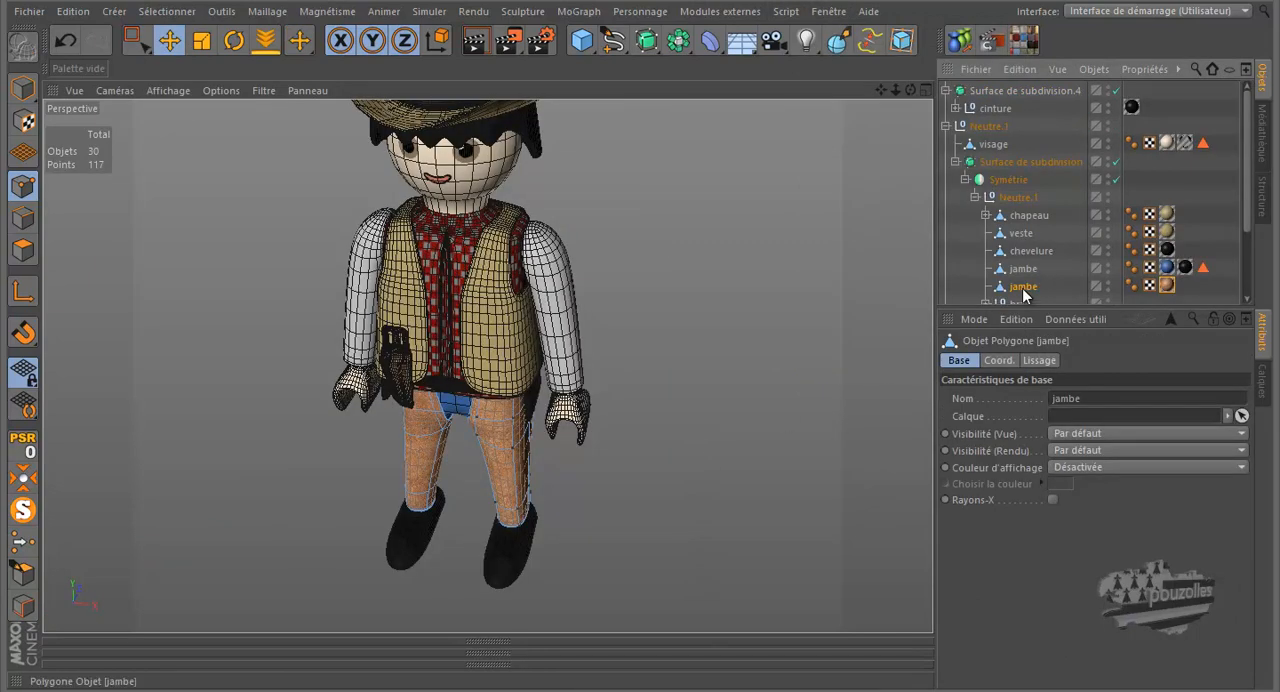
key("Delete")
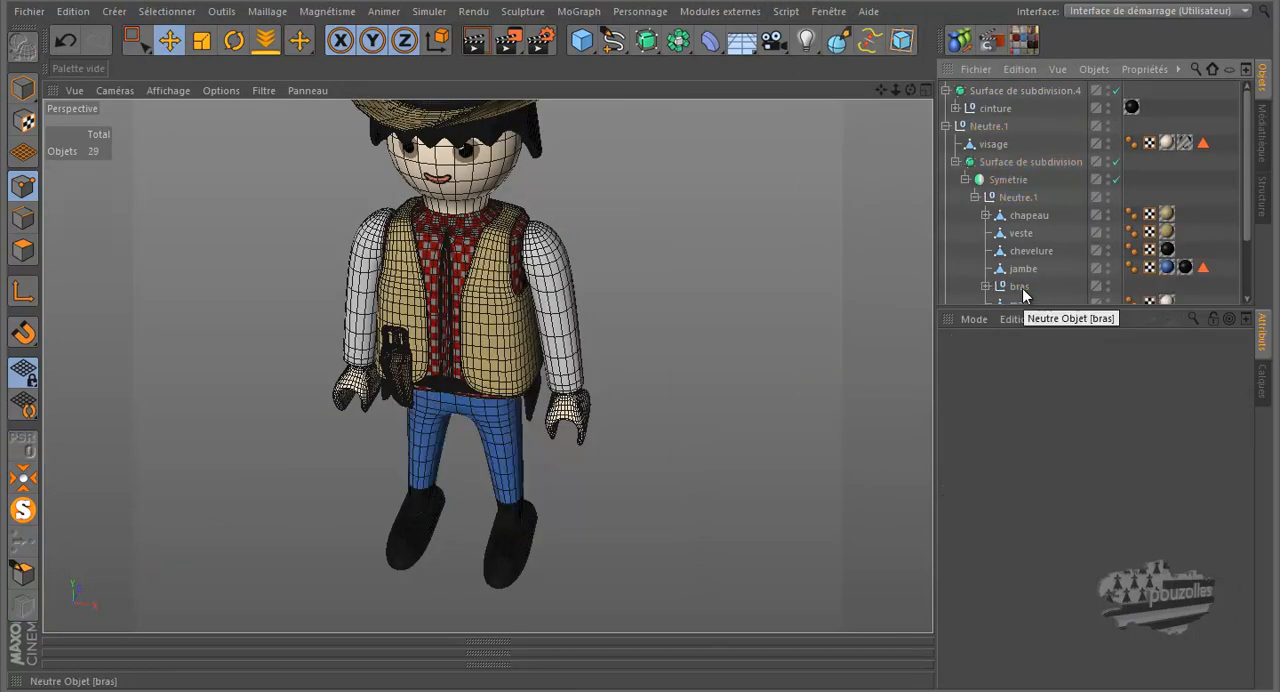
- Select the blue jambe object and set up polygon selection on it with the Live Selection brush
left_click(1031, 268)
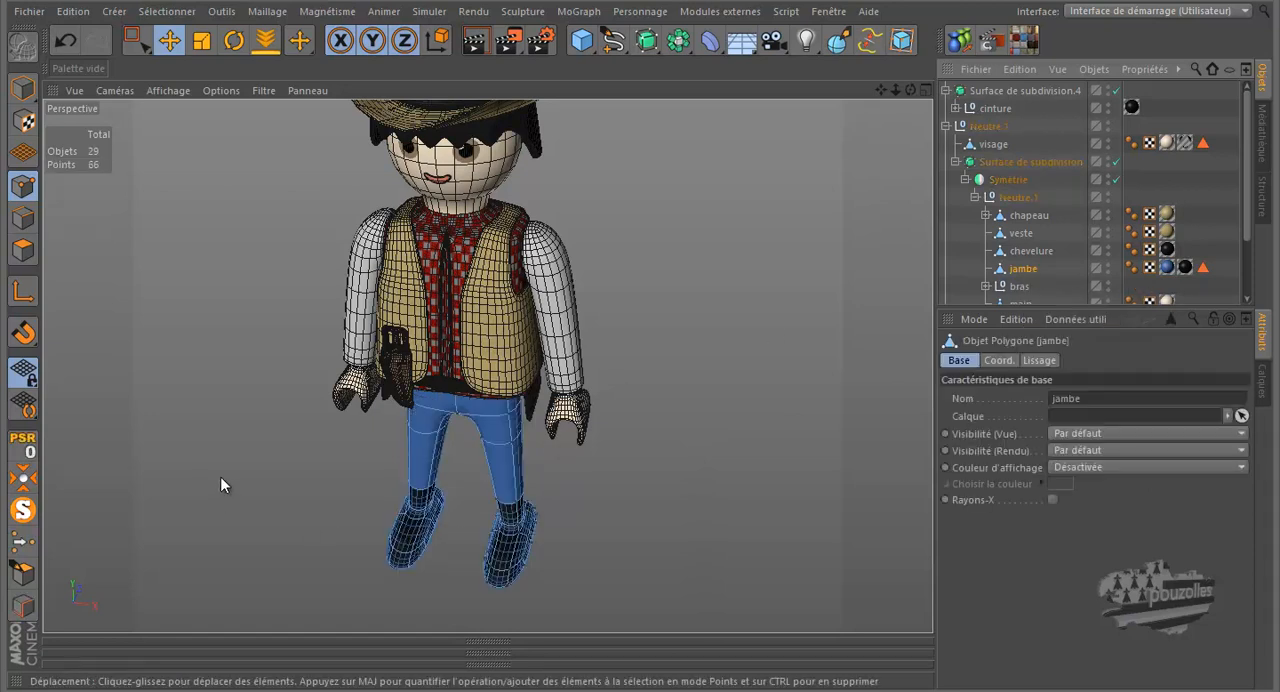
left_click(24, 252)
left_click(146, 47)
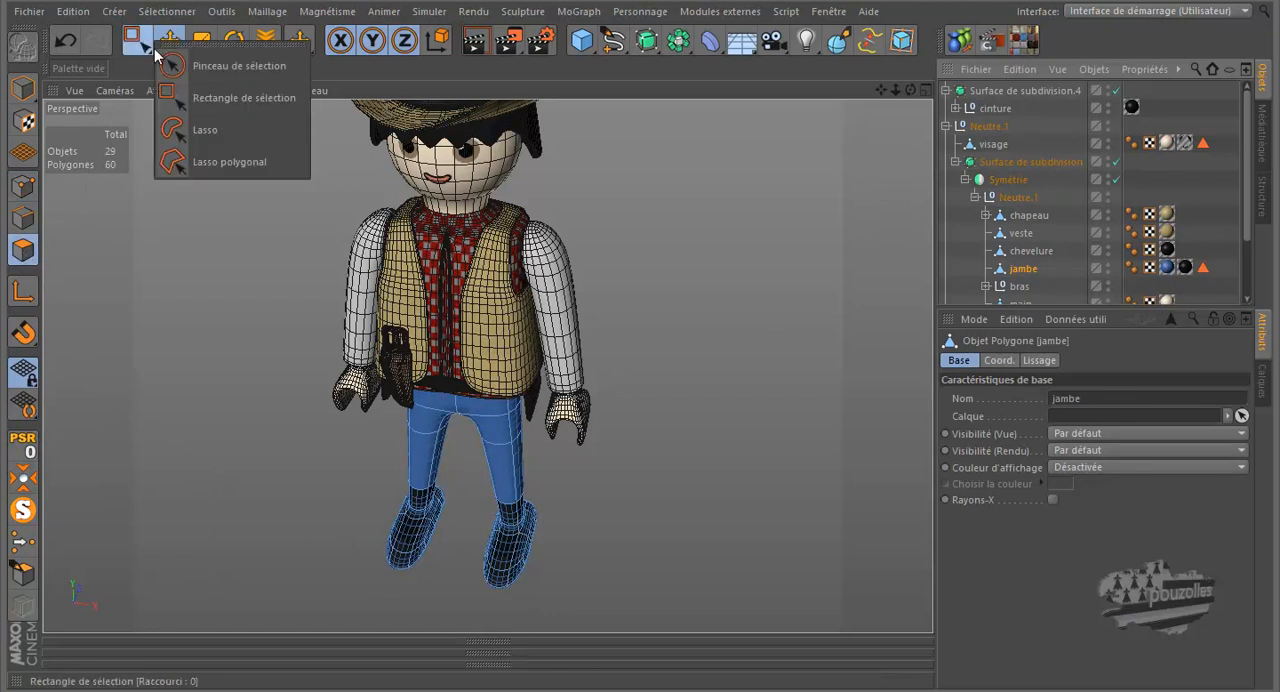
left_click(200, 66)
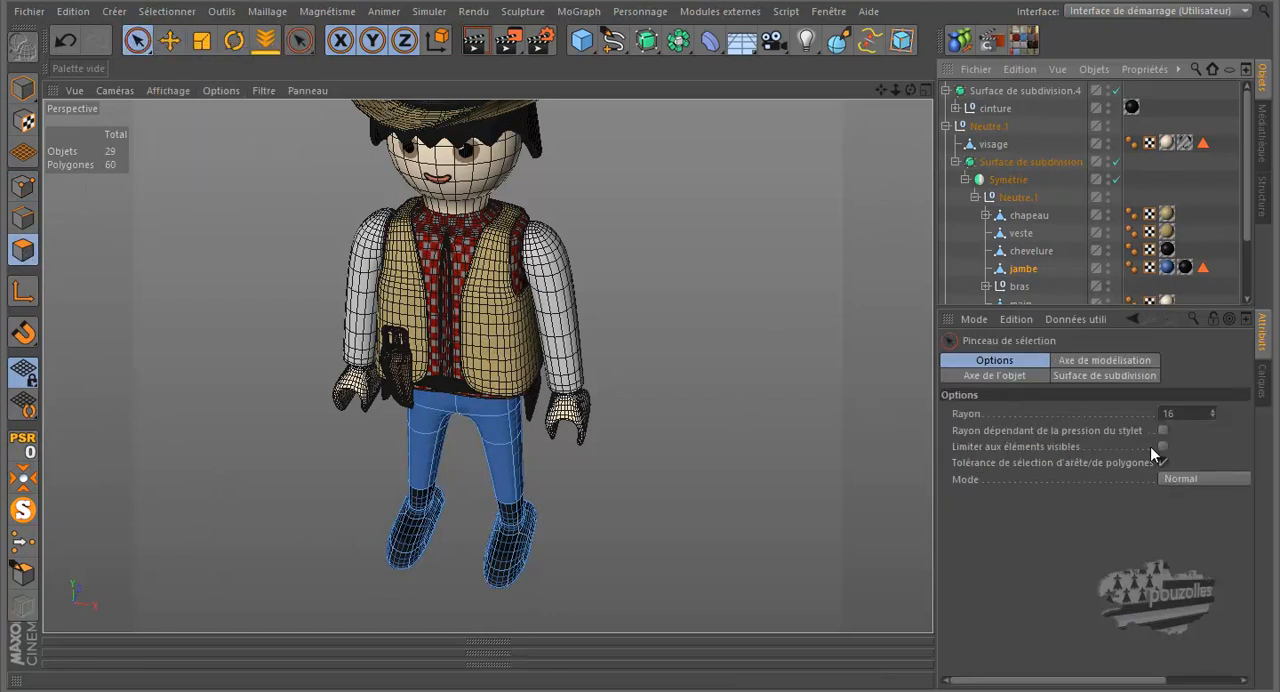
- Remove the background reference image from the front (Avant) view
middle_click(614, 480)
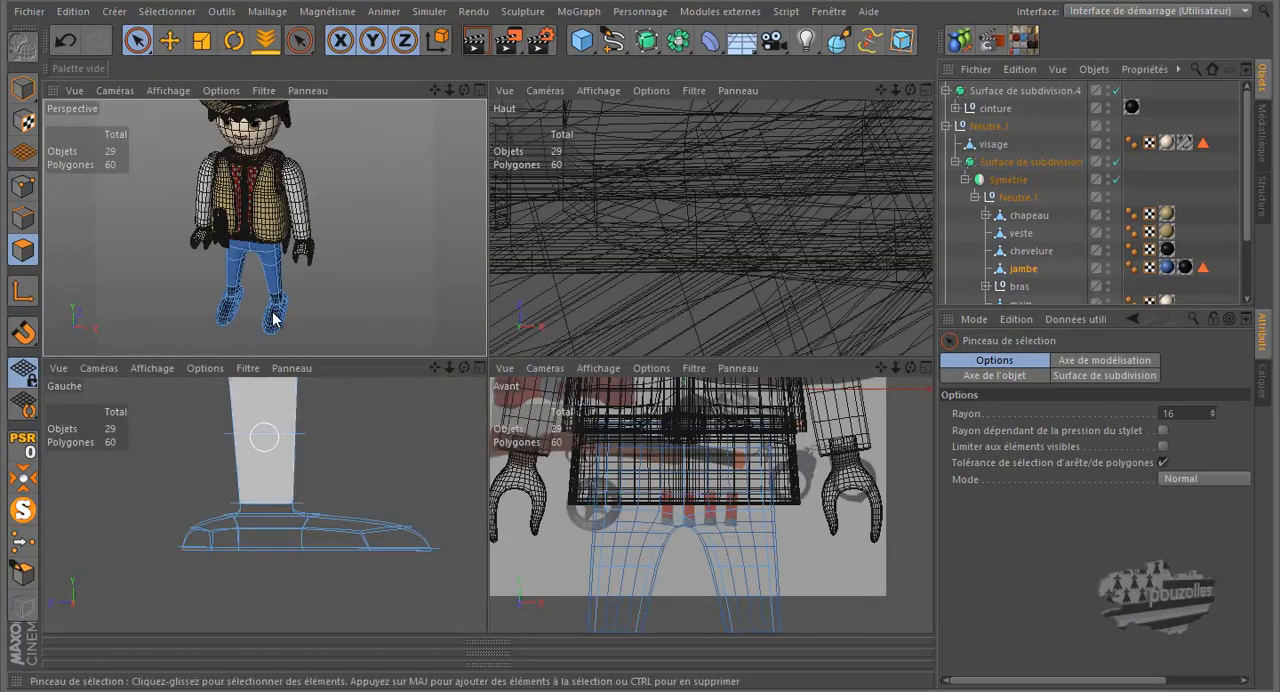
left_click(651, 368)
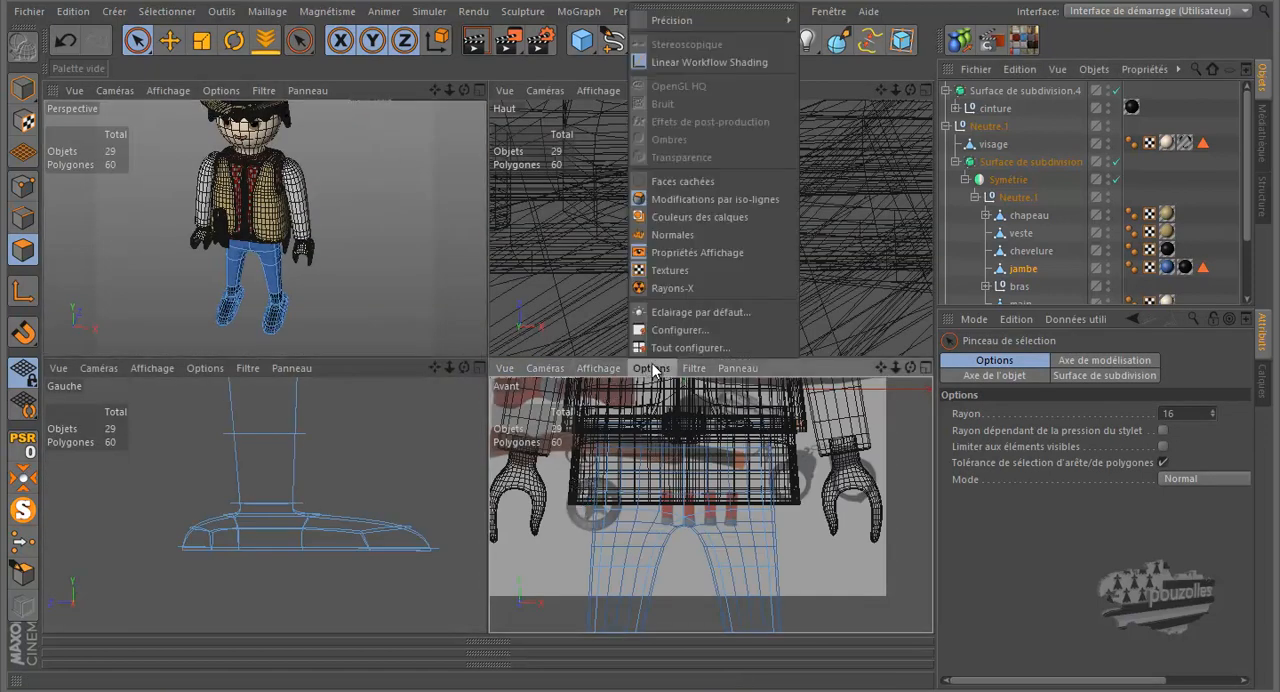
left_click(680, 329)
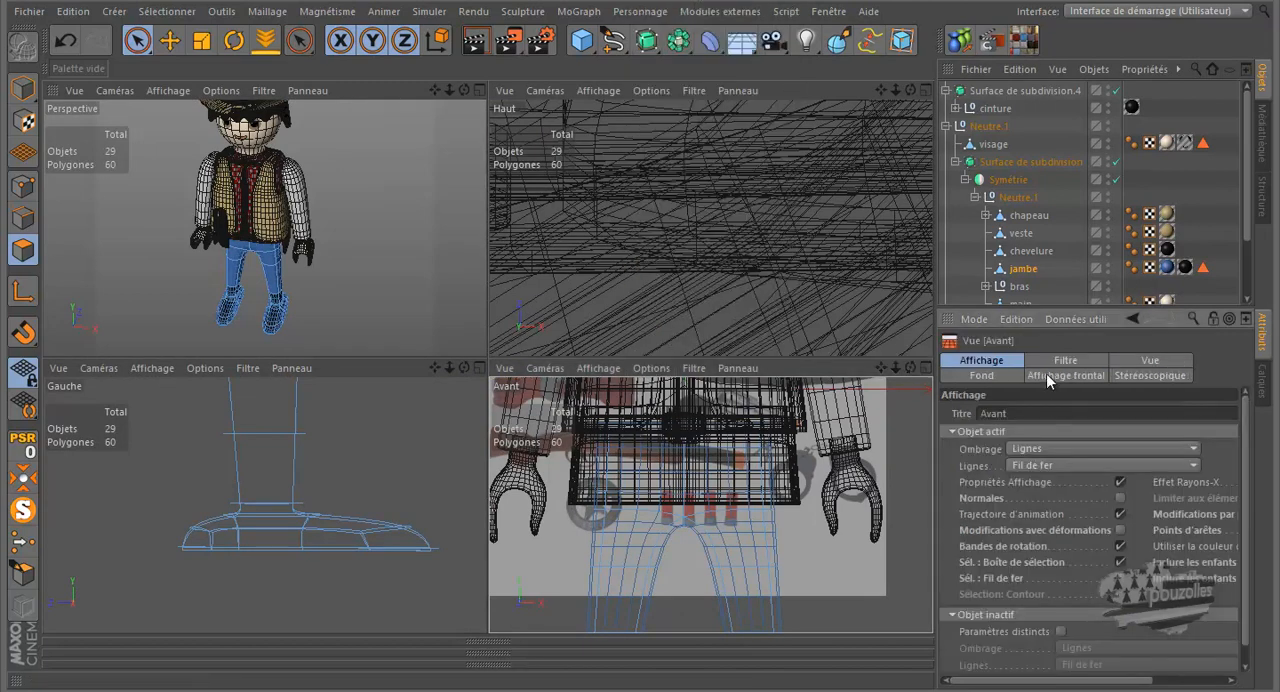
left_click(985, 375)
left_click(1118, 428)
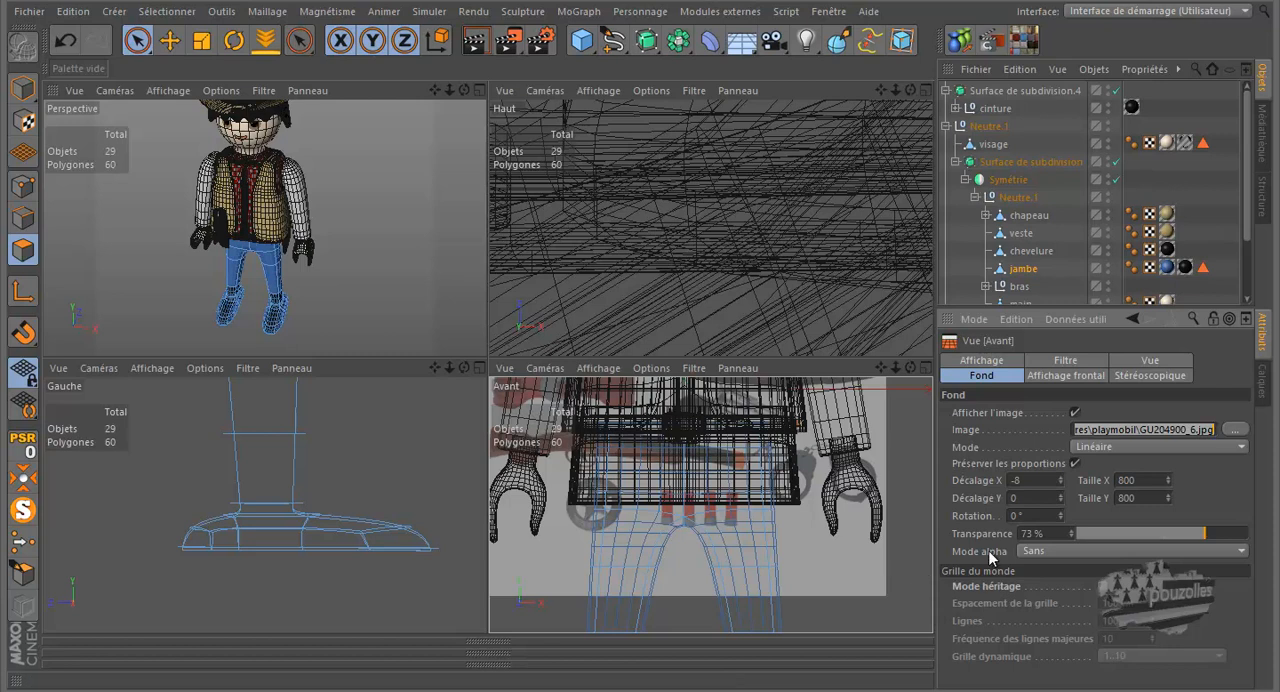
key("BackSpace")
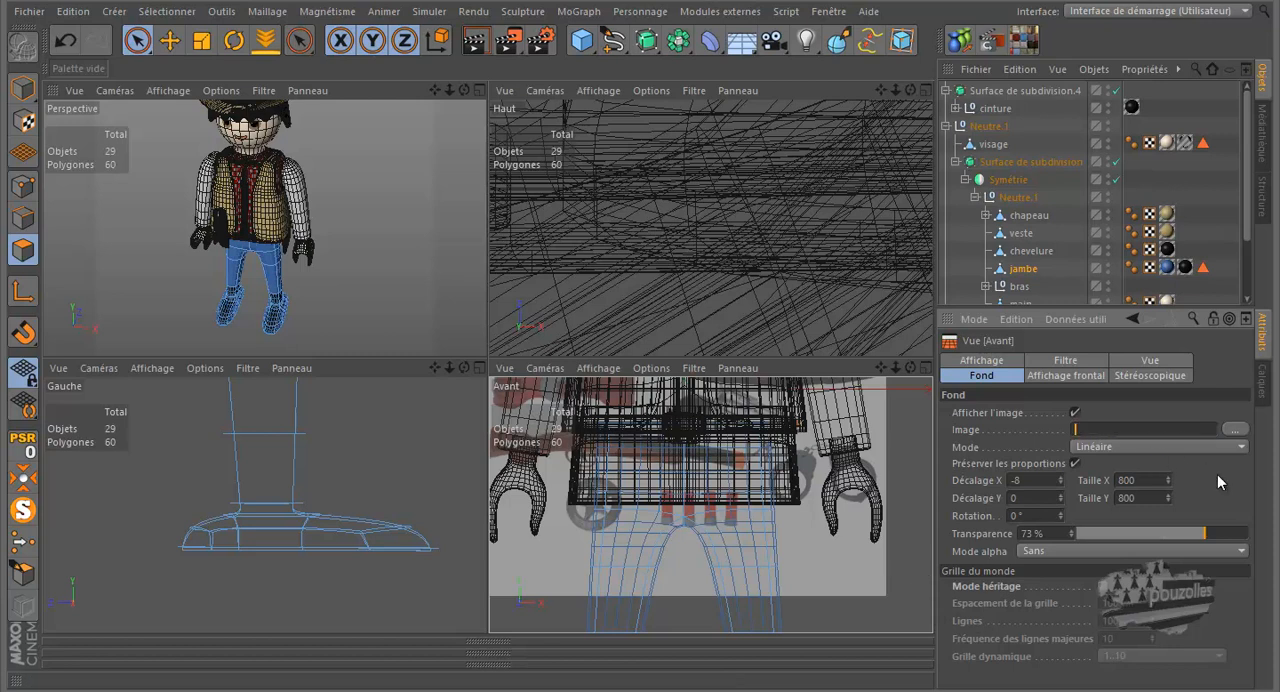
key("Return")
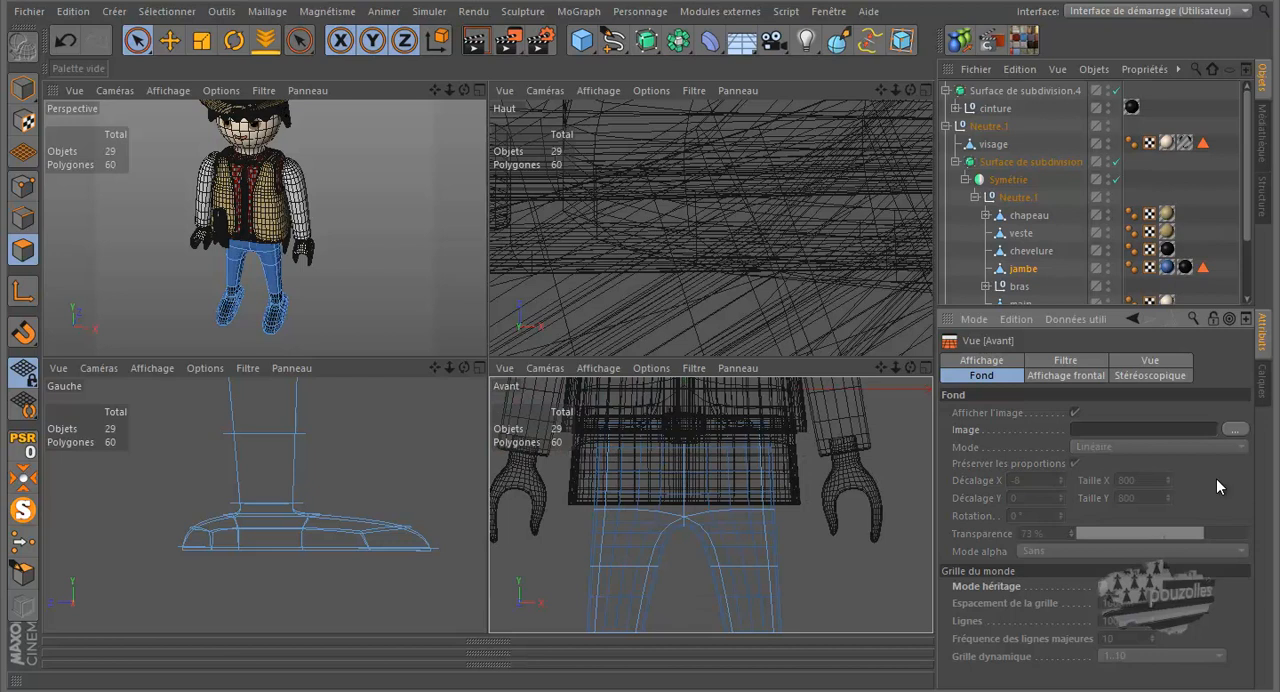
- Brush-select all polygons of the leg from the waist to the ankle in the front view, leaving the shoe out
middle_click(660, 483)
scroll(630, 465, "down", 3)
middle_click_drag(554, 400, 500, 201, "alt")
scroll(500, 201, "down", 1)
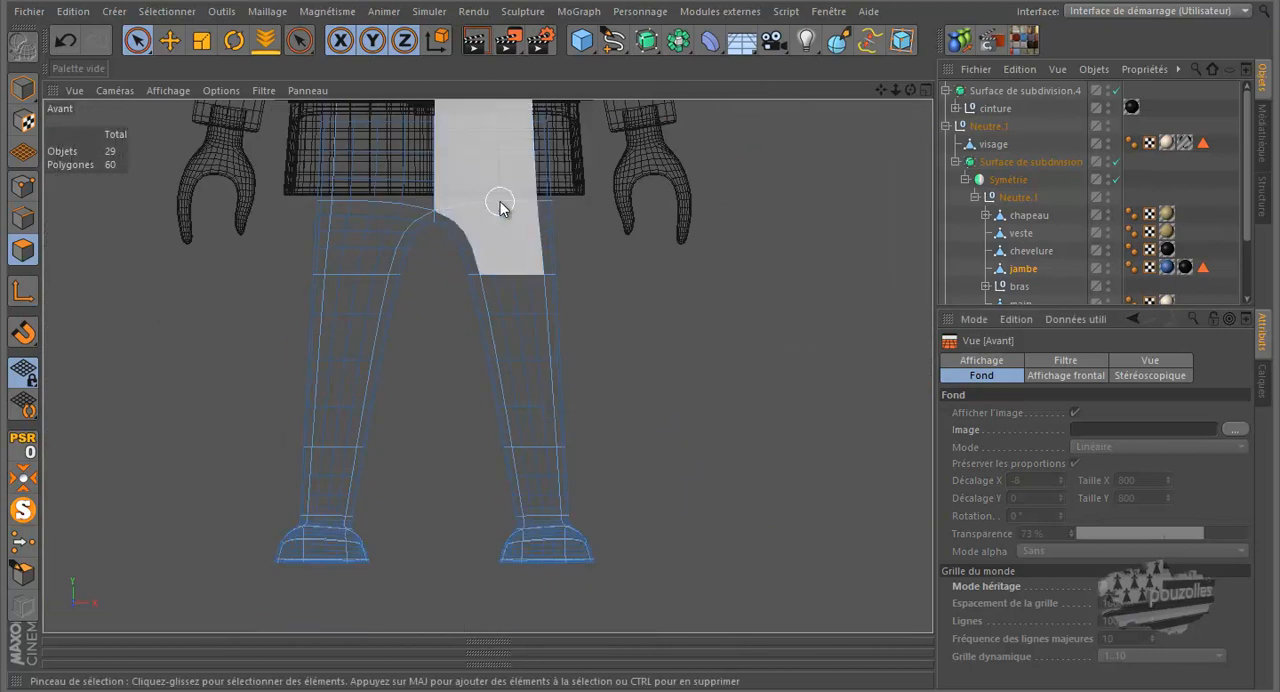
left_click(503, 163)
left_click_drag(558, 212, 483, 262)
mouse_move(553, 339)
left_mouse_down()
mouse_move(506, 460)
mouse_move(555, 478)
mouse_move(536, 481)
left_mouse_up()
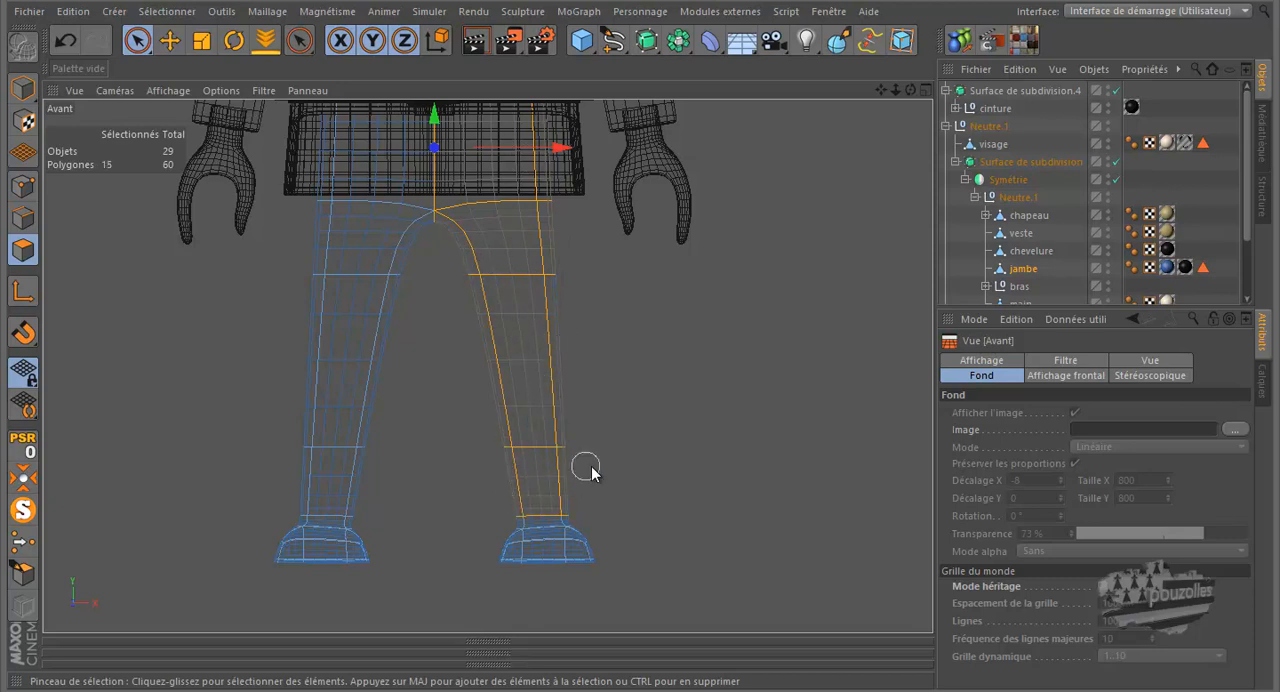
left_click_drag(530, 168, 510, 112)
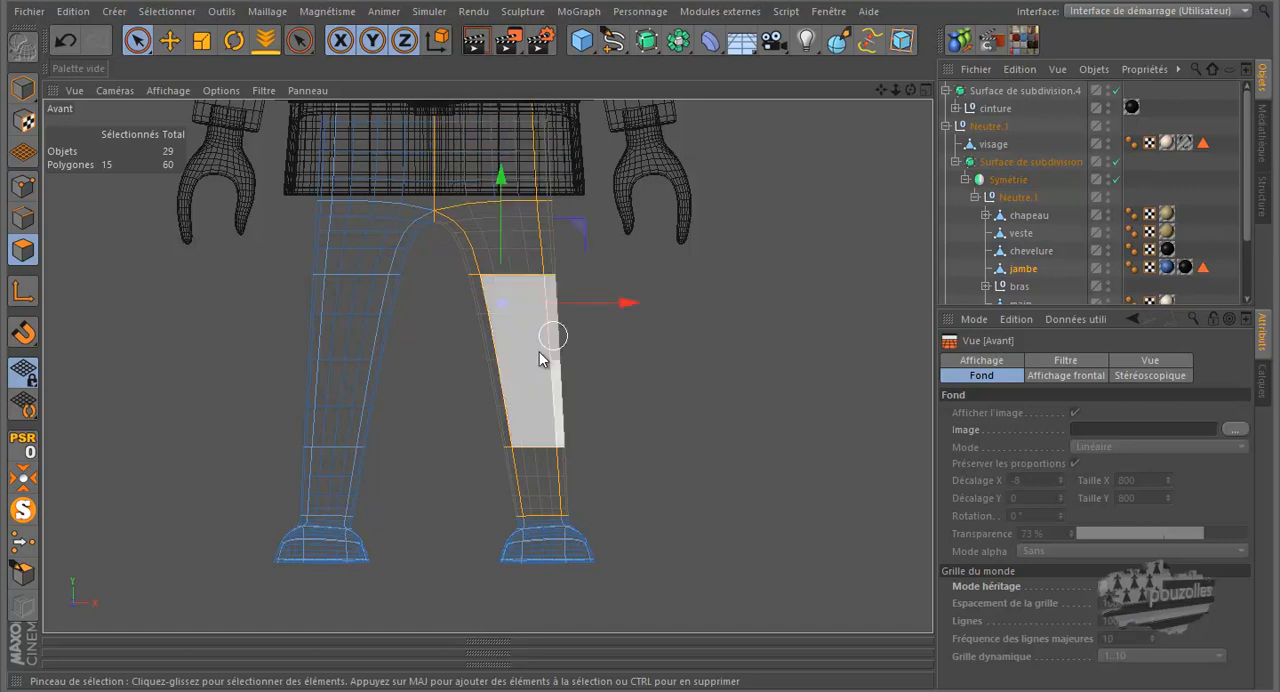
- Split the selected leg polygons into a separate object and select the new jambe copy
right_click(194, 340)
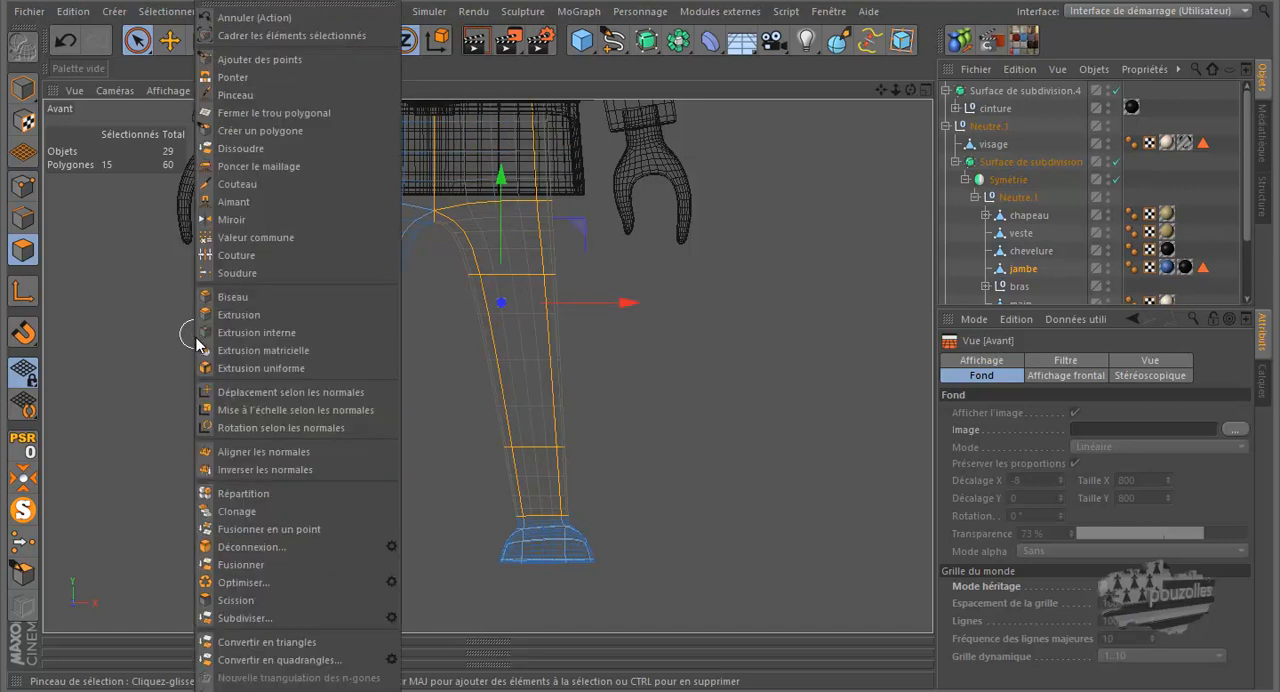
left_click(258, 599)
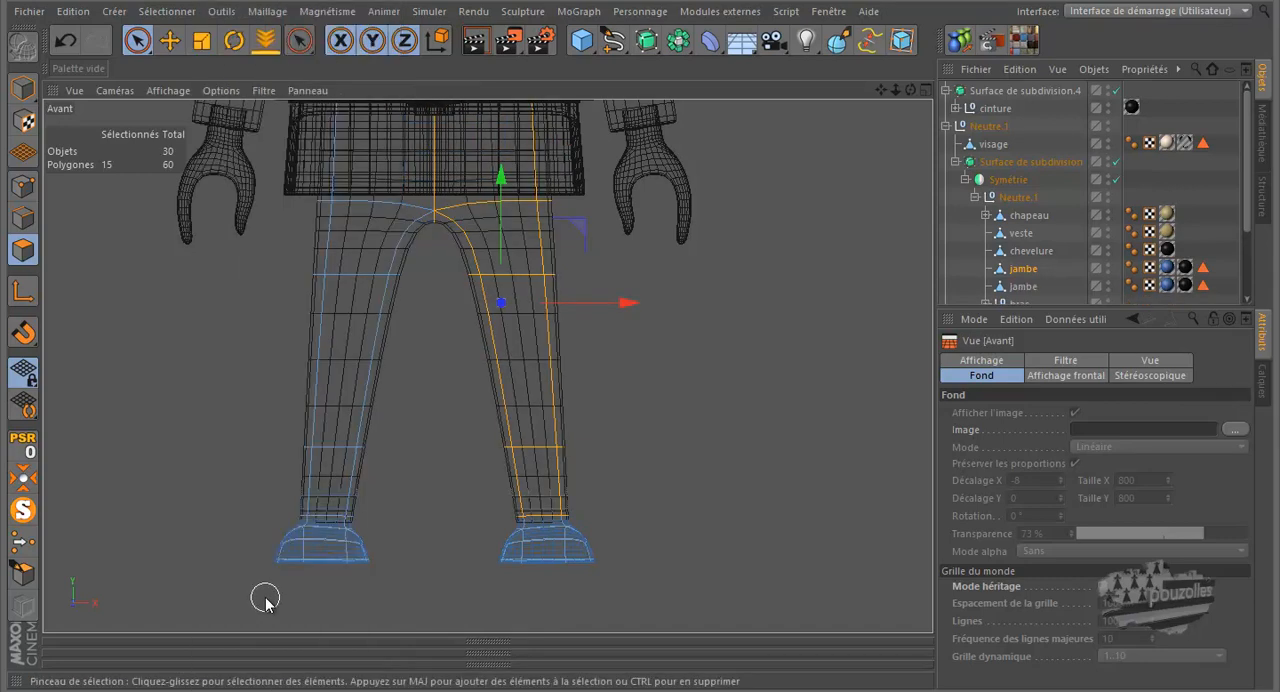
left_click(1022, 286)
left_click(1026, 270)
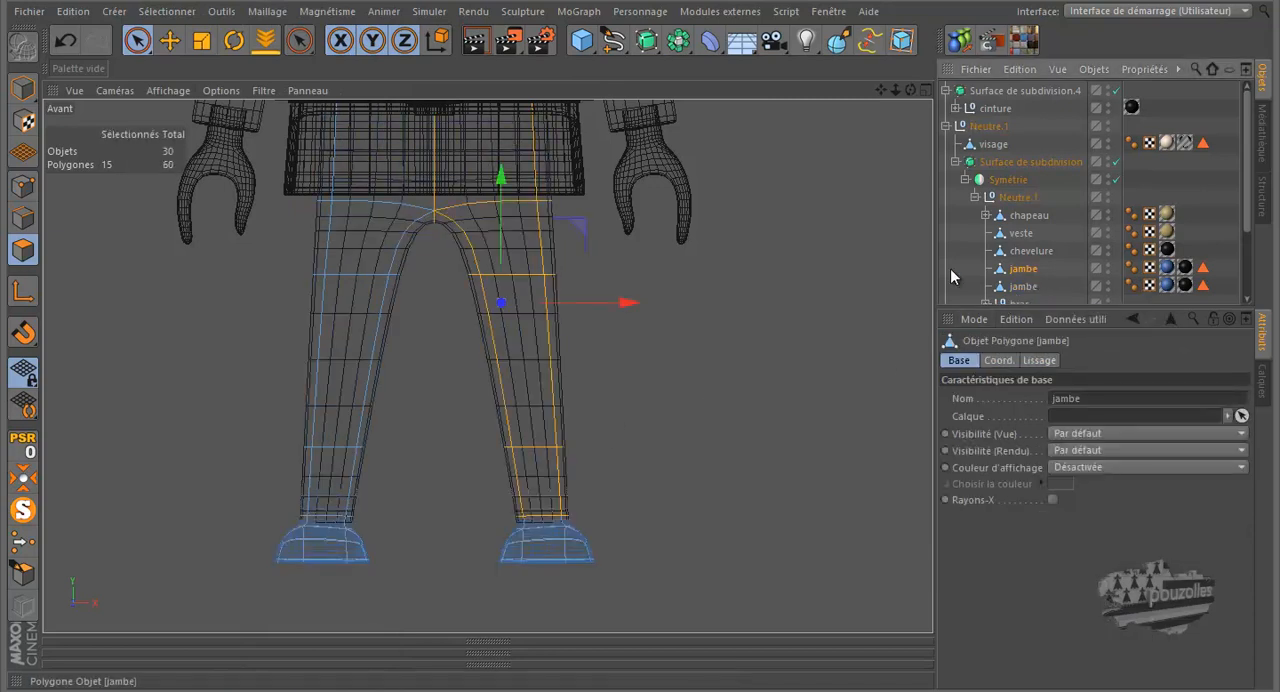
left_click(1022, 287)
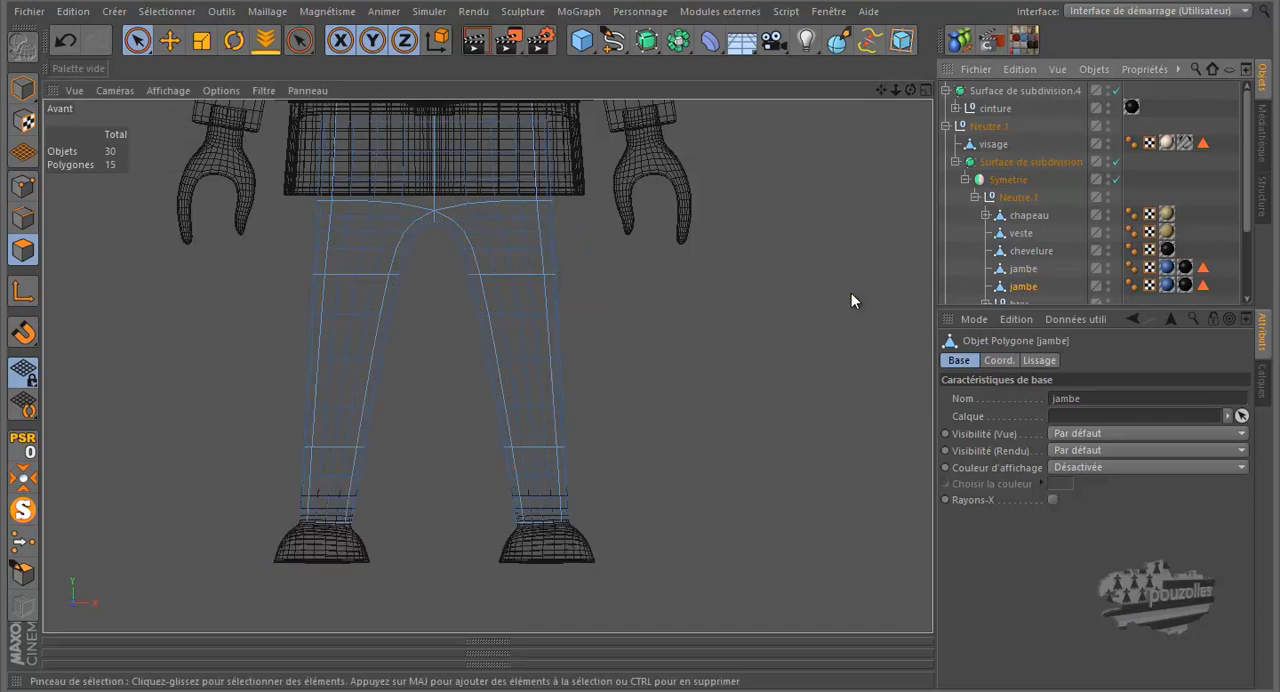
- Delete both material tags and the polygon selection tag from the new jambe copy
middle_click(609, 405)
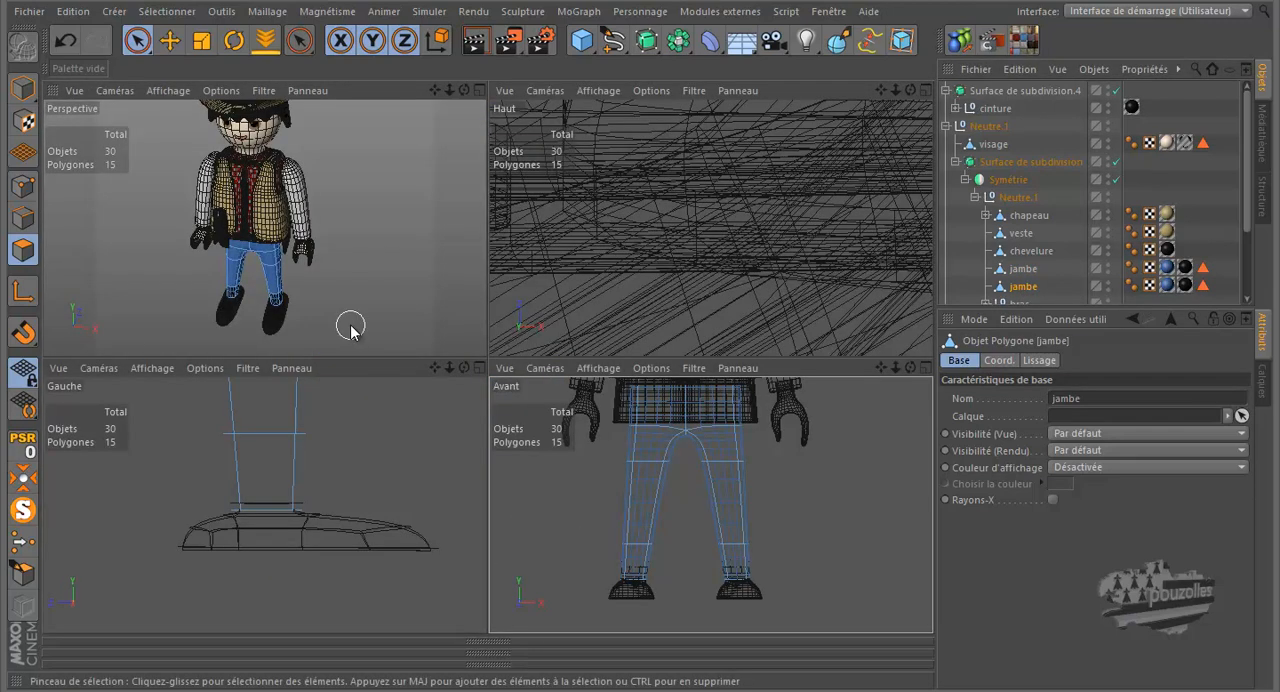
middle_click(557, 491)
left_click(562, 500)
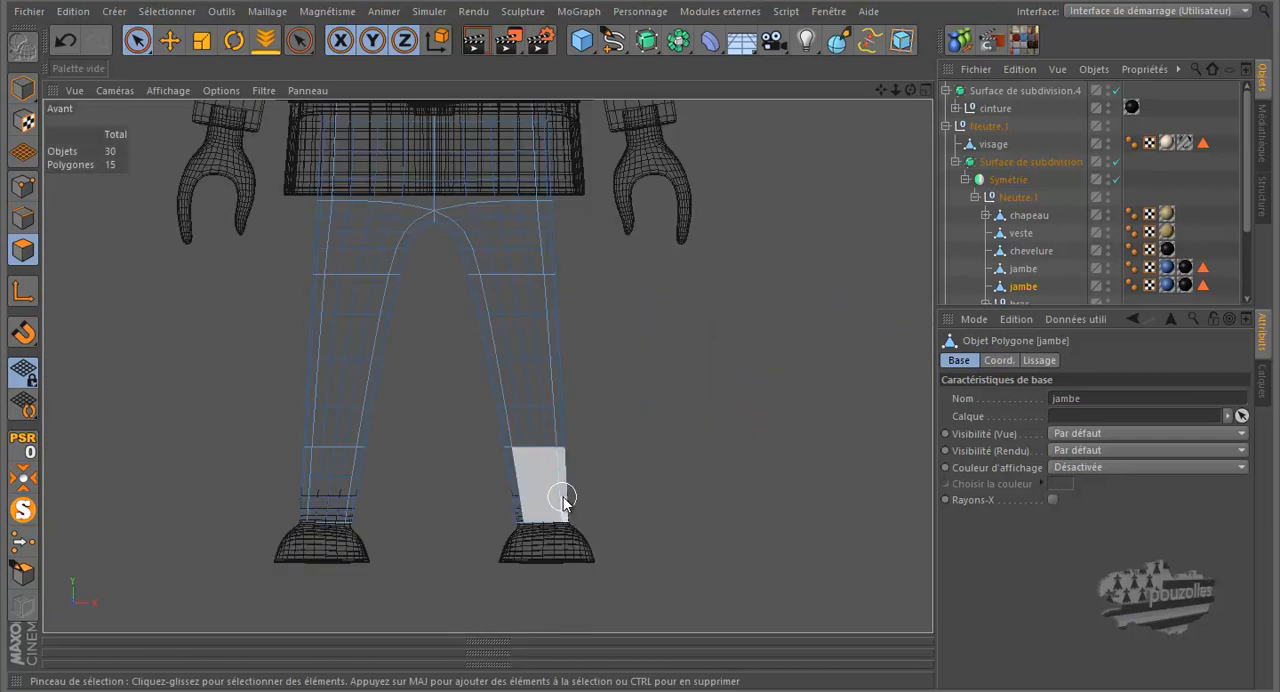
left_click(1168, 286)
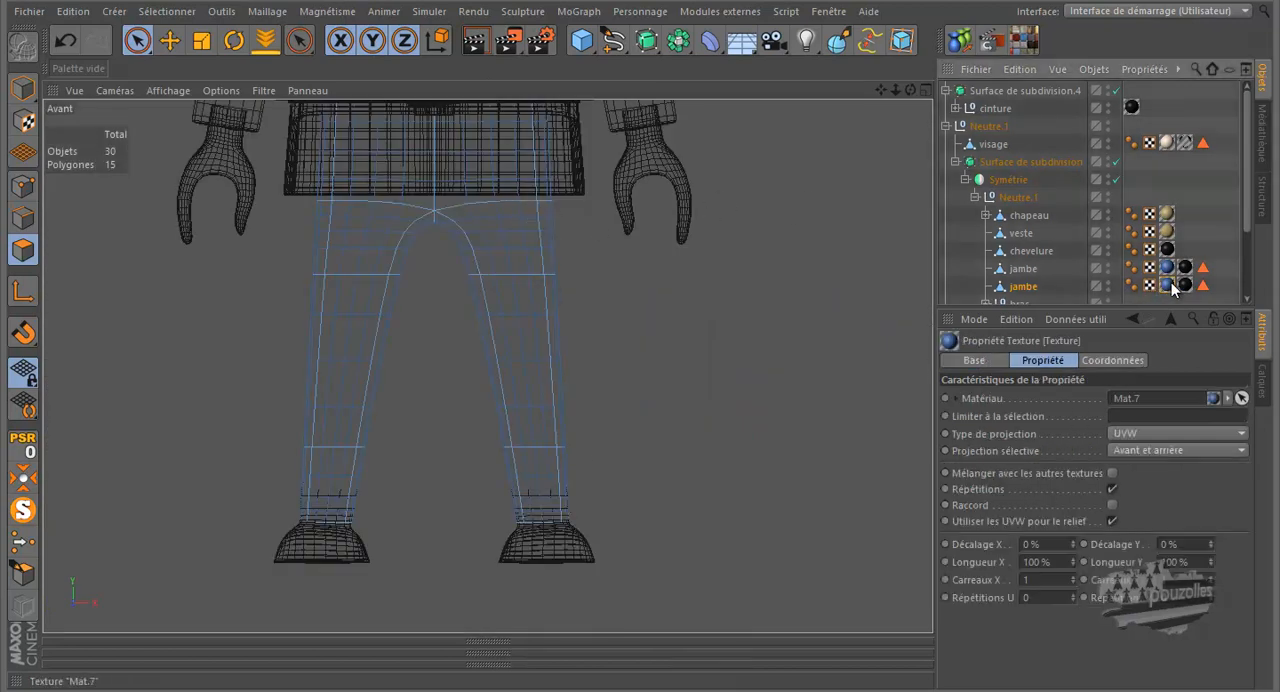
key("Delete")
left_click(1172, 288)
key("Delete")
left_click(1172, 288)
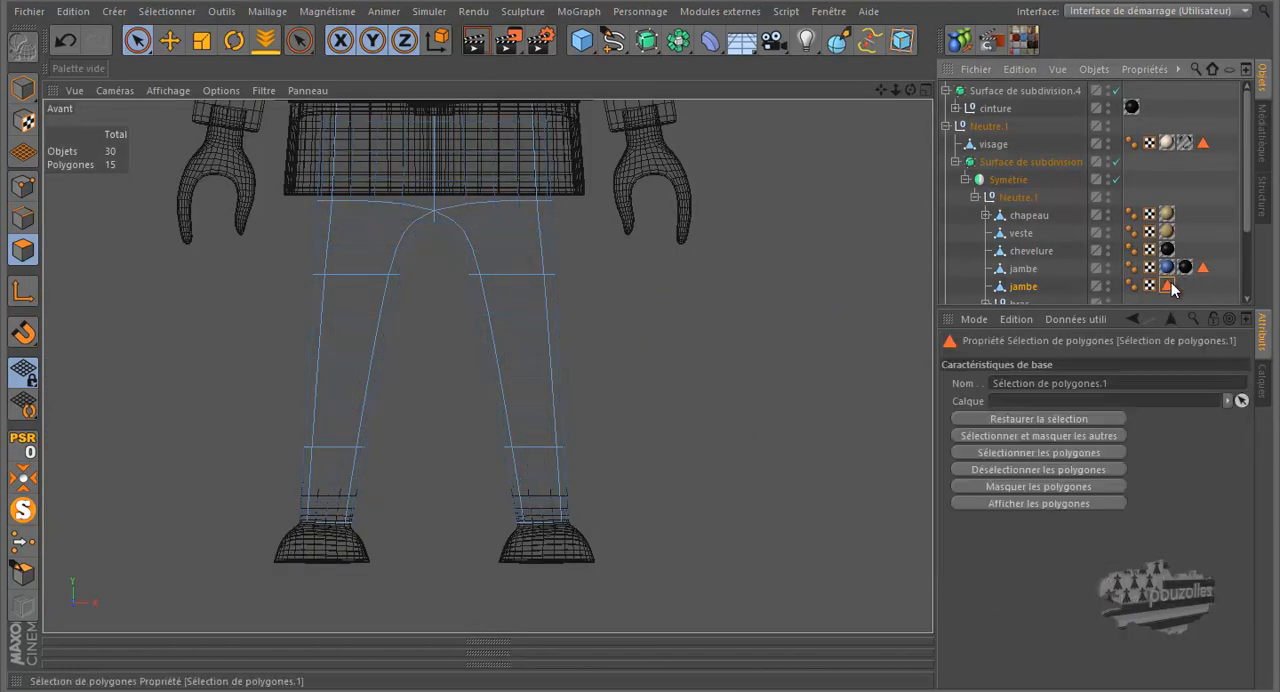
key("Delete")
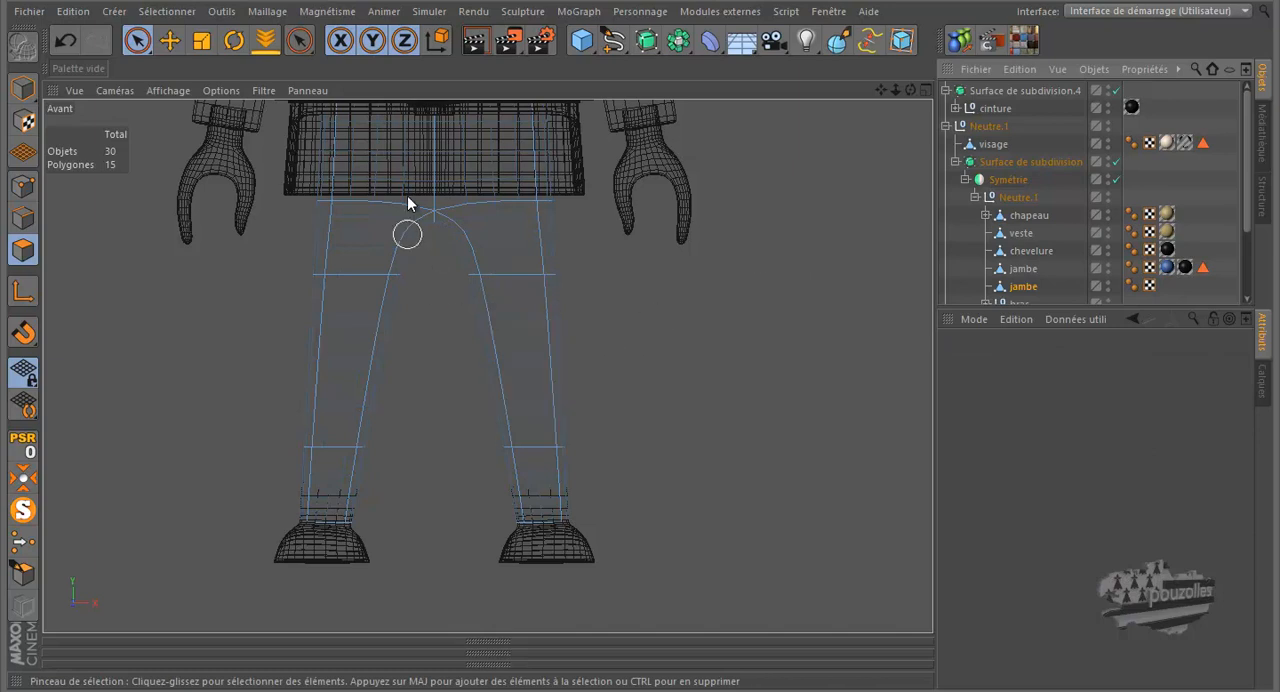
- In point mode, select the four centre-line points of the jambe copy and move them outward along X to open the crotch area
left_click(23, 186)
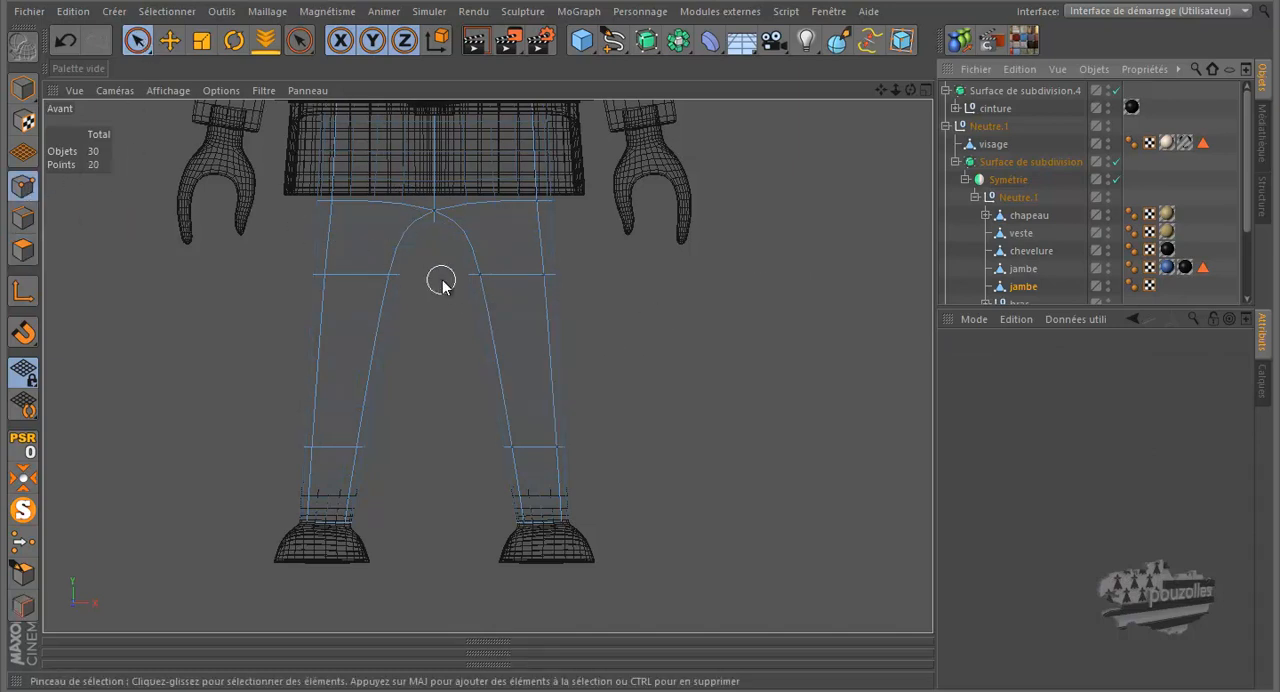
scroll(436, 285, "down", 2)
mouse_move(441, 144)
left_mouse_down()
mouse_move(437, 286)
mouse_move(421, 306)
left_mouse_up()
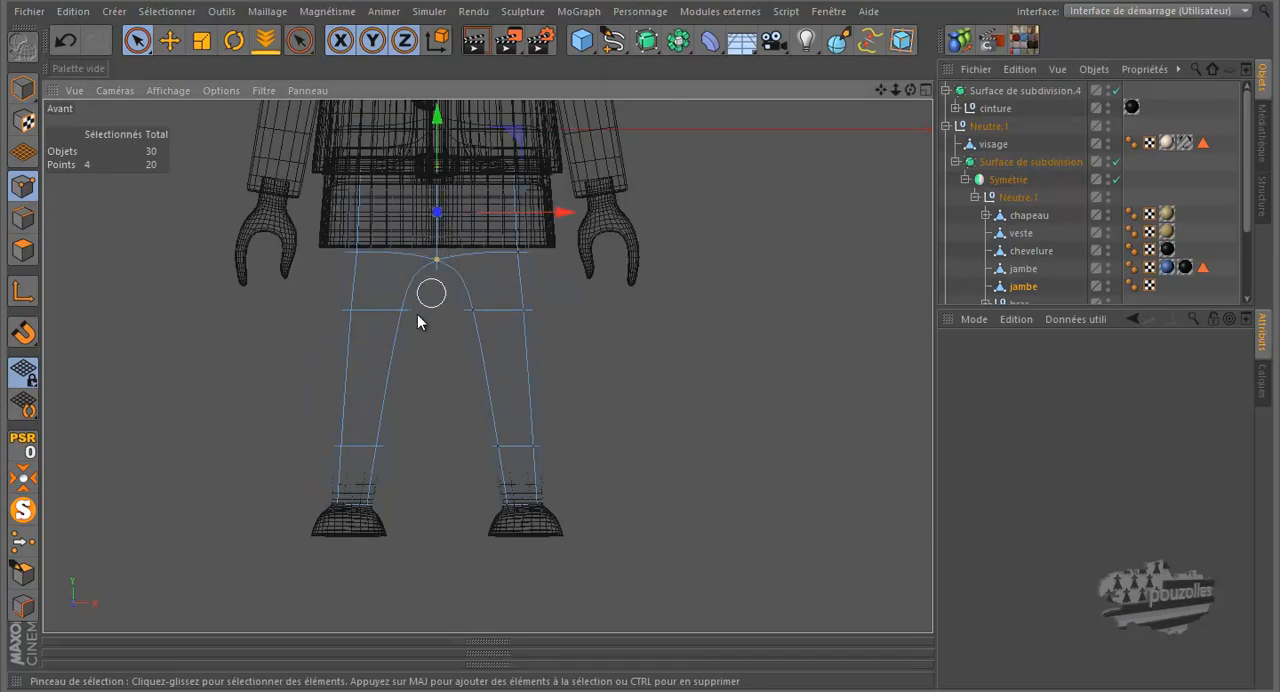
scroll(408, 420, "down", 1)
scroll(417, 349, "up", 4)
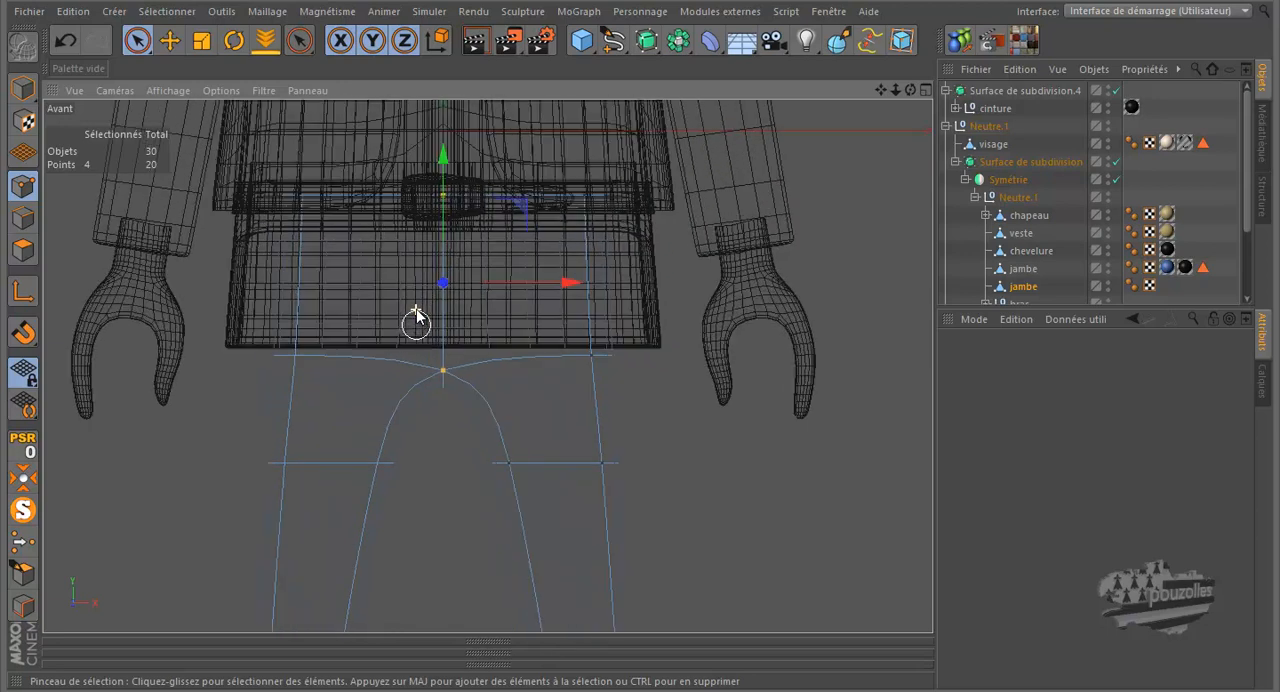
scroll(416, 316, "up", 1)
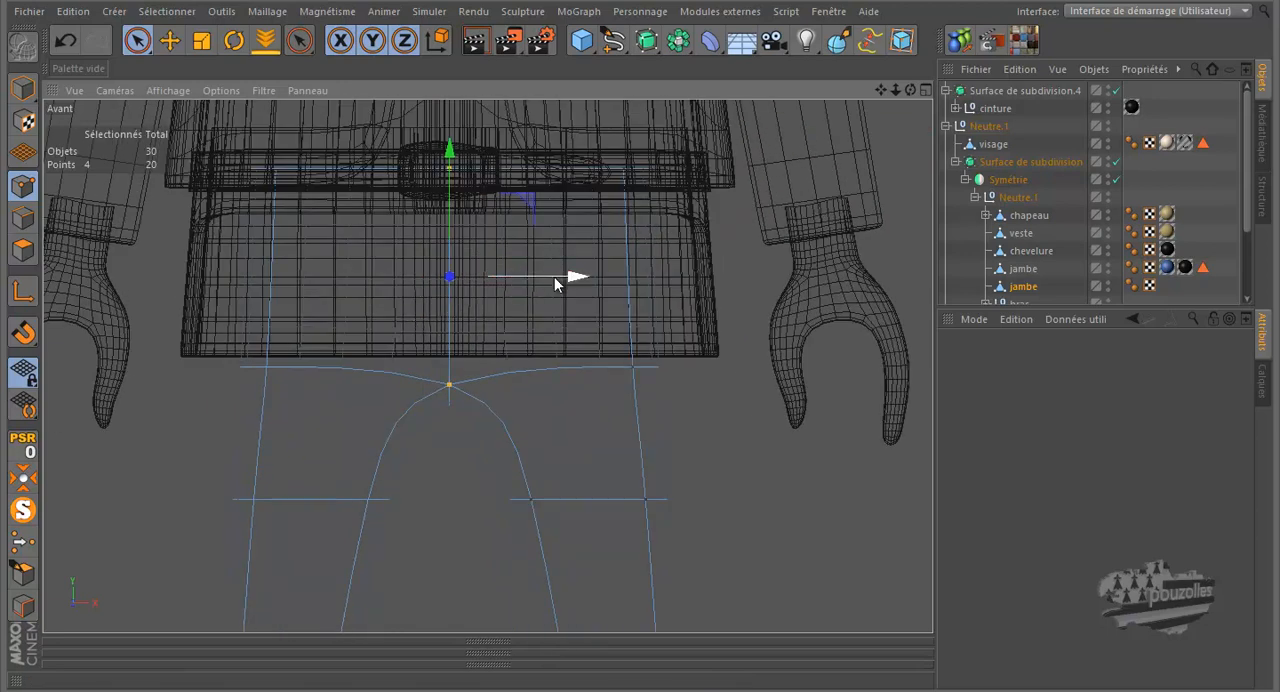
left_click_drag(559, 282, 600, 290)
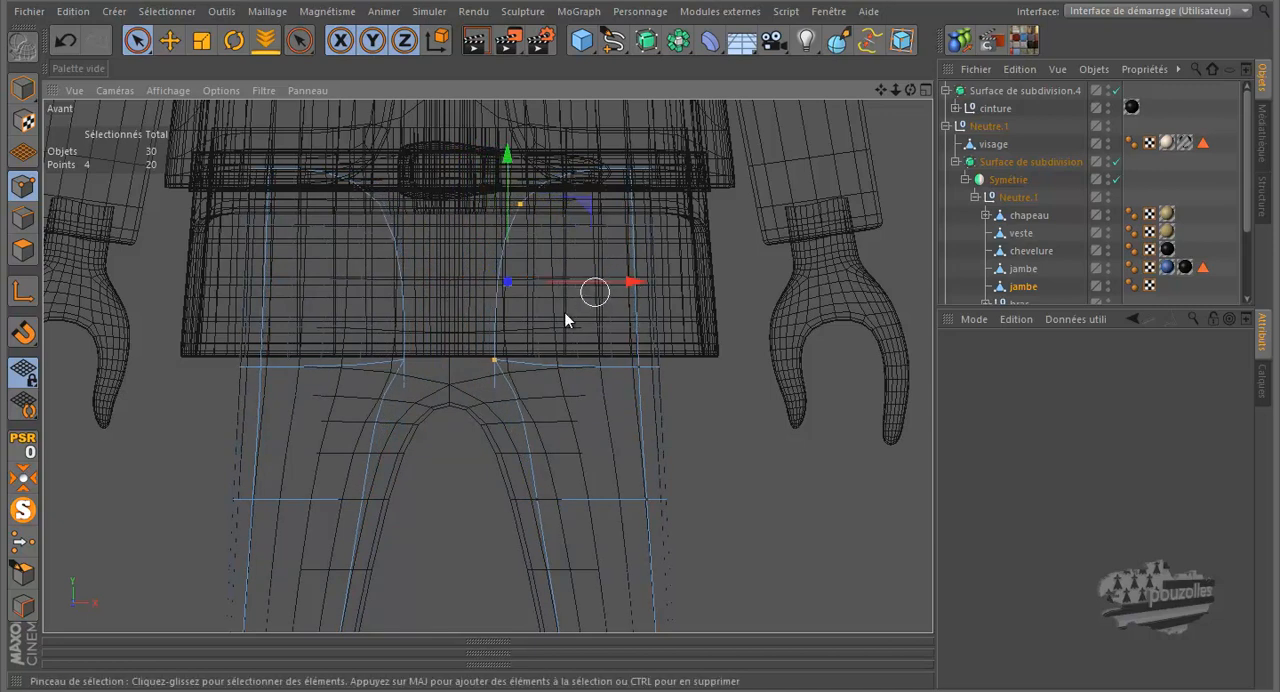
- Select the two crotch points and move them down and towards the centre, comparing the shape with subdivision off and on
left_click(496, 358)
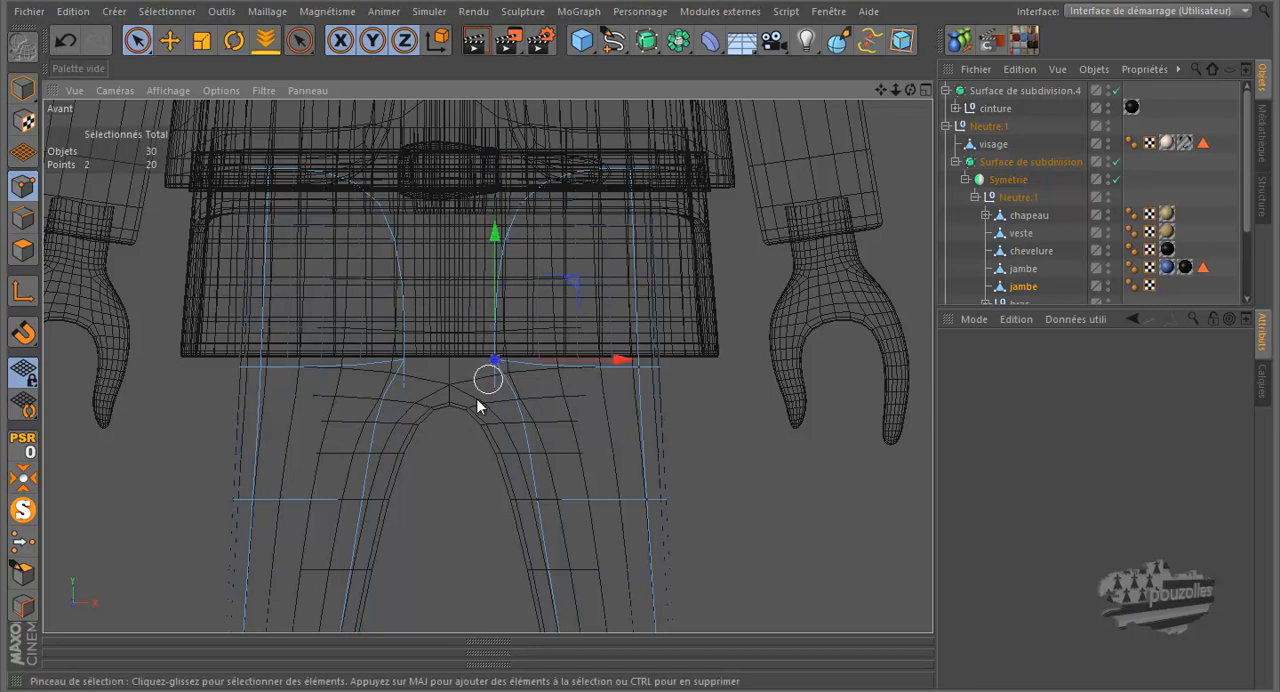
left_click_drag(573, 287, 550, 314)
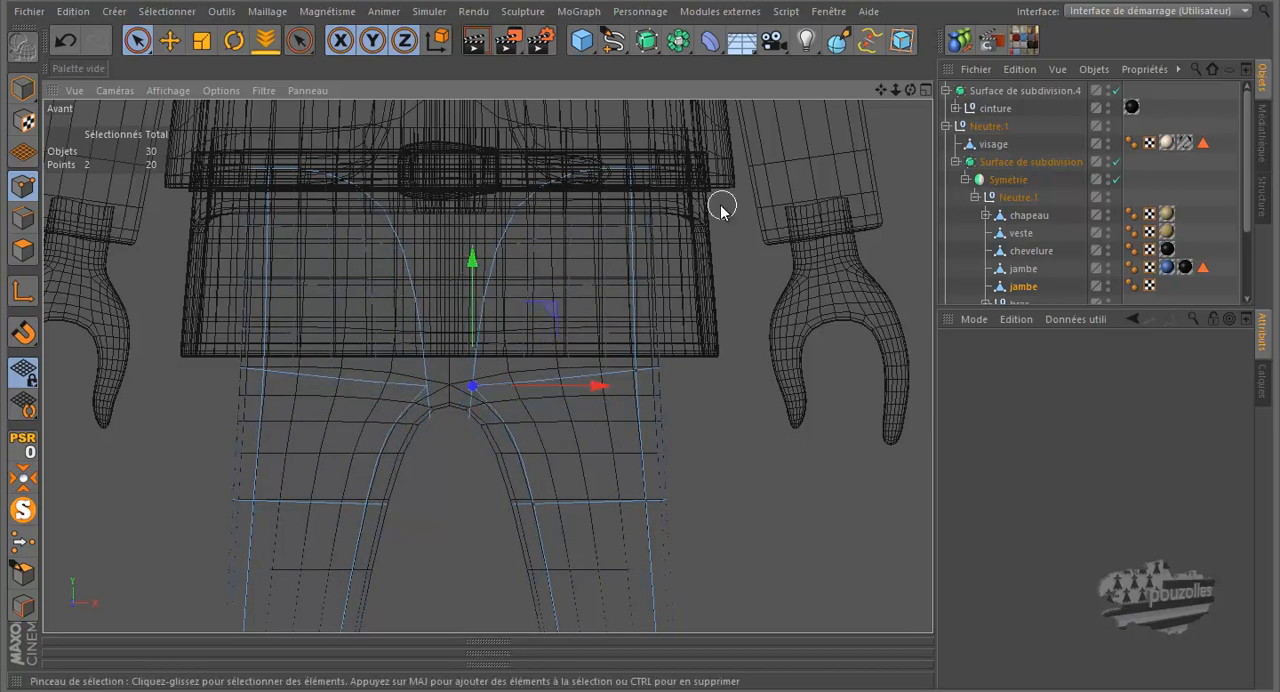
left_click(1116, 161)
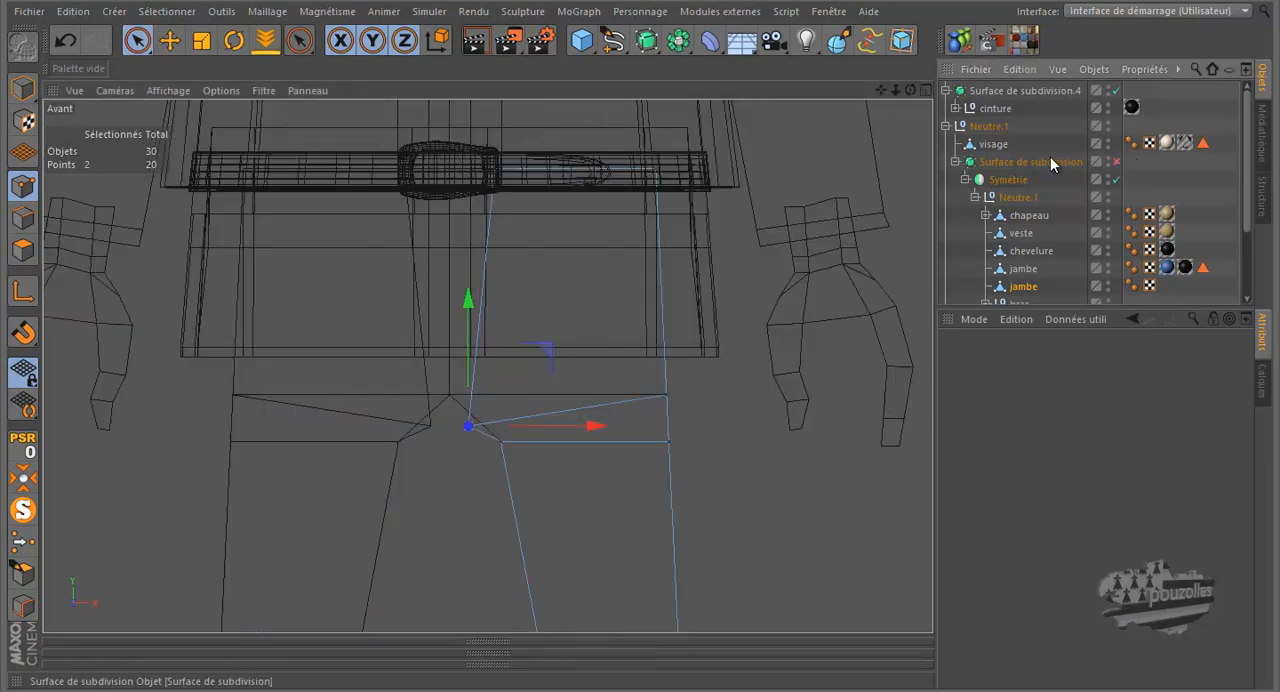
left_click(1116, 161)
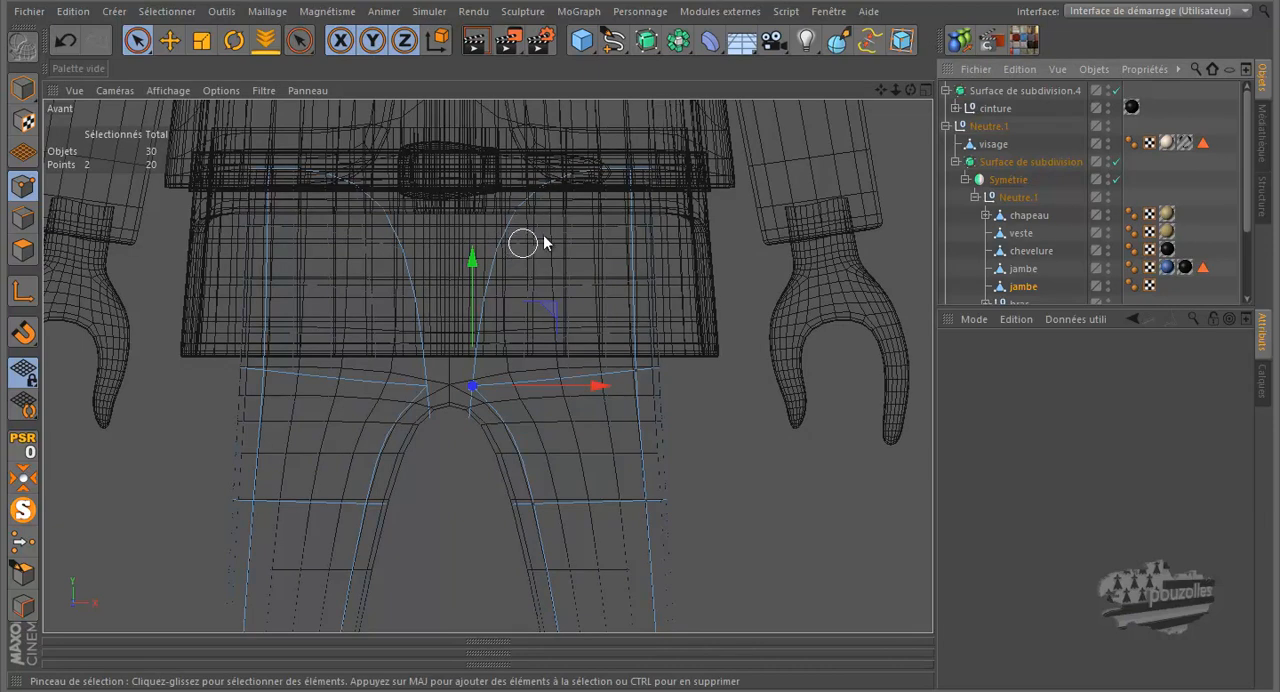
- With subdivision temporarily disabled, add a Knife loop cut at about 97% just below the chaps' waist edge
left_click(1116, 161)
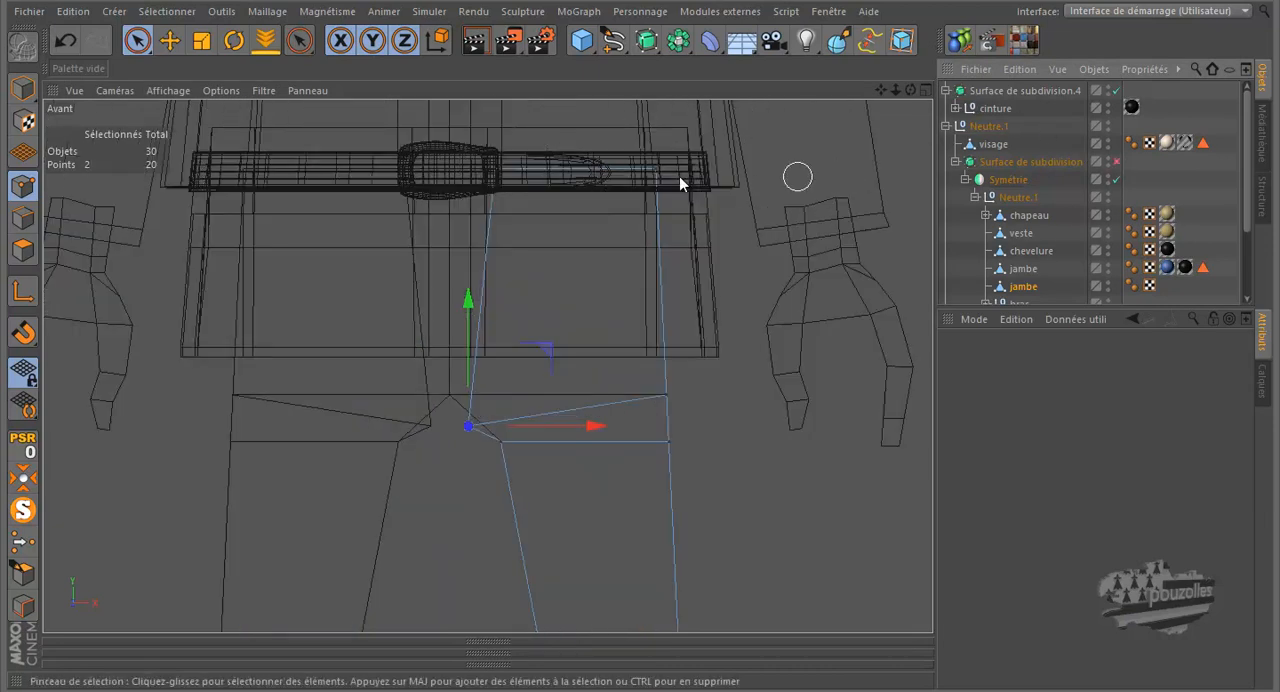
key("k")
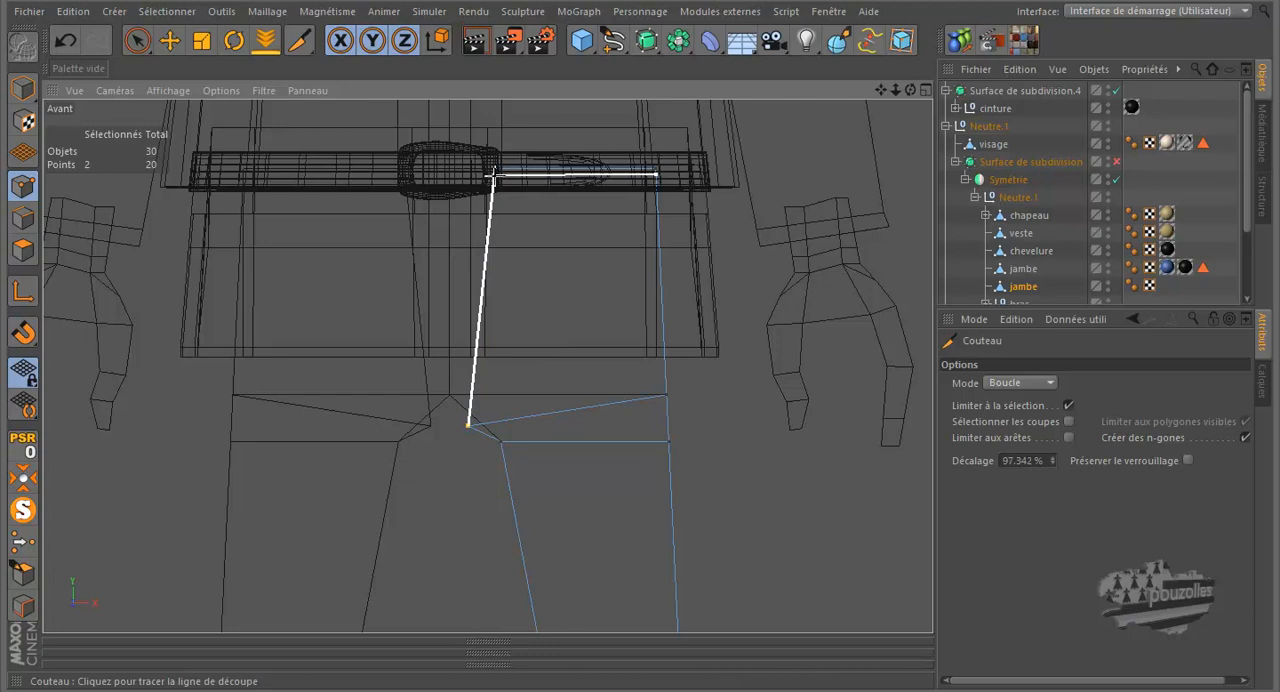
left_click(493, 172)
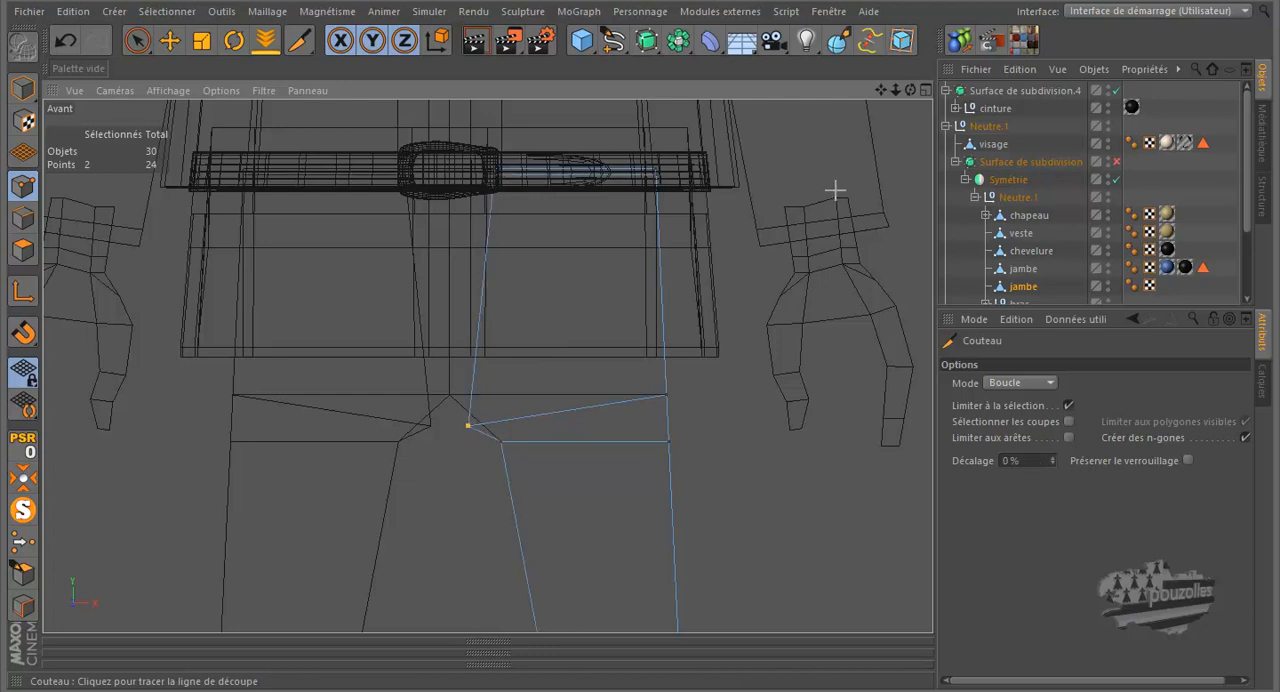
left_click(1117, 162)
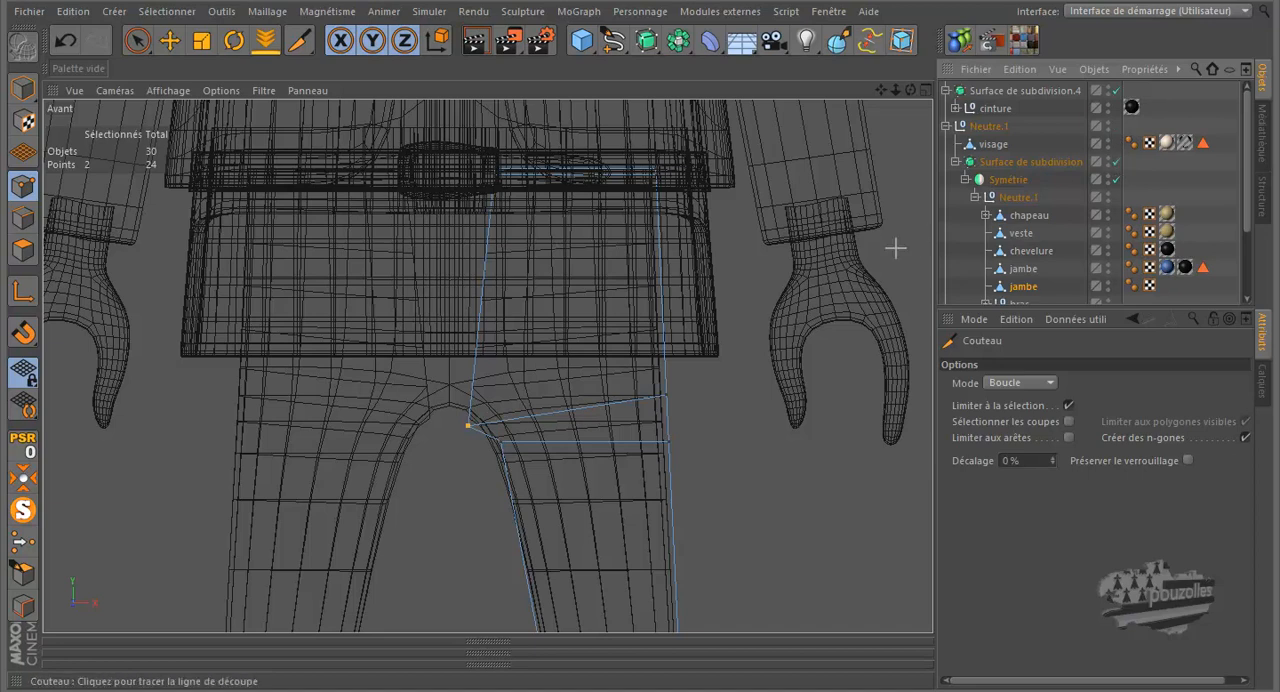
- Examine in the perspective view how the split-off chaps cover the blue trousers around the waist and crotch
middle_click(498, 364)
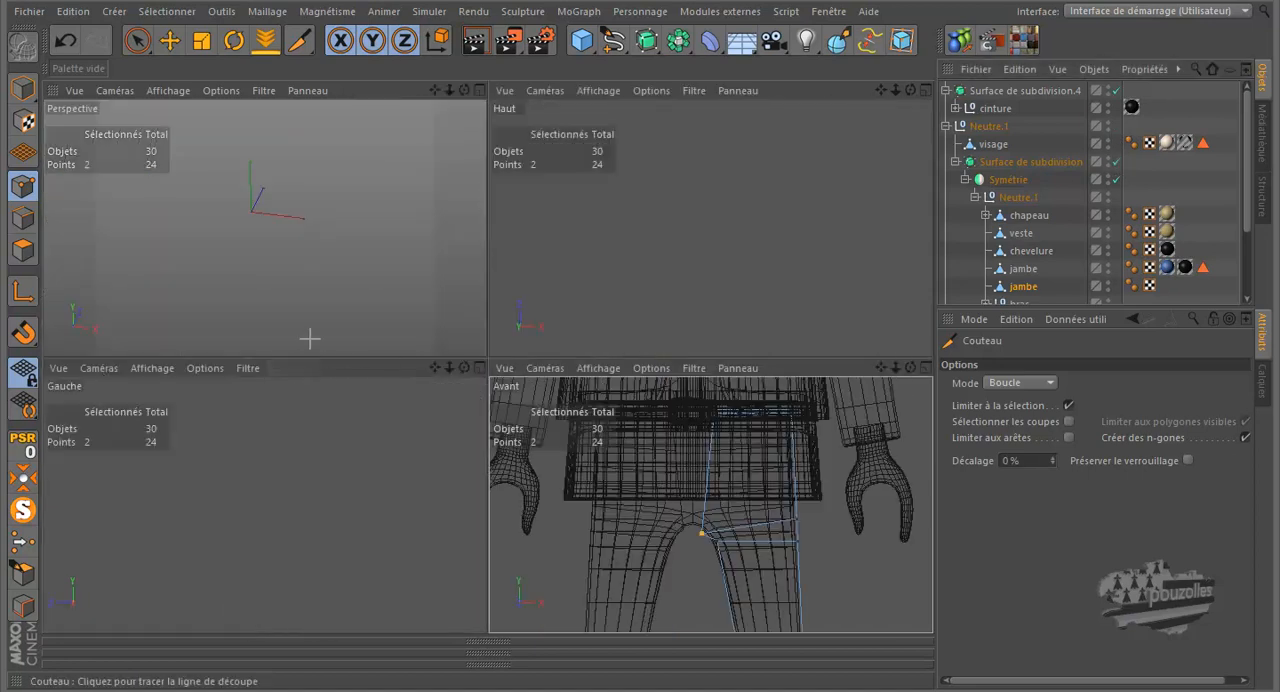
middle_click(325, 322)
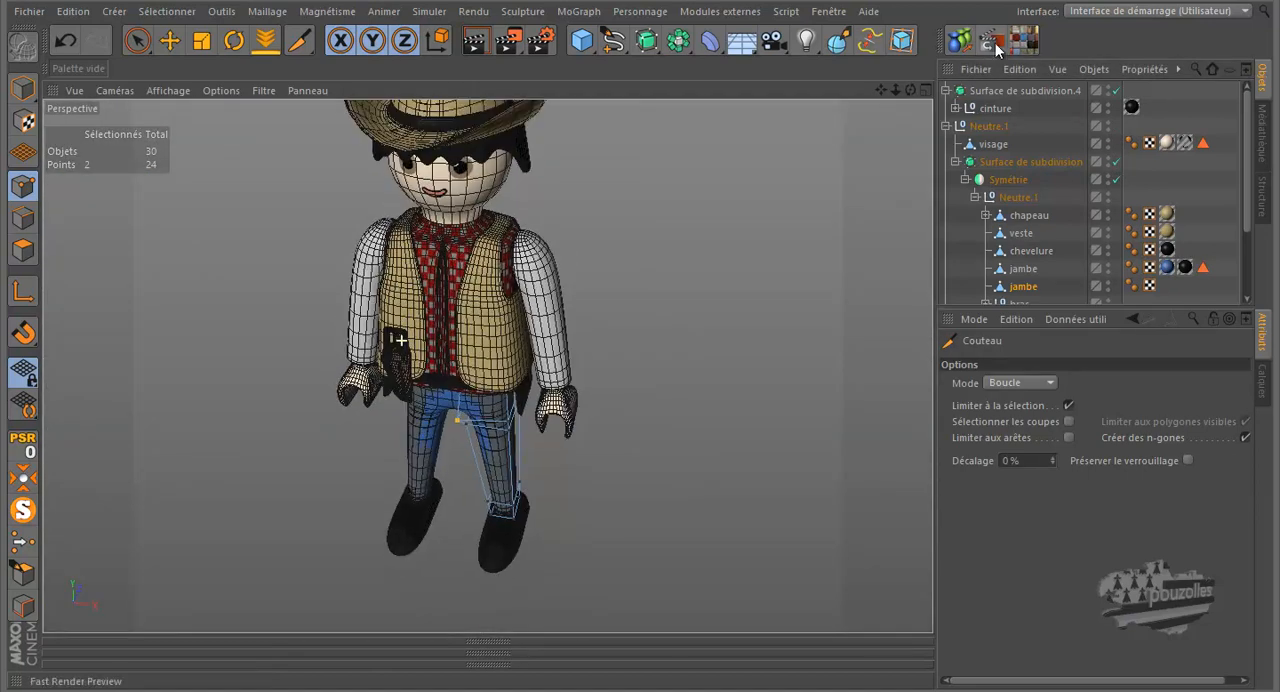
left_click_drag(641, 315, 641, 319, "alt")
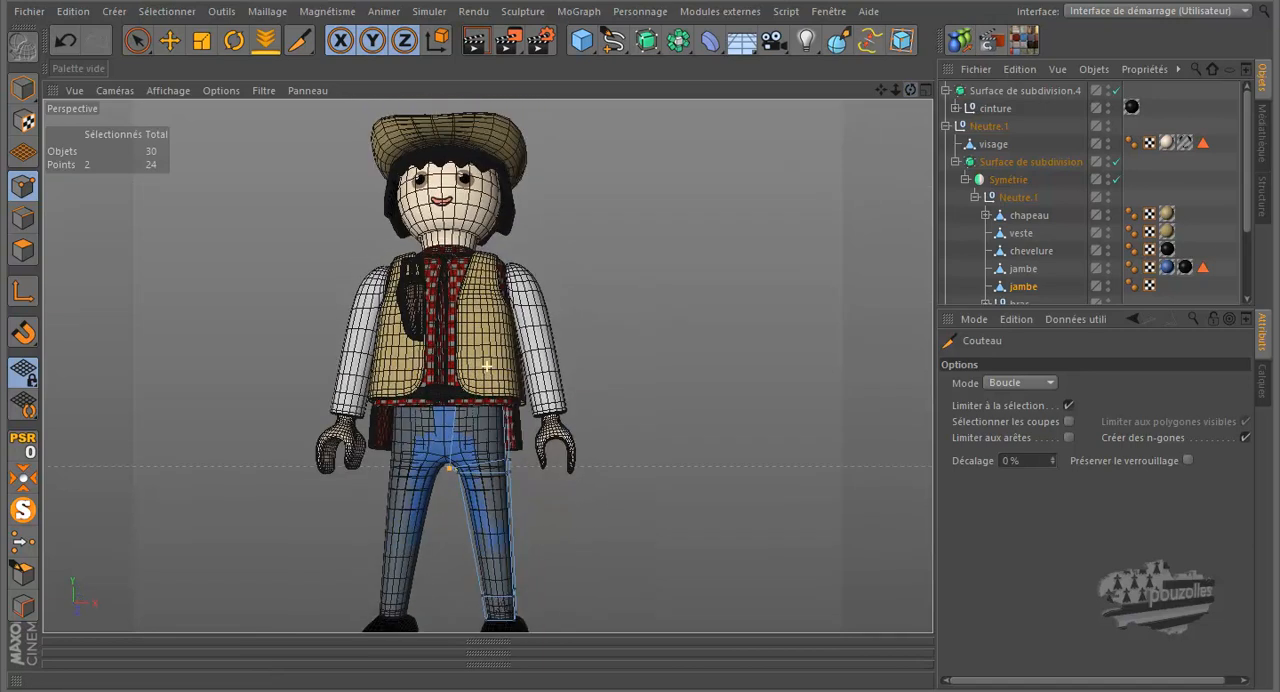
scroll(654, 226, "down", 1)
scroll(440, 560, "up", 4)
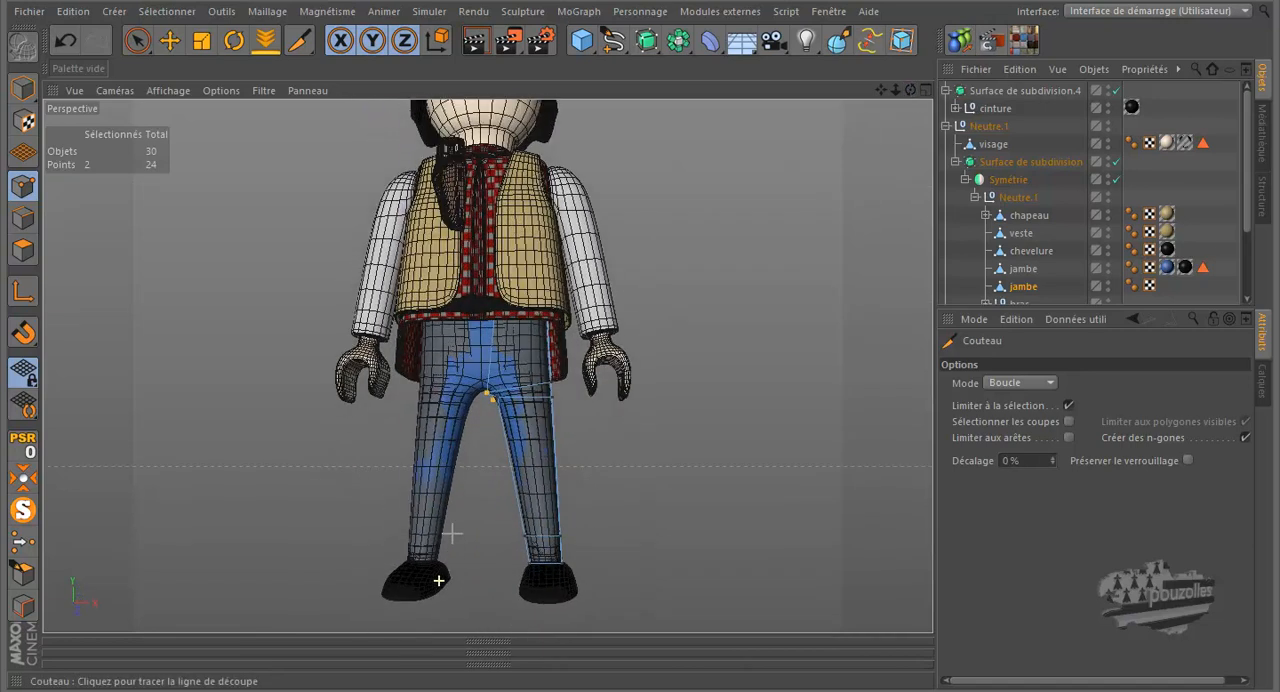
scroll(482, 368, "up", 1)
scroll(482, 368, "up", 5)
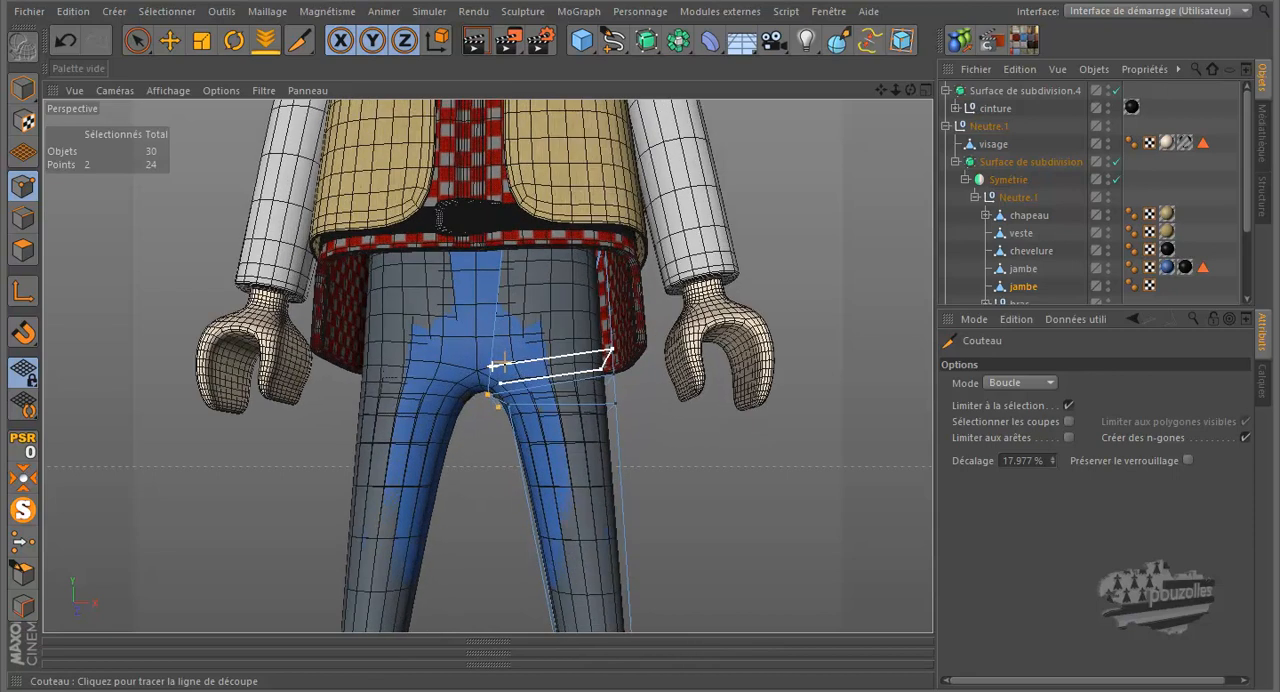
left_click_drag(908, 90, 644, 320)
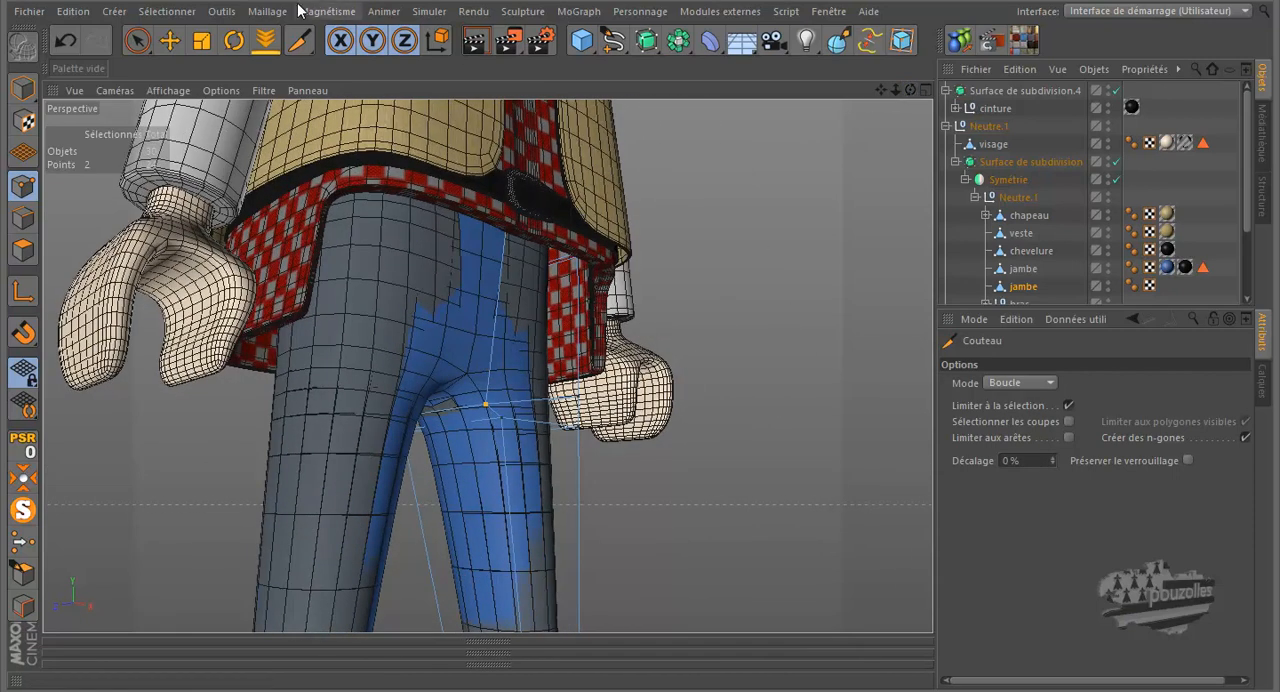
- Try to scale the two crotch points along the X axis
left_click(201, 40)
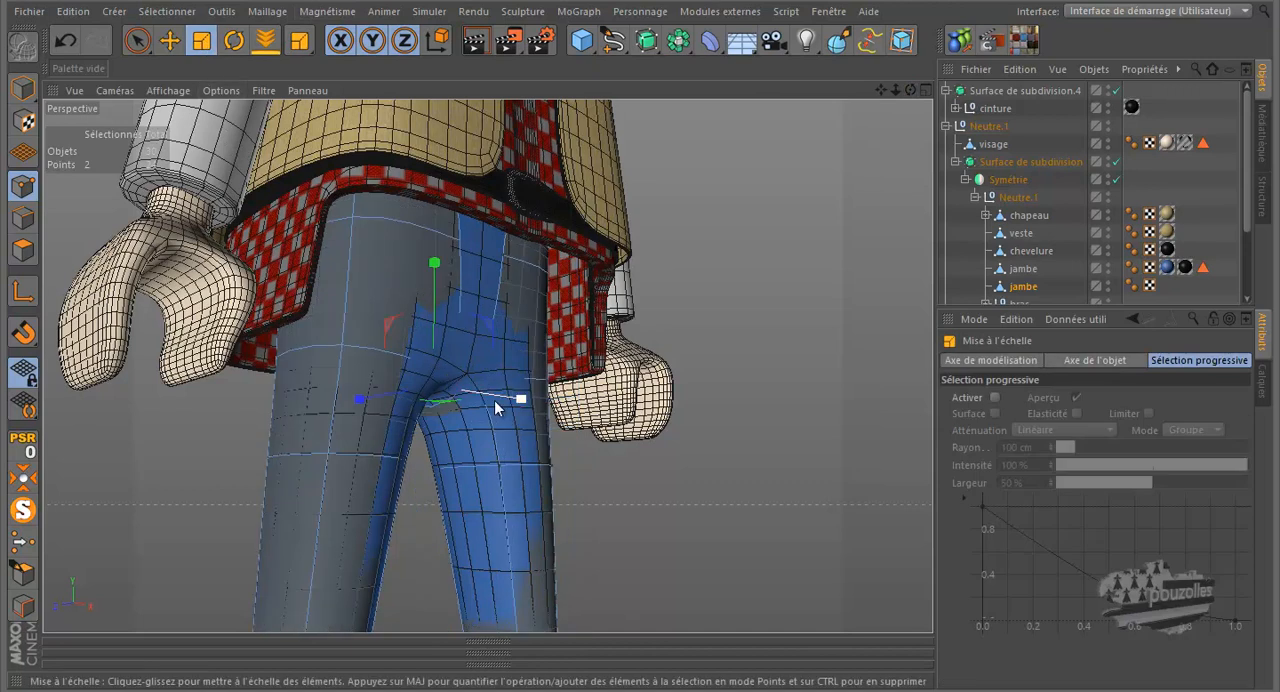
left_click_drag(520, 403, 800, 484)
left_click(65, 39)
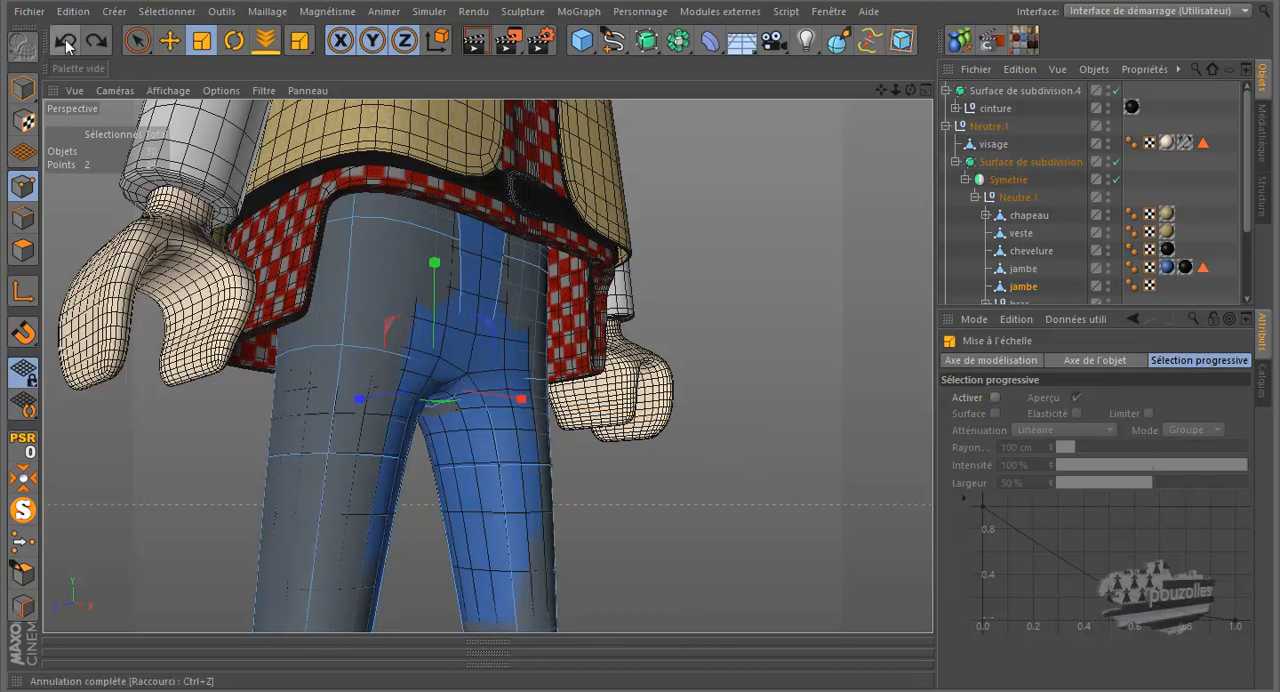
- Lower the two crotch points of the chaps, and adjust one of them in depth along Z
left_click(169, 40)
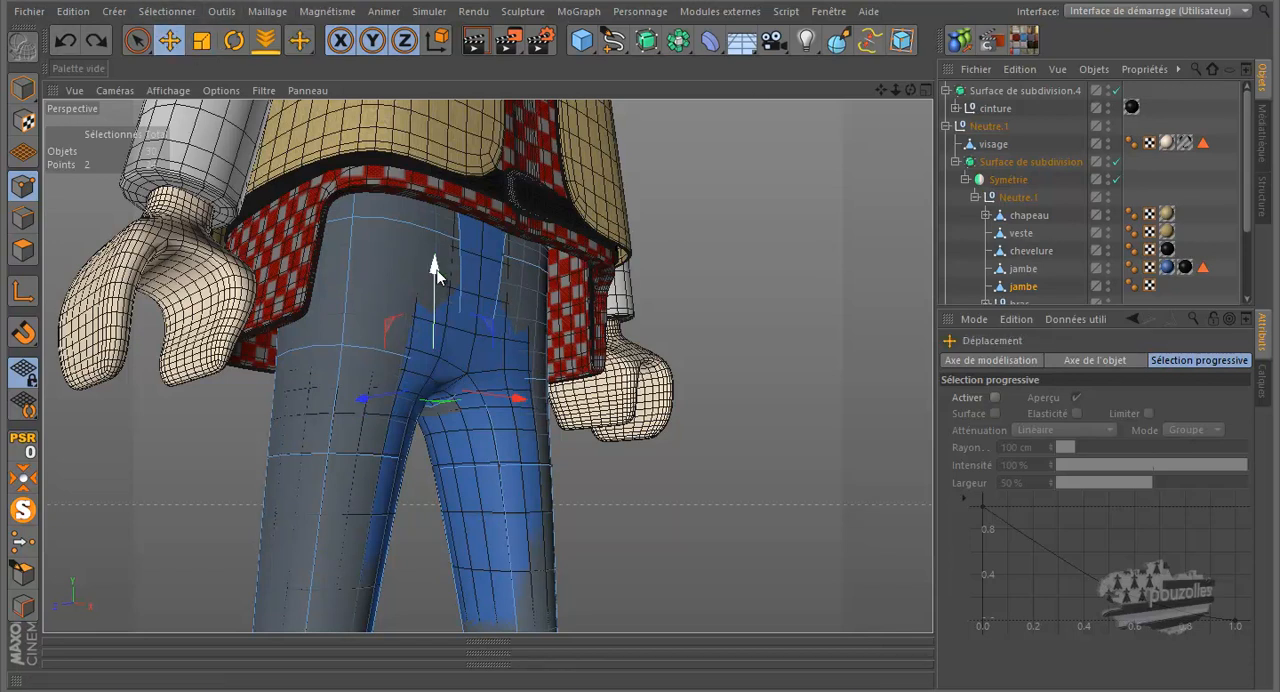
left_click_drag(435, 270, 437, 293)
left_click_drag(919, 115, 641, 323, "alt")
left_click(490, 396)
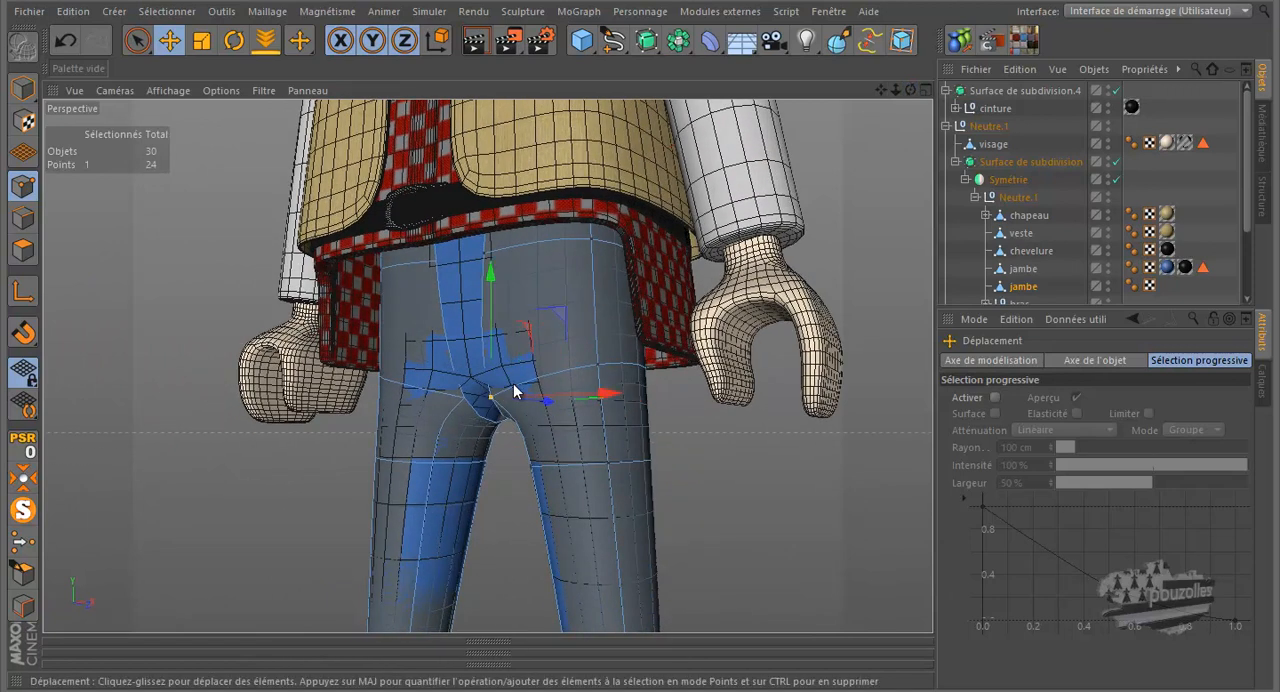
left_click_drag(531, 392, 545, 408)
- Select the rear crotch point of the chaps and move it slightly backward, away from the trousers
left_click_drag(910, 90, 621, 318)
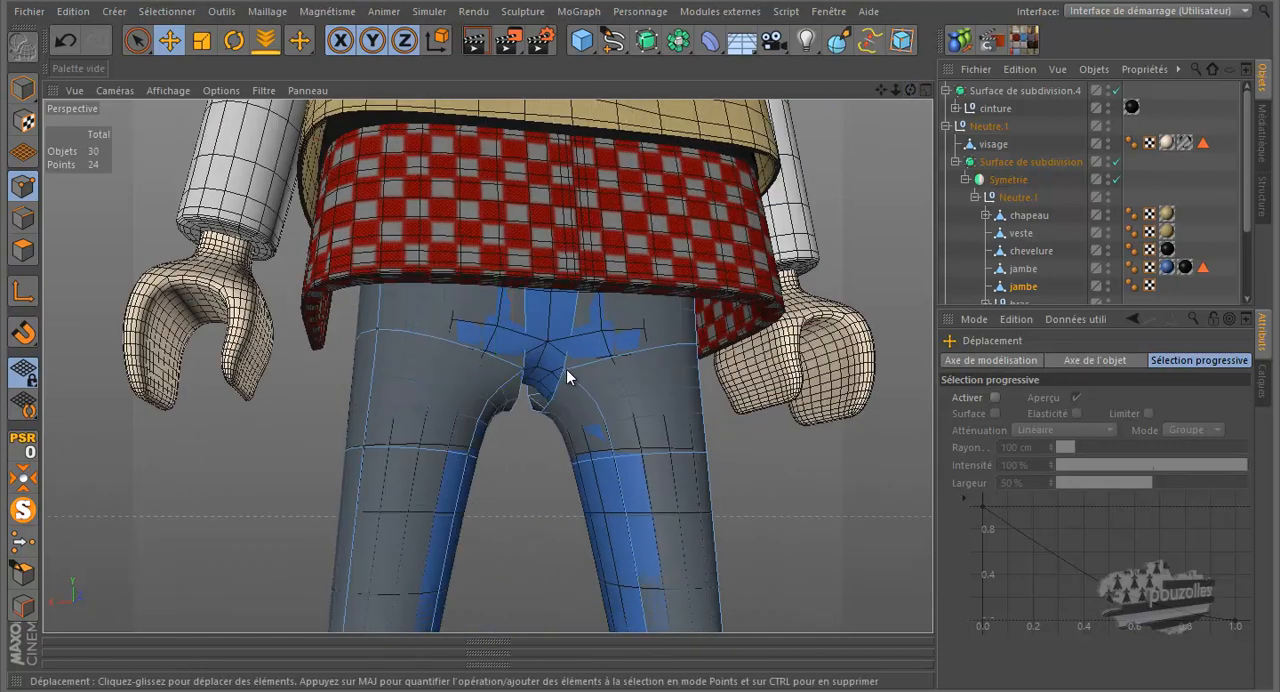
left_click(523, 368)
left_click_drag(906, 92, 620, 316)
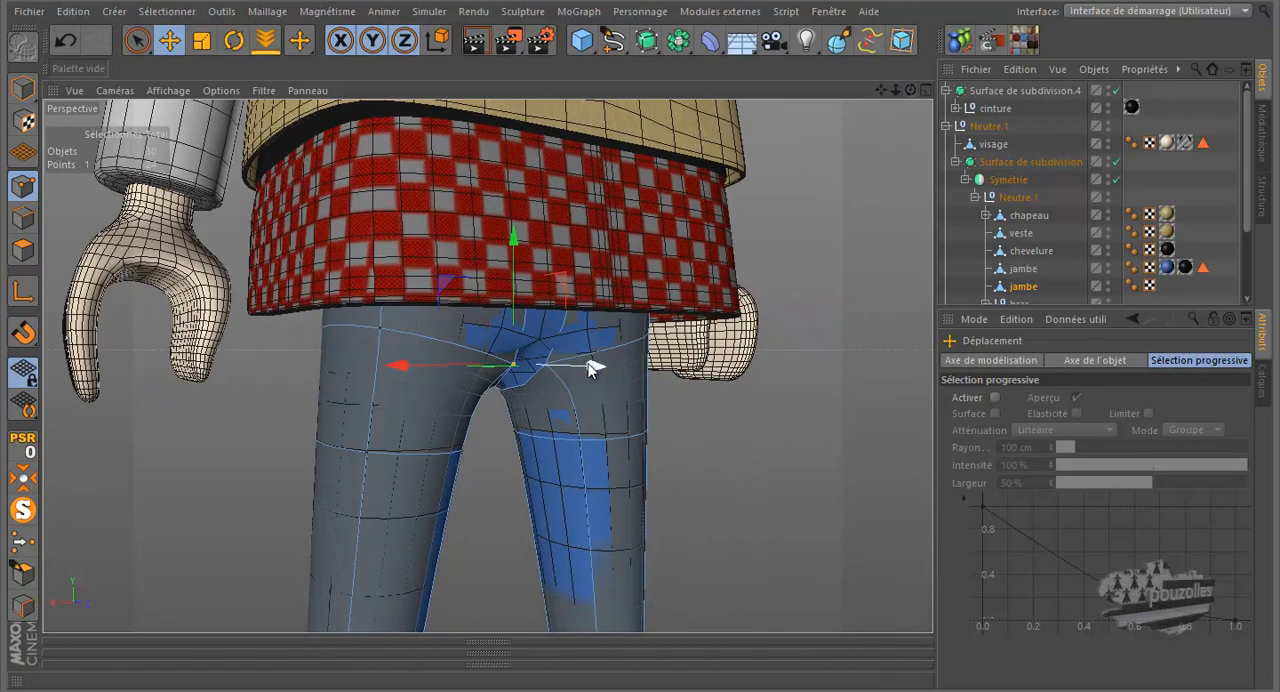
left_click_drag(592, 368, 608, 370)
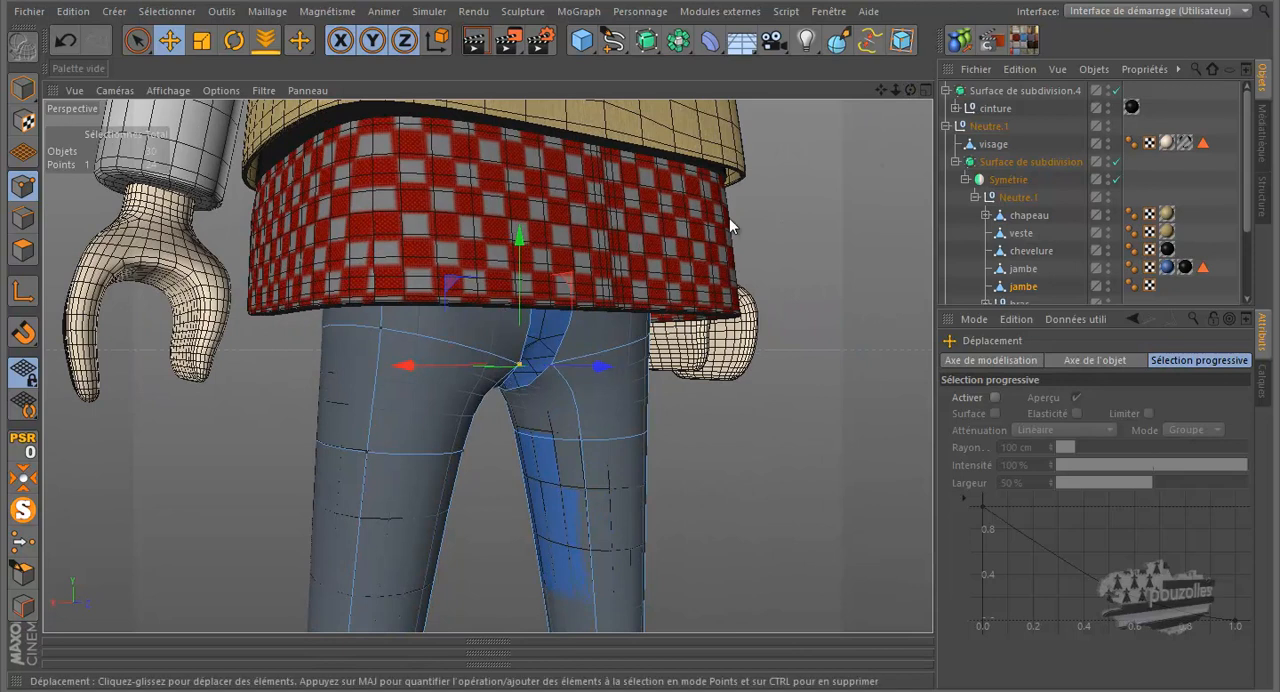
- Select four rear and inner leg points on the upper and lower rings of the chaps and shift them slightly along X
left_click_drag(909, 90, 850, 50)
left_click_drag(909, 90, 943, 85)
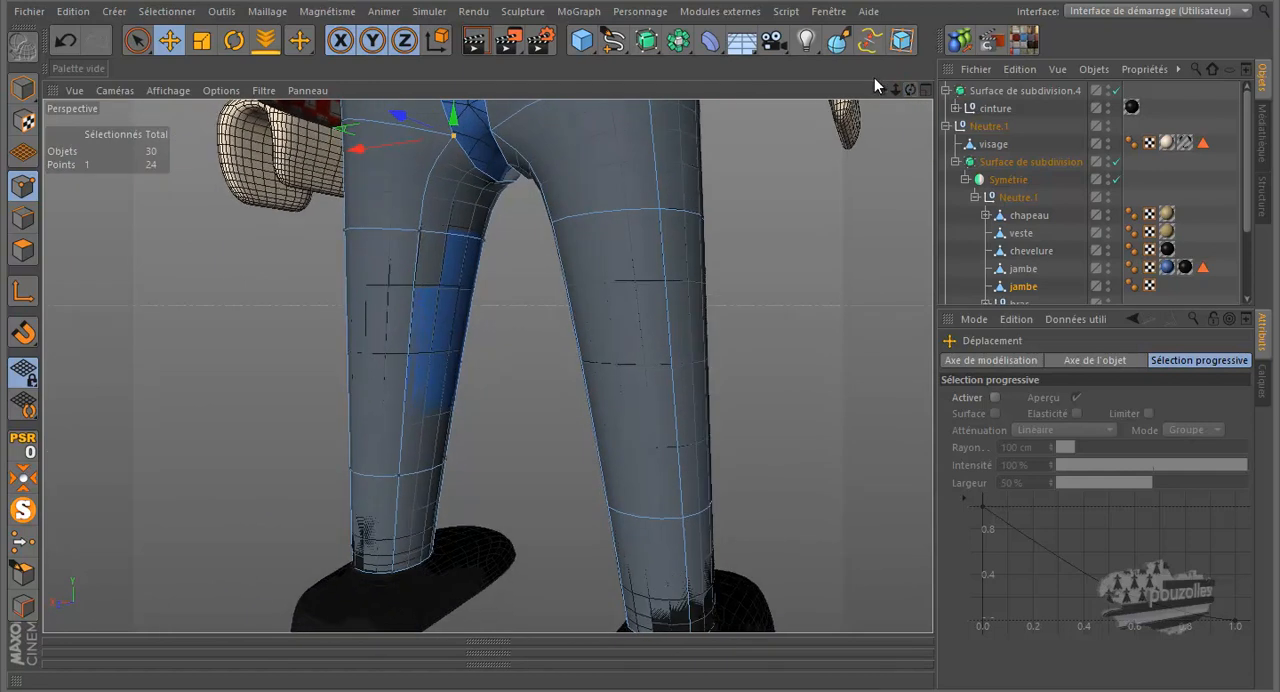
left_click(418, 231)
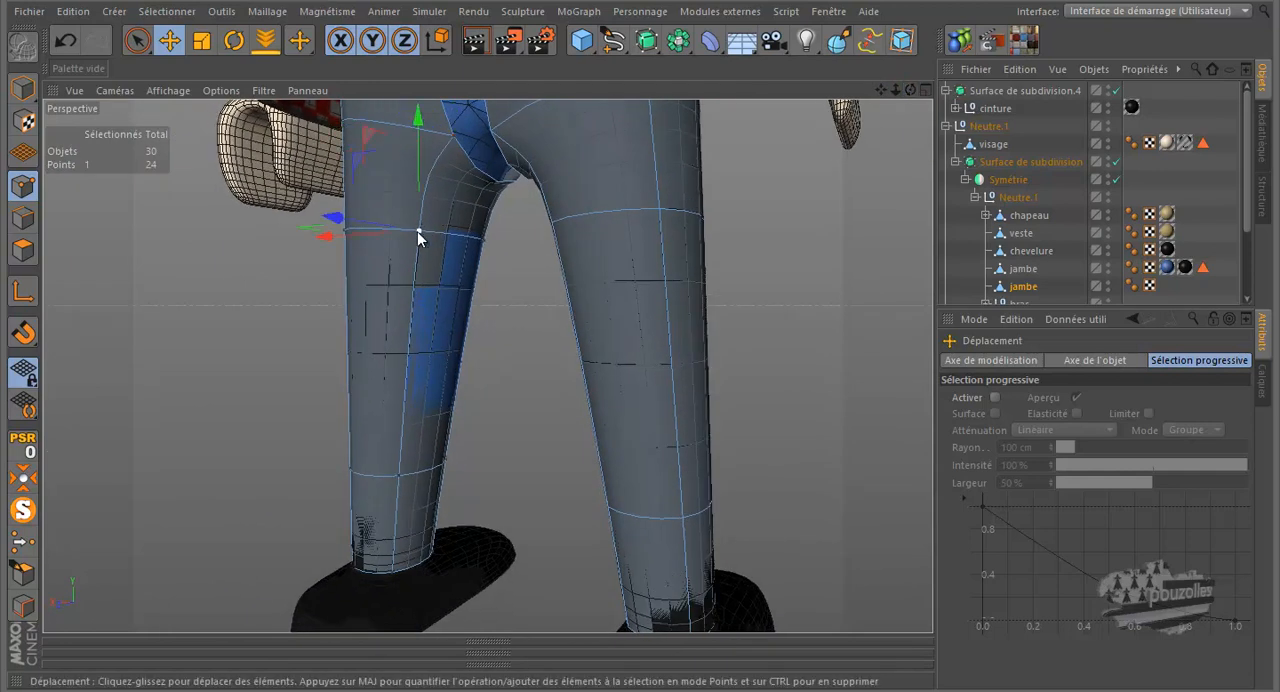
left_click(400, 475, "shift")
left_click(485, 240, "shift")
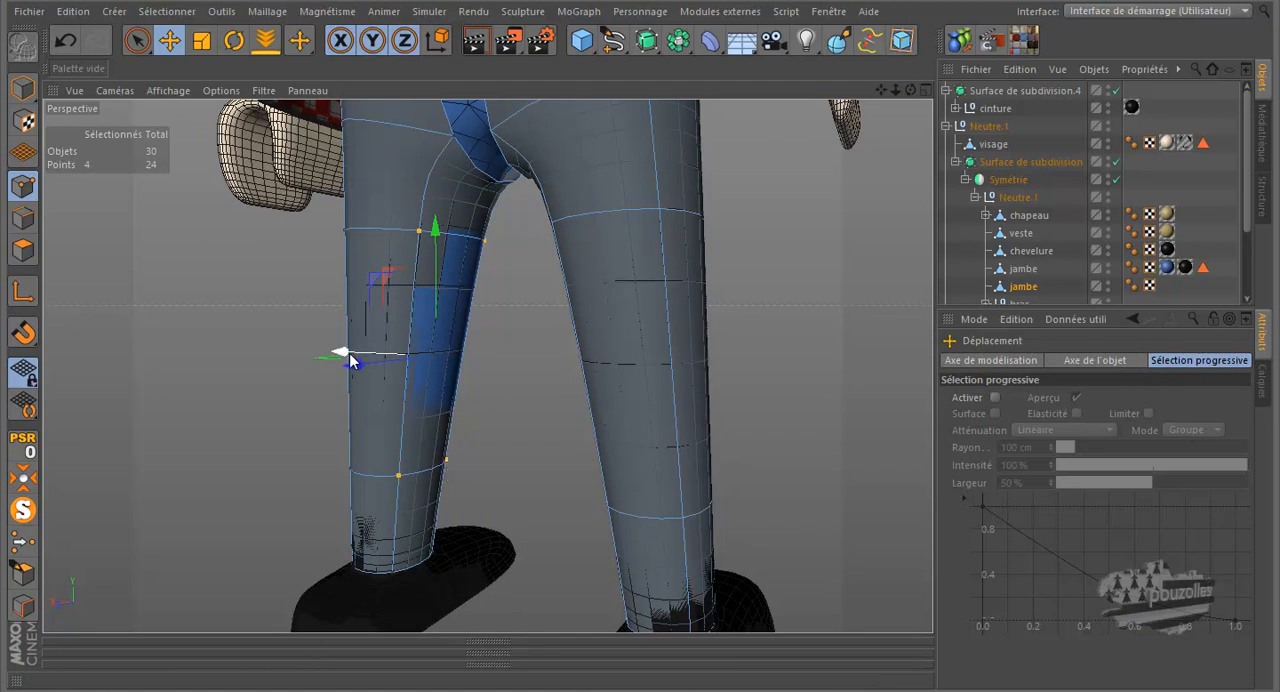
left_click_drag(348, 360, 350, 363)
left_click_drag(911, 88, 643, 322)
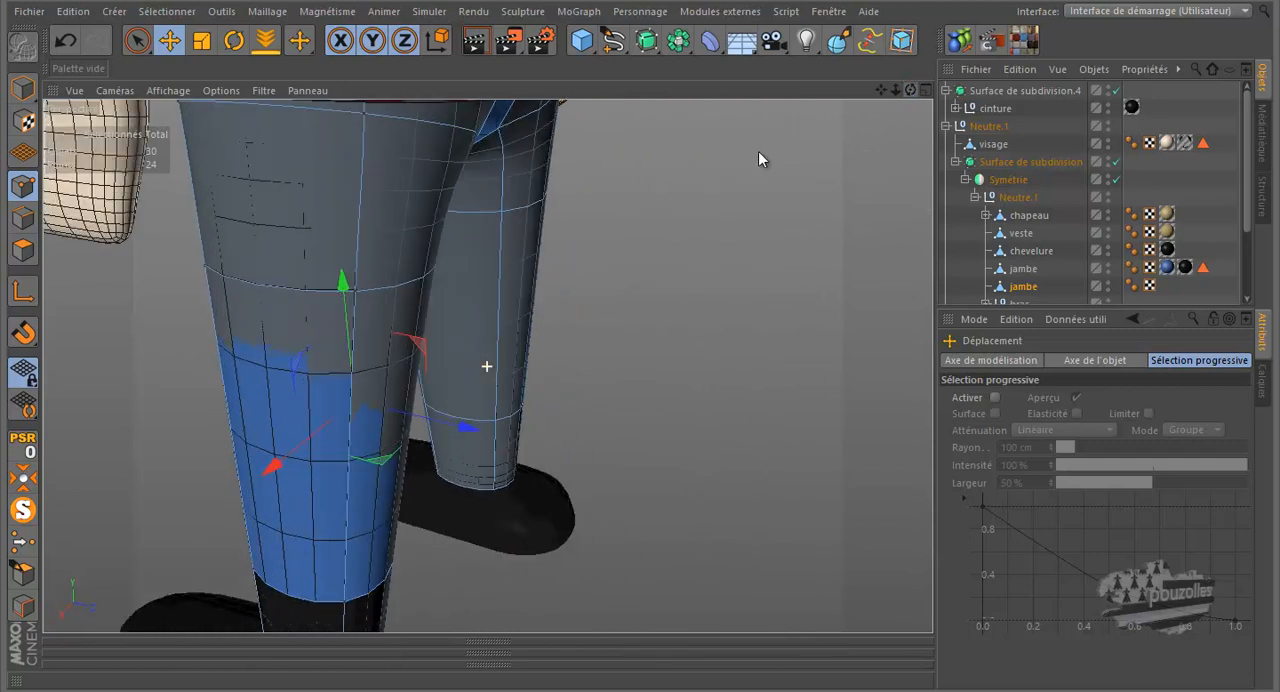
- Select the four outer points on the upper and lower leg rings of the chaps and shift them slightly along X
left_click(355, 291, "shift")
left_click(280, 588, "shift")
left_click(343, 601, "shift")
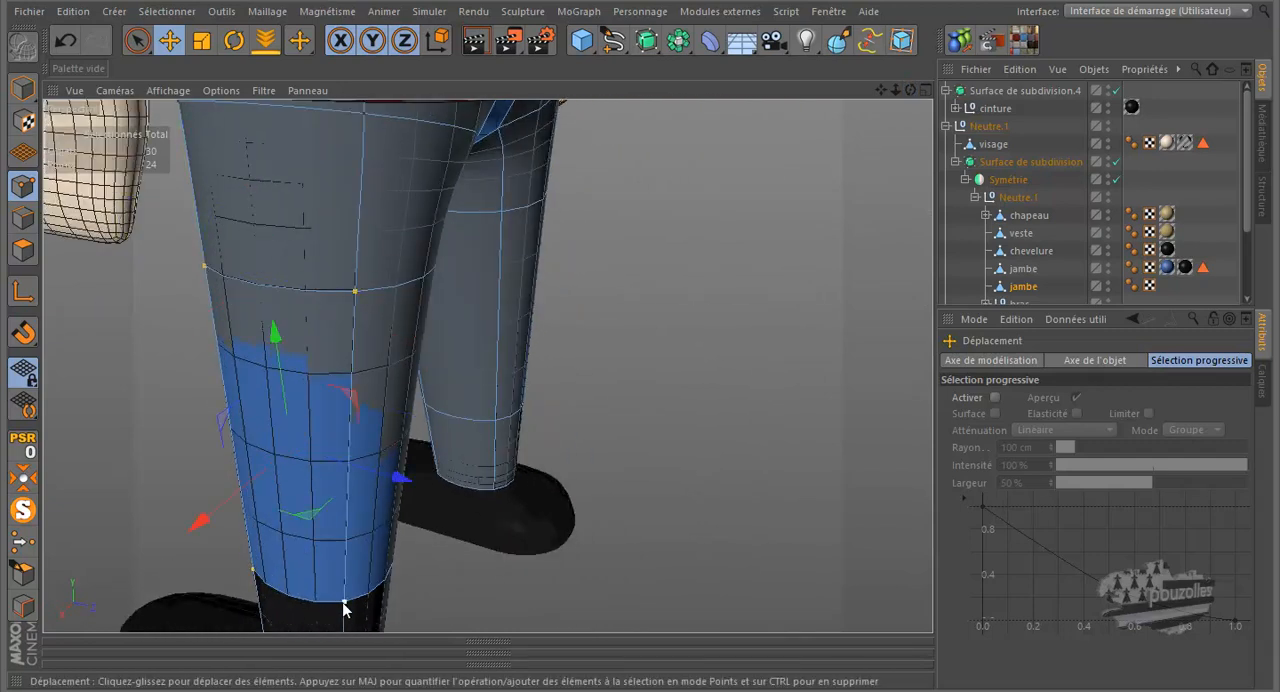
scroll(580, 420, "down", 4)
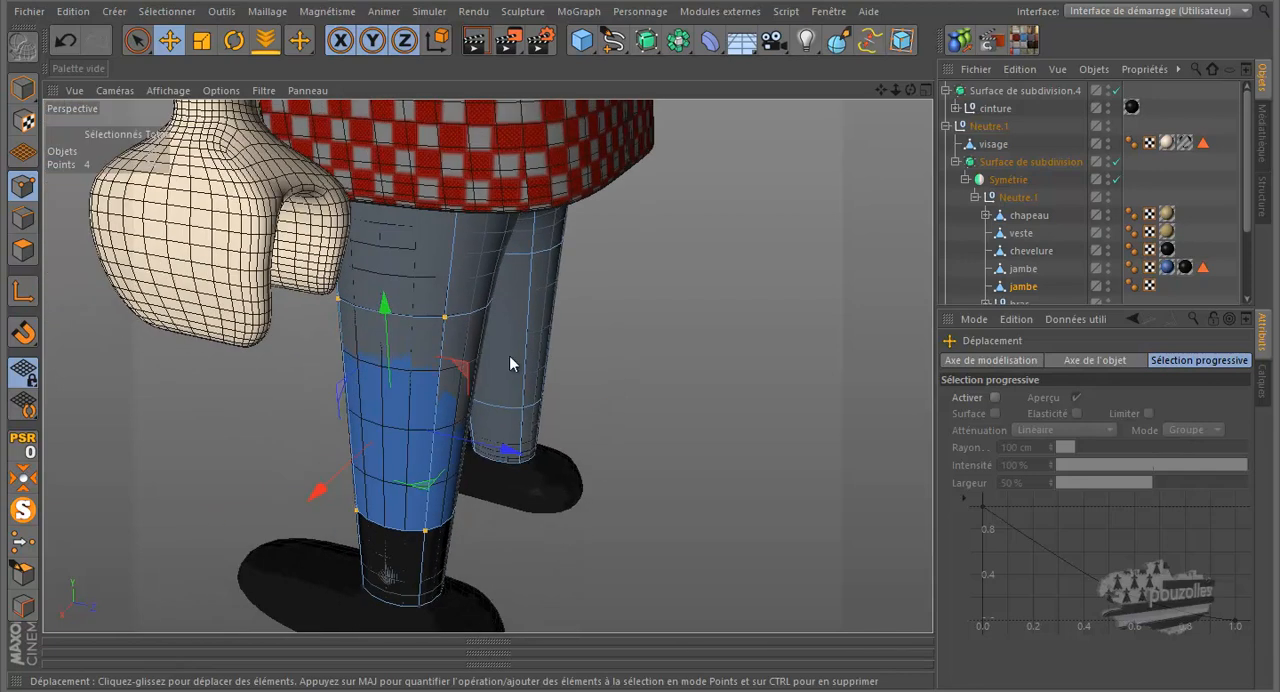
left_click_drag(316, 490, 344, 477)
- Select the two rear points of the chaps' lower leg ring and move them about 2 cm along Z
left_click_drag(912, 90, 638, 319)
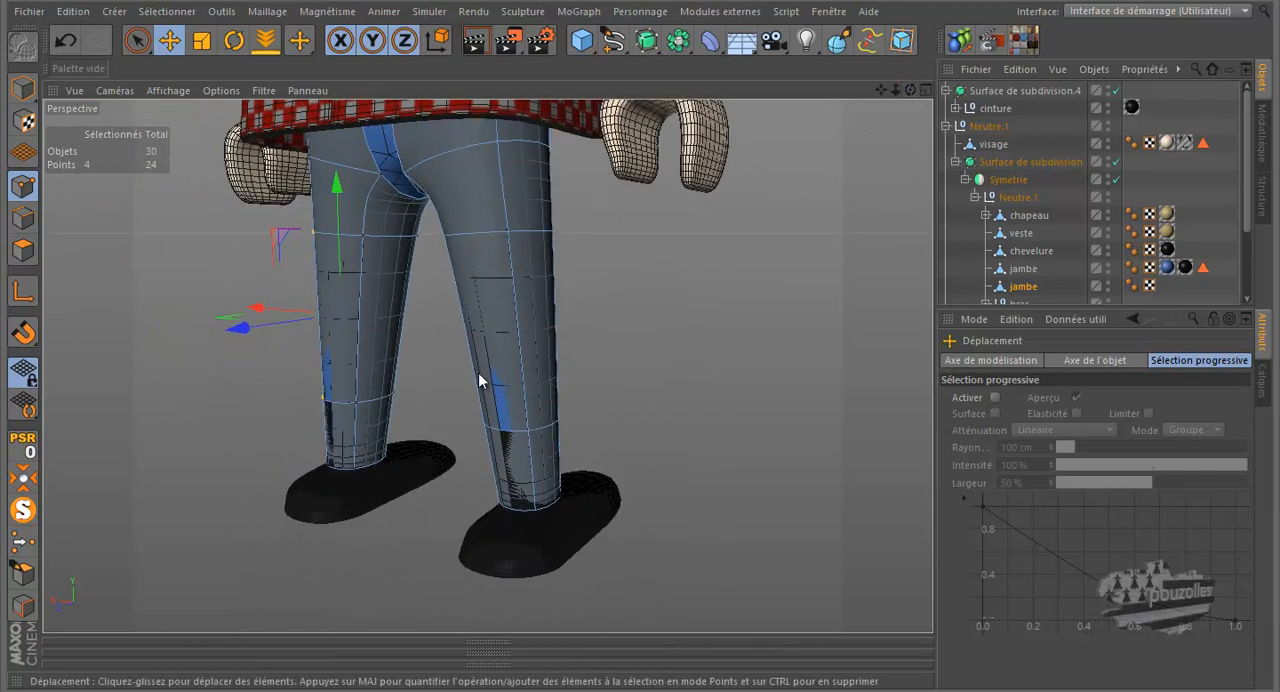
left_click(322, 400)
left_click(356, 402, "shift")
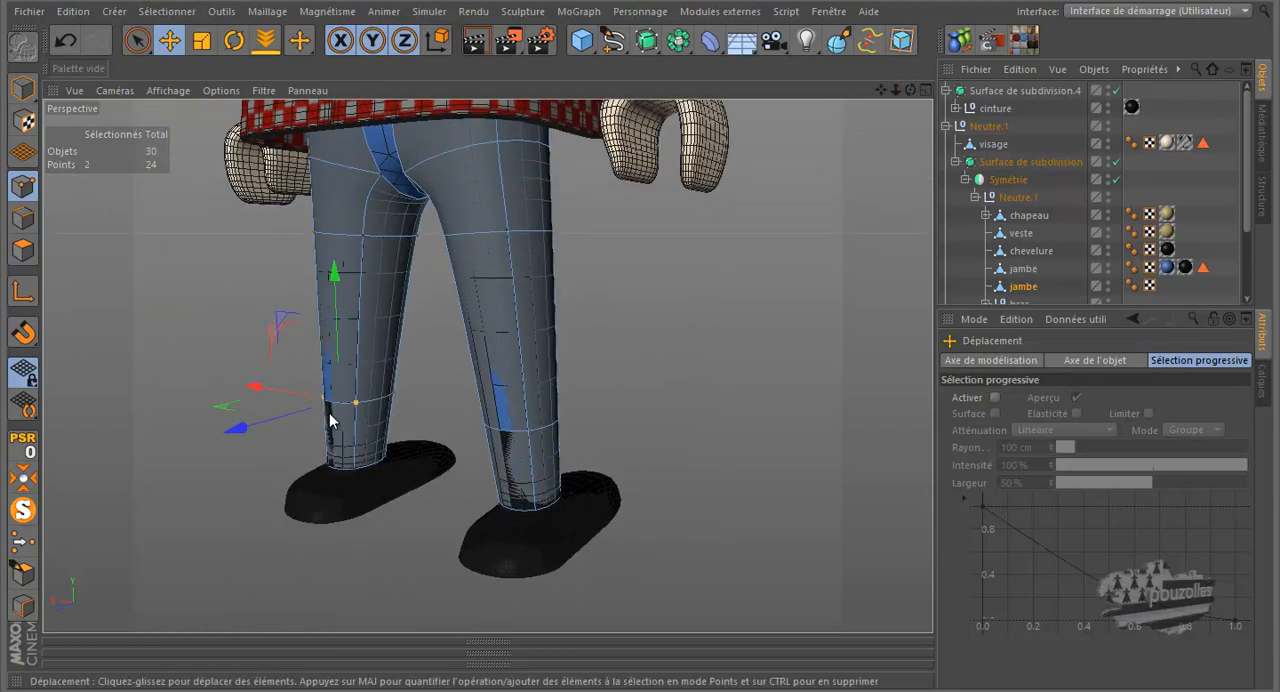
left_click_drag(265, 426, 264, 426)
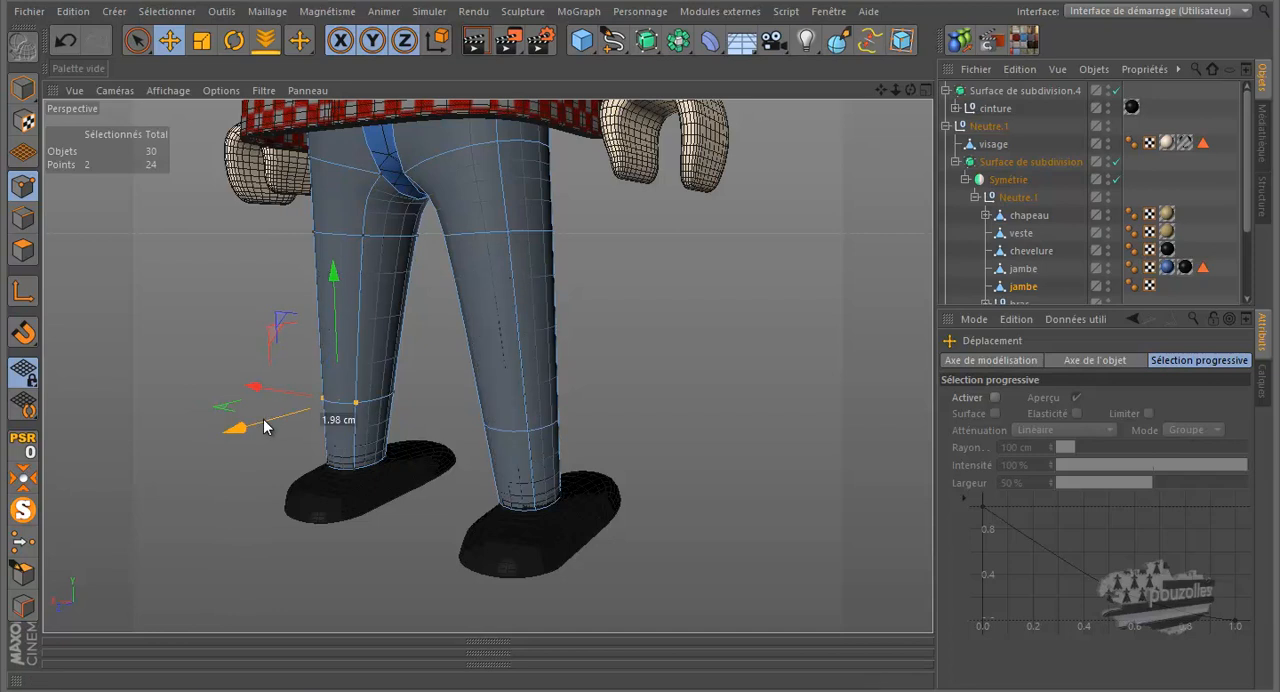
- Select the front outer points on the lower ring and the hem and move them about 3.4 cm along Z
left_click_drag(613, 338, 636, 321, "alt")
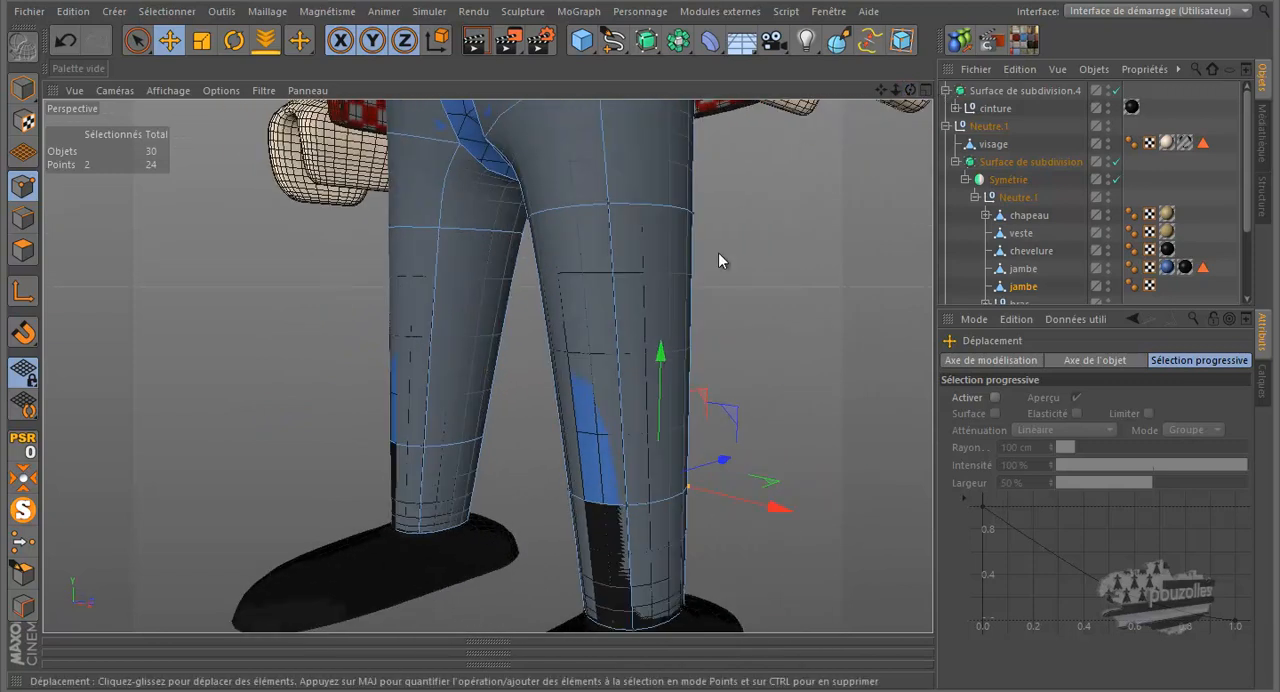
left_click(627, 508)
left_click_drag(626, 508, 622, 506, "alt")
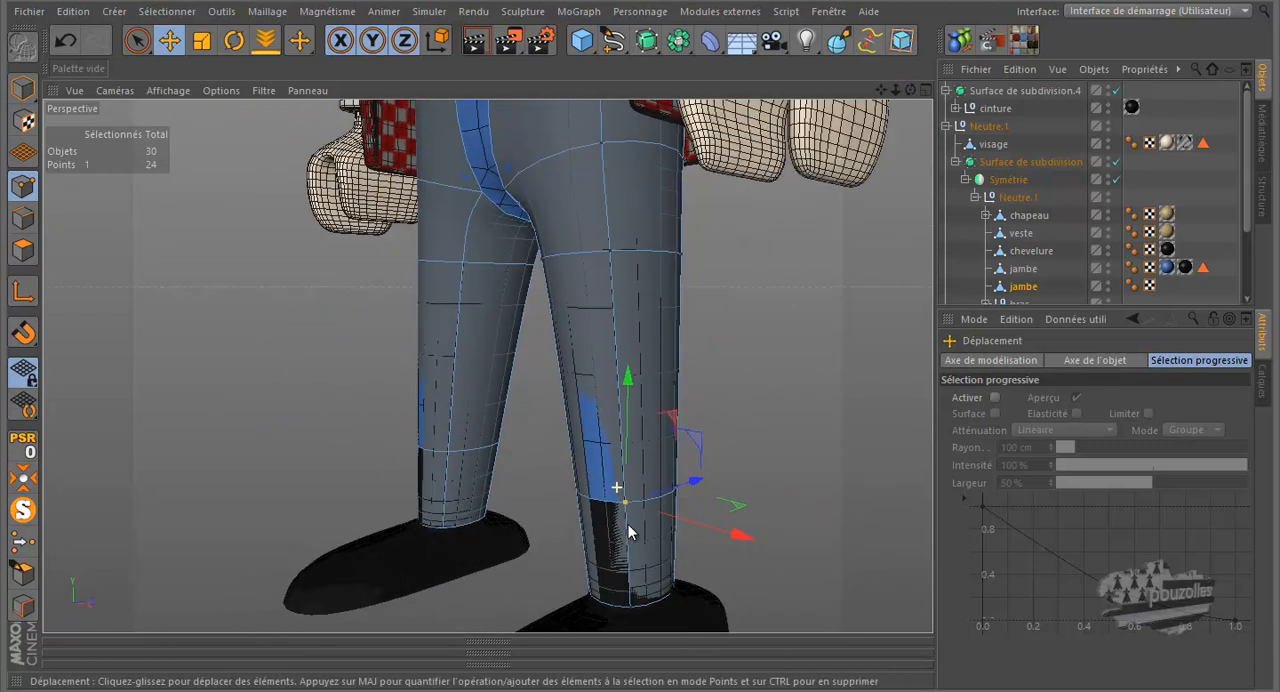
left_click(634, 592, "shift")
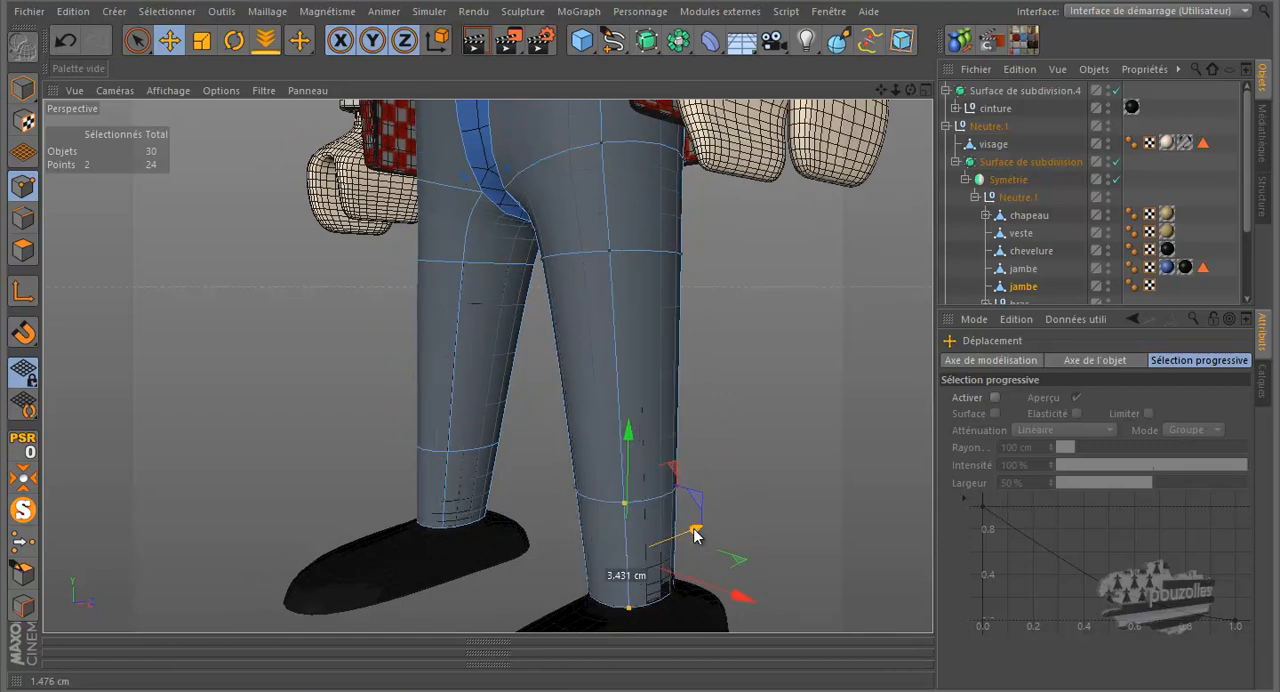
- Move the outer rear hem point about 1.9 cm along X and adjust the neighbouring rear hem point slightly along Z
left_click(677, 590)
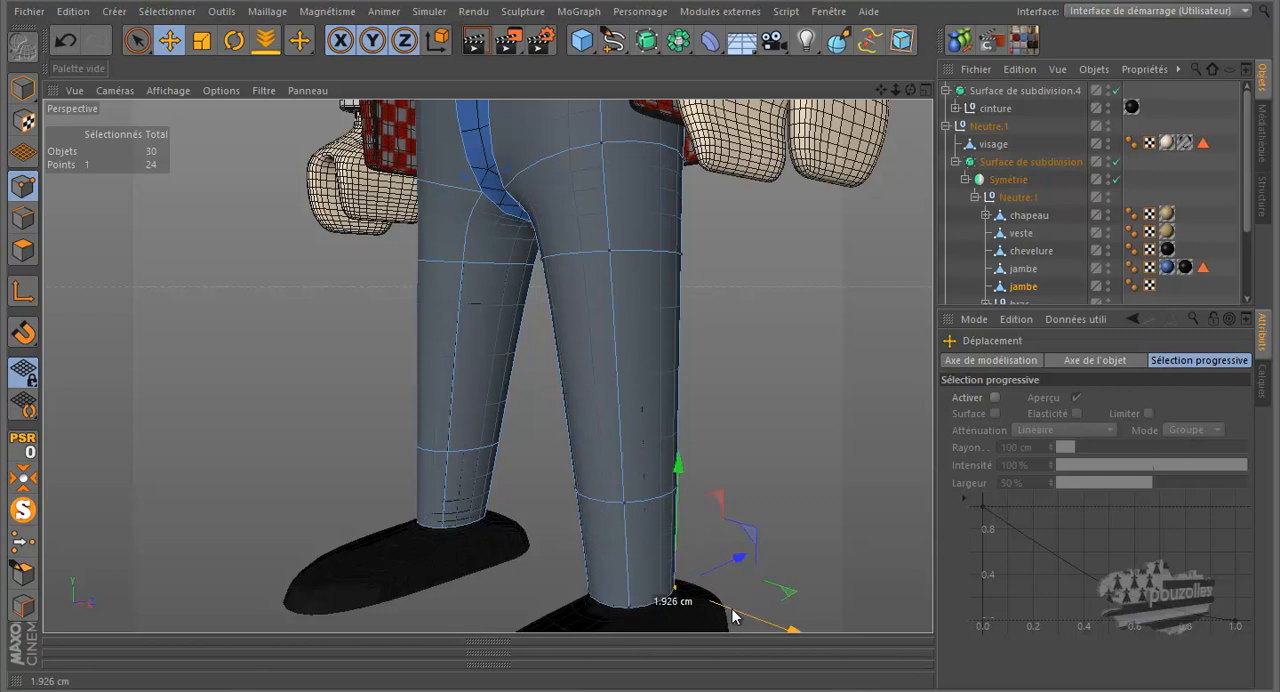
mouse_move(911, 91)
left_mouse_down()
mouse_move(628, 316)
mouse_move(637, 329)
mouse_move(623, 334)
mouse_move(913, 97)
left_mouse_up()
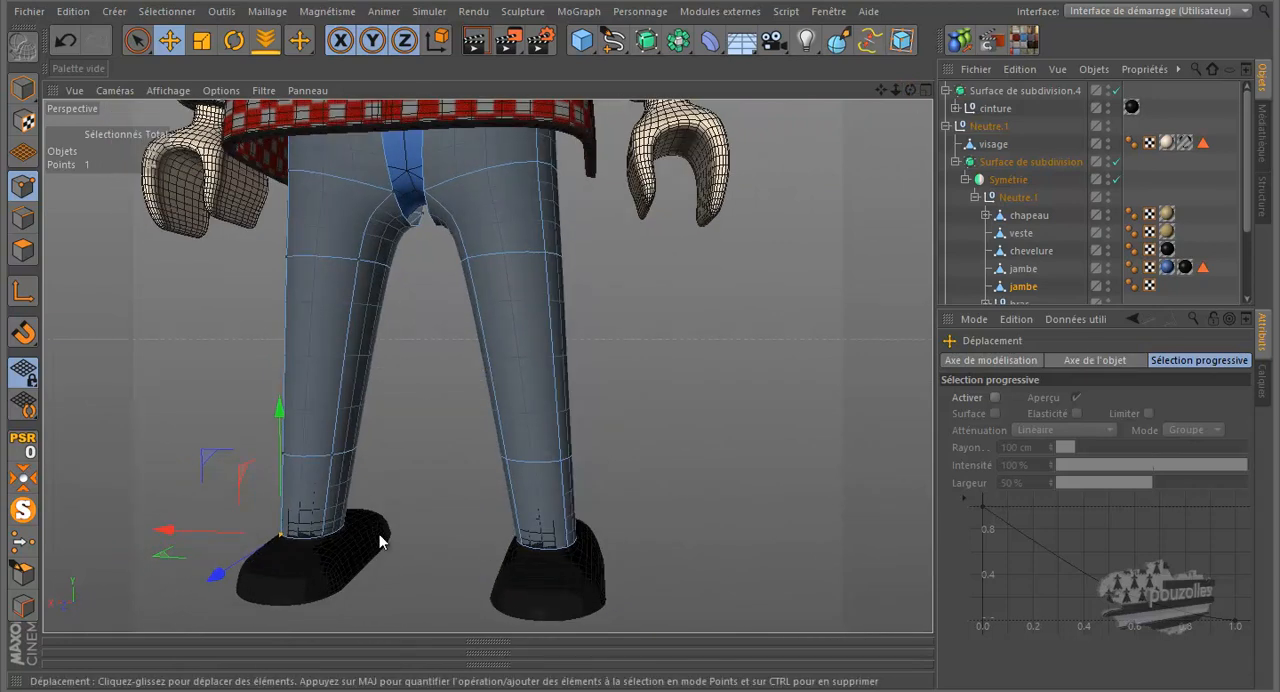
left_click(322, 539)
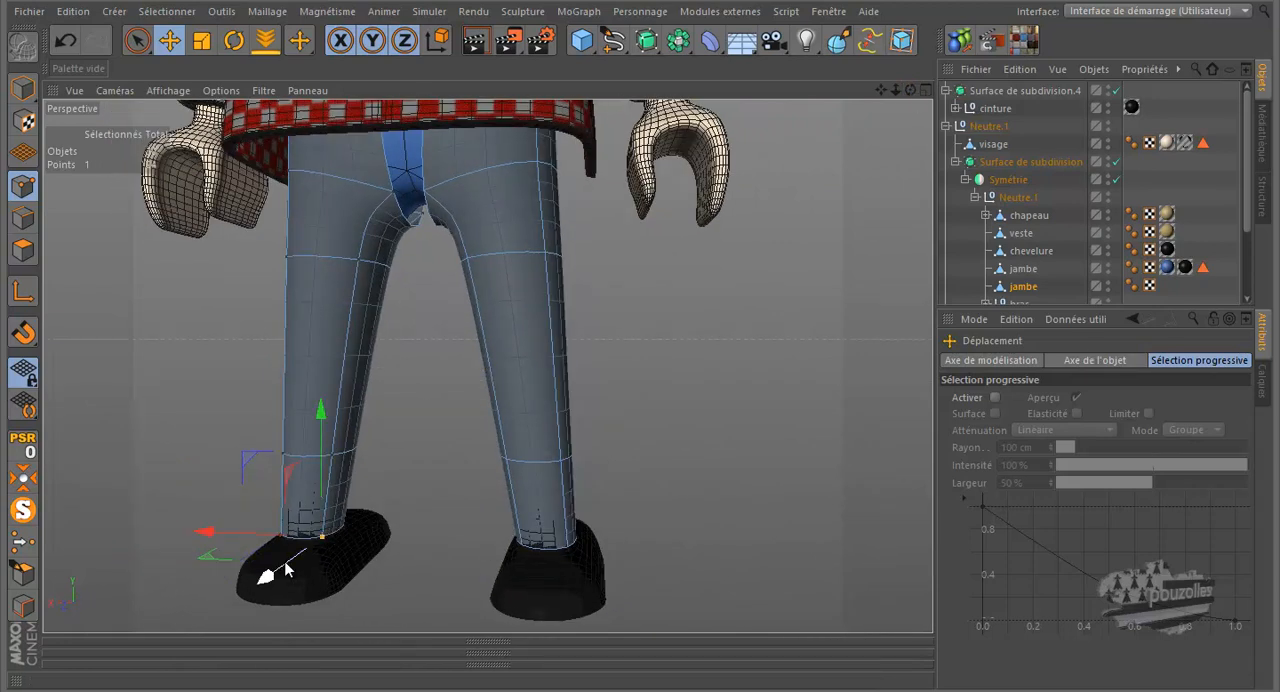
left_click_drag(286, 570, 288, 571)
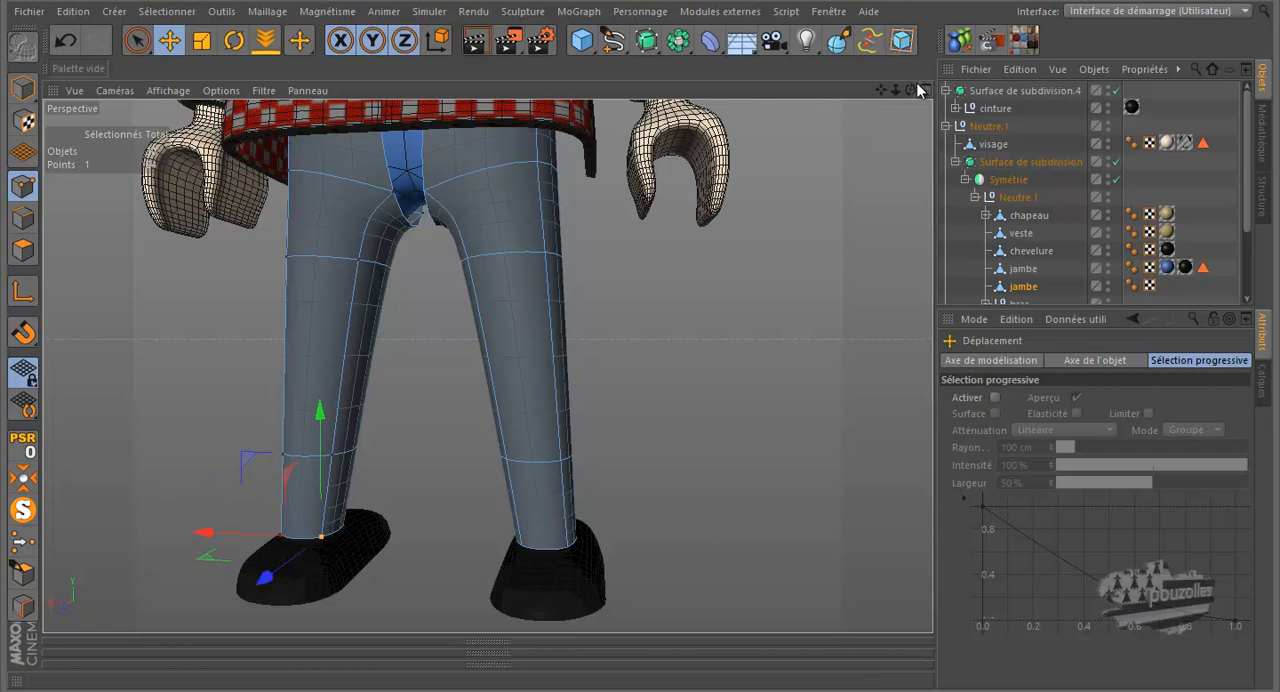
- Select all four hem points at the ankle with a rectangle selection, raise them slightly and adjust them along X
mouse_move(646, 323)
left_mouse_down()
mouse_move(667, 320)
mouse_move(641, 316)
mouse_move(645, 329)
mouse_move(666, 326)
mouse_move(626, 343)
mouse_move(646, 314)
mouse_move(618, 335)
mouse_move(639, 319)
mouse_move(576, 316)
mouse_move(630, 318)
left_mouse_up()
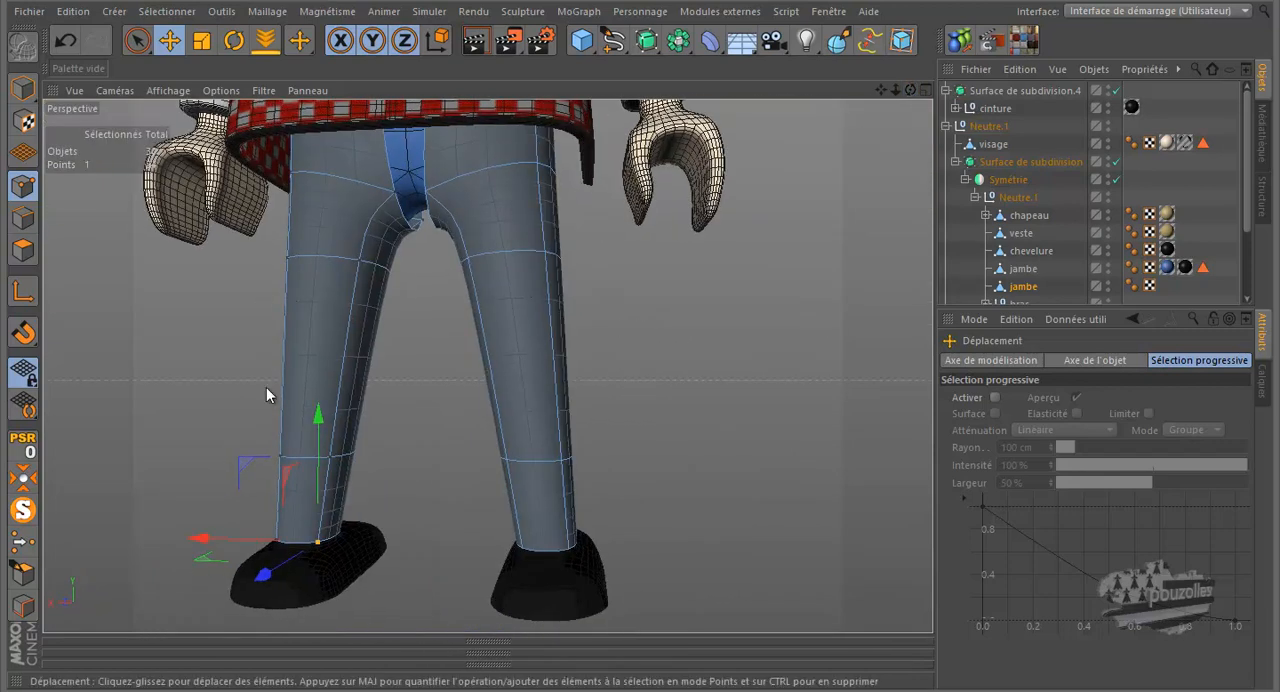
left_click_drag(137, 40, 186, 95)
middle_click(644, 428)
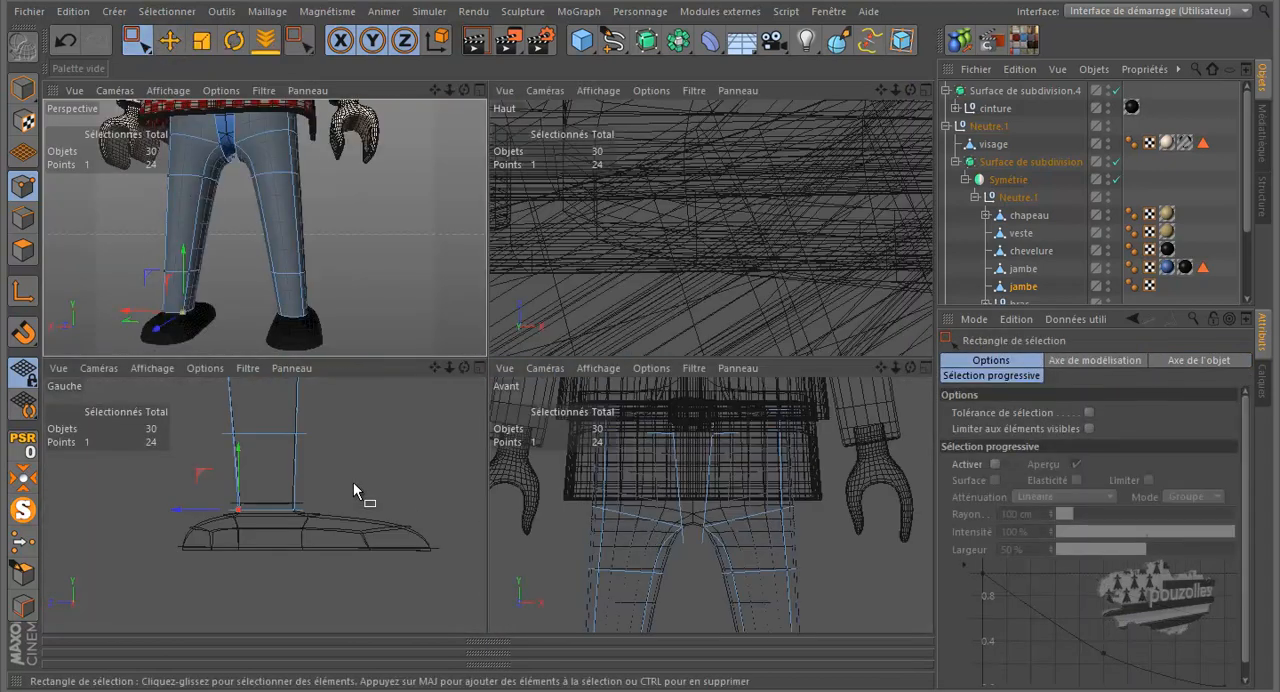
left_click_drag(353, 483, 227, 529)
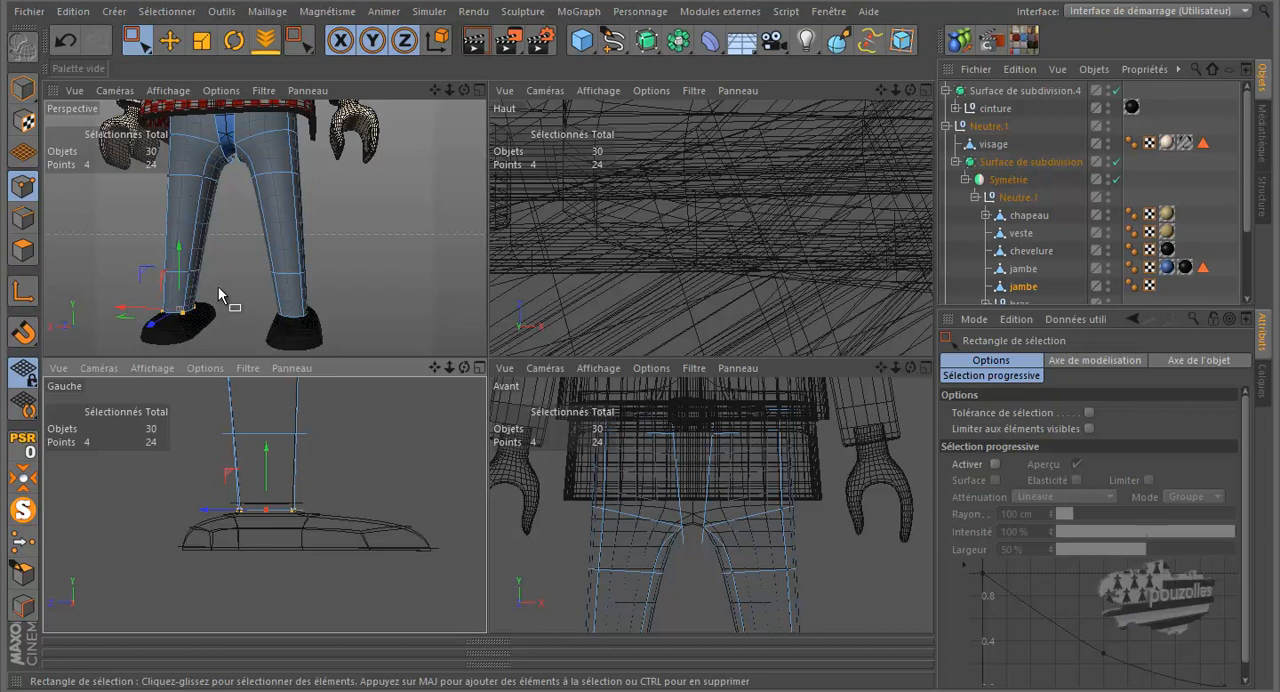
middle_click(218, 286)
mouse_move(310, 412)
left_mouse_down()
mouse_move(311, 435)
mouse_move(311, 410)
left_mouse_up()
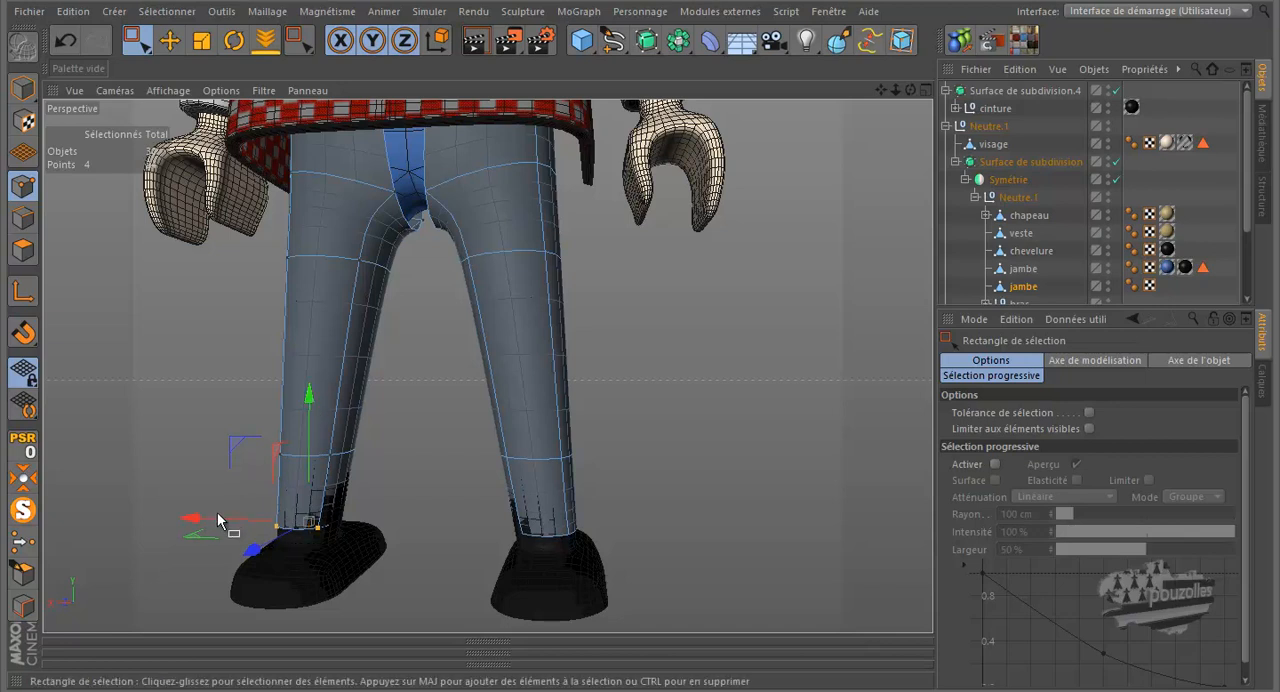
left_click_drag(217, 523, 218, 525)
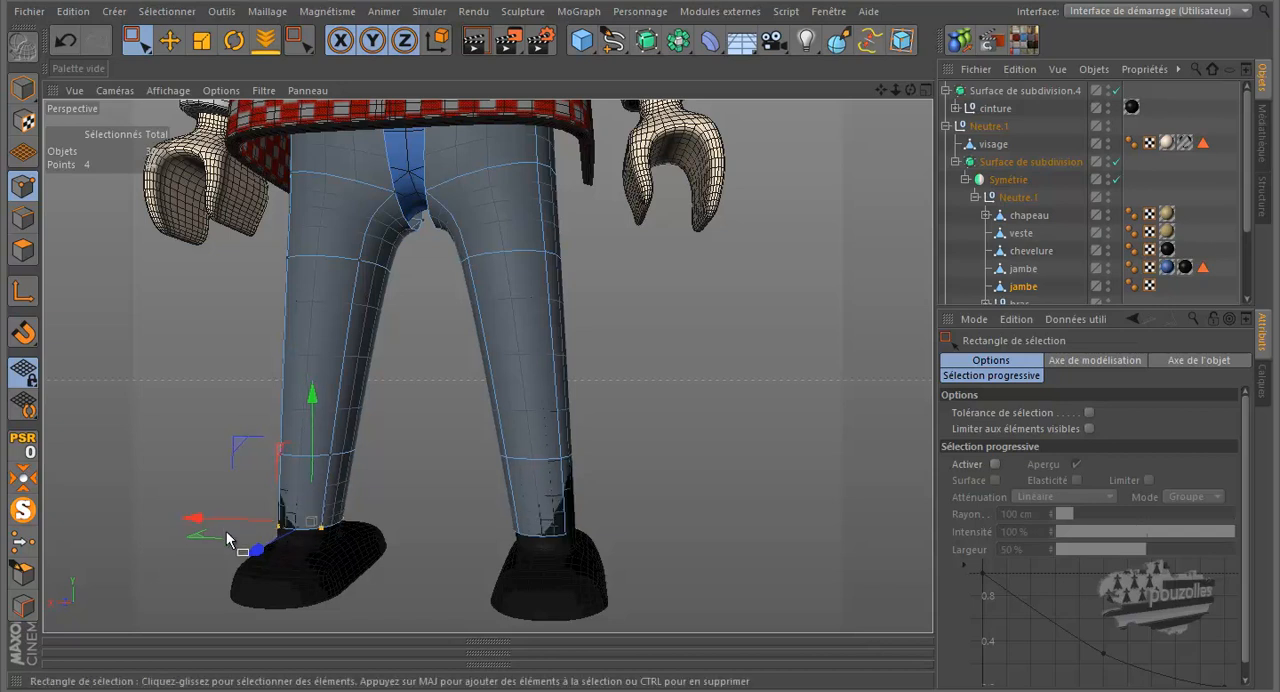
- Delete the four selected hem points at the bottom of the chaps
scroll(584, 282, "up", 2)
left_click_drag(911, 90, 643, 322)
left_click_drag(884, 91, 654, 308)
key("e")
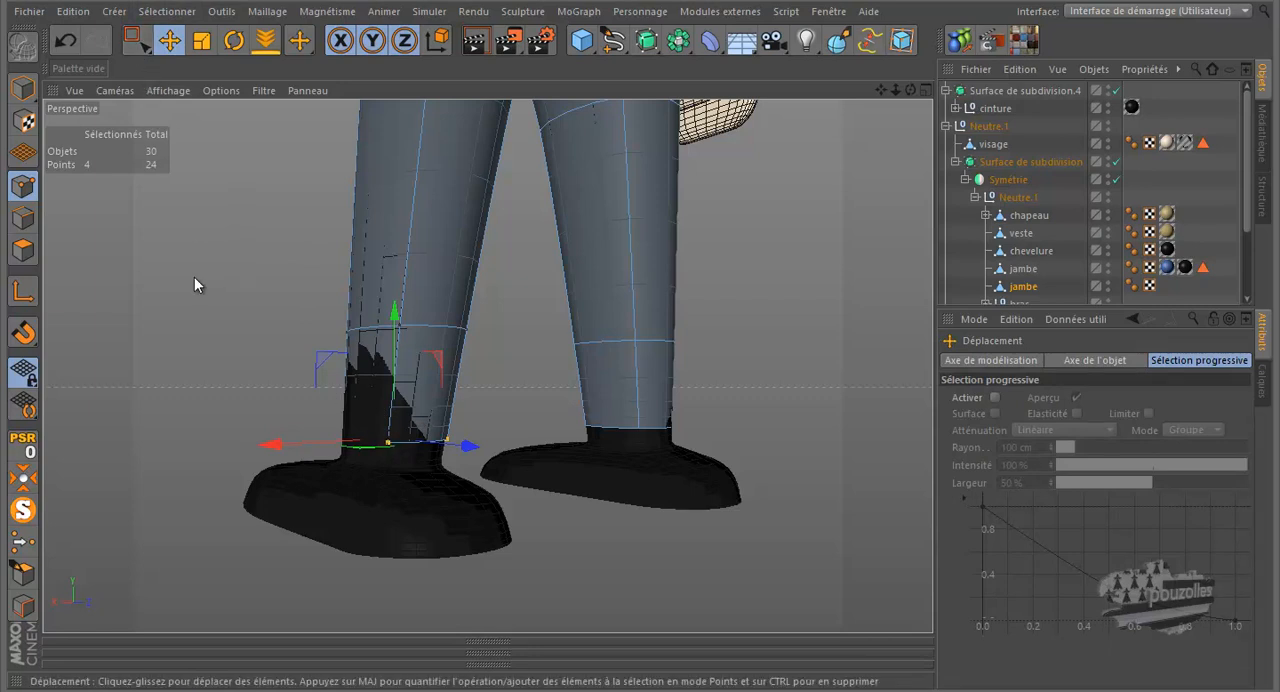
key("Delete")
- Select the four points of the chaps' bottom ring, lower them about 33 cm toward the ankle, and adjust them slightly along X
left_click_drag(911, 90, 636, 318)
scroll(447, 560, "down", 2)
scroll(364, 561, "down", 3)
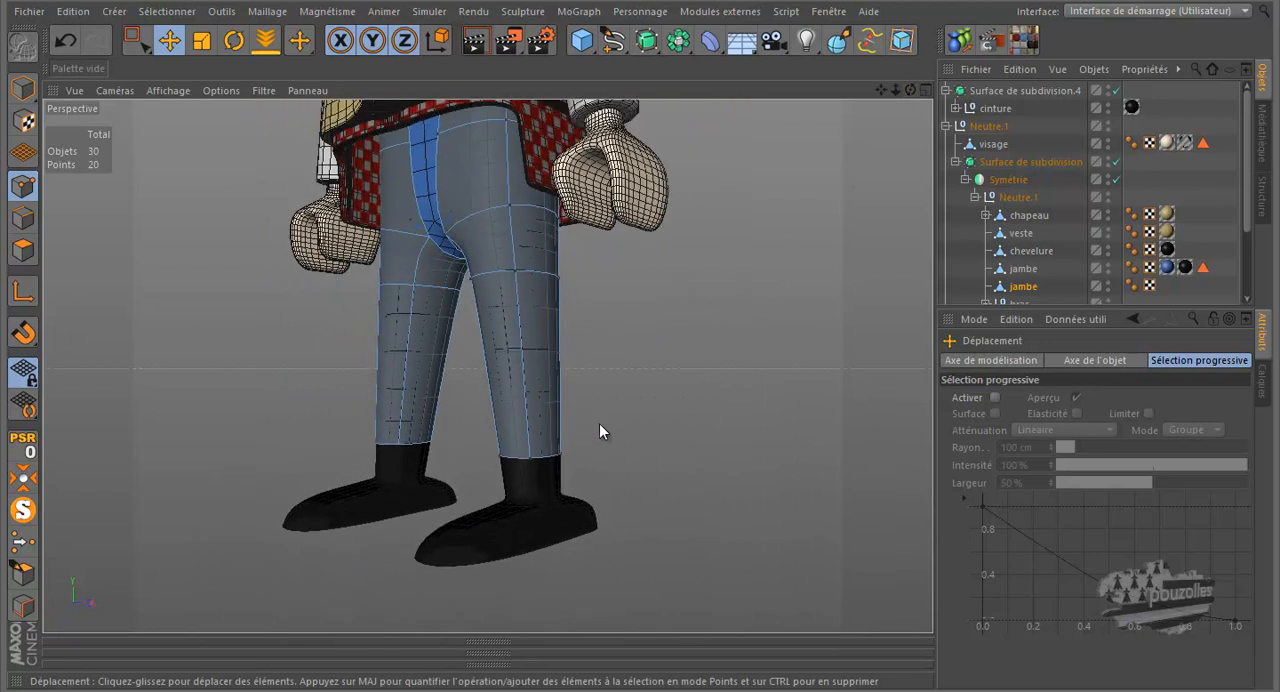
key("0")
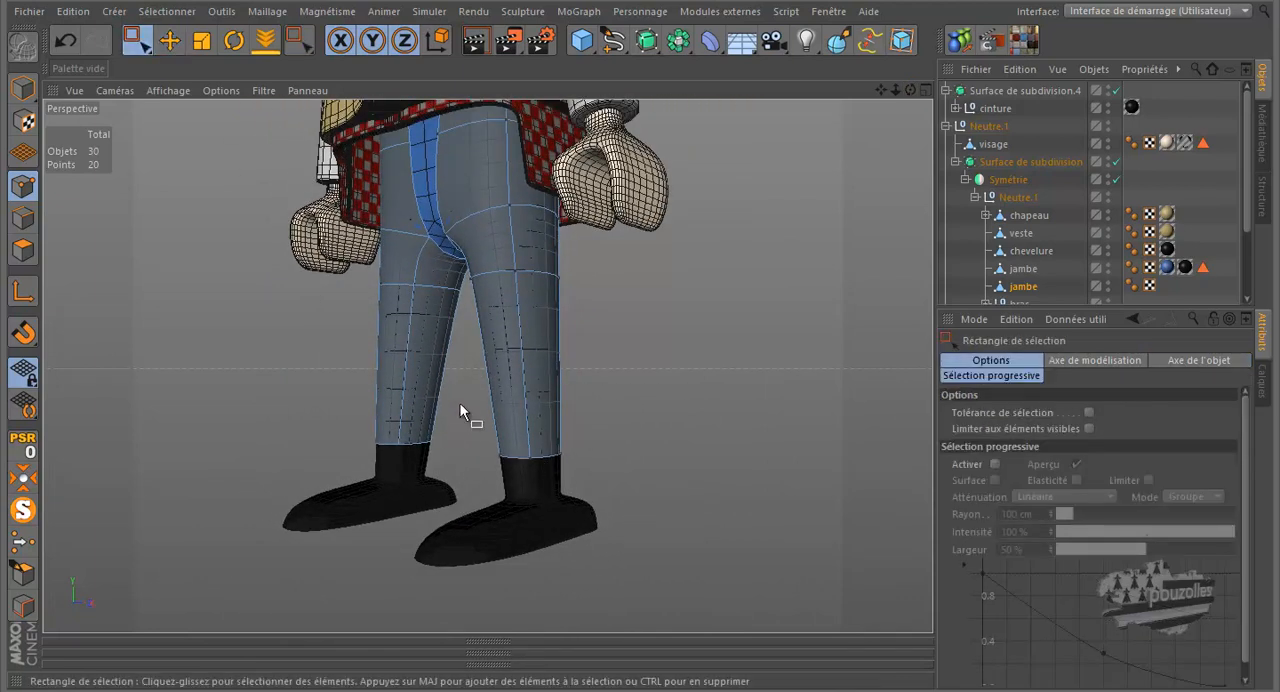
left_click_drag(383, 471, 383, 471)
left_click_drag(632, 414, 457, 520)
left_click_drag(534, 333, 539, 350)
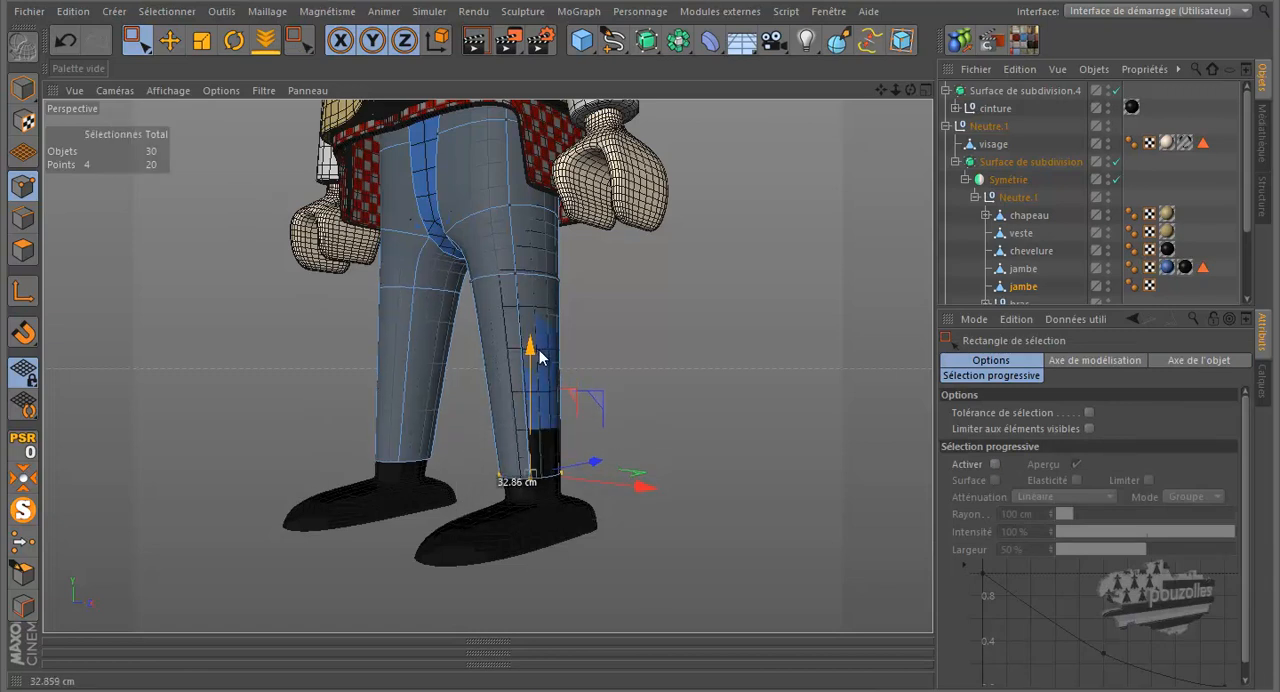
left_click_drag(603, 487, 604, 487)
- Isolate the chaps object and cut a lengthwise loop near its outer edge with the Knife at about 5.7 % offset
left_click_drag(910, 90, 630, 318)
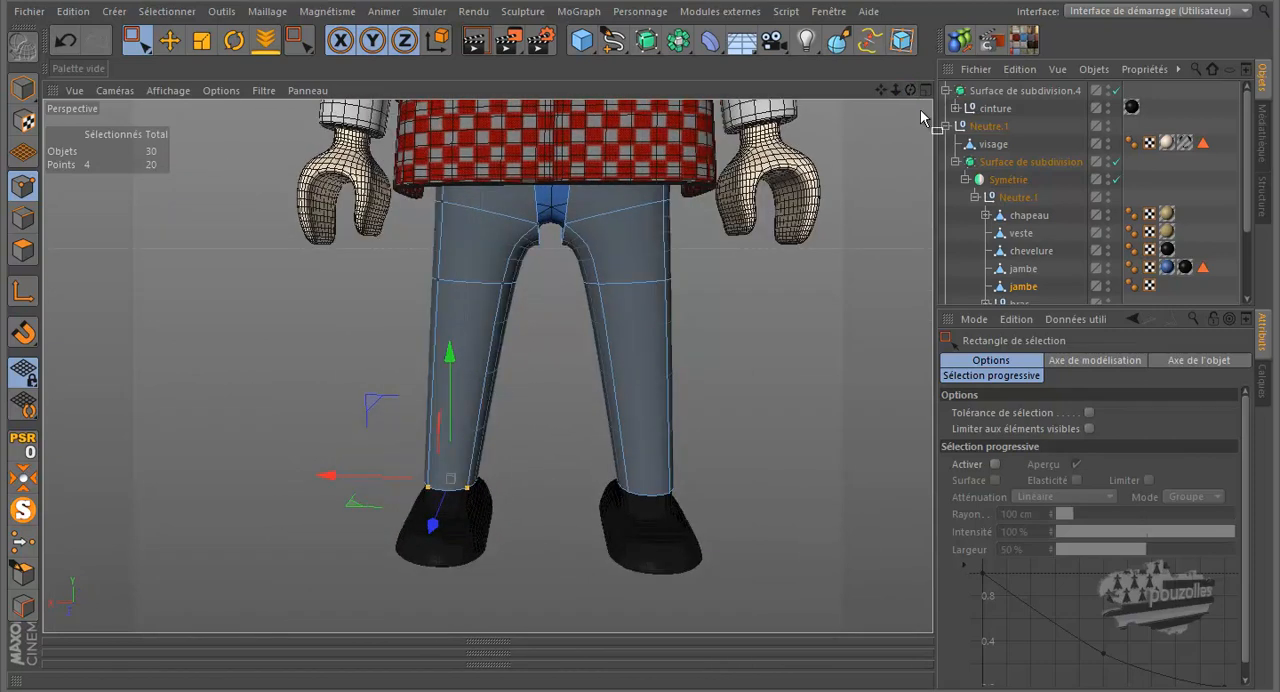
scroll(490, 314, "up", 4)
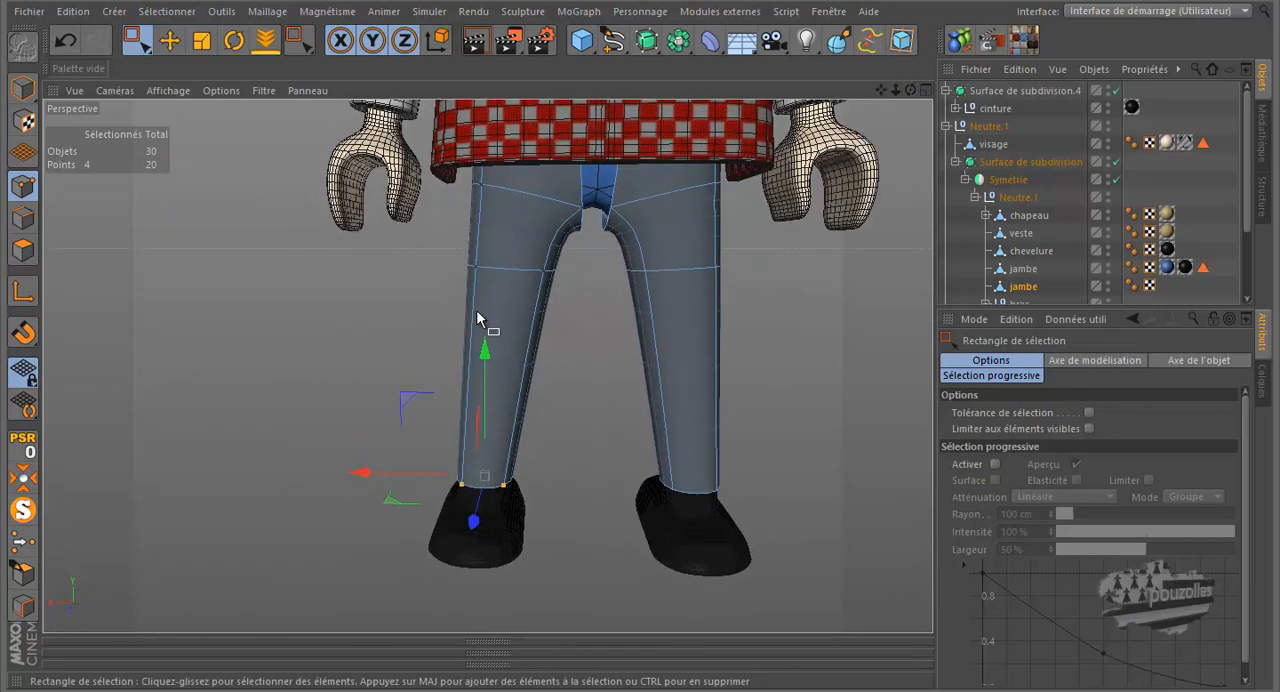
key("k")
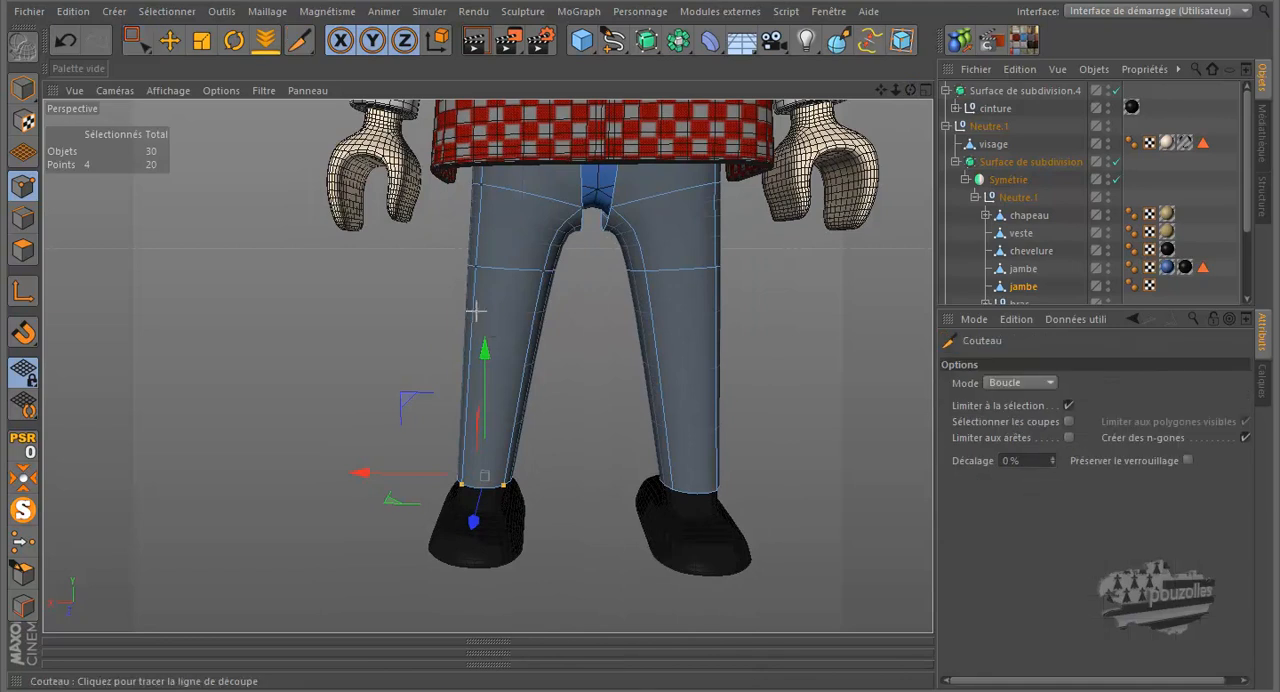
left_click(22, 541)
scroll(373, 430, "down", 2)
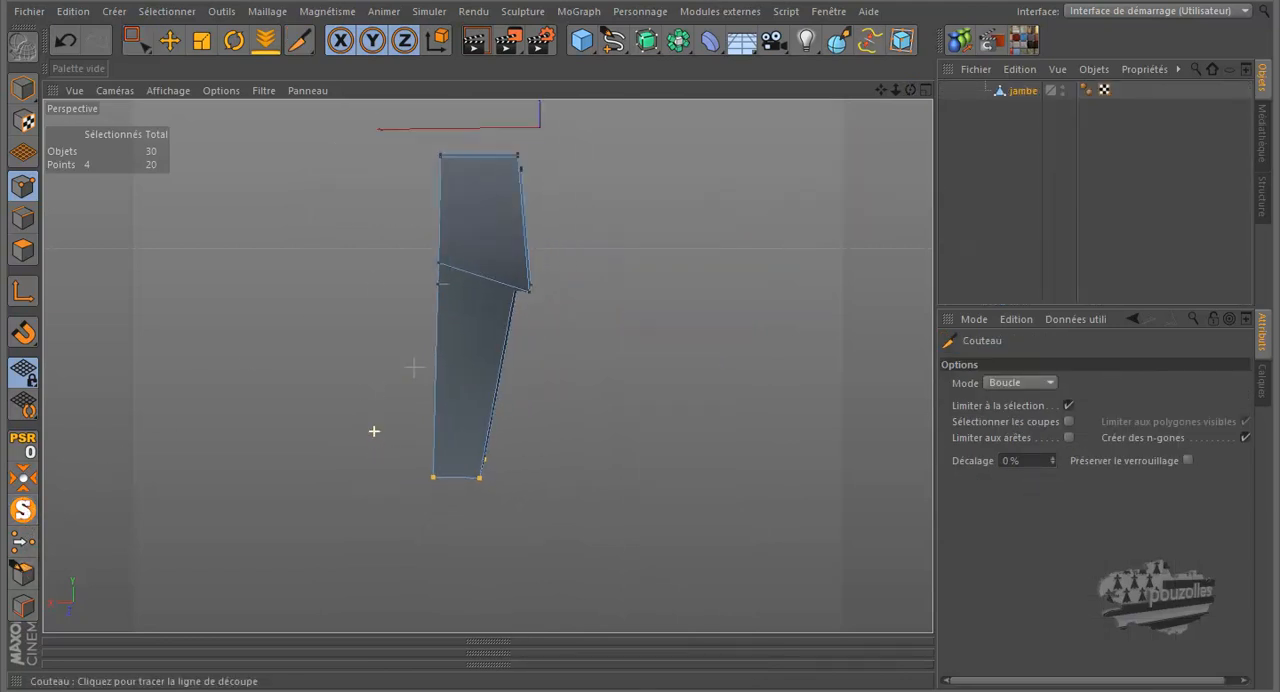
scroll(458, 156, "up", 3)
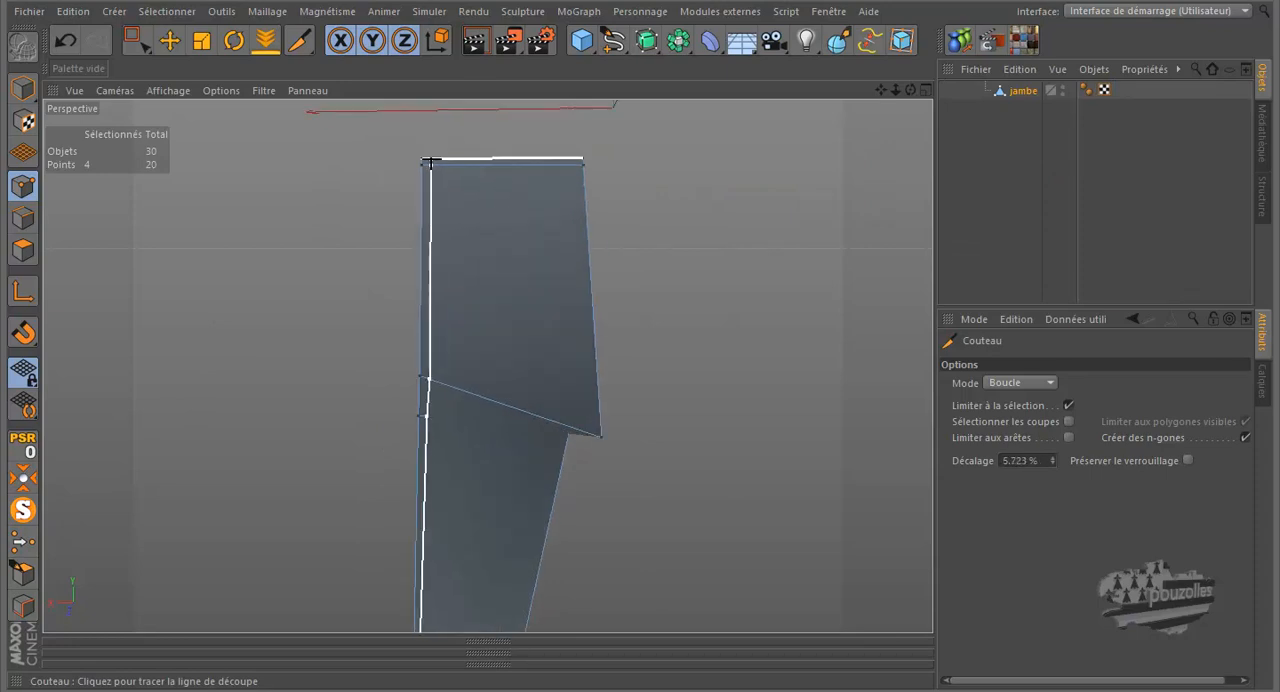
left_click(431, 161)
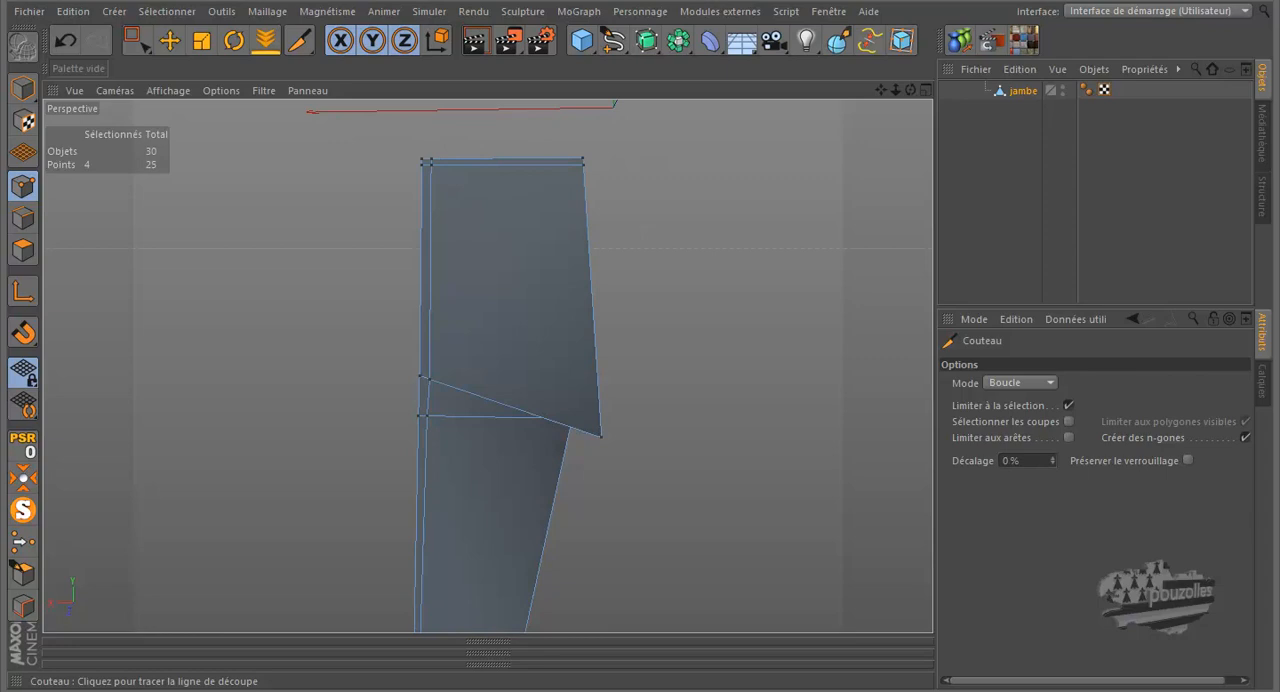
- Select the four narrow polygons along the outer edge of the chaps, from waist to hem, and delete them
scroll(643, 234, "up", 3)
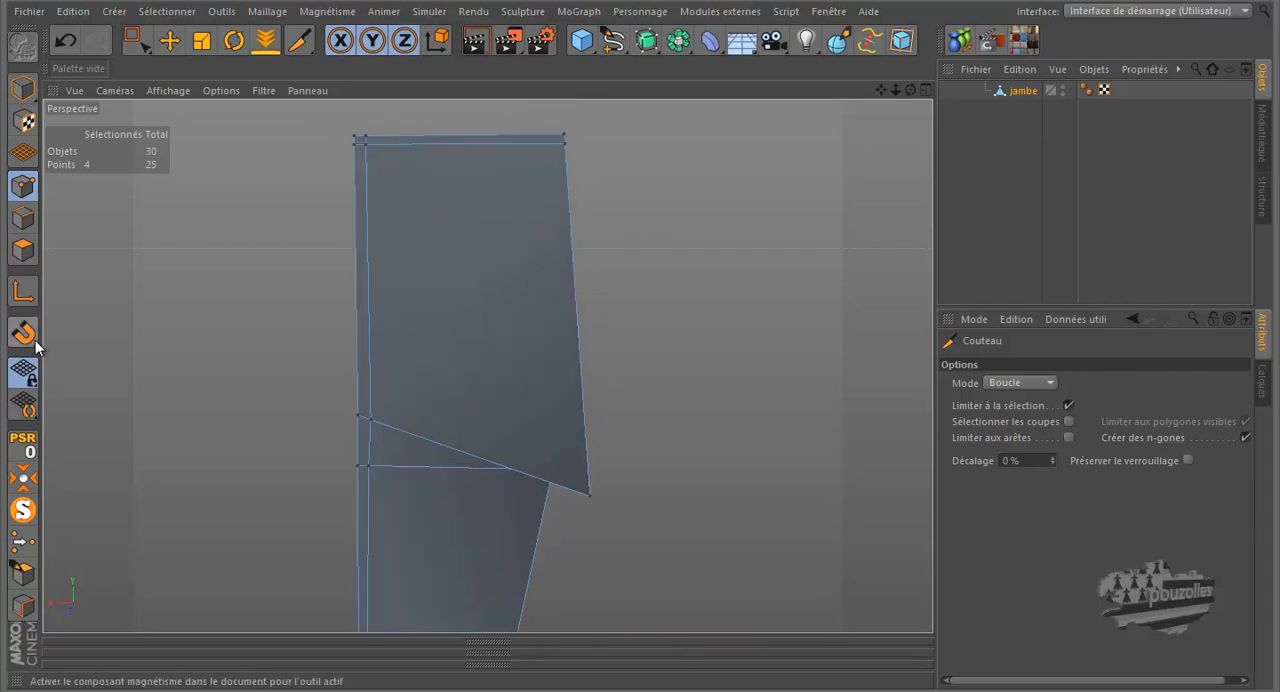
left_click(23, 249)
left_click(169, 40)
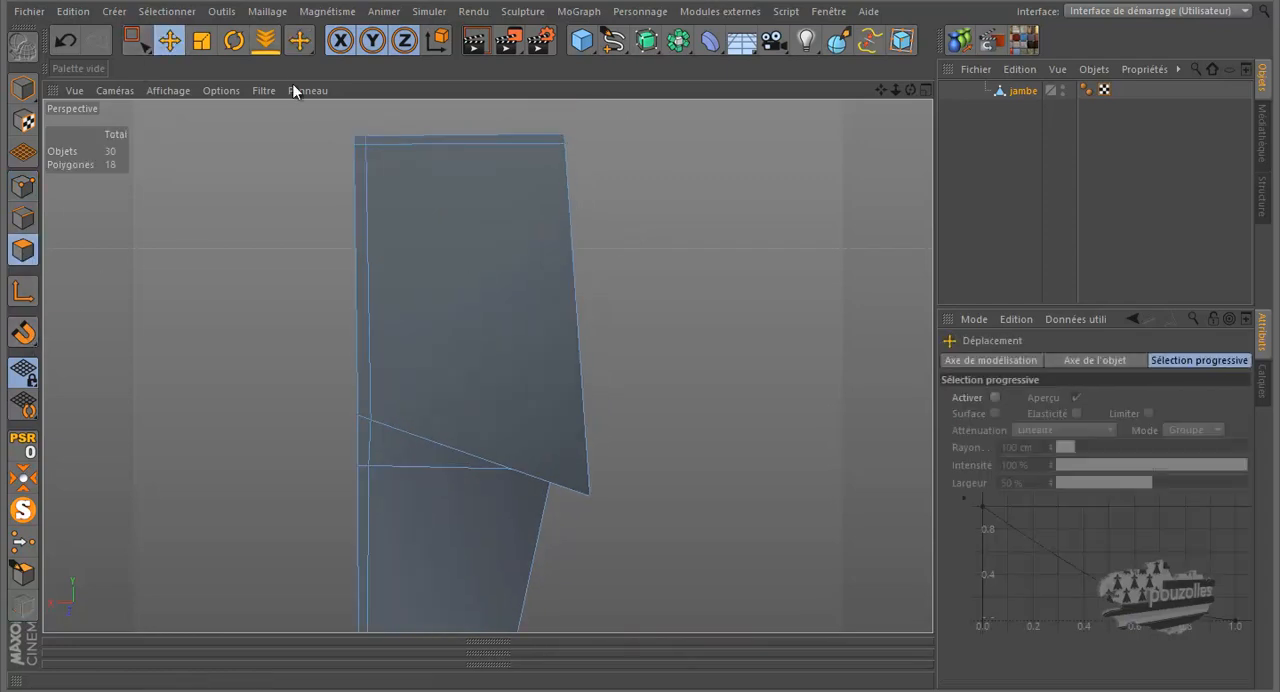
left_click(364, 145)
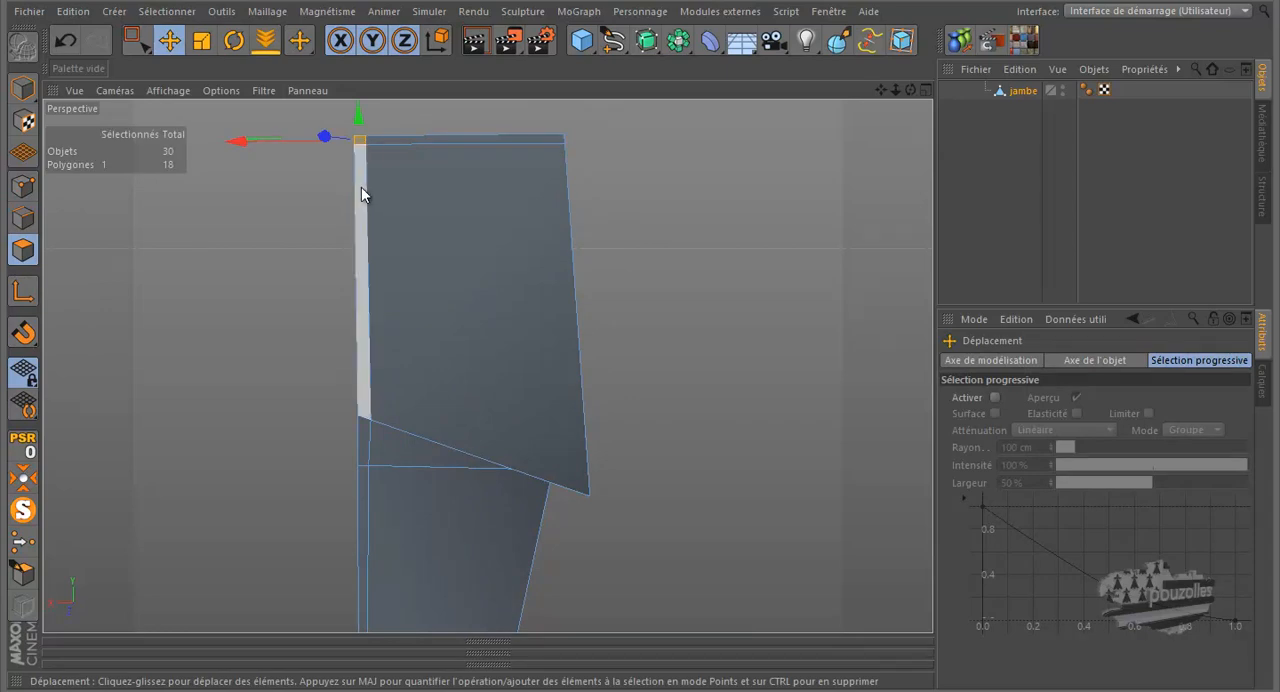
left_click(361, 187, "shift")
left_click(366, 435, "shift")
left_click(366, 506, "shift")
left_click_drag(366, 506, 403, 273, "alt")
scroll(403, 273, "down", 2)
right_click_drag(253, 524, 743, 366, "alt")
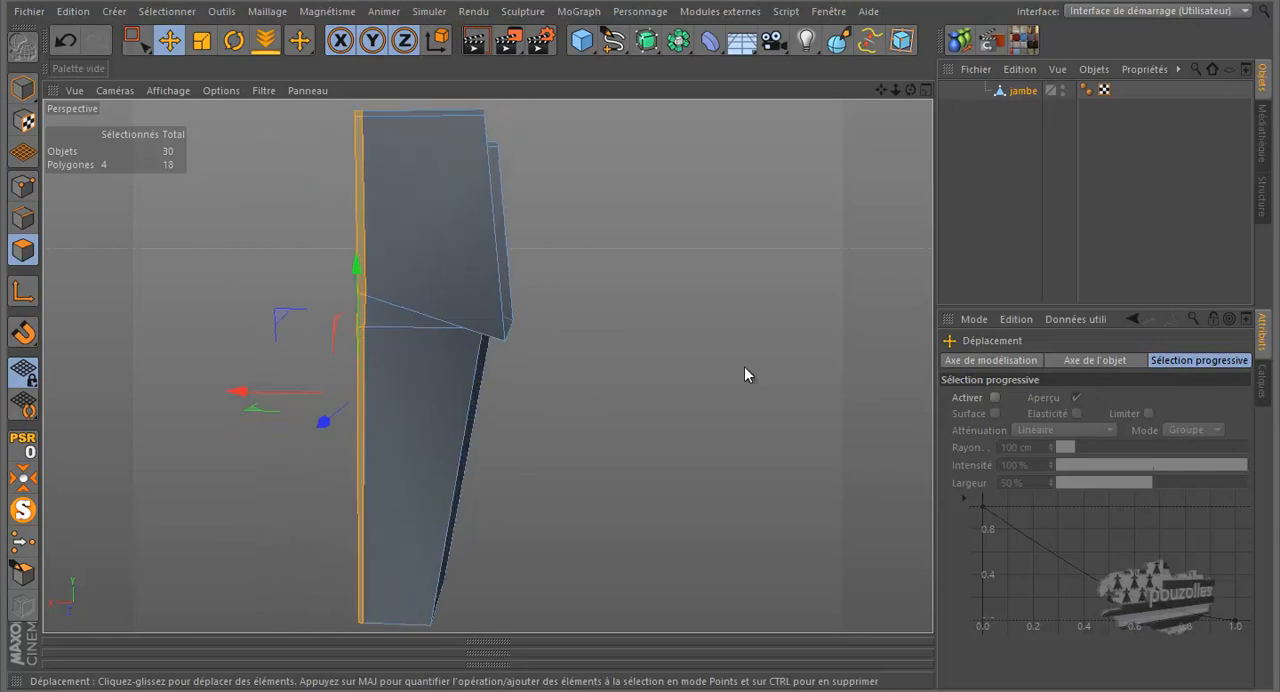
key("Delete")
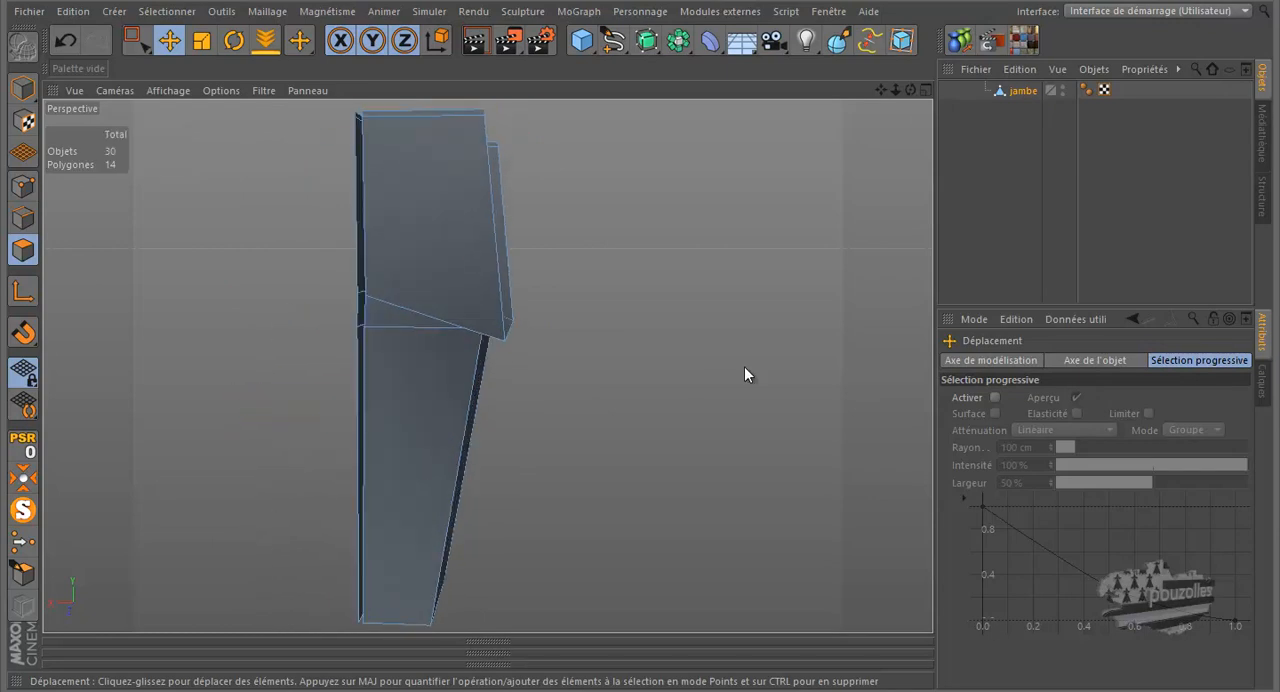
- Select the four lengthwise edges along one border of the chaps' outer opening, from waist to hem, and extrude them along Z
left_click(22, 217)
left_click(364, 118)
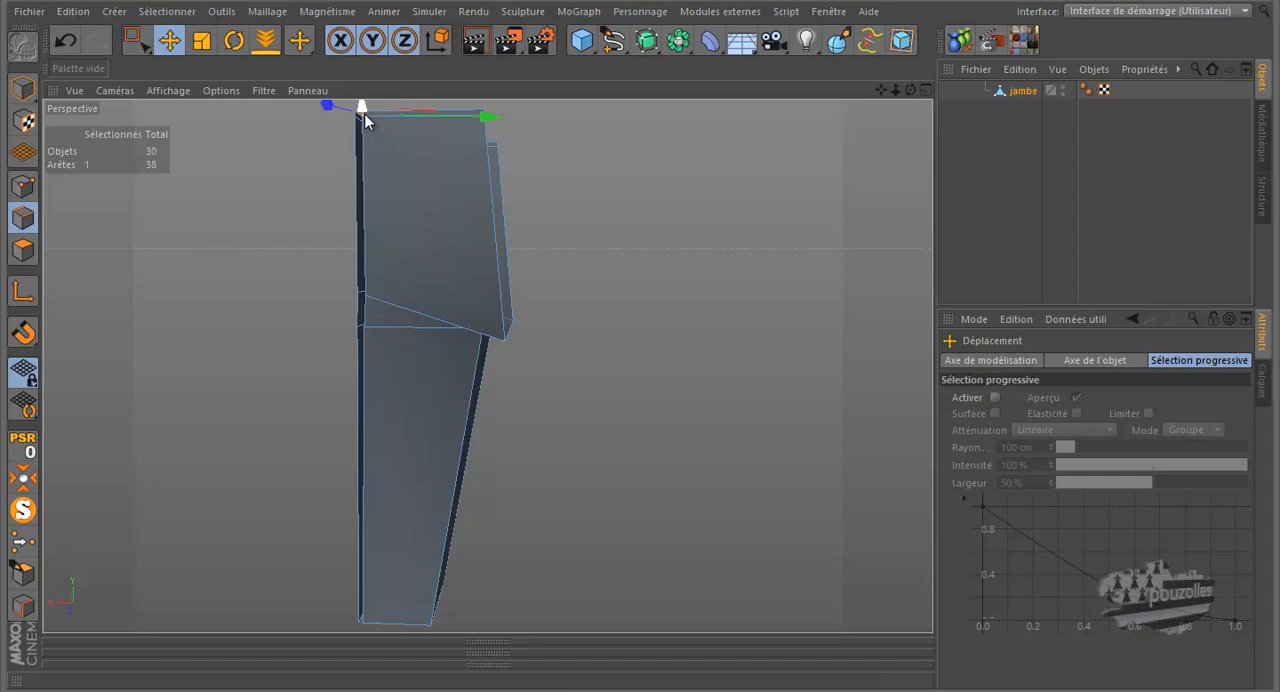
left_click(368, 154)
left_click(369, 312, "shift")
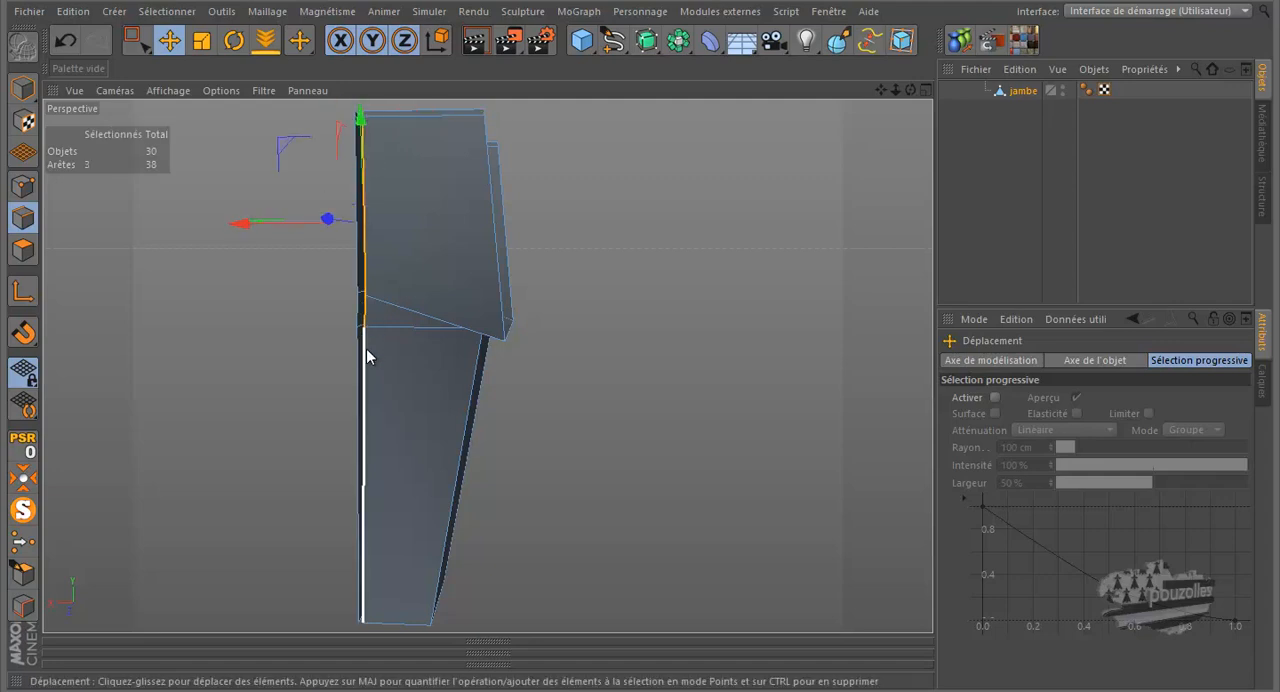
left_click(366, 363, "shift")
right_click_drag(621, 262, 582, 282, "alt")
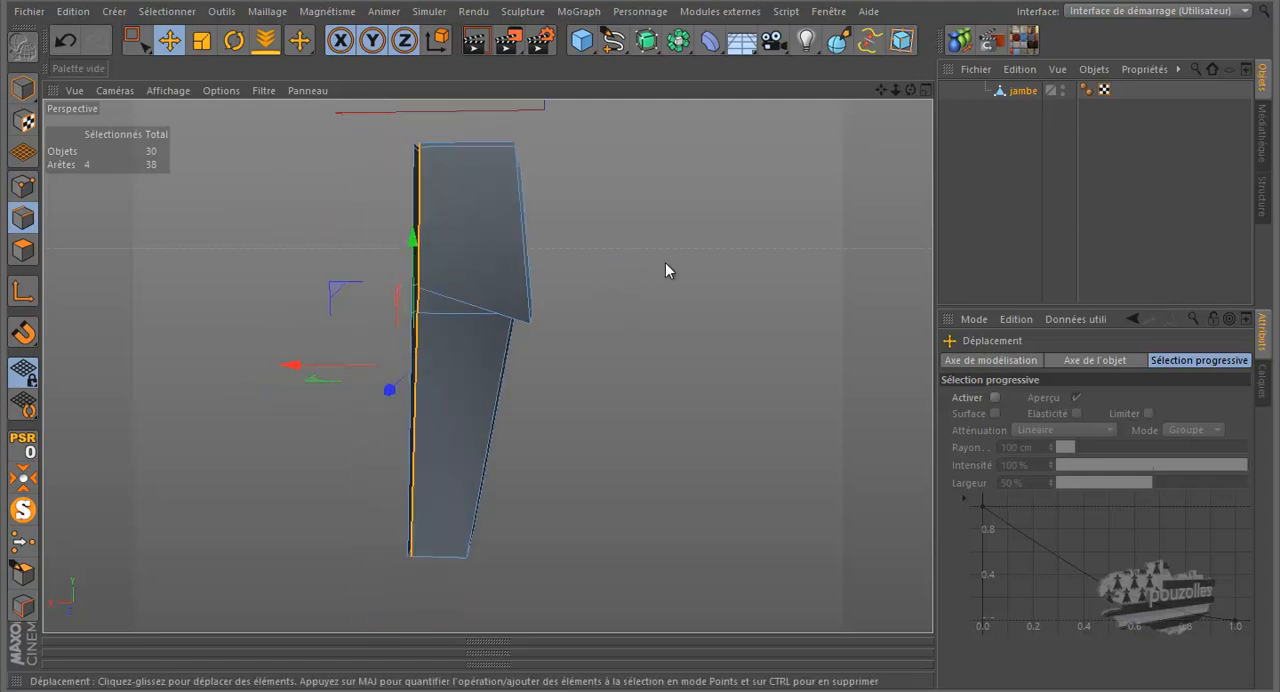
left_click_drag(910, 90, 640, 327)
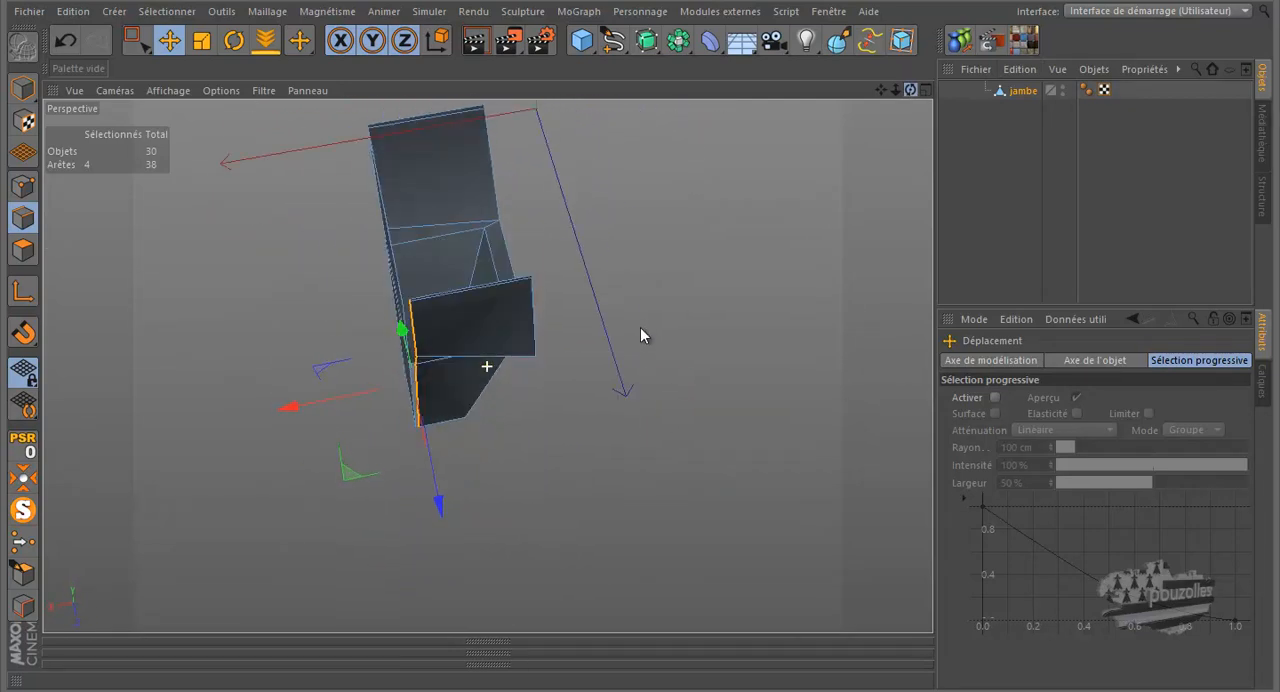
left_click_drag(441, 505, 443, 466, "ctrl")
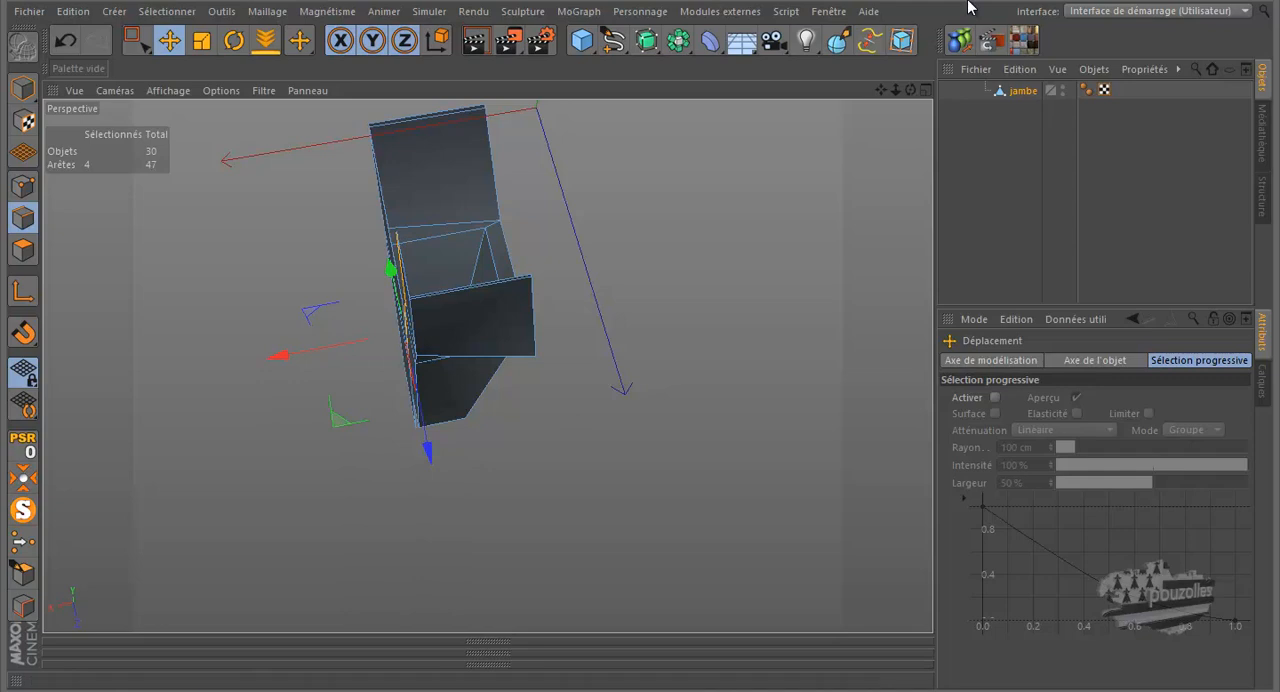
left_click_drag(911, 90, 641, 321)
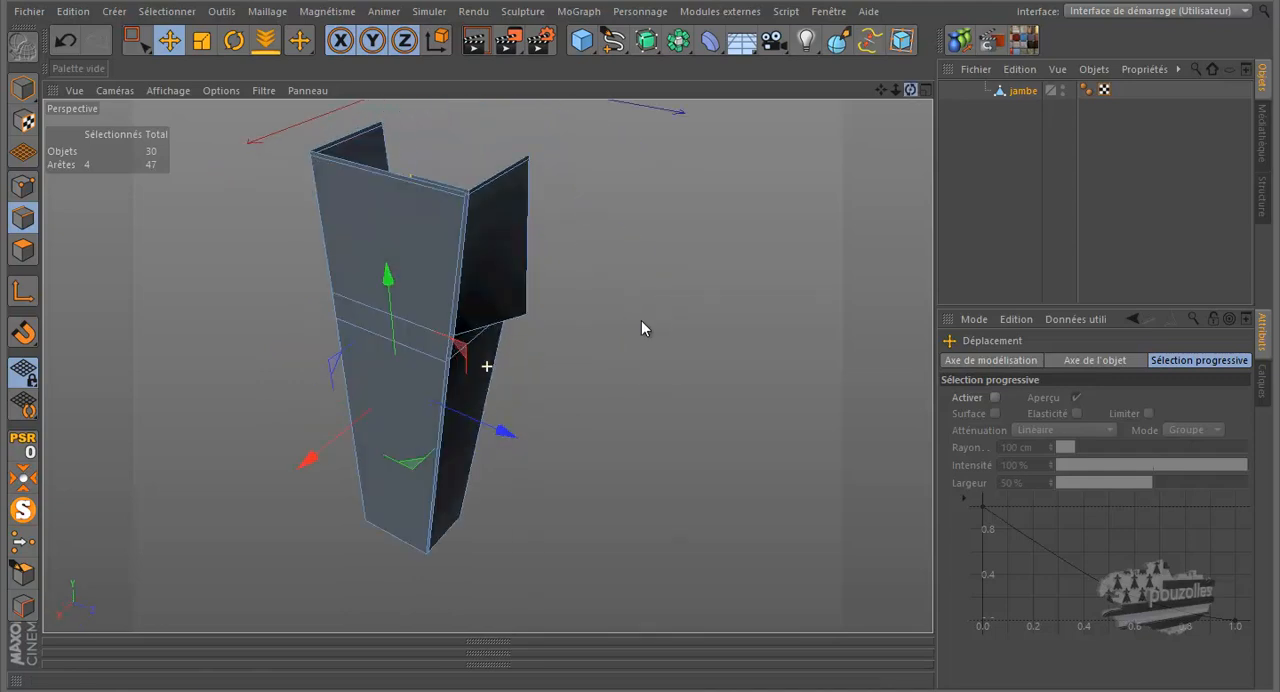
- Show the whole figure again and extrude three lengthwise edges on the outer side of the chaps along Z
left_click(24, 511)
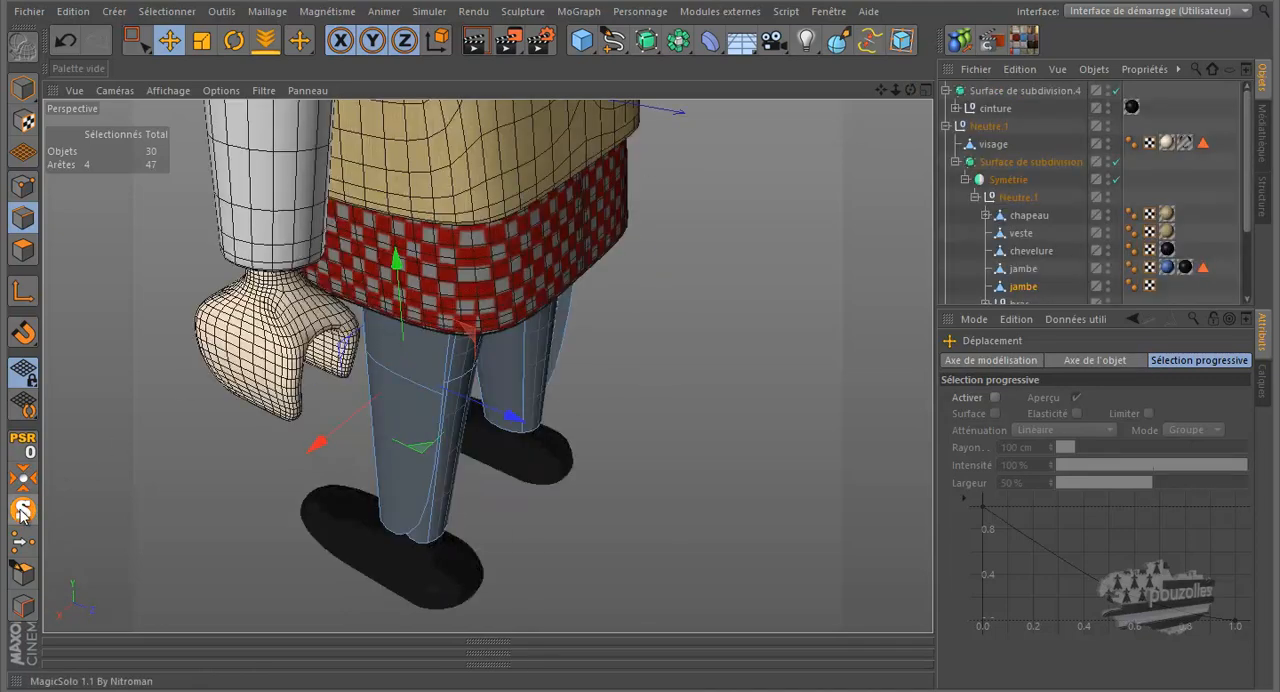
left_click_drag(911, 93, 640, 326)
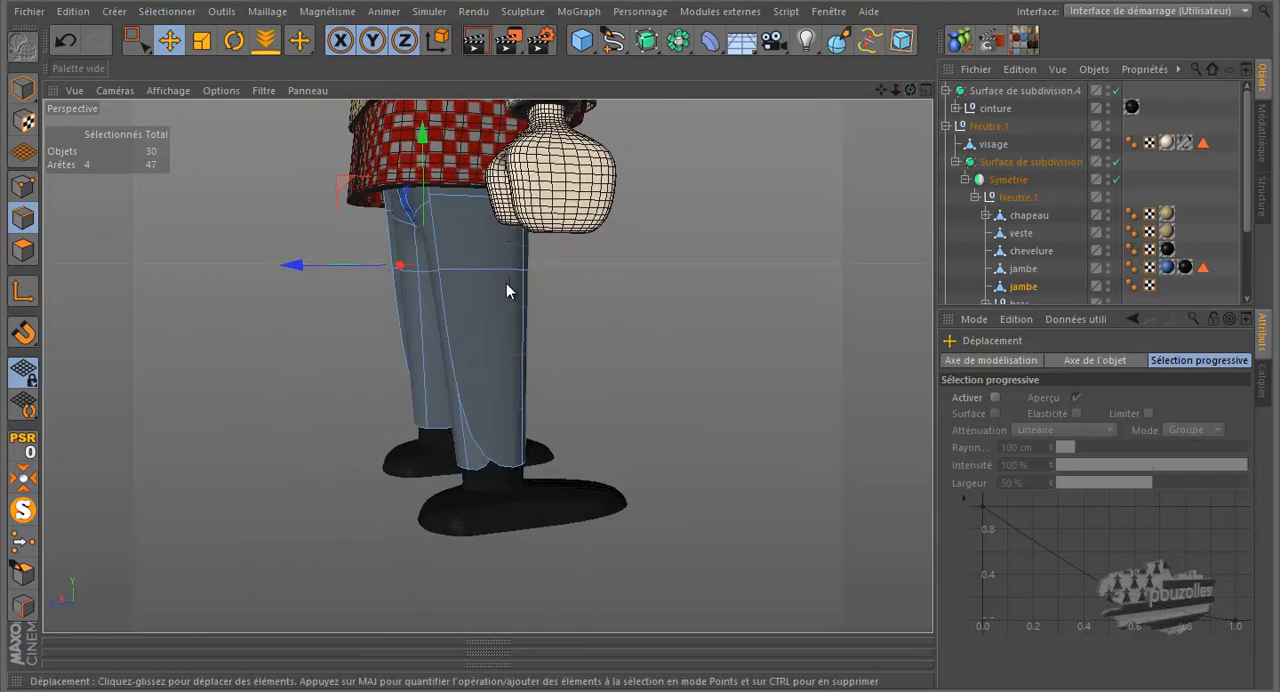
left_click_drag(911, 92, 641, 321)
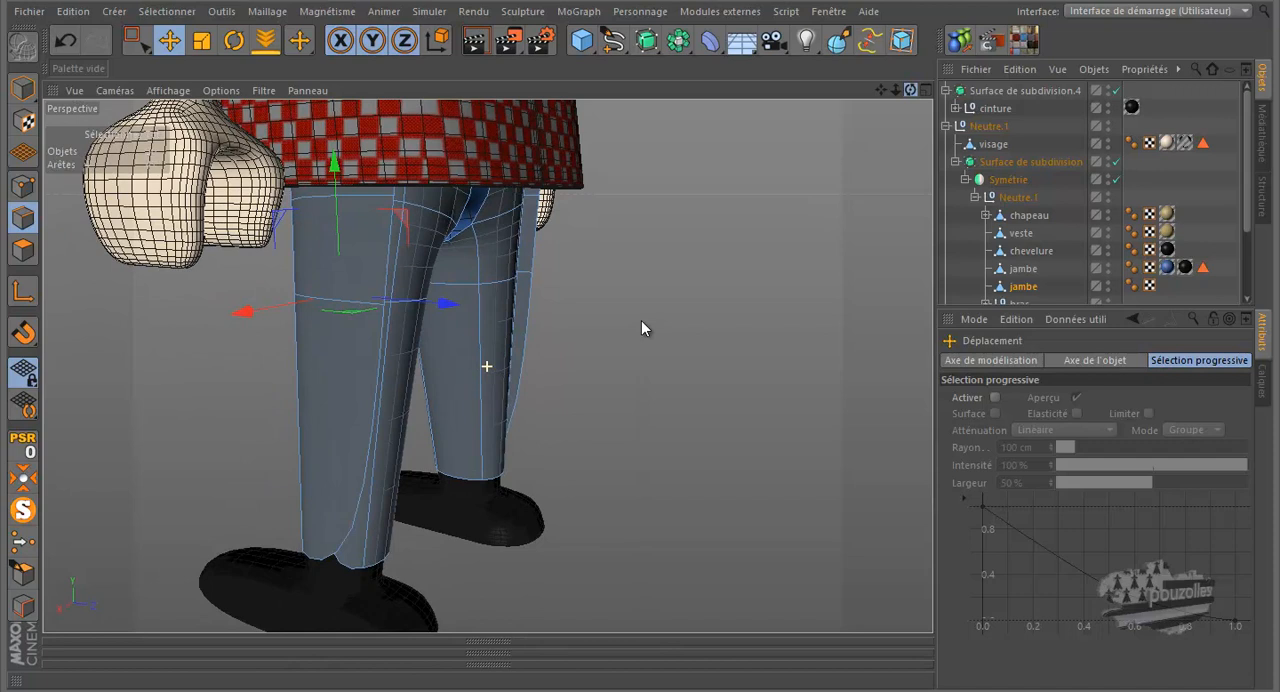
scroll(403, 556, "down", 1)
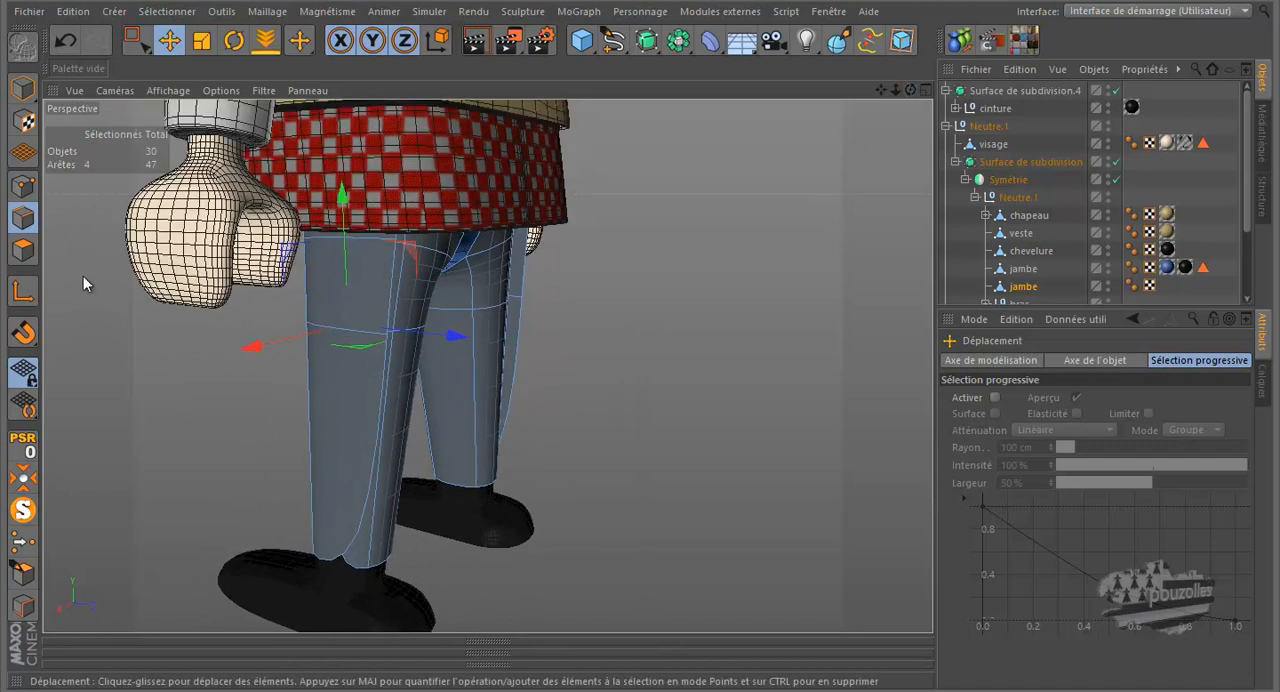
left_click(401, 247)
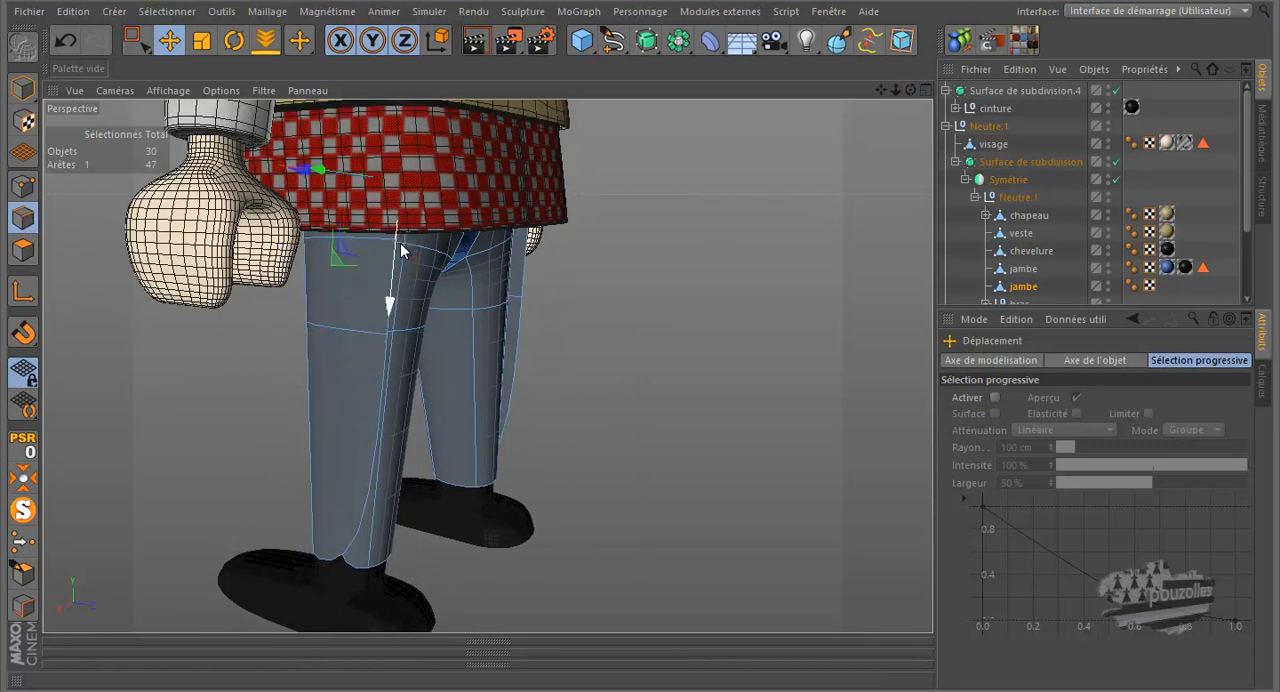
left_click(388, 333, "shift")
left_click(392, 387, "shift")
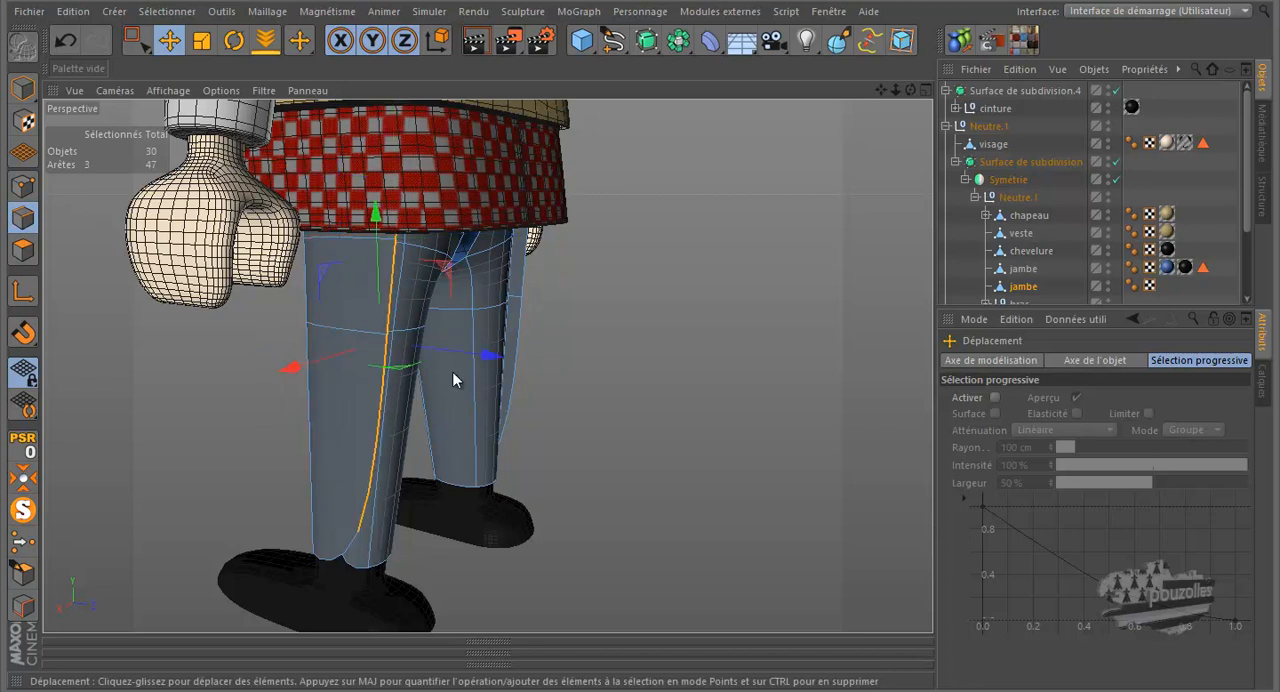
left_click_drag(491, 357, 506, 363)
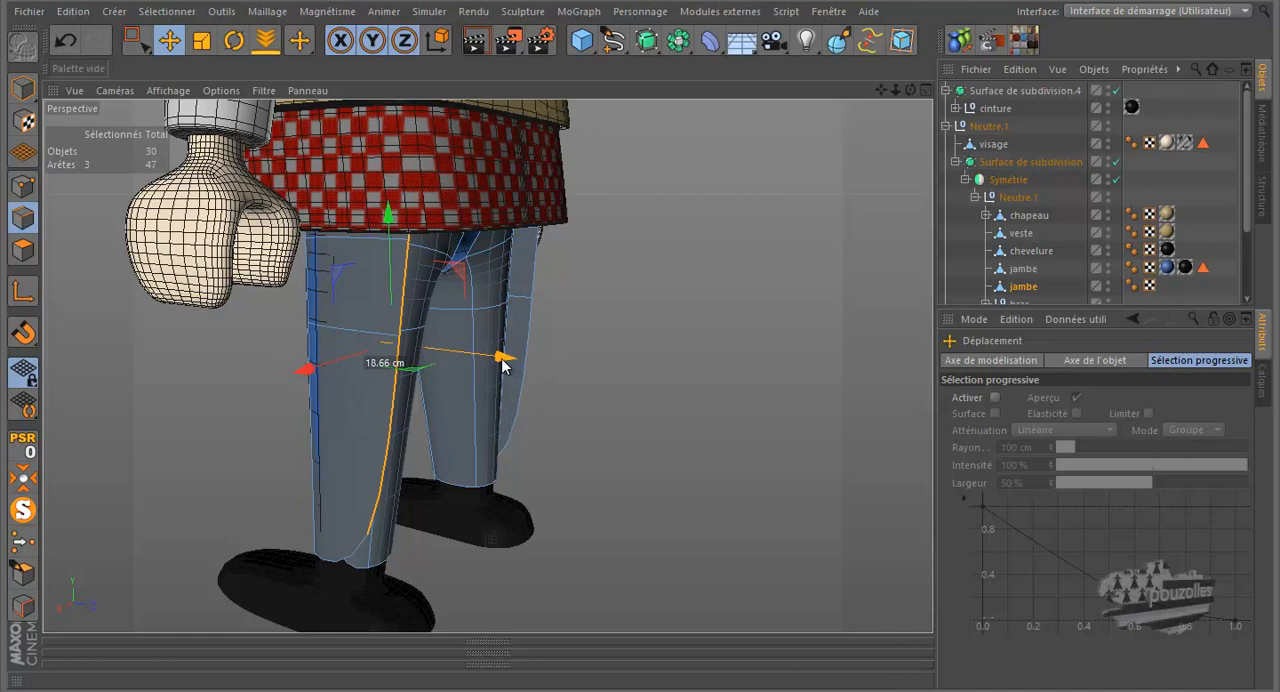
left_click(66, 40)
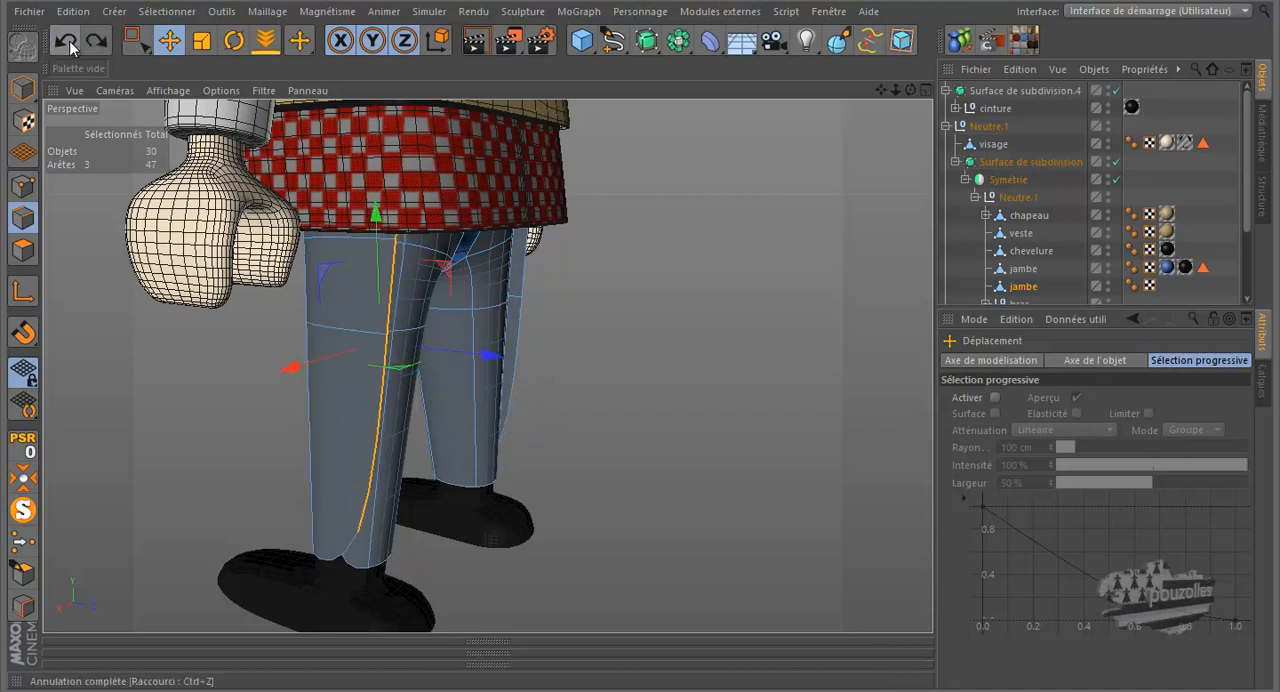
left_click_drag(490, 358, 509, 361)
mouse_move(657, 326)
left_mouse_down("alt")
mouse_move(646, 323)
mouse_move(676, 326)
mouse_move(642, 326)
mouse_move(654, 329)
left_mouse_up("alt")
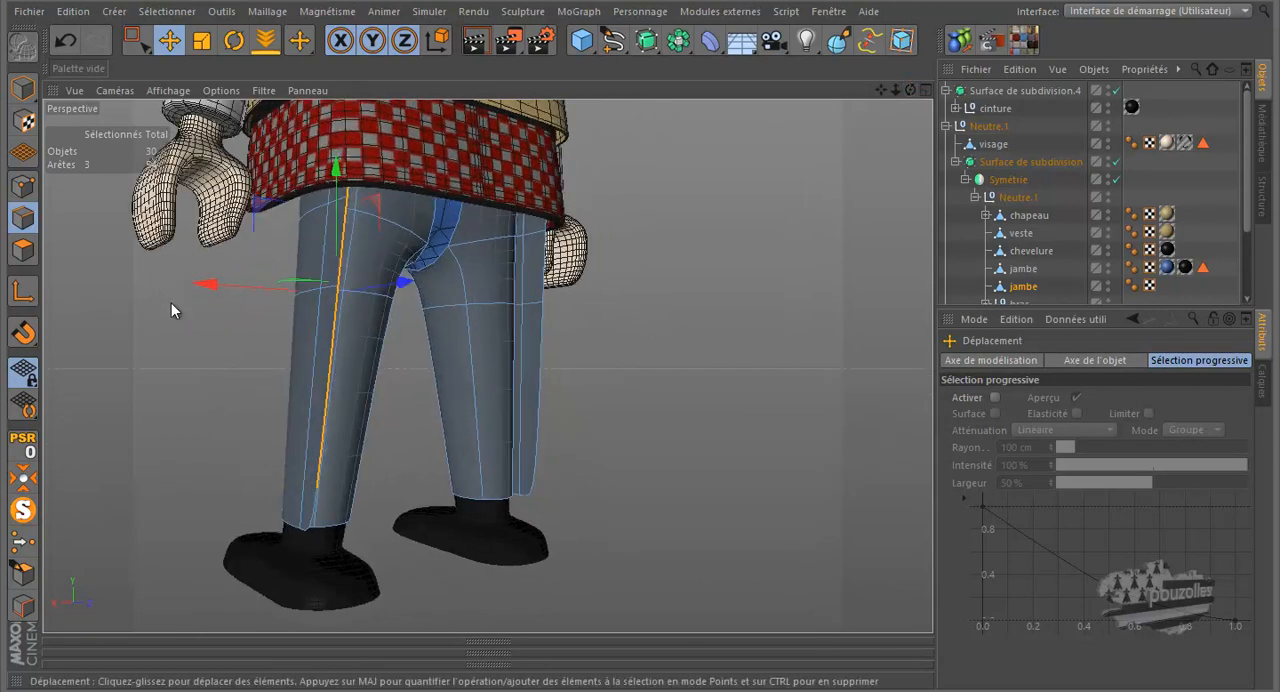
- Cut three horizontal loops around the chaps' leg with the Knife in loop mode: at mid-thigh, knee and shin
scroll(368, 520, "up", 2)
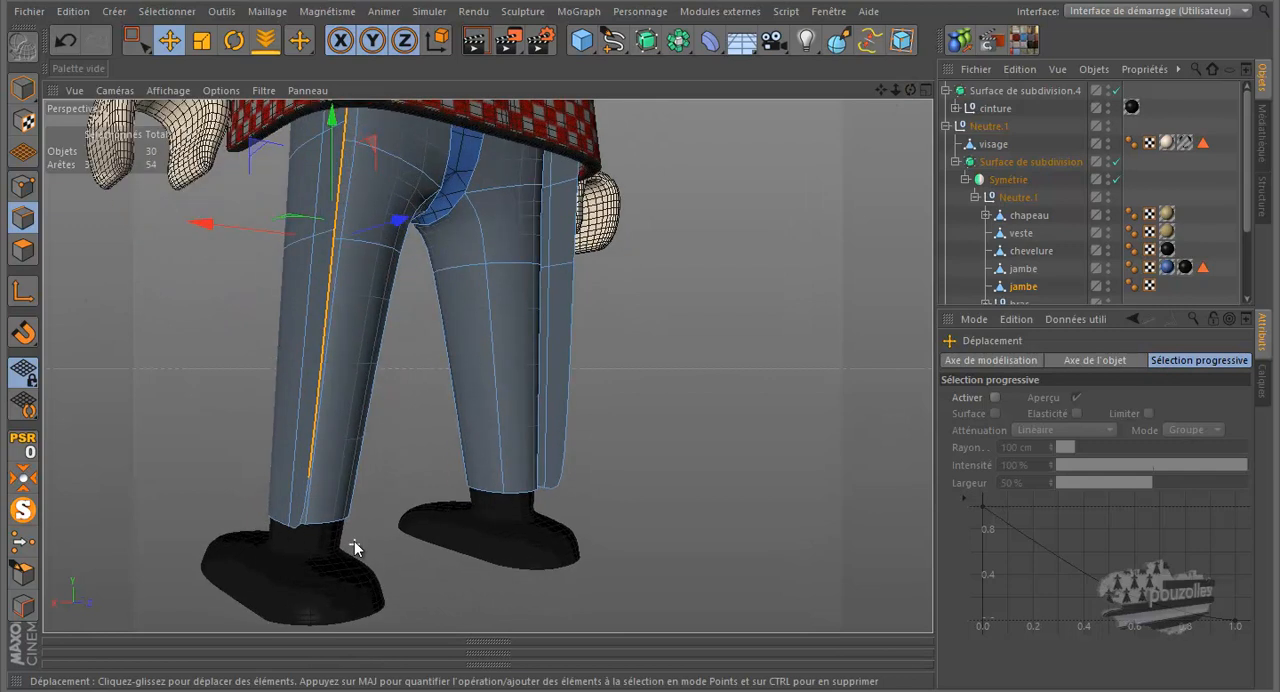
key("k")
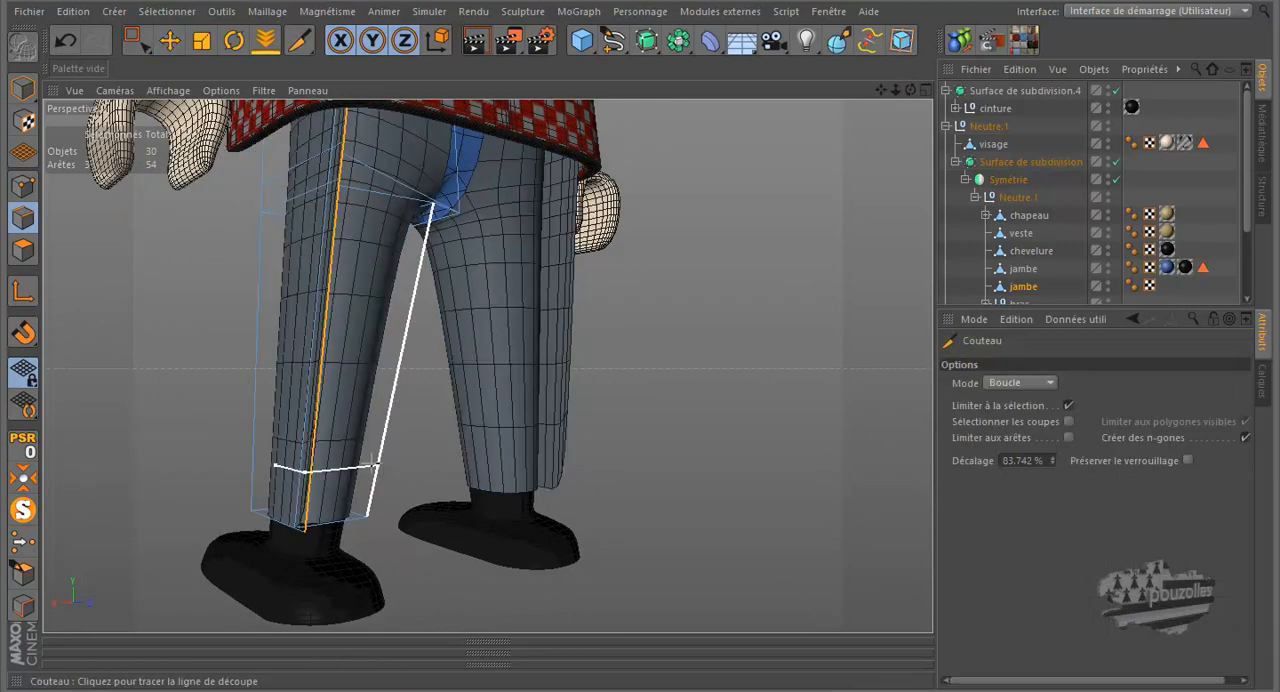
left_click(23, 187)
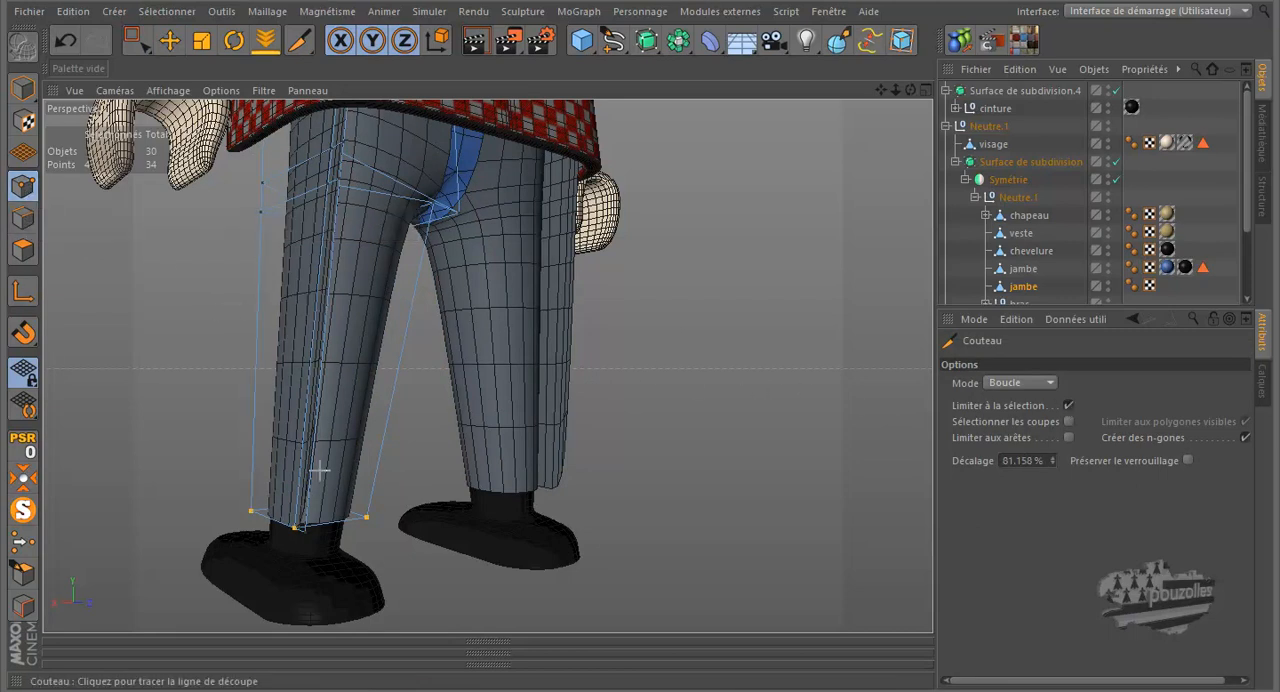
left_click(330, 272)
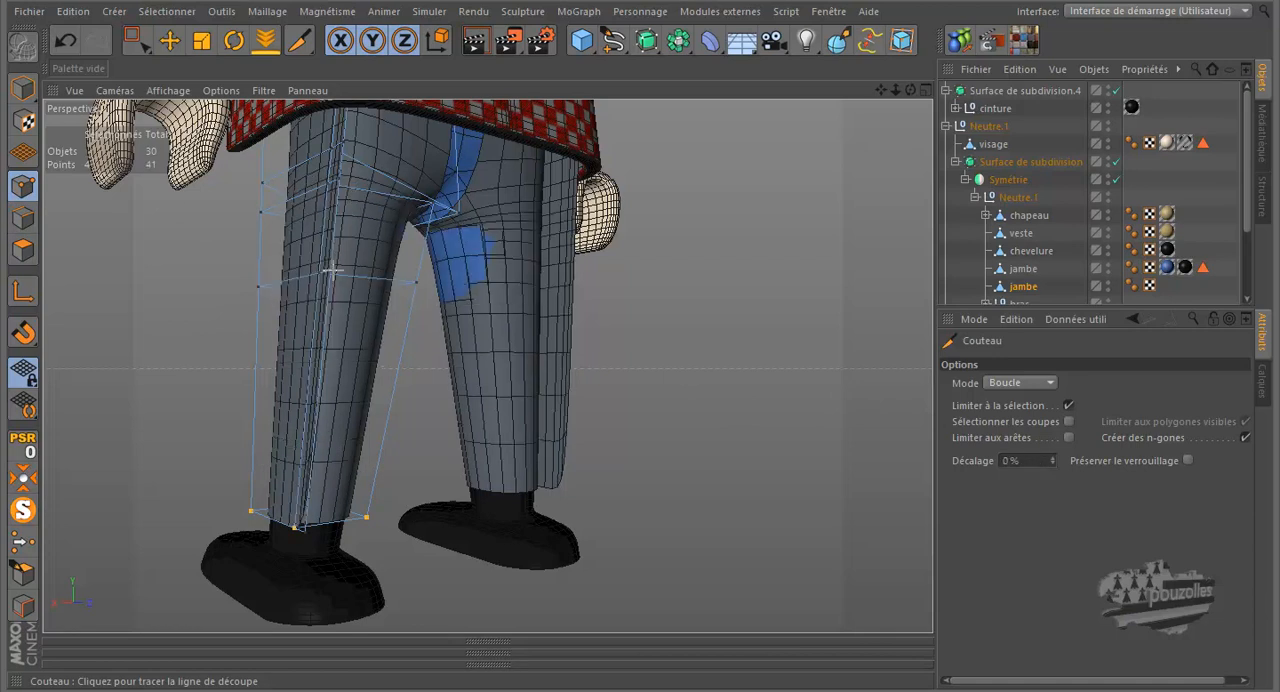
left_click(320, 372)
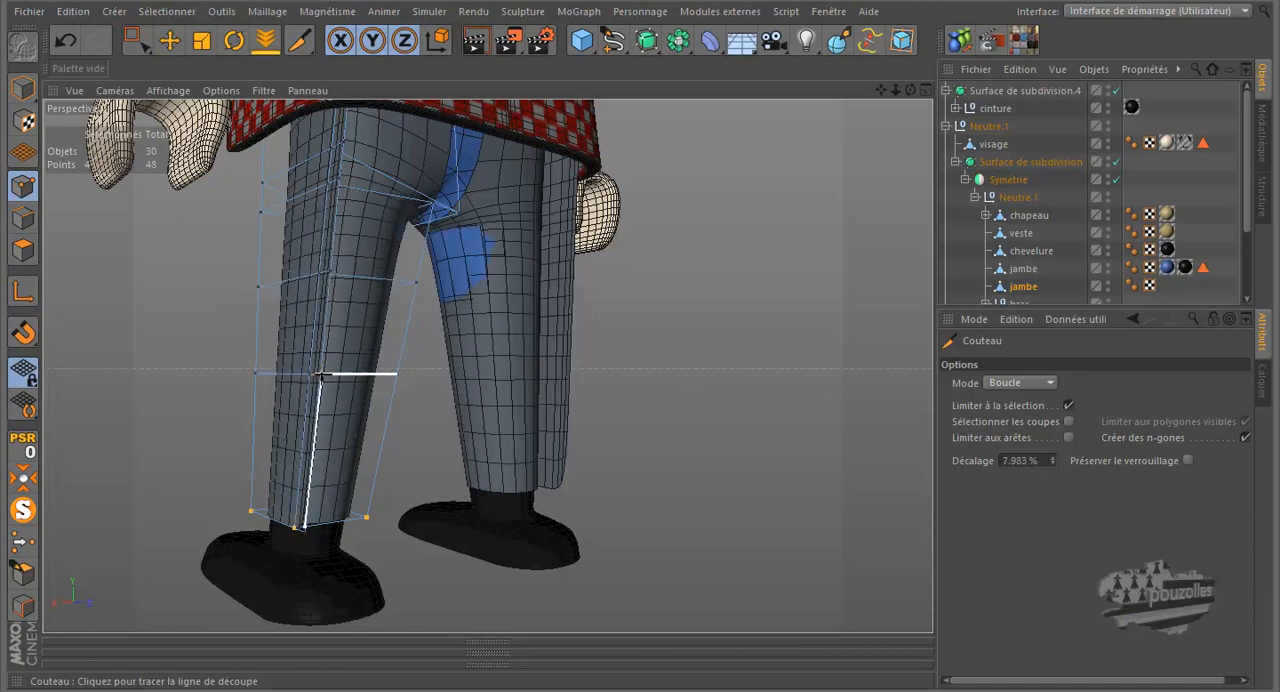
left_click(312, 443)
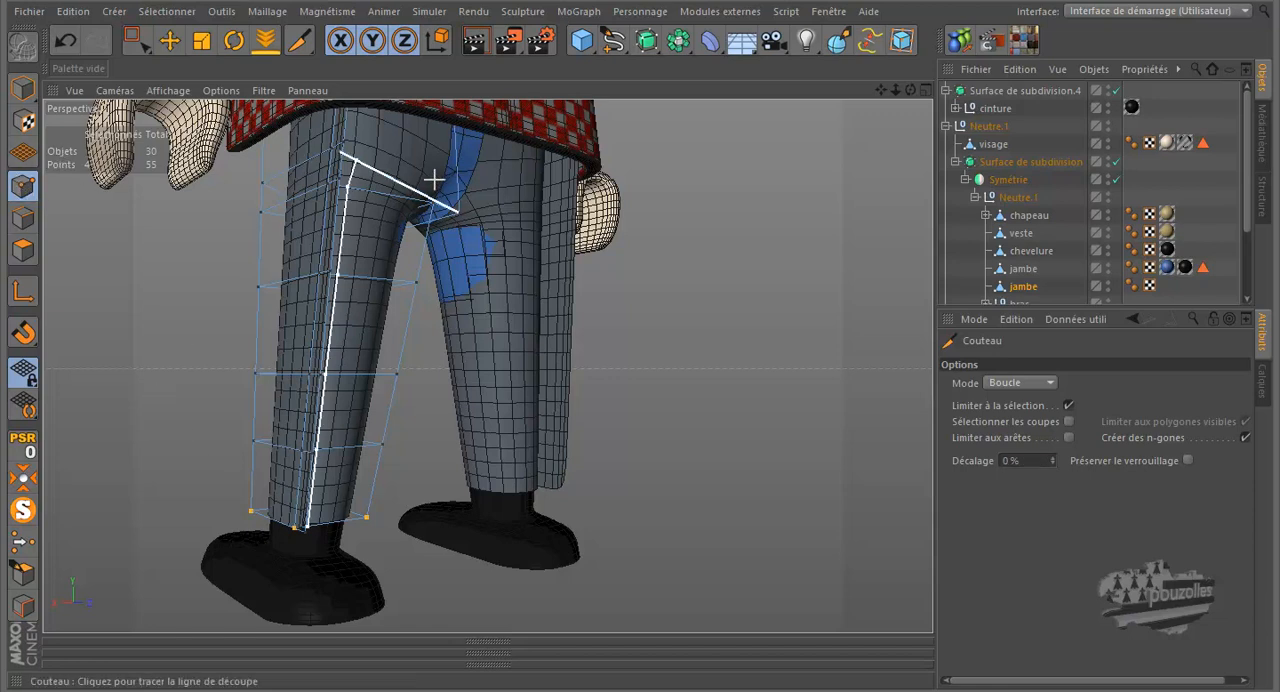
- Move the inner-thigh point just below the crotch slightly along X and render the view to check the chaps
left_click(170, 38)
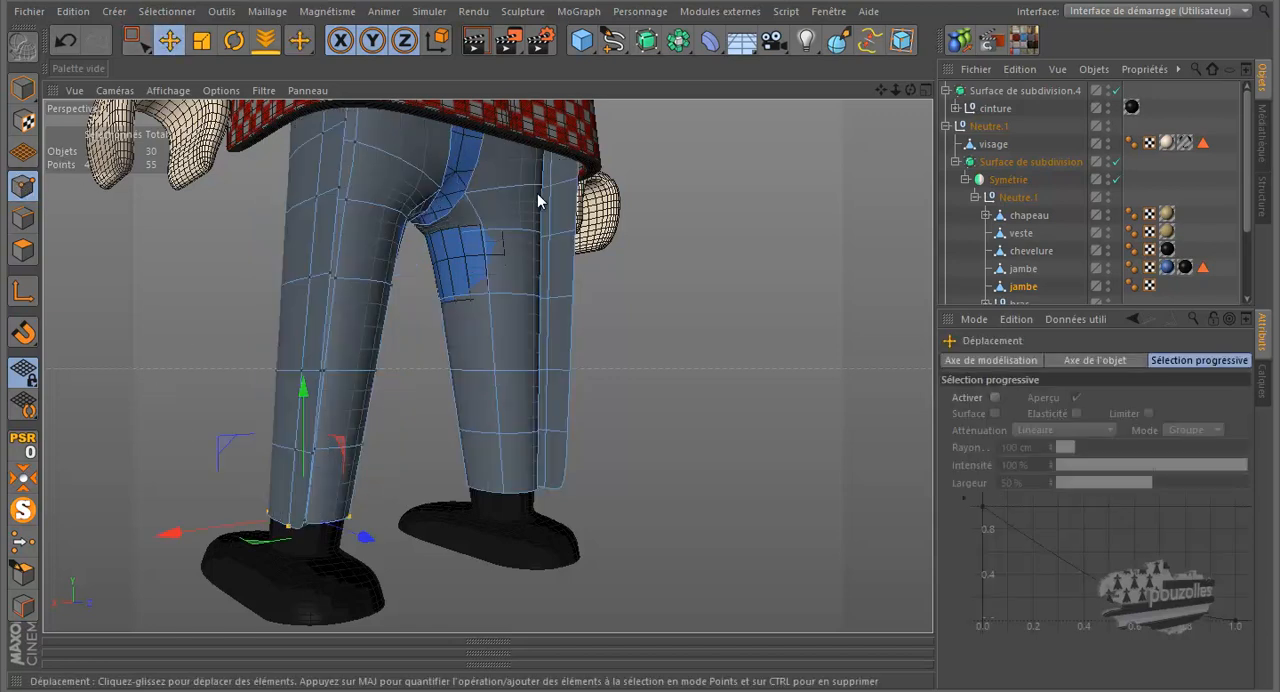
mouse_move(909, 90)
left_mouse_down()
mouse_move(626, 324)
mouse_move(901, 98)
left_mouse_up()
left_click(374, 236)
left_click_drag(310, 241, 319, 241)
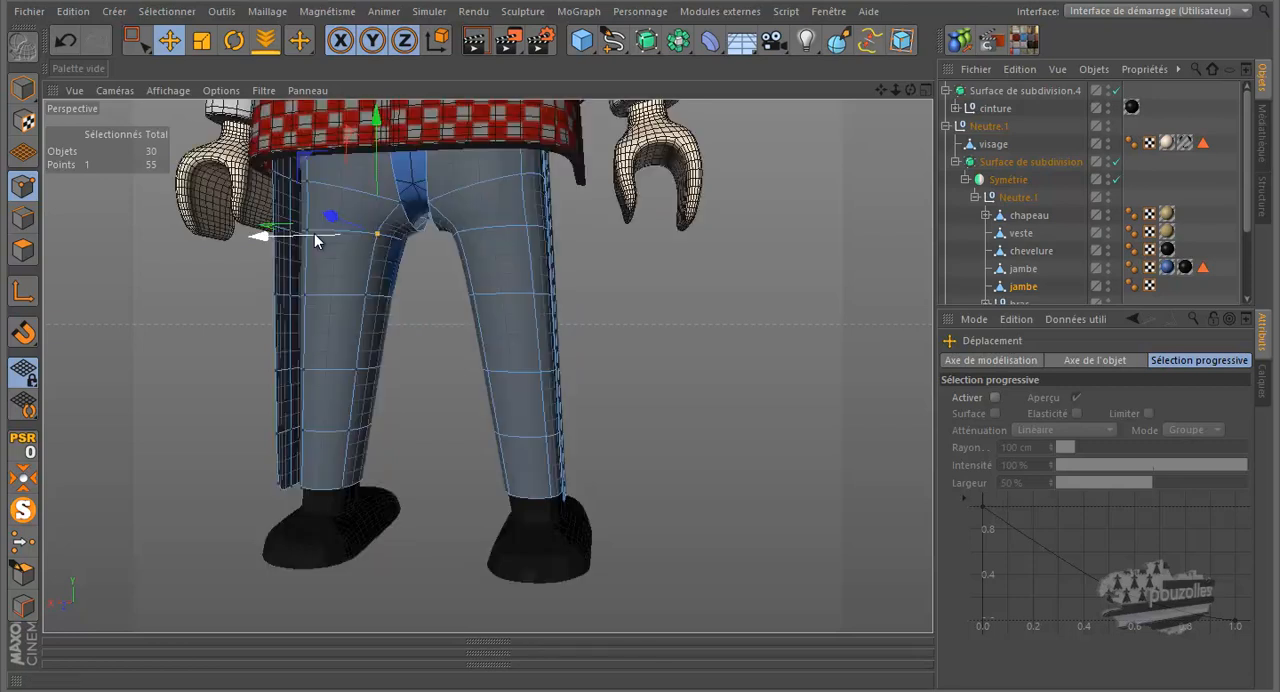
left_click_drag(909, 88, 735, 247)
left_click_drag(911, 88, 643, 322)
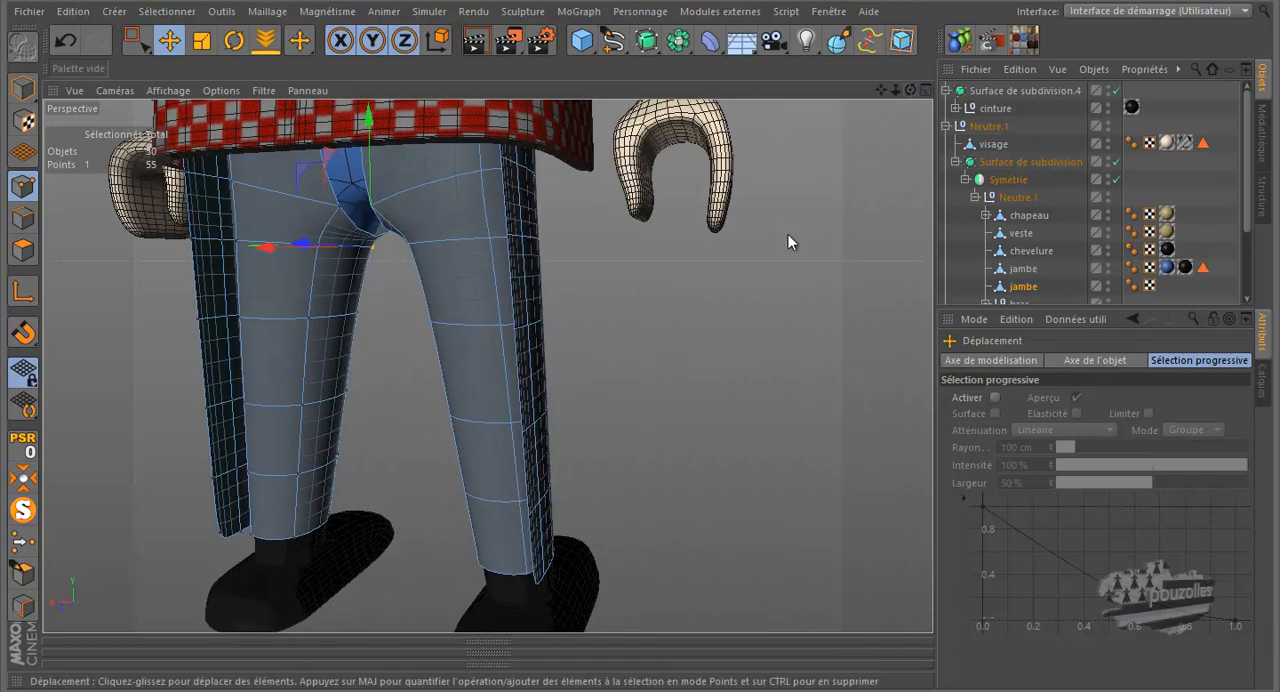
scroll(787, 234, "down", 3)
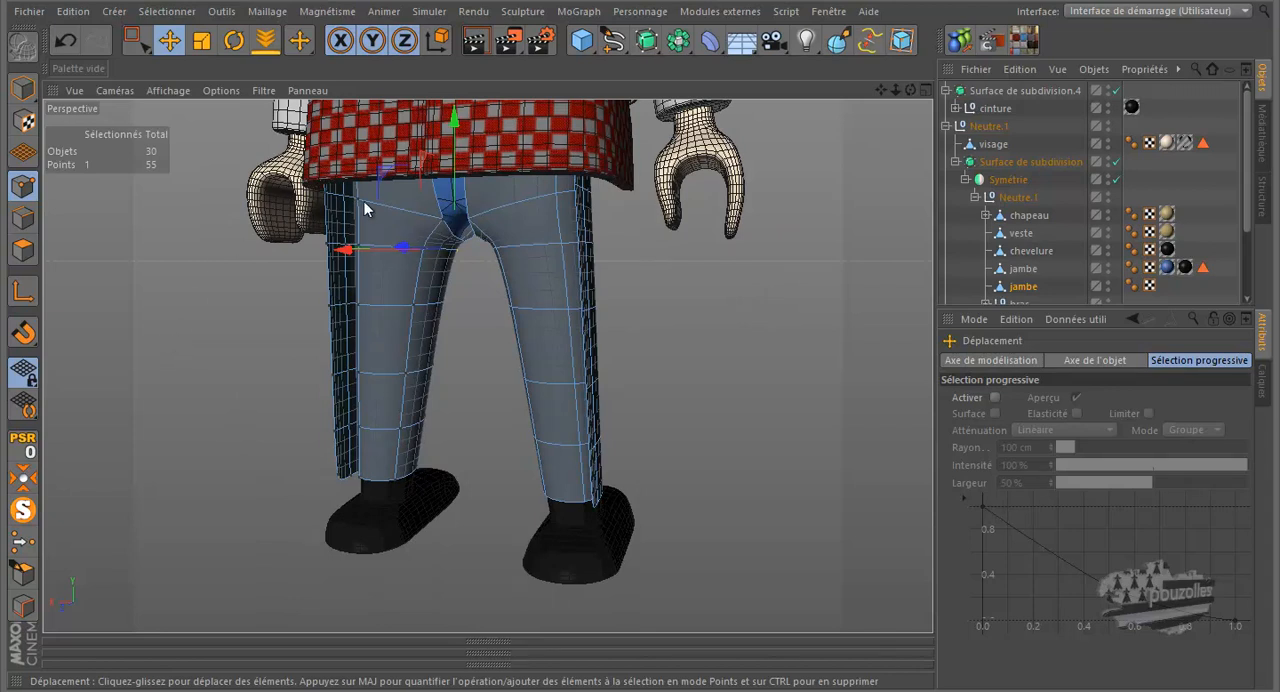
left_click(474, 40)
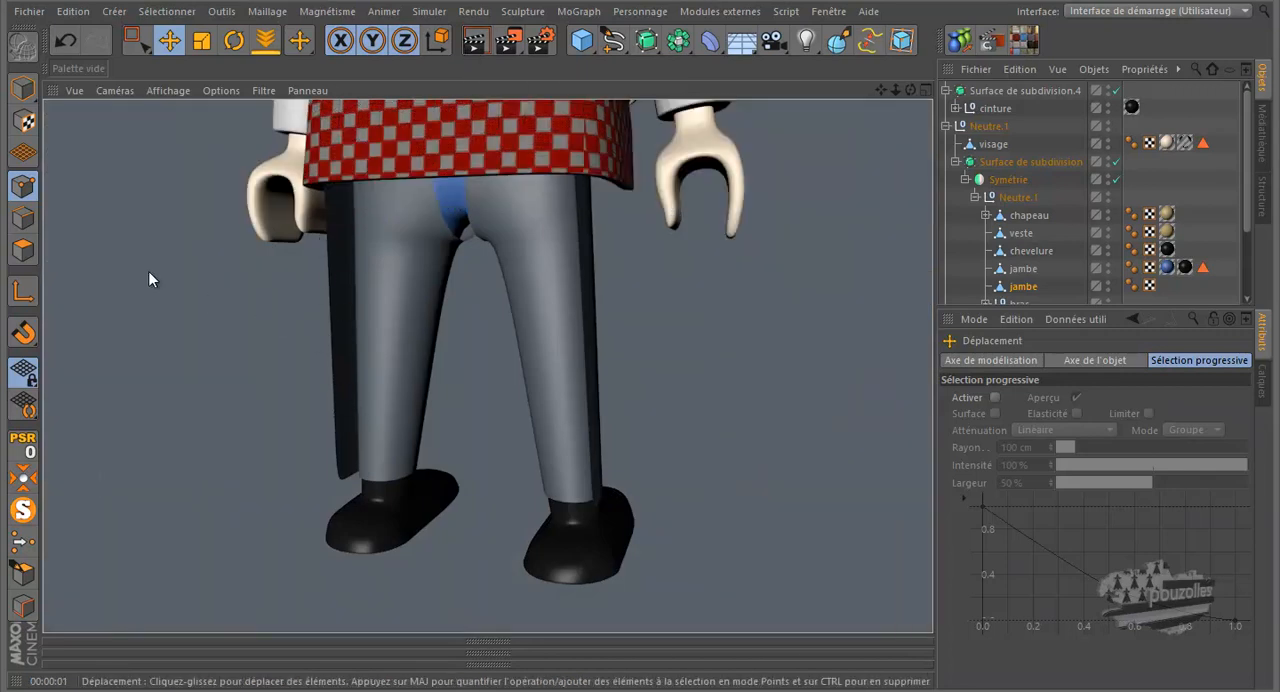
- Select all polygons of the chaps, isolate the object, and extrude them with an offset of 0.9 cm
left_click(23, 250)
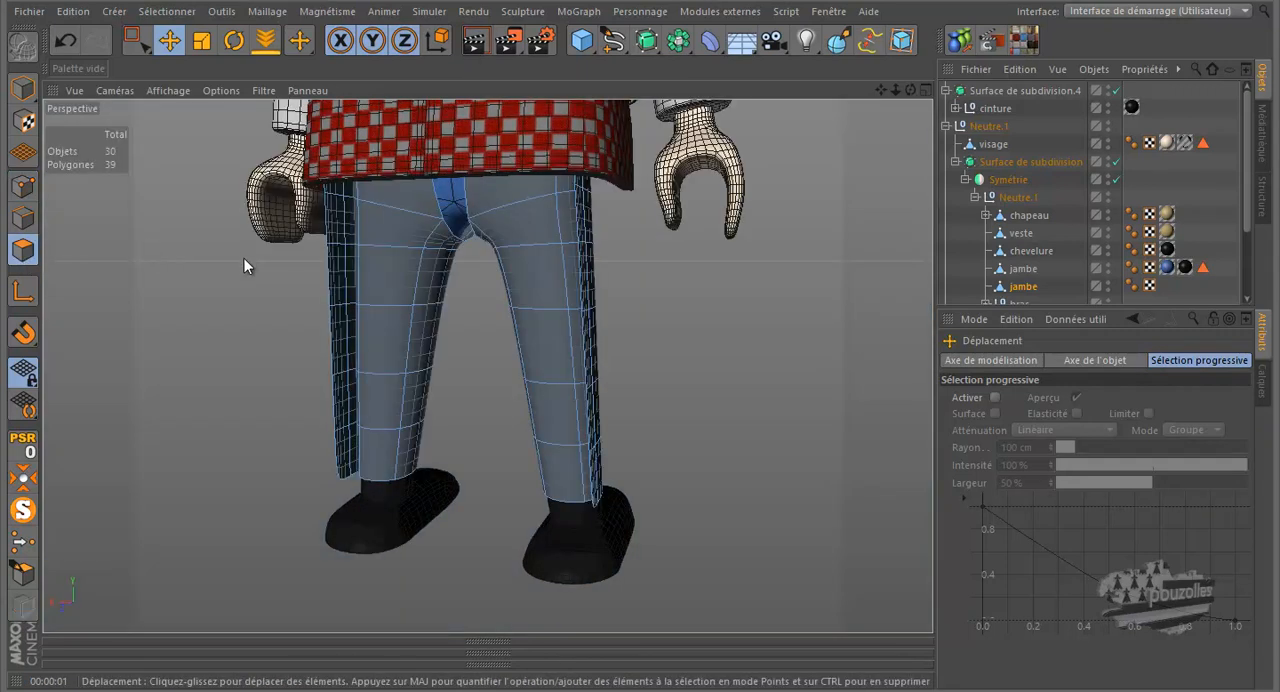
key("ctrl+a")
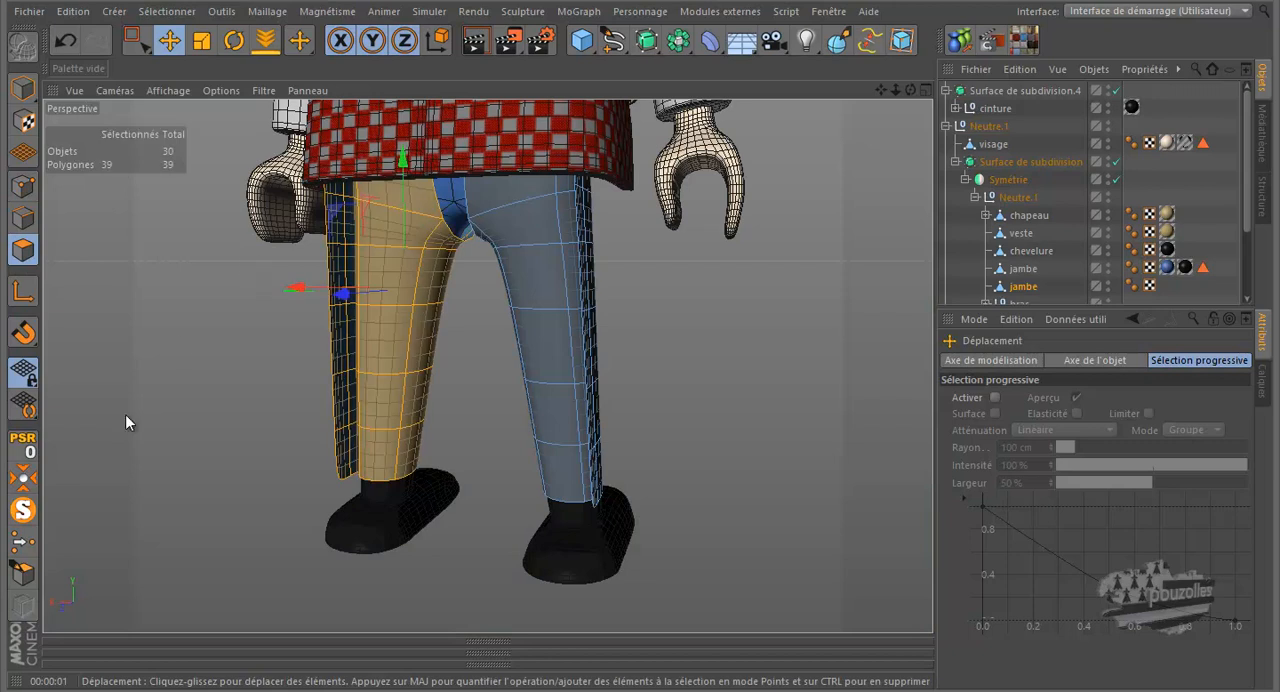
left_click(24, 510)
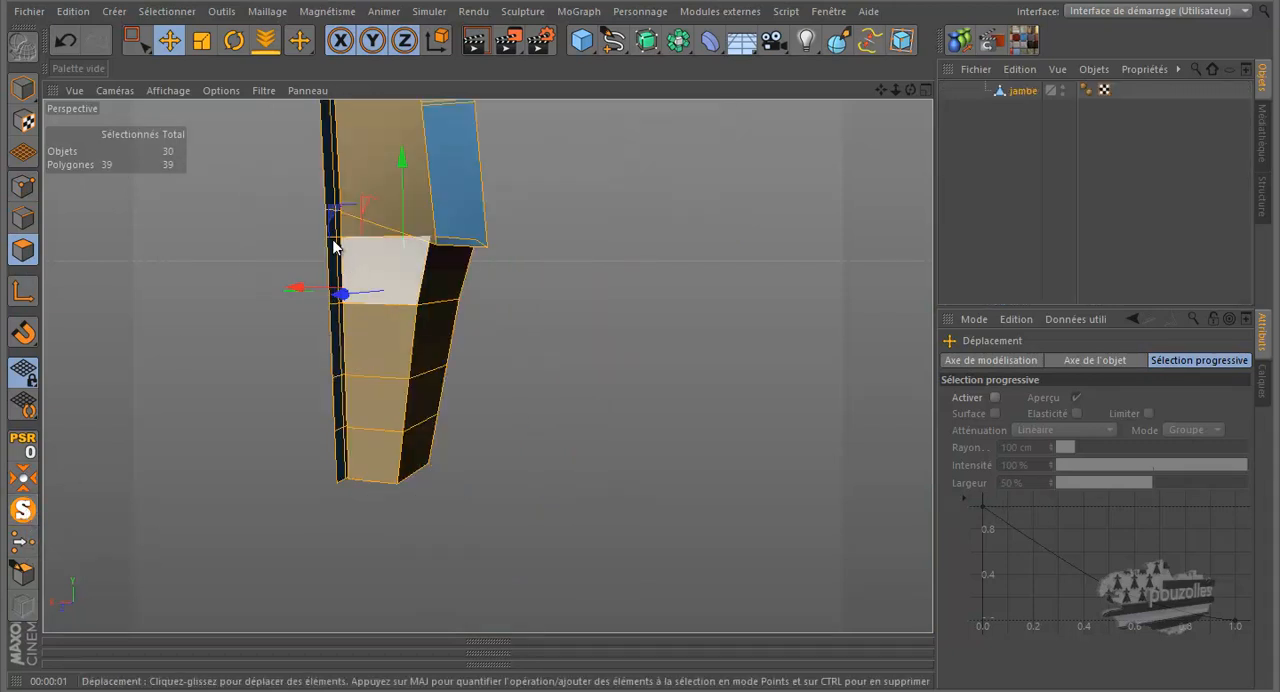
scroll(314, 153, "up", 6)
left_click_drag(881, 90, 643, 322)
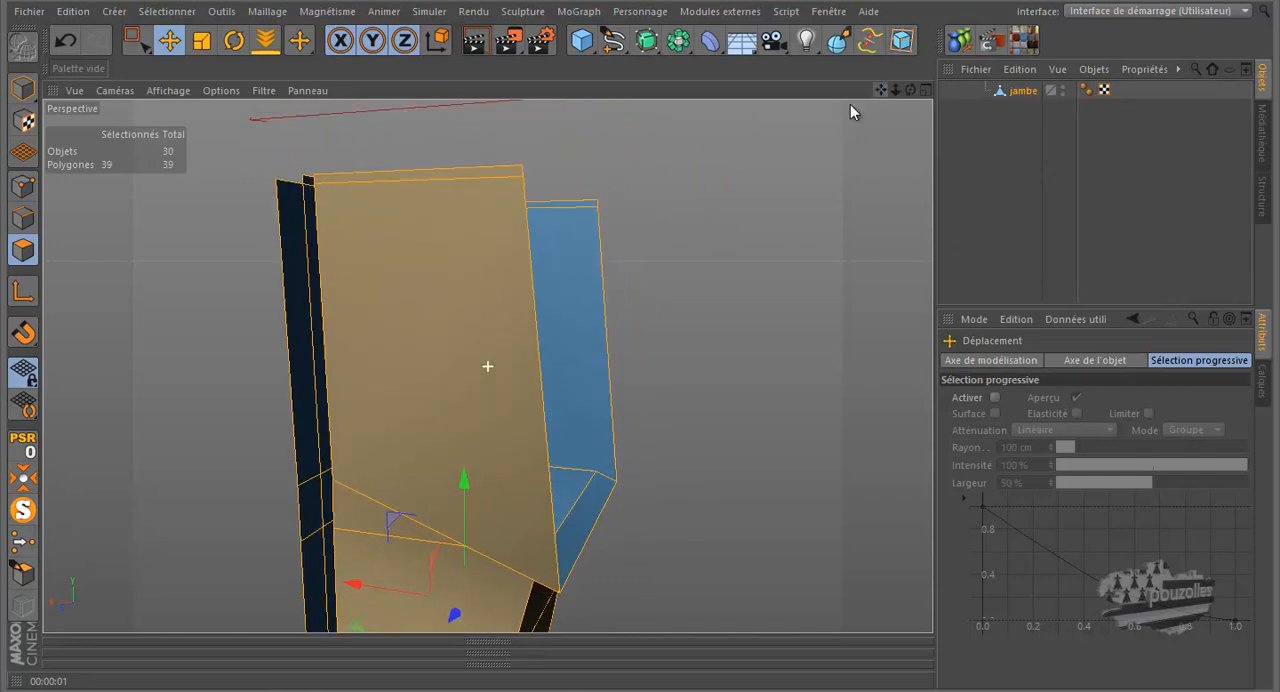
scroll(751, 157, "down", 1)
scroll(751, 157, "down", 1)
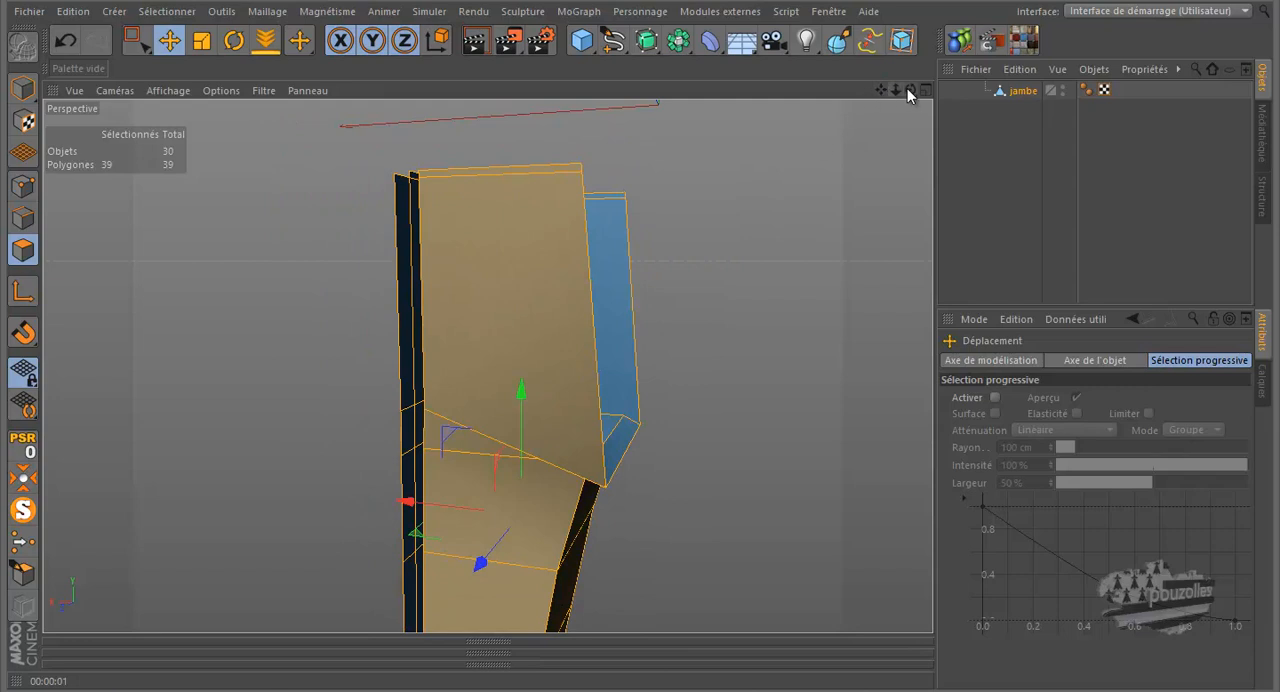
mouse_move(640, 324)
left_mouse_down()
mouse_move(632, 312)
mouse_move(642, 329)
left_mouse_up()
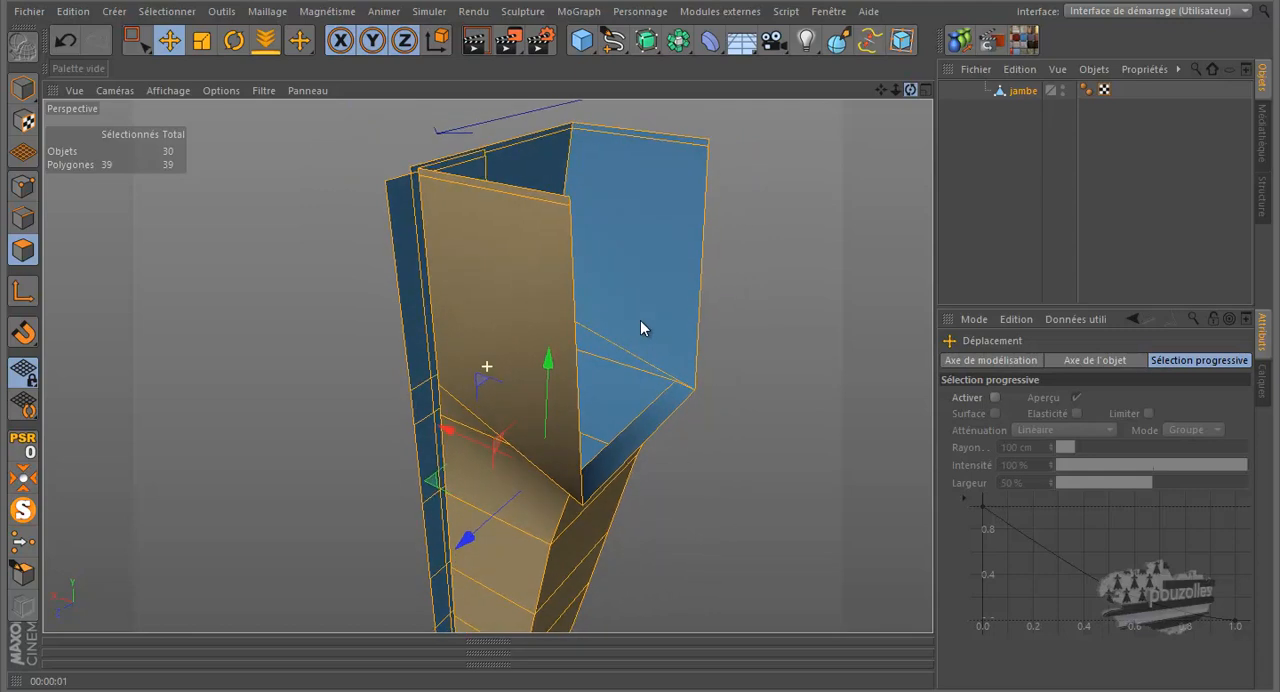
left_click_drag(642, 329, 642, 329)
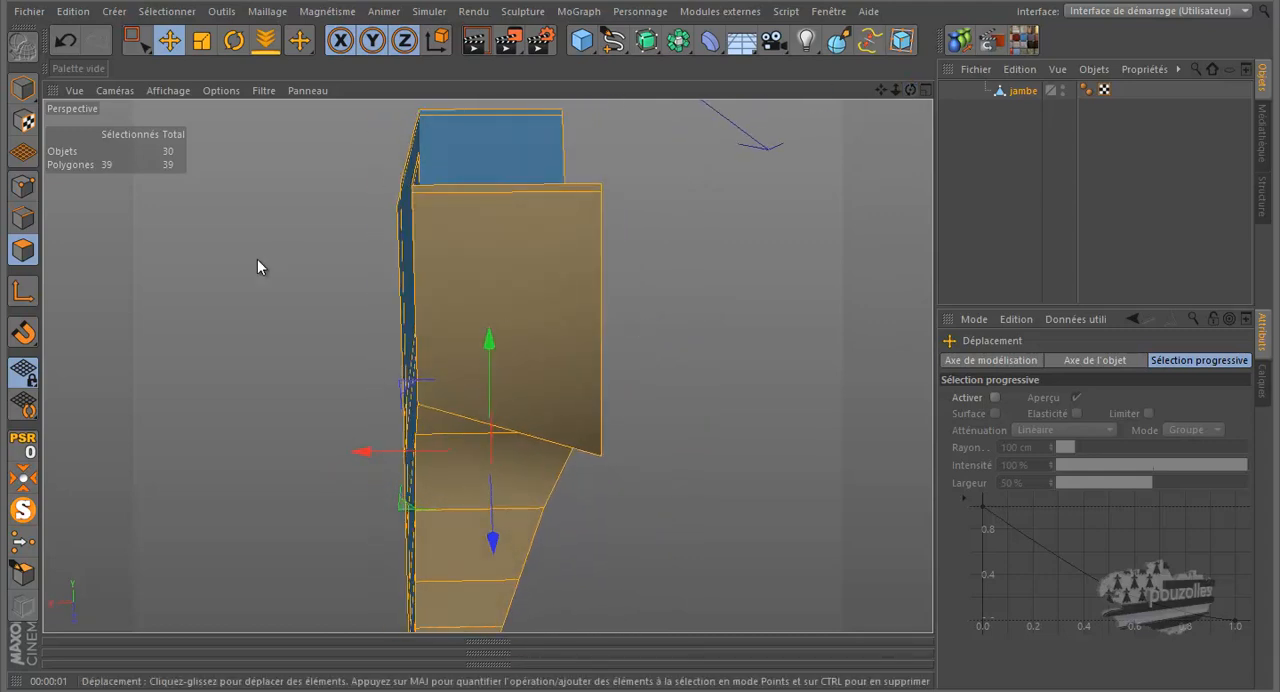
right_click(187, 235)
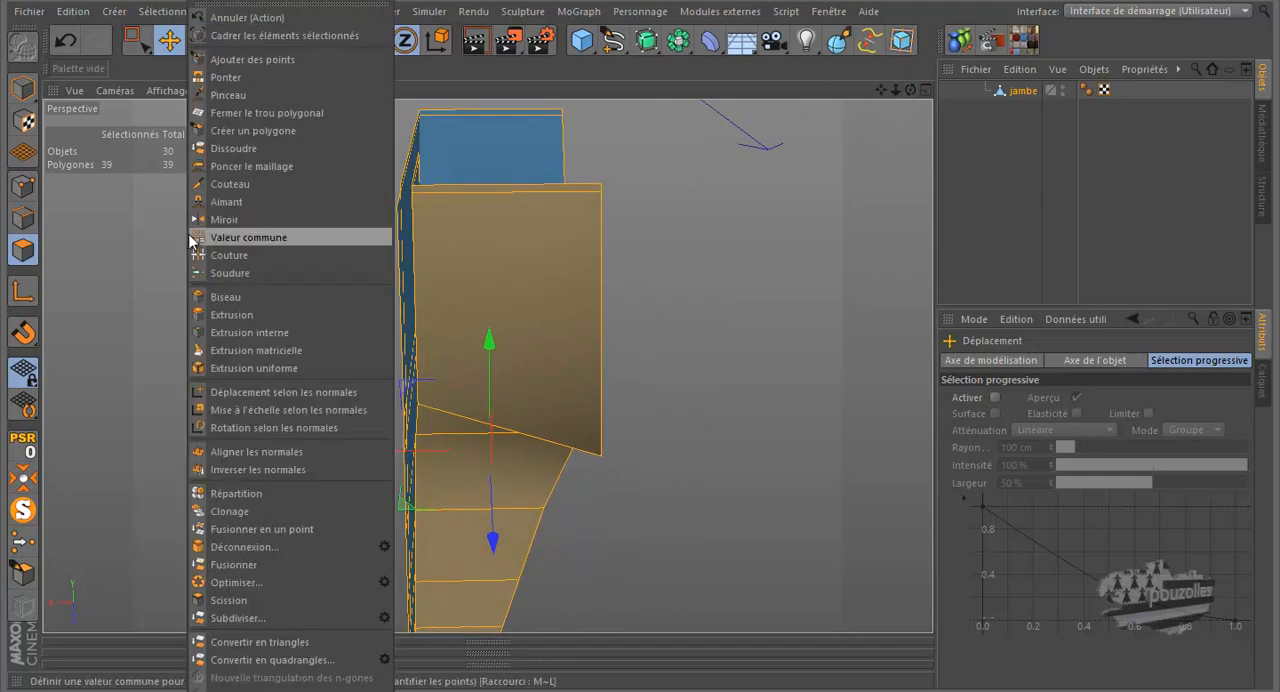
left_click(244, 315)
left_click_drag(716, 238, 645, 322)
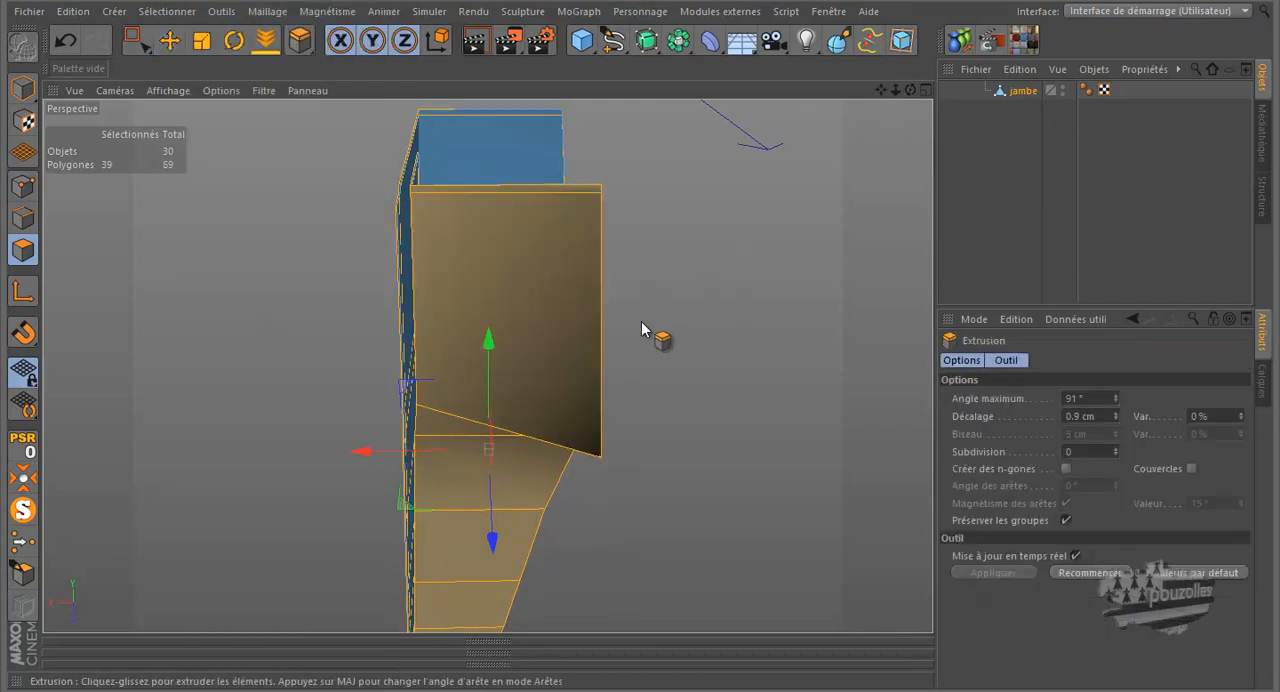
- Undo the 0.9 cm extrusion and try extruding all chaps polygons inward twice, ending with an offset of -1.3 cm
left_click(66, 40)
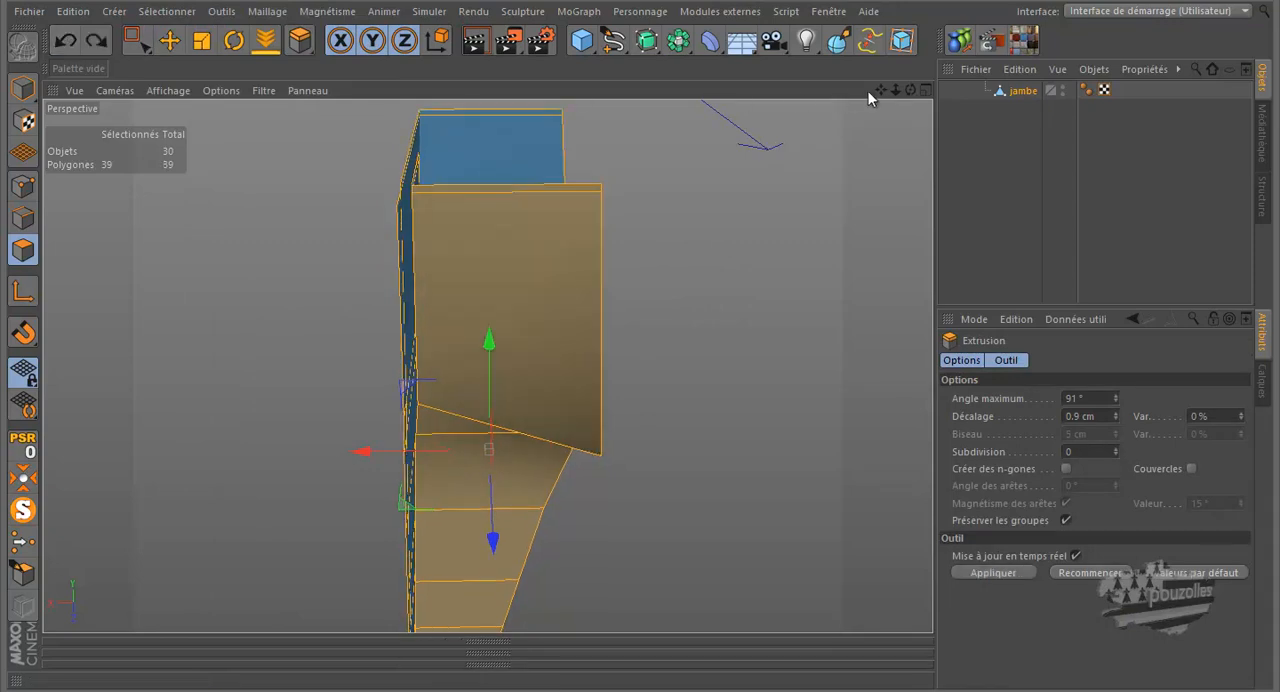
left_click_drag(881, 92, 643, 328)
left_click_drag(905, 91, 643, 326)
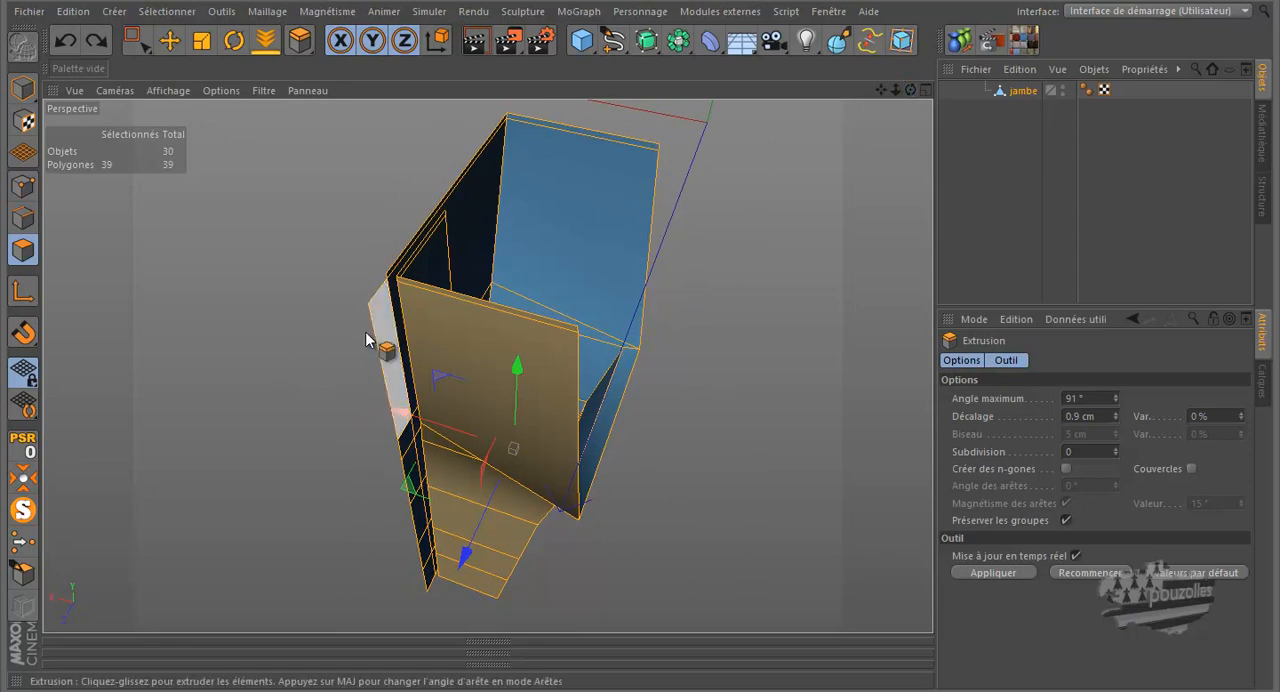
scroll(360, 329, "up", 6)
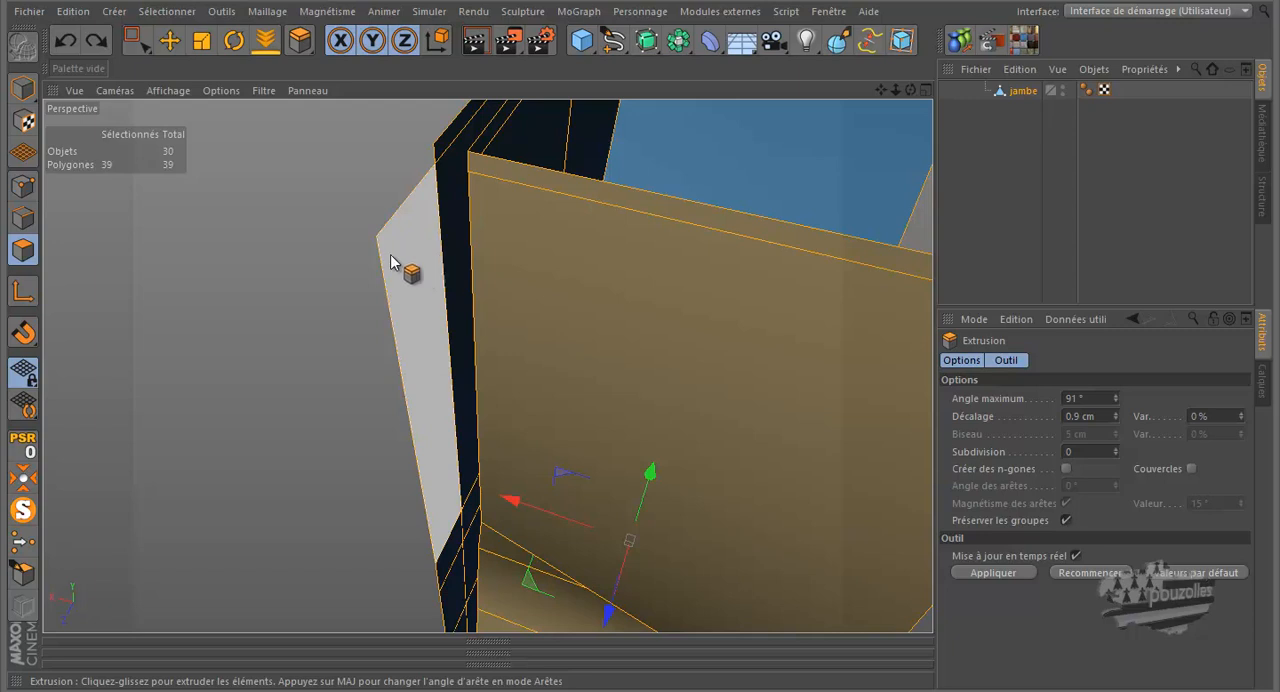
left_click_drag(370, 261, 325, 258, "alt")
scroll(278, 268, "up", 3)
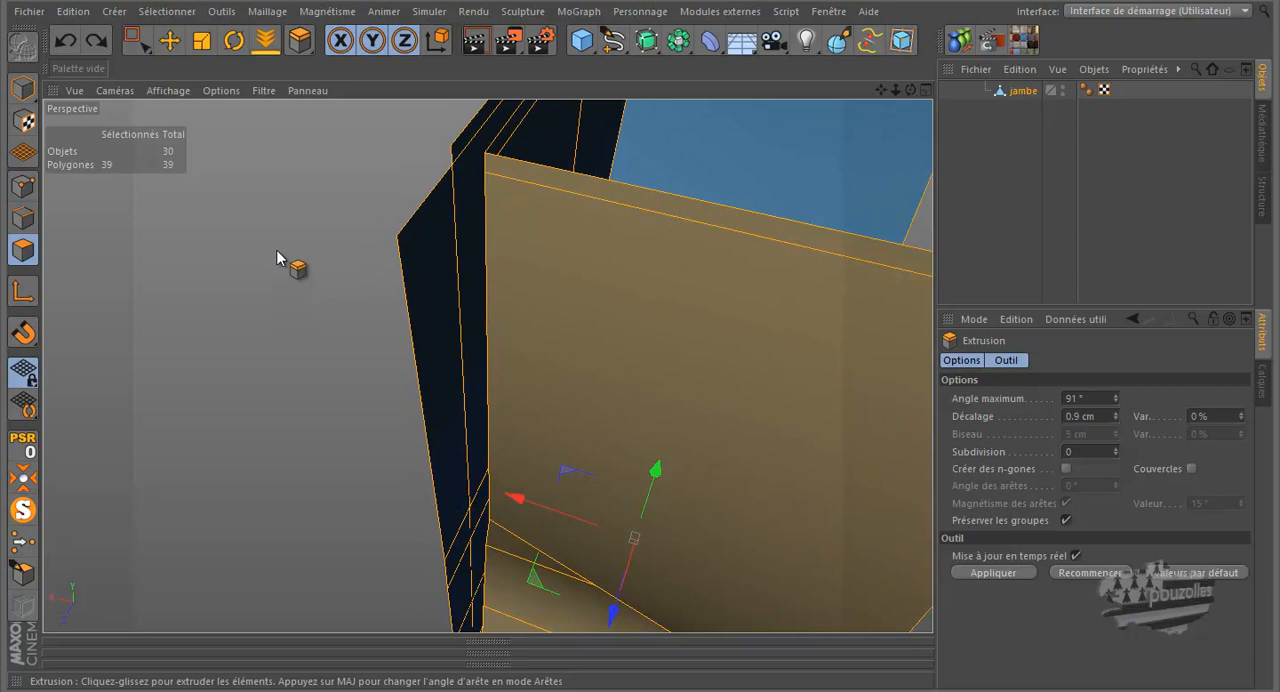
left_click_drag(646, 331, 640, 328)
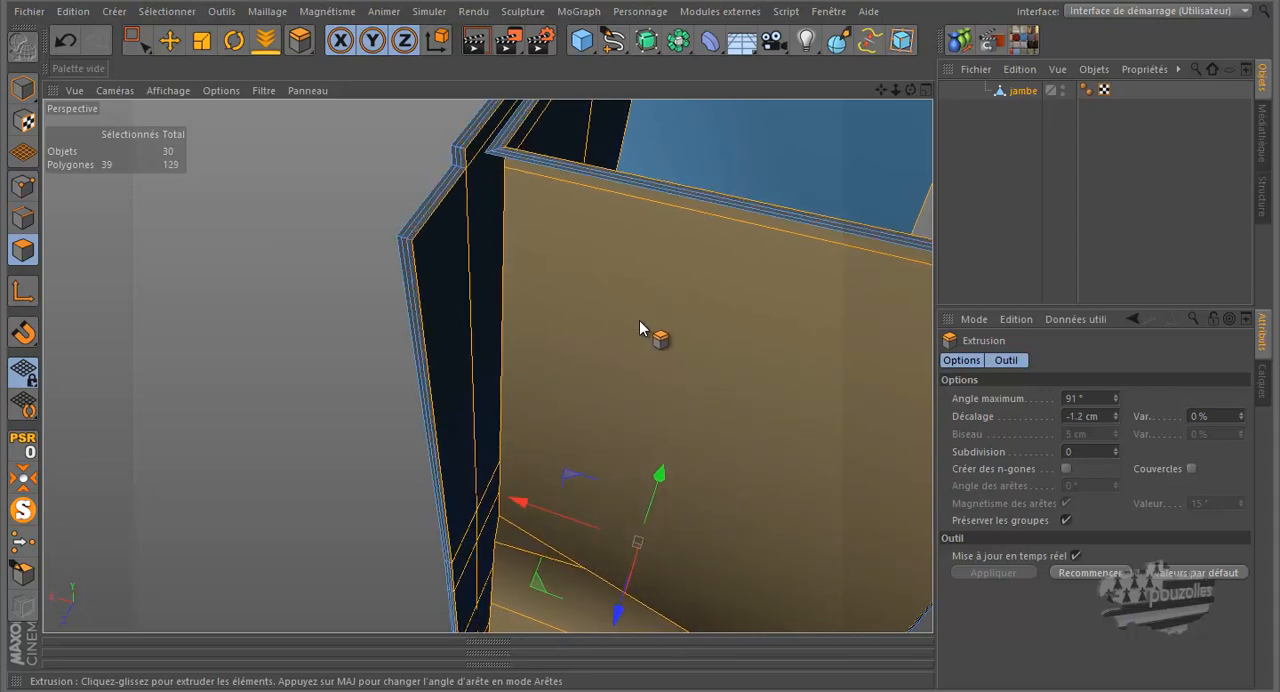
scroll(277, 254, "down", 3)
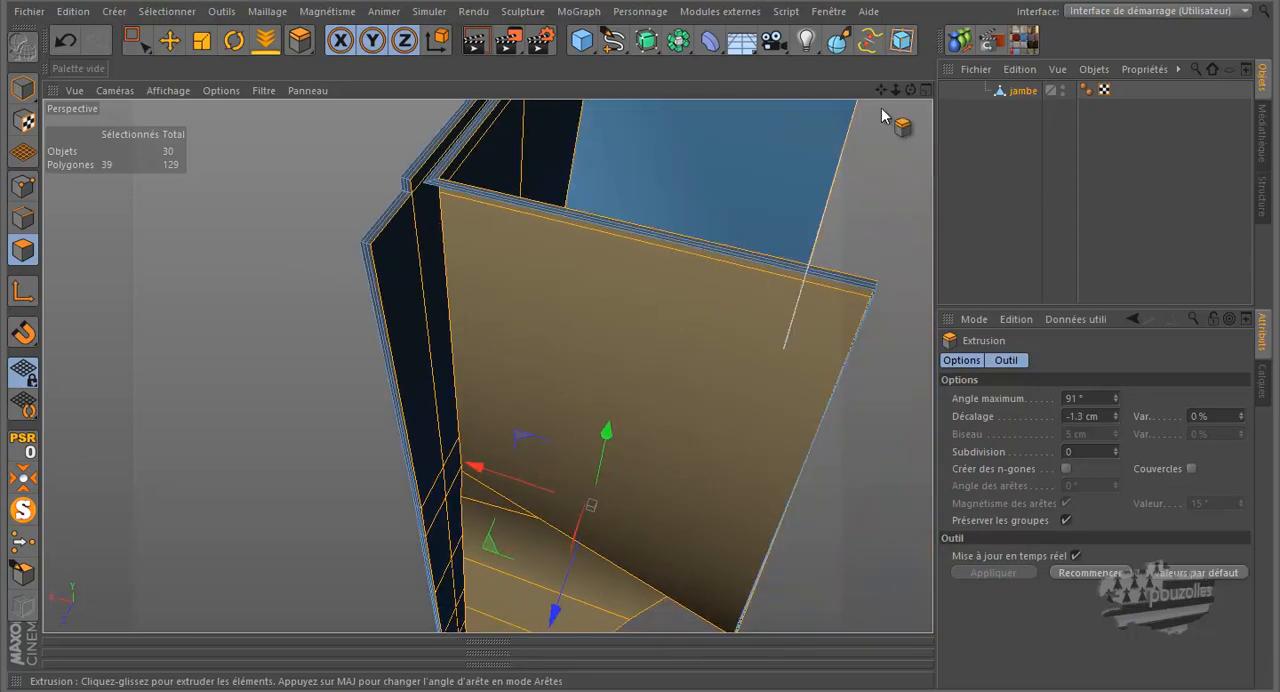
left_click_drag(910, 90, 813, 123)
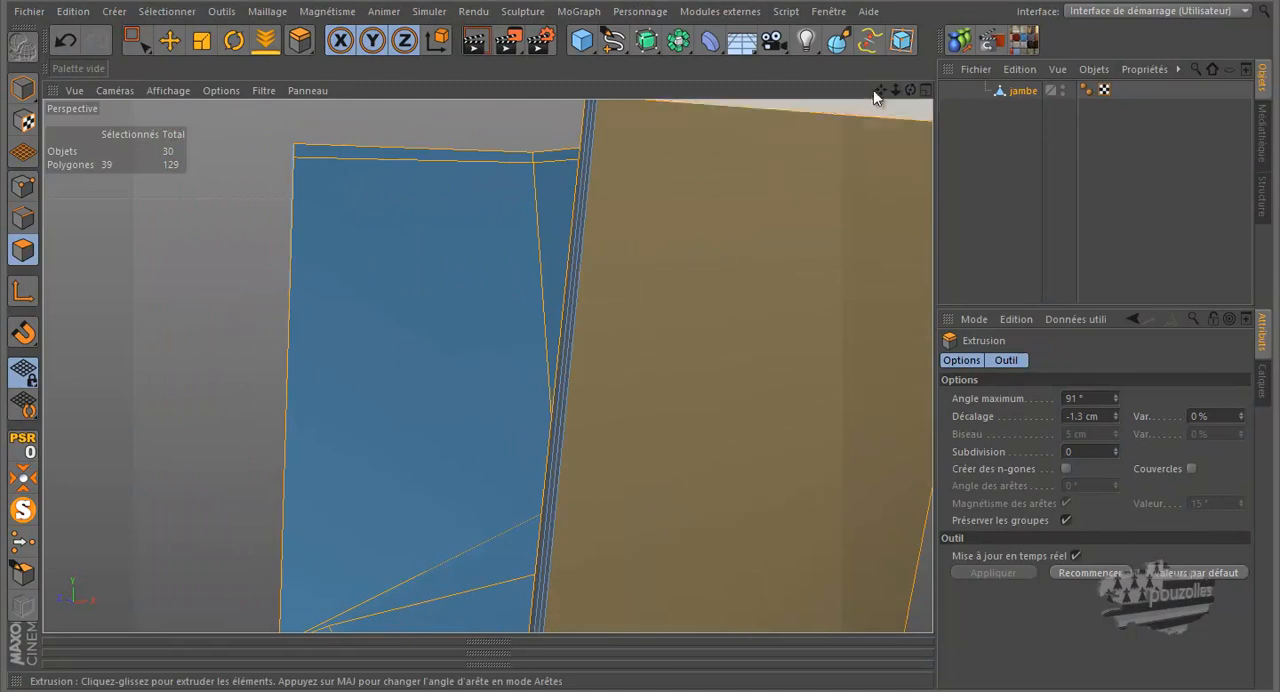
left_click_drag(910, 89, 641, 328)
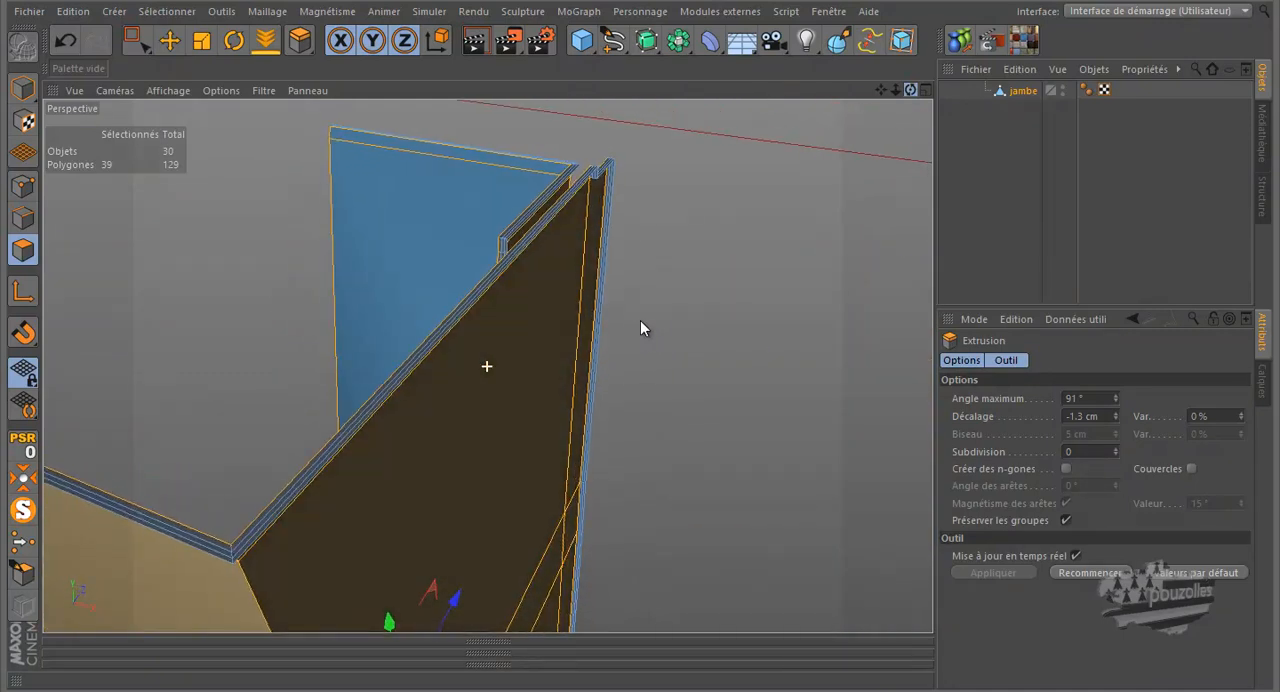
- Undo the inward extrusions and try extruding all chaps polygons again with offsets of -0.3 cm and -0.5 cm
left_click(62, 39)
left_click(63, 39)
left_click(63, 39)
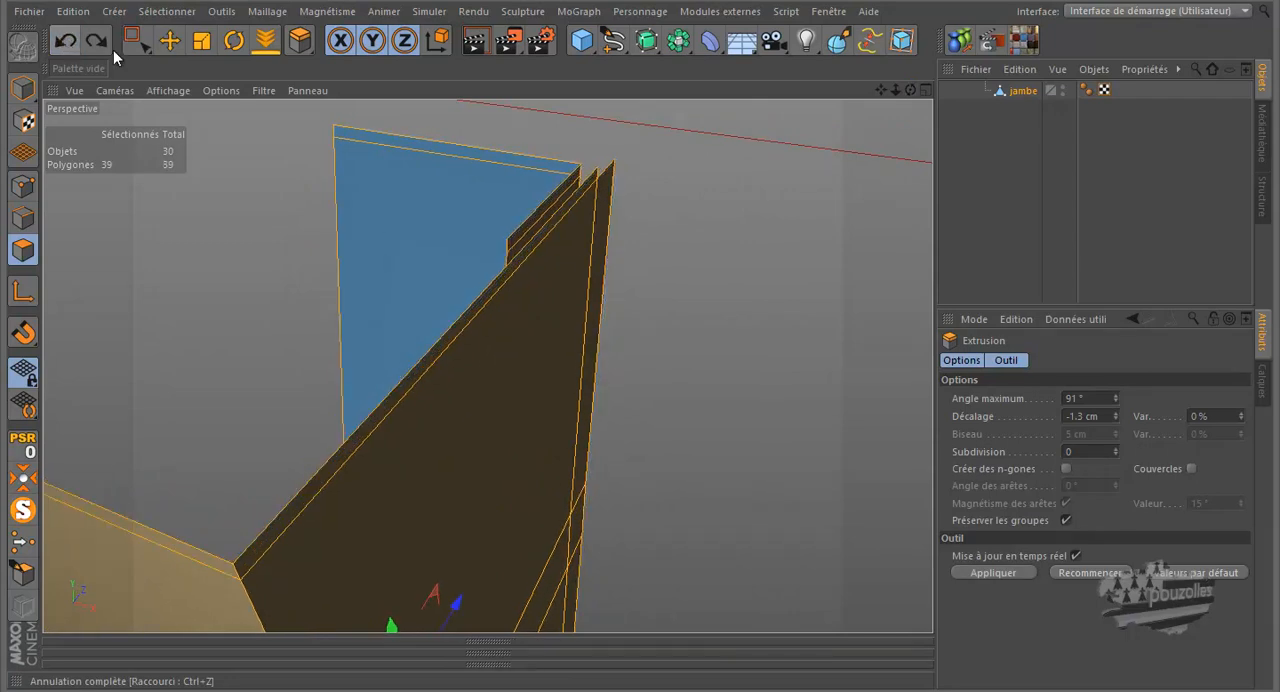
left_click_drag(911, 92, 799, 134)
right_click_drag(603, 171, 260, 213, "alt")
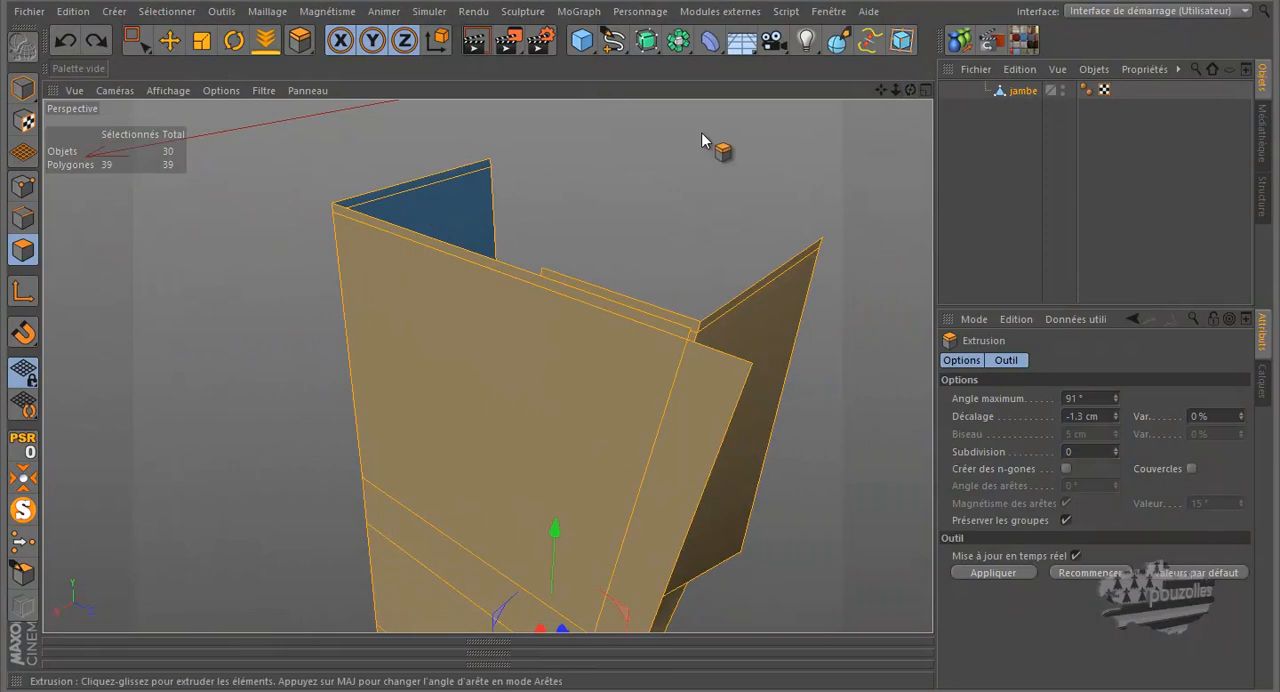
left_click_drag(910, 91, 640, 321)
scroll(713, 440, "up", 4)
scroll(709, 433, "up", 1)
left_click_drag(660, 192, 640, 328)
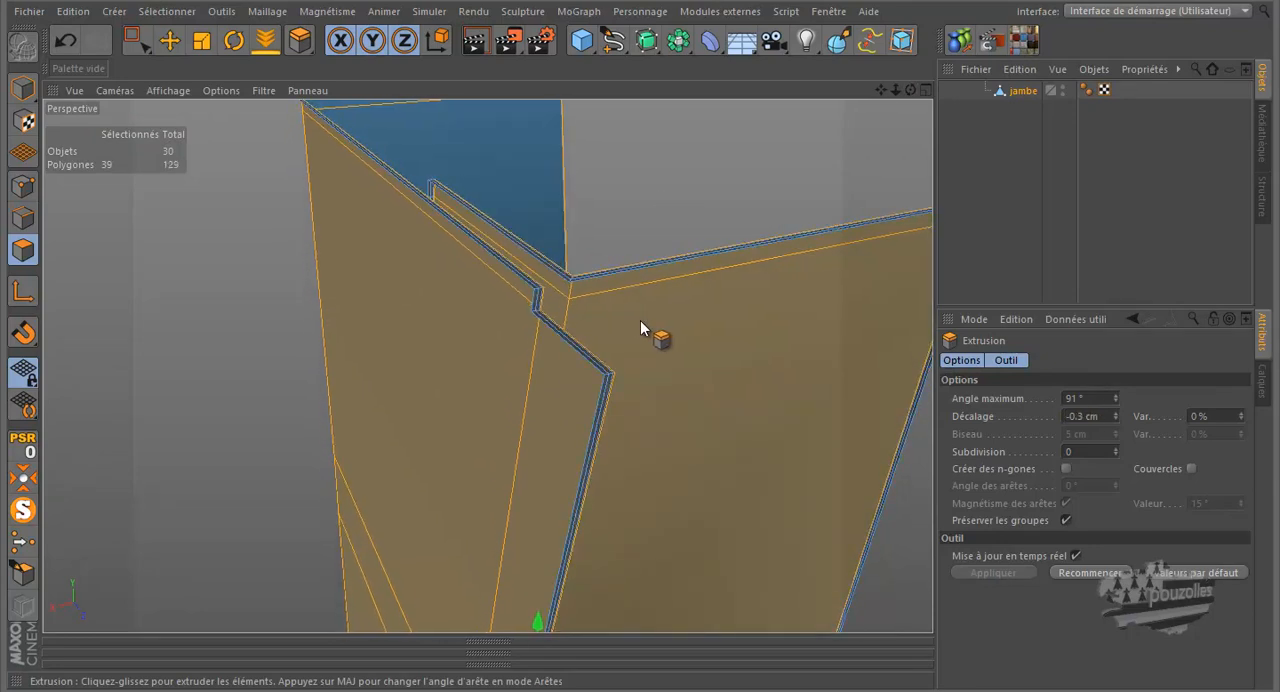
left_click_drag(640, 322, 660, 190)
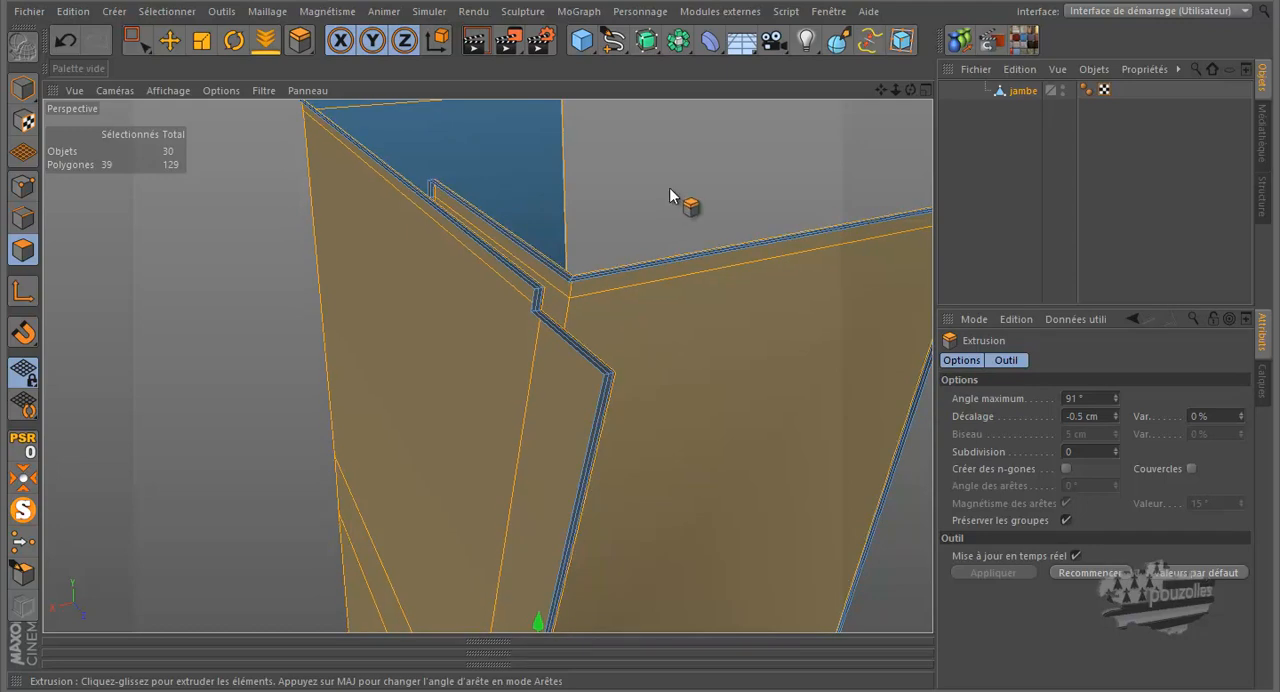
left_click_drag(909, 89, 642, 329)
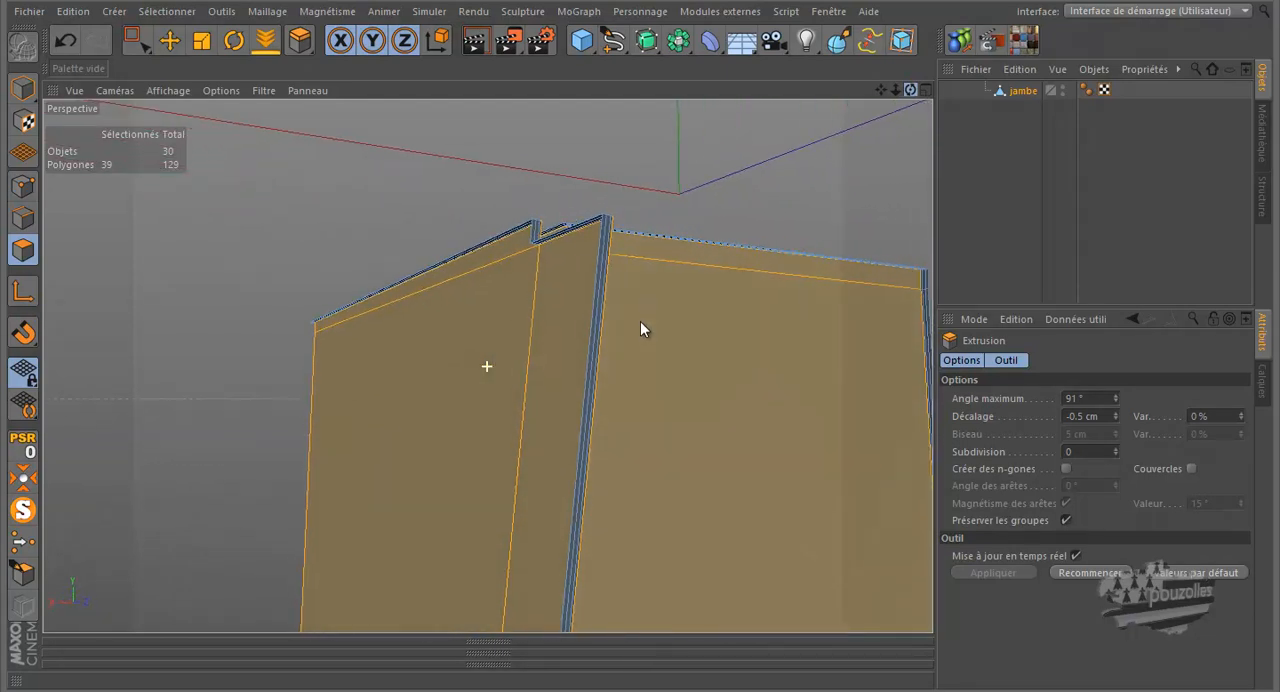
- Undo the negative extrusions and extrude all chaps polygons outward twice, with offsets of 0.5 cm and 0.7 cm
left_click(66, 38)
left_click(66, 38)
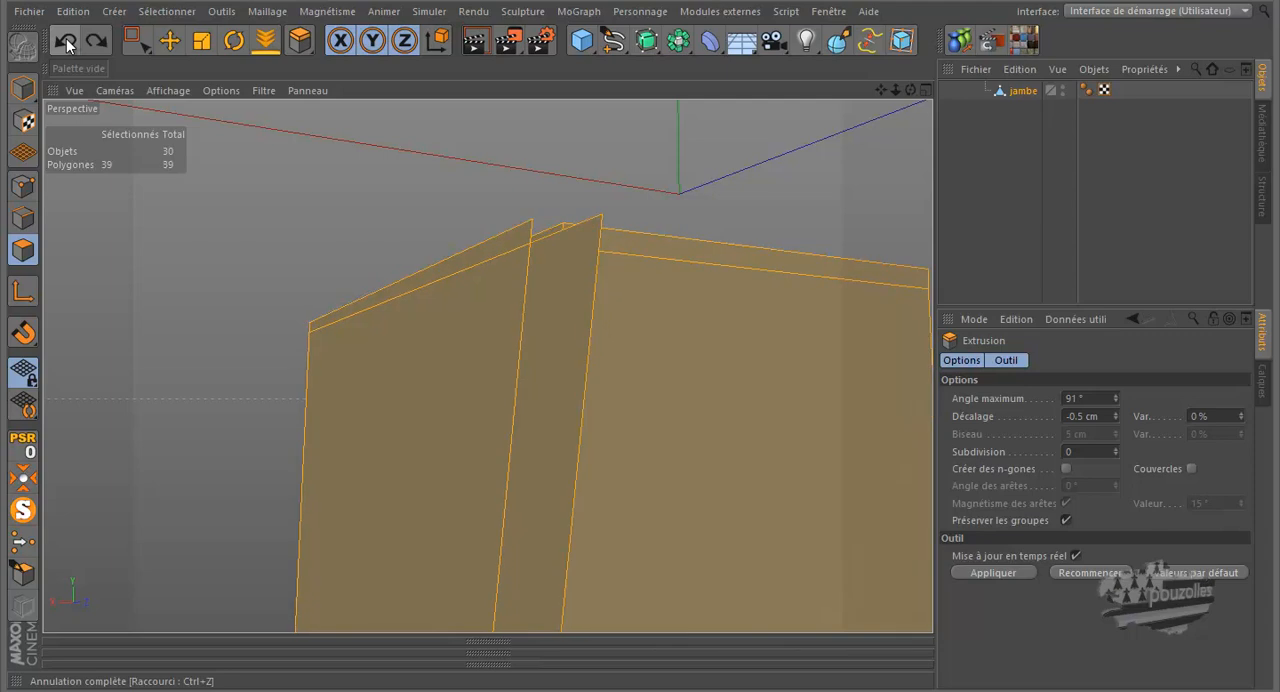
left_click_drag(912, 91, 644, 322)
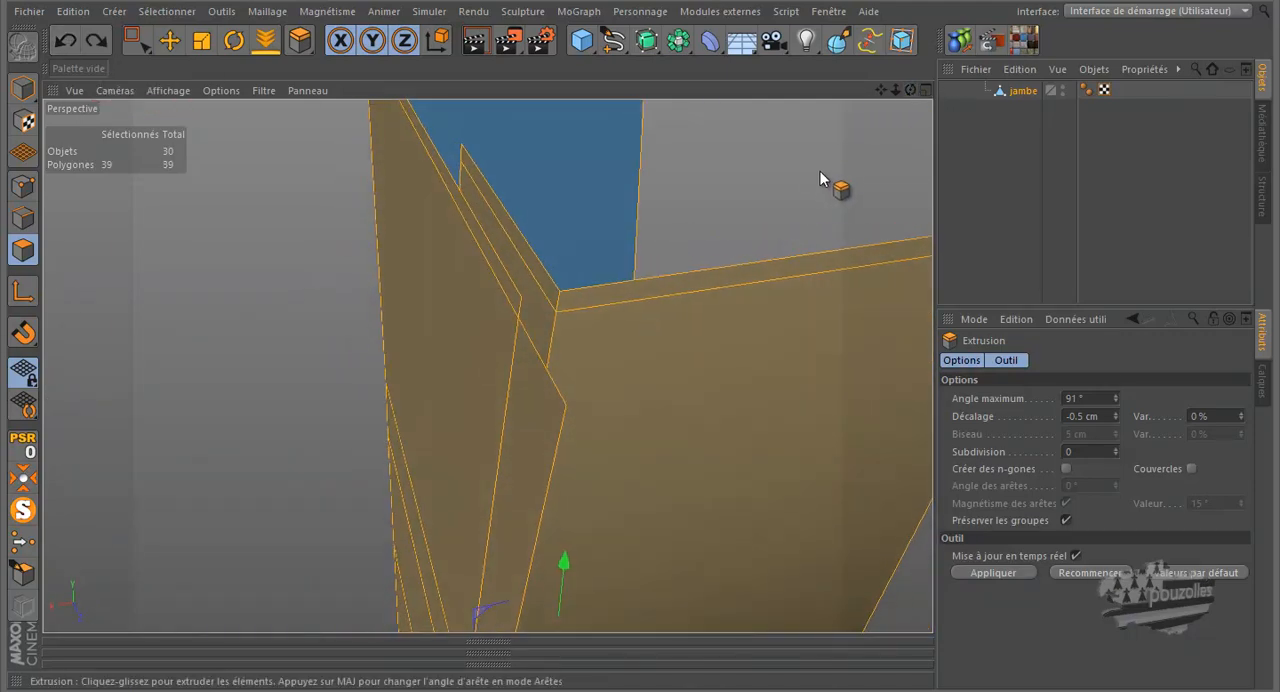
left_click_drag(740, 200, 642, 328)
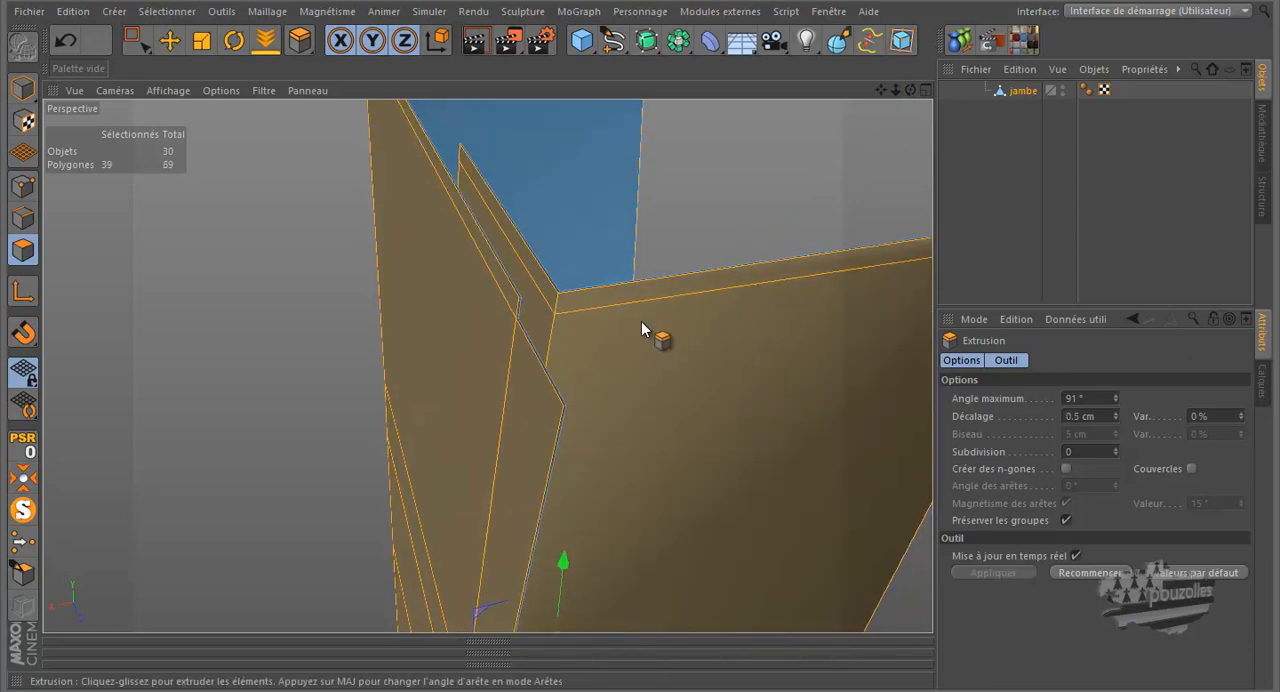
left_click_drag(740, 200, 640, 321)
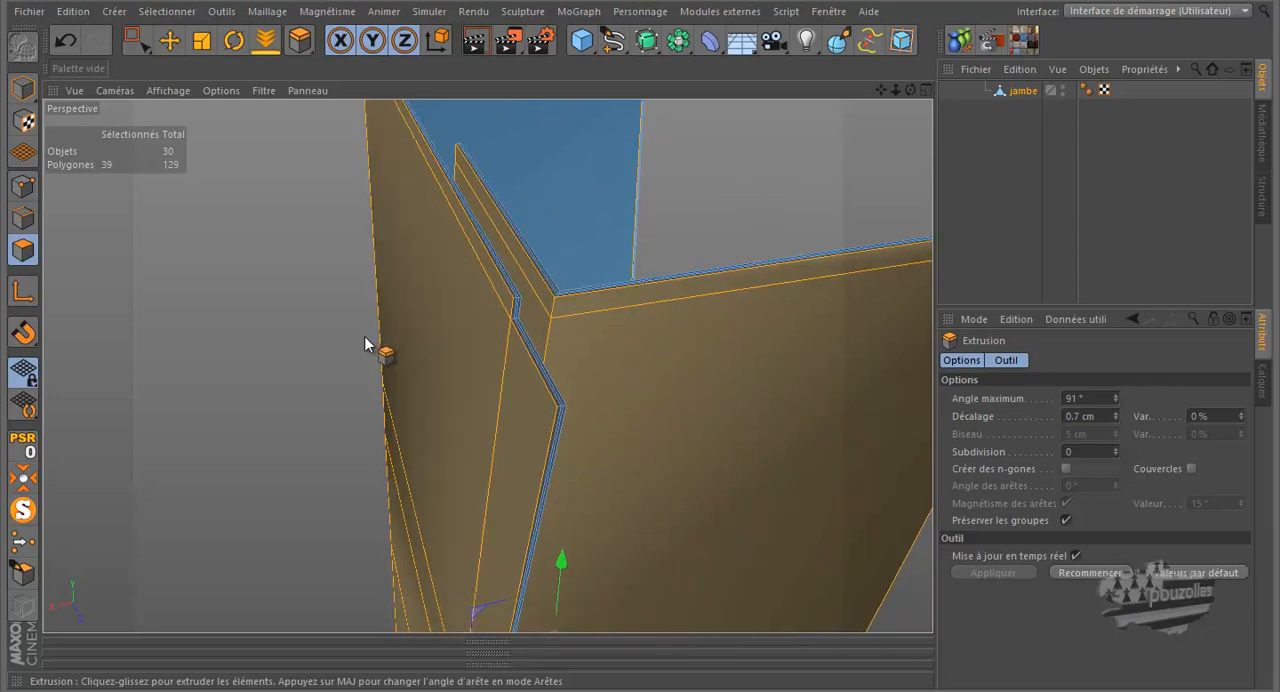
scroll(364, 337, "down", 5)
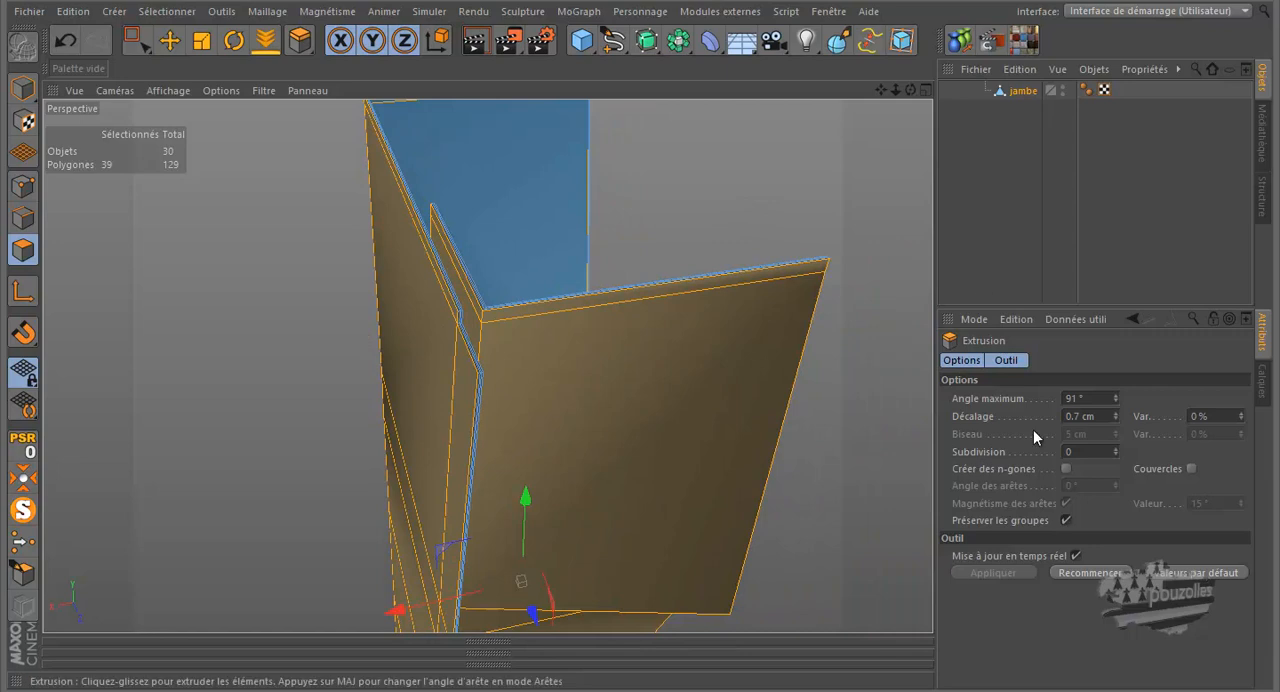
- Switch the chaps to point editing with the Move tool and bring the whole figure back out of solo display
left_click(25, 188)
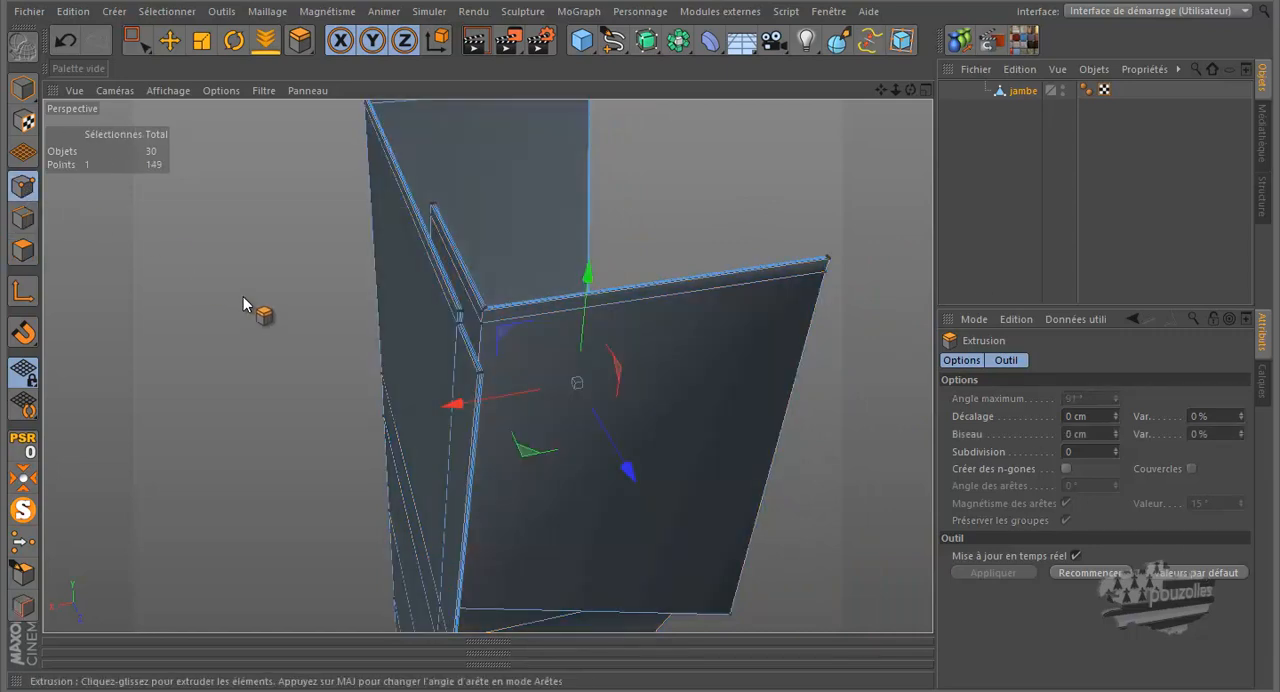
left_click(166, 42)
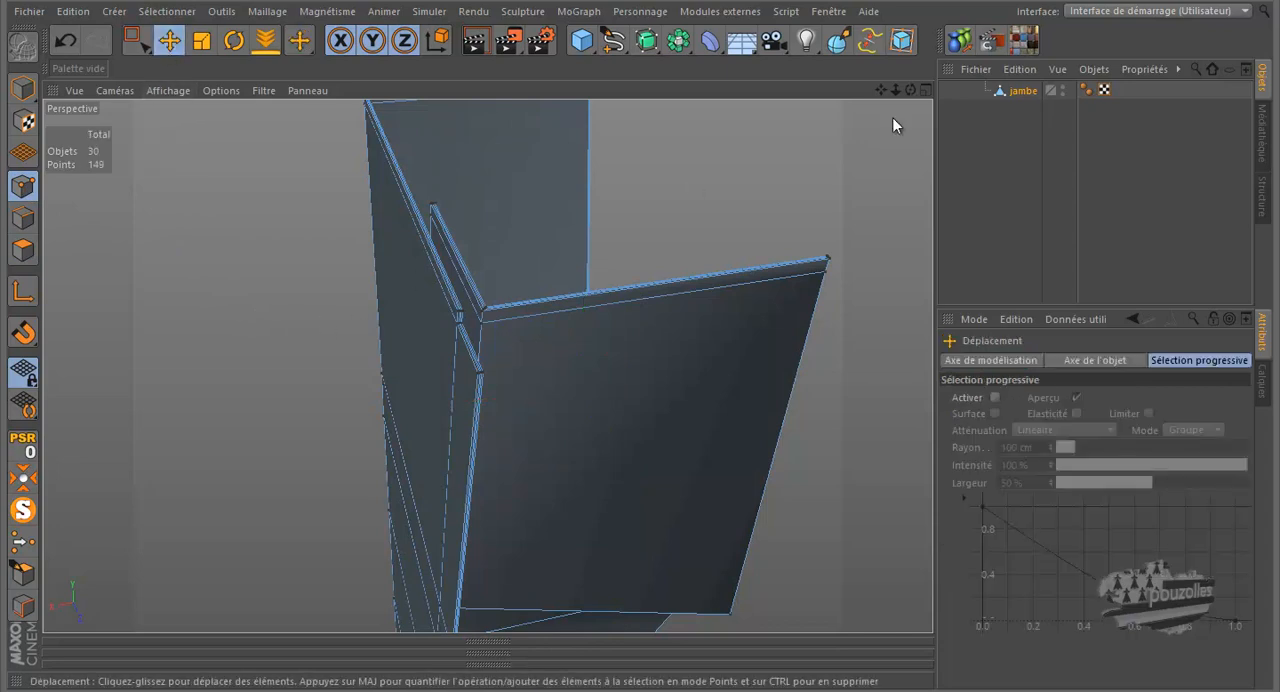
left_click(35, 512)
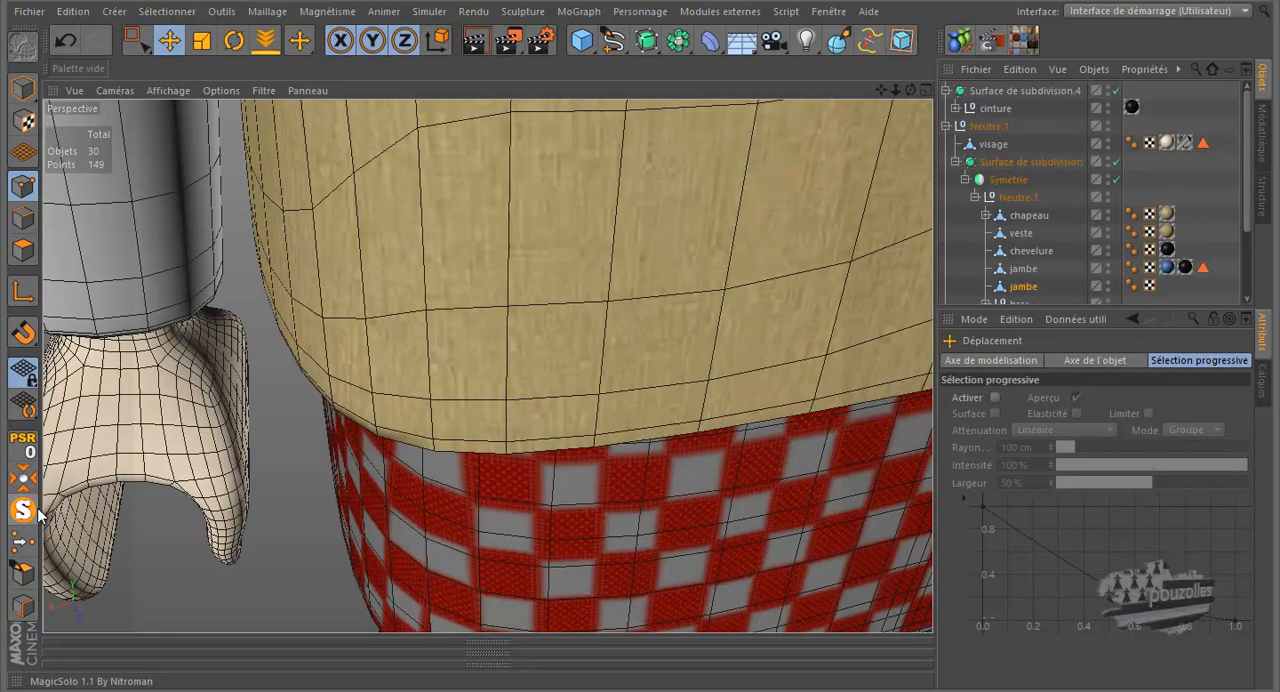
- Examine the thickened chaps mesh around the crotch and inner thighs in the perspective and front views
left_click_drag(554, 357, 505, 312, "alt")
scroll(504, 306, "down", 4)
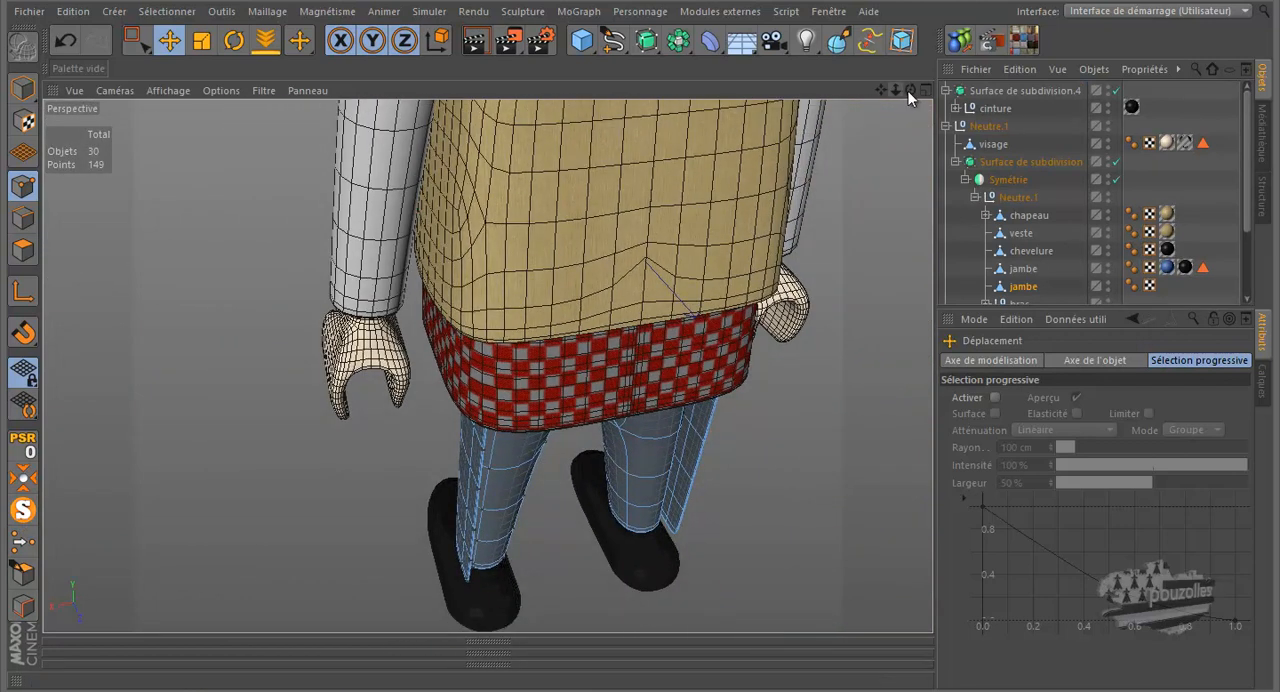
left_click_drag(909, 91, 640, 330)
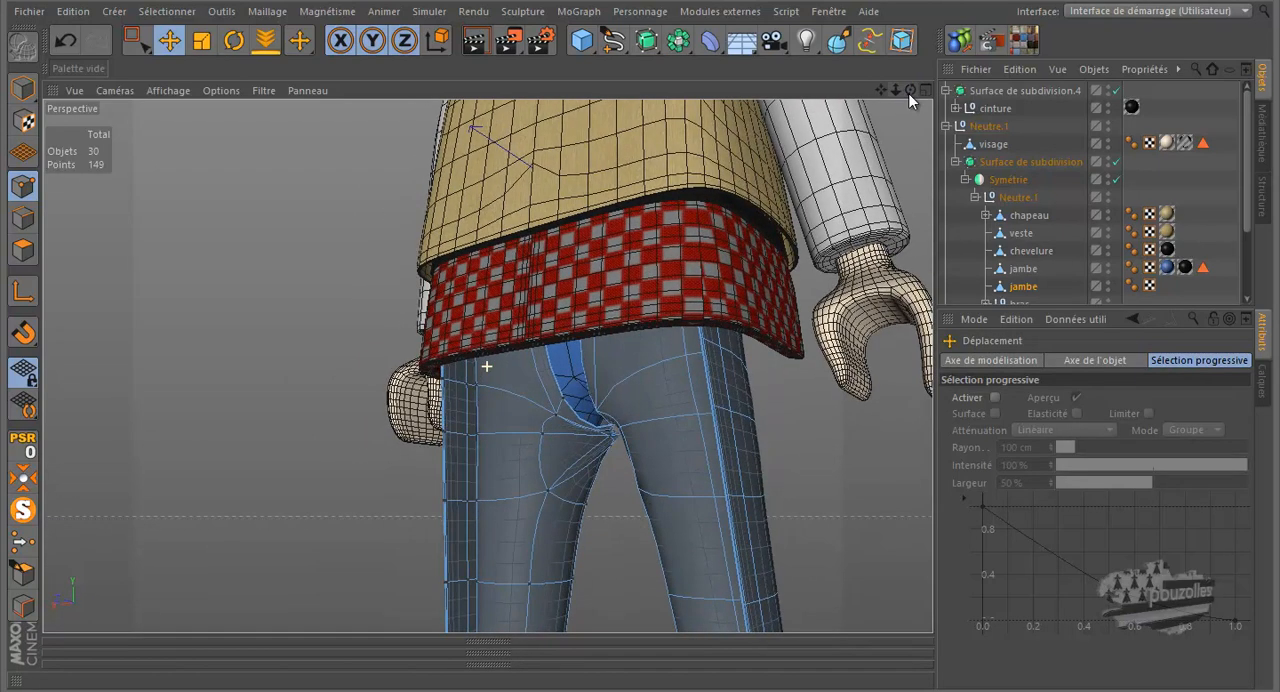
scroll(447, 457, "up", 6)
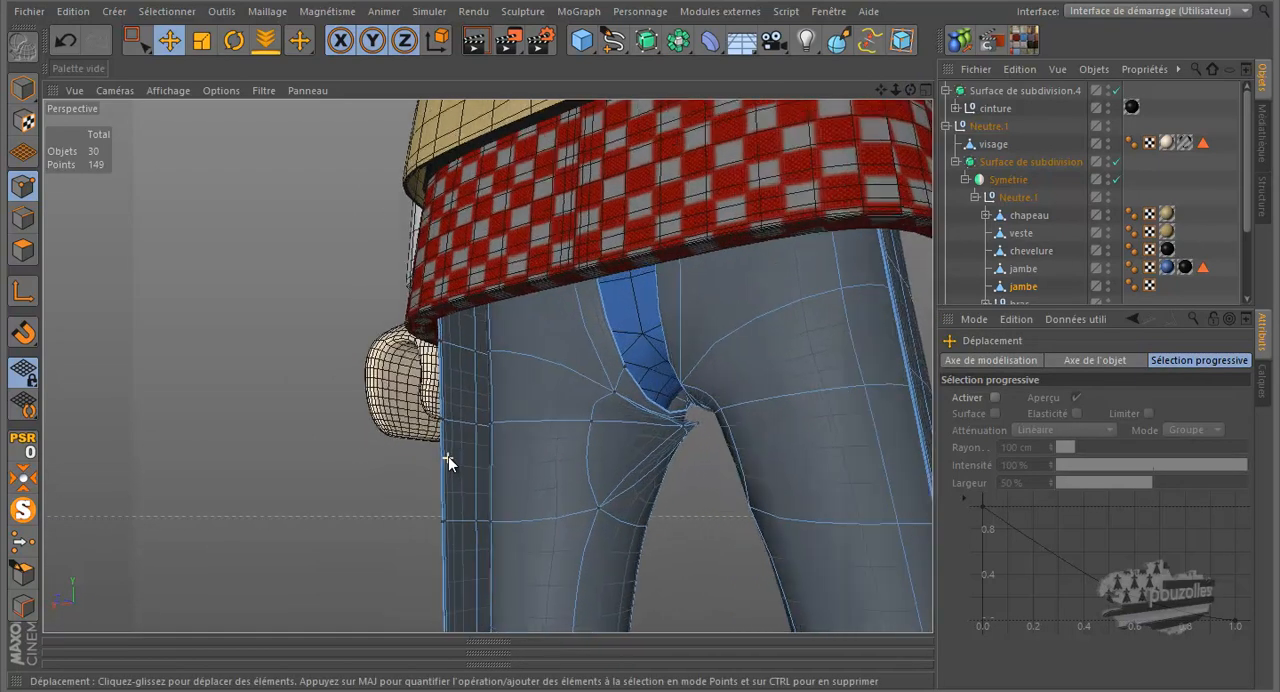
scroll(460, 444, "up", 3)
scroll(463, 442, "down", 3)
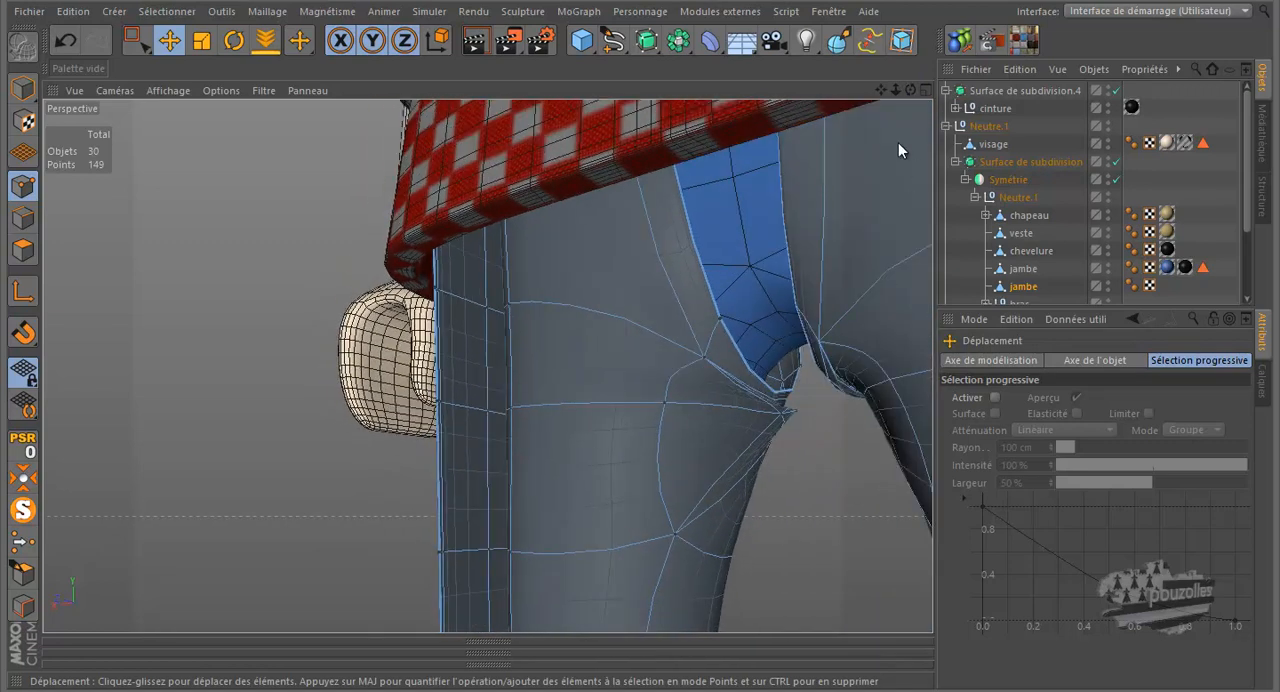
left_click_drag(908, 88, 643, 326)
middle_click(200, 505)
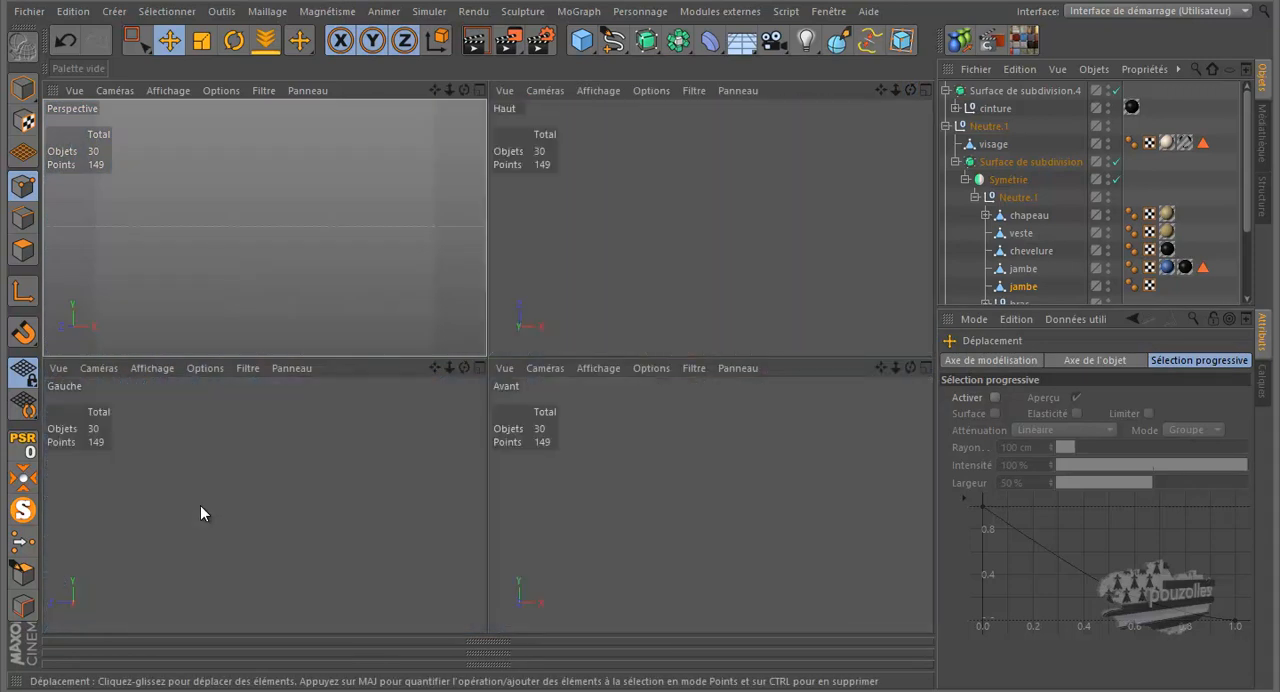
middle_click(672, 525)
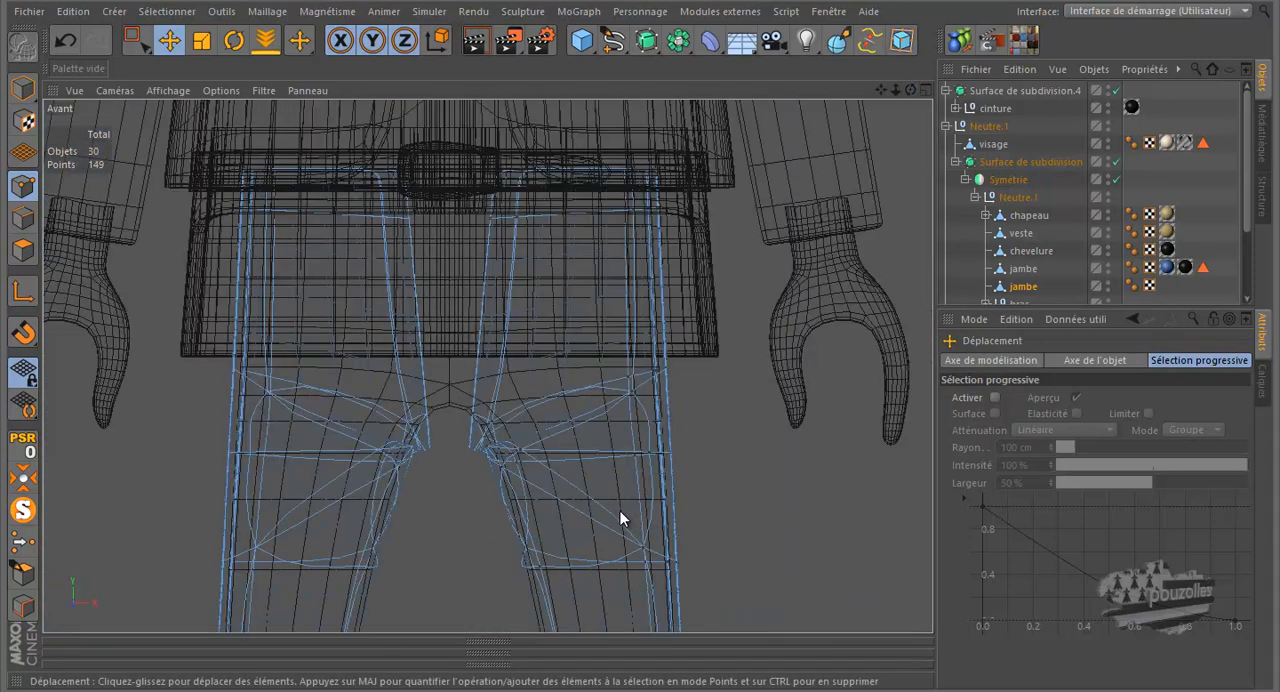
scroll(631, 523, "up", 5)
scroll(450, 435, "up", 4)
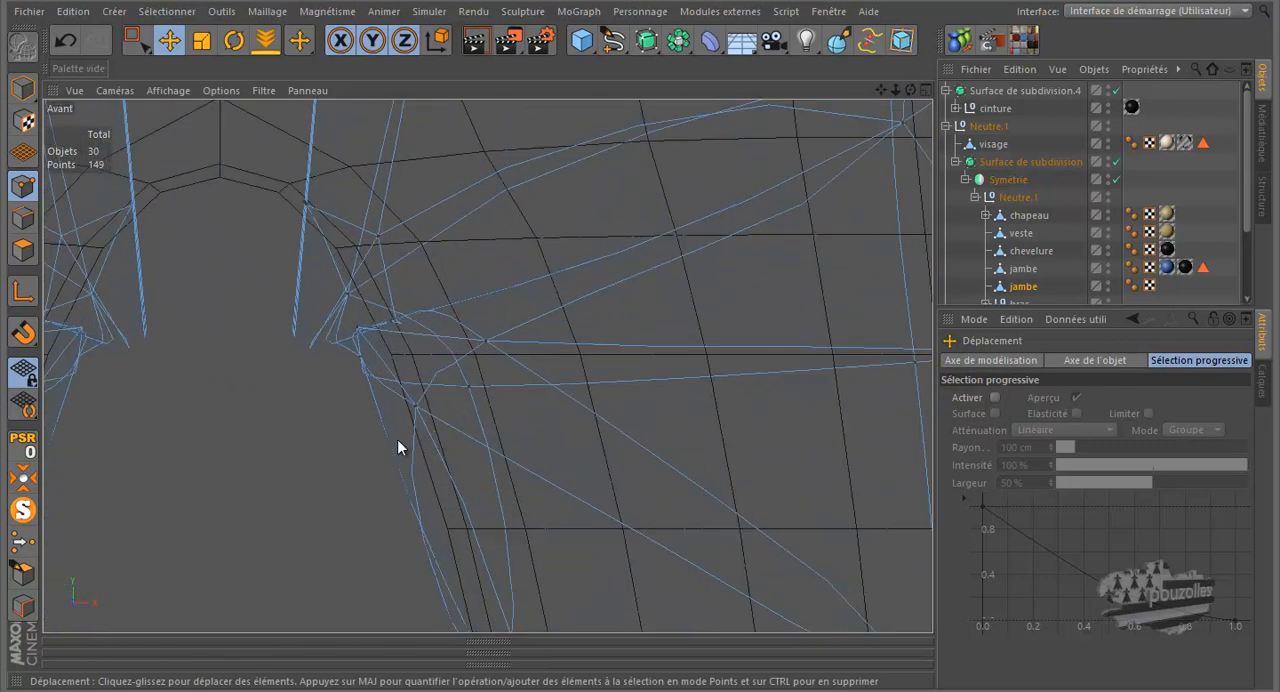
middle_click(294, 463)
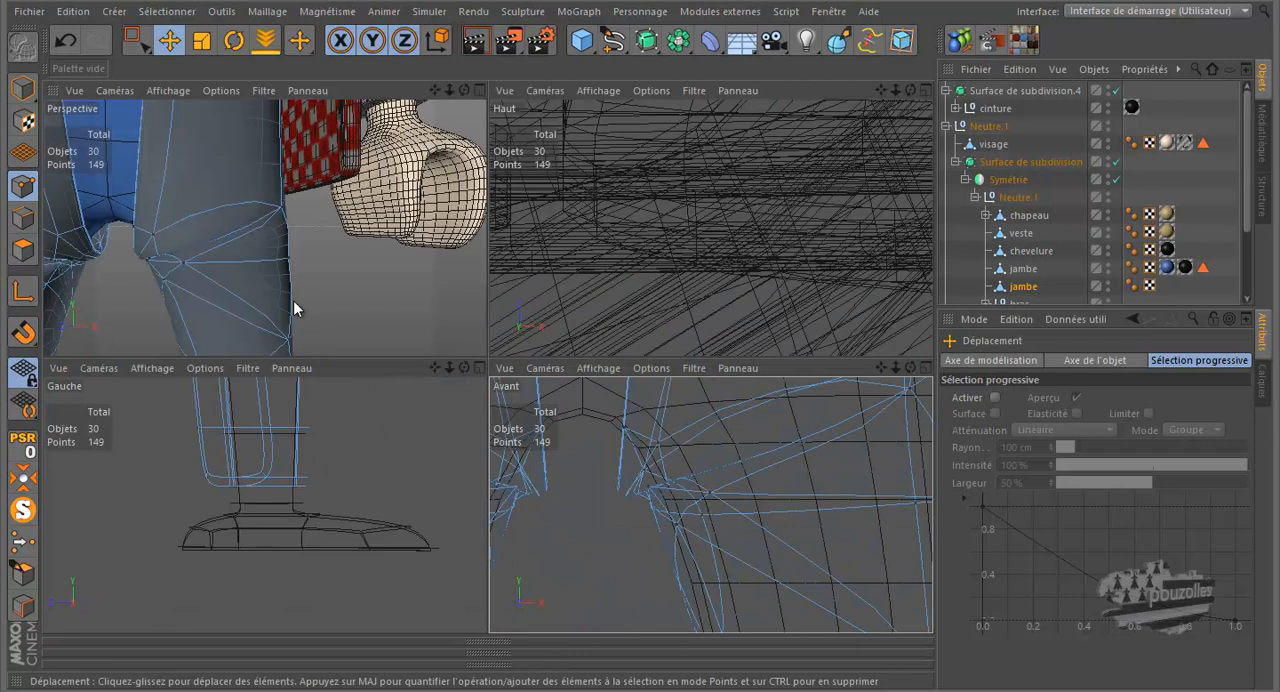
middle_click(293, 300)
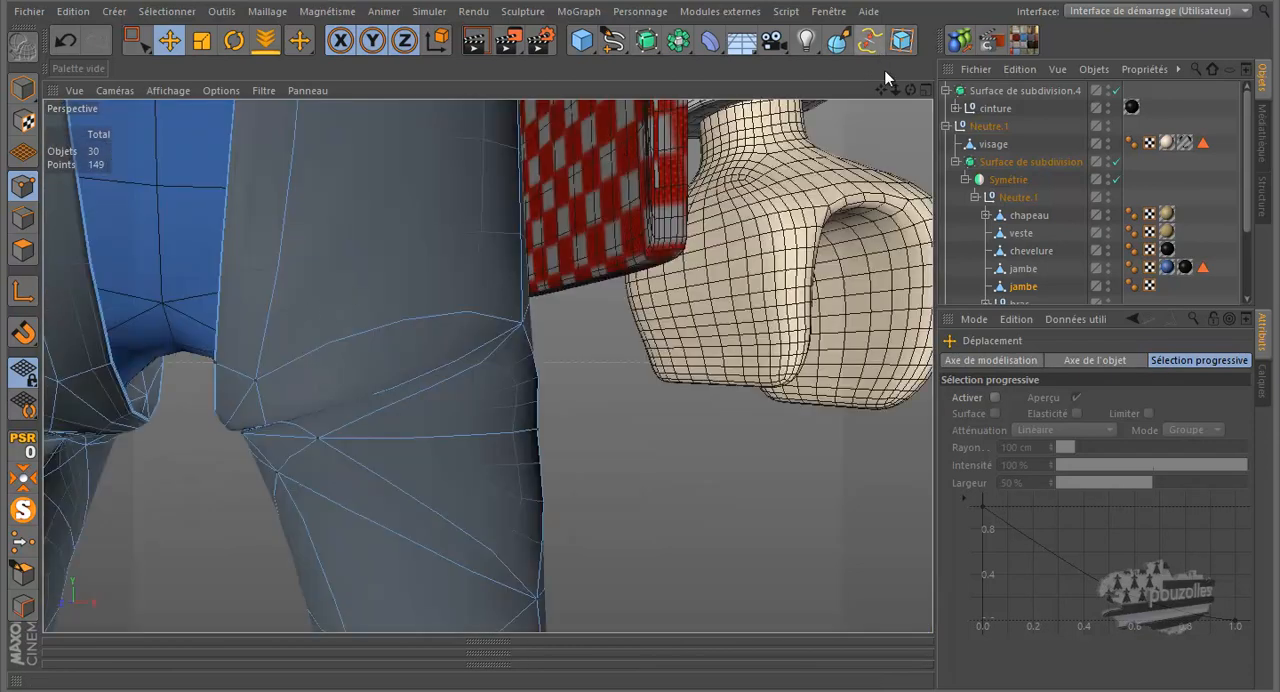
- Try moving the inner-thigh point just below the crotch along Z and X to smooth the crease
left_click_drag(913, 91, 646, 322)
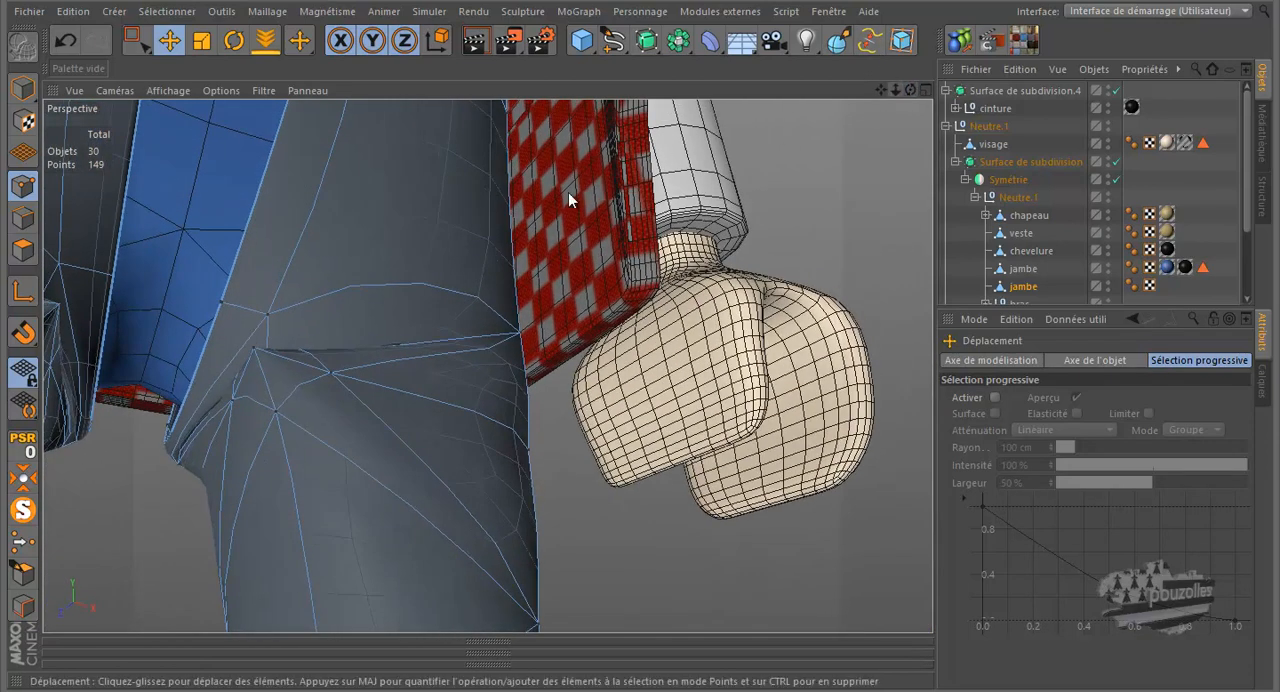
left_click(255, 349)
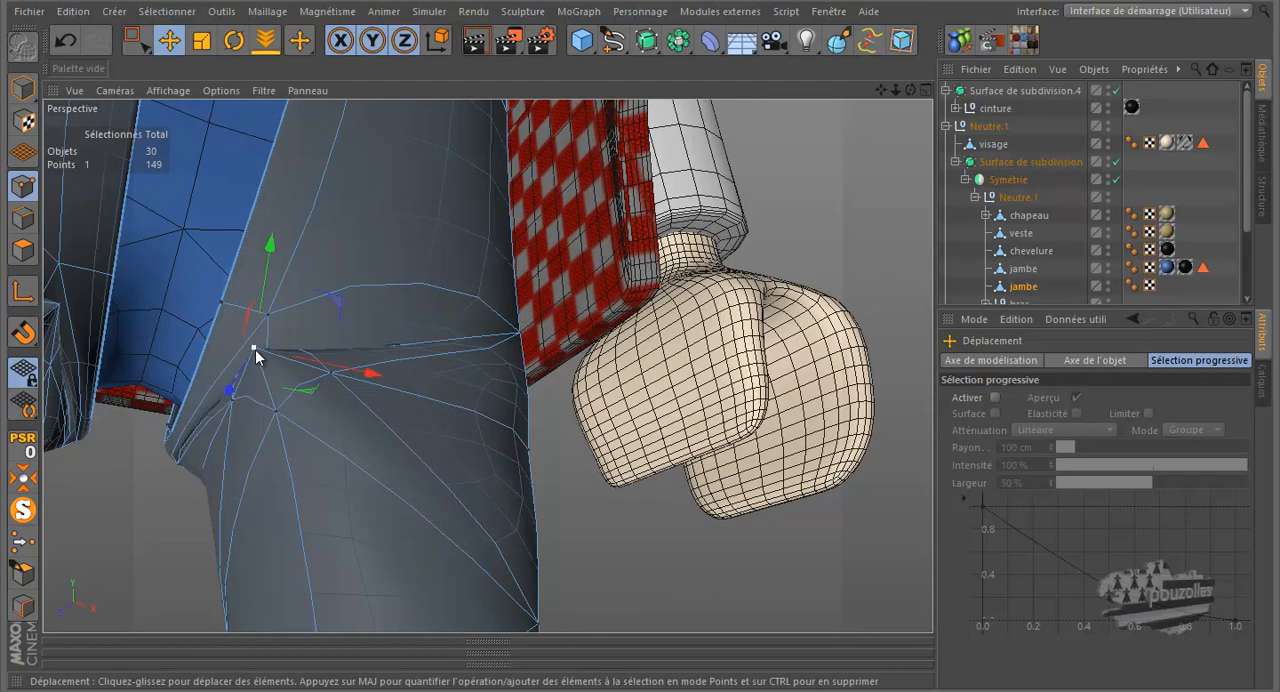
left_click_drag(243, 377, 236, 404)
left_click_drag(347, 385, 415, 415)
key("ctrl+z")
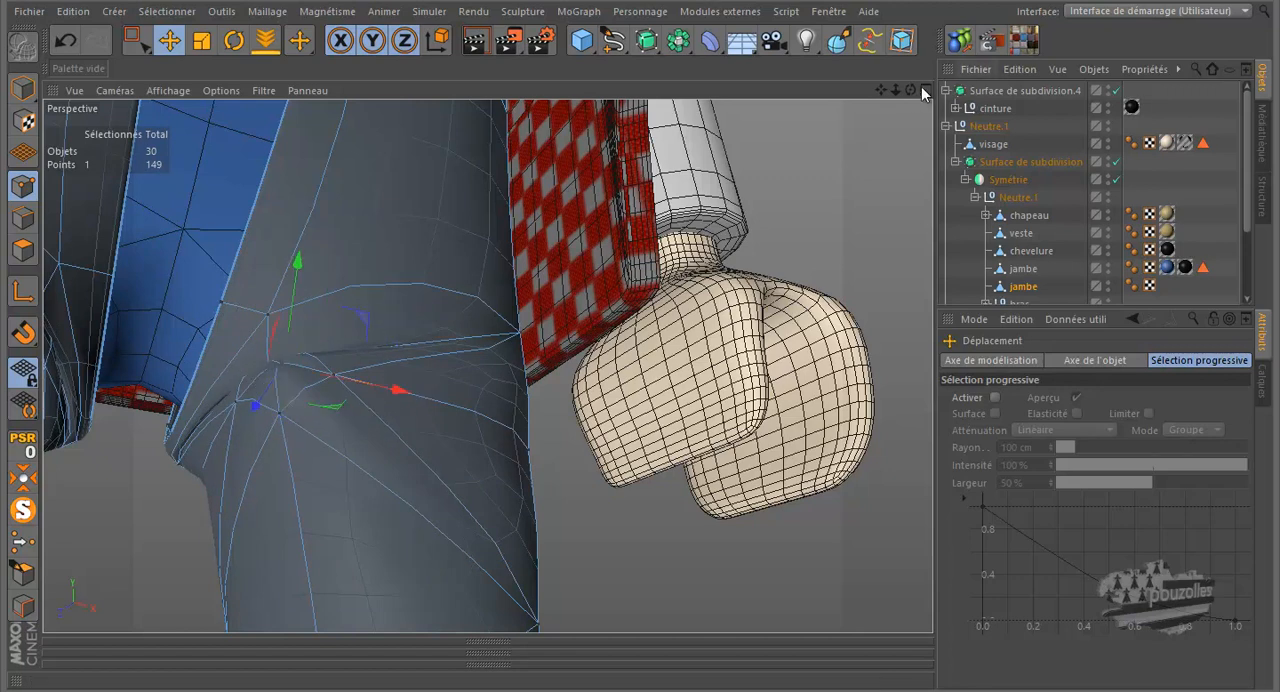
left_click_drag(674, 356, 643, 325, "alt")
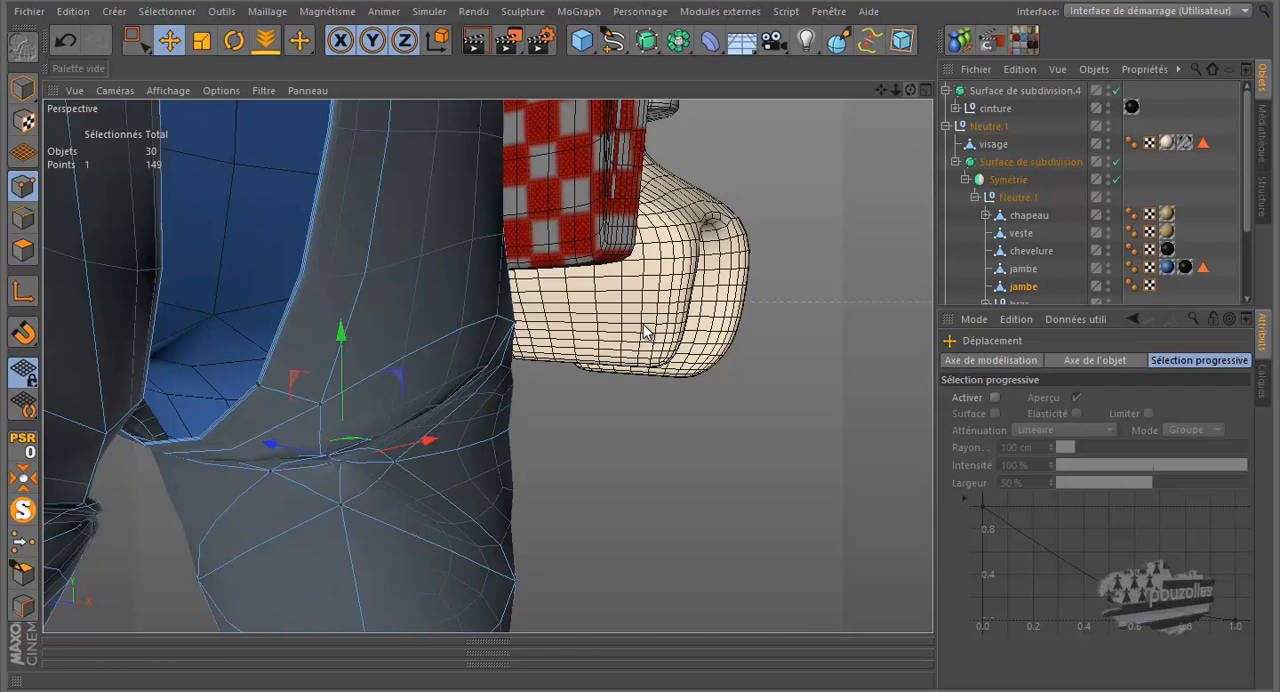
- Undo the last moves of the inner-thigh point below the crotch
left_click(65, 40)
left_click(65, 41)
left_click(65, 41)
left_click(65, 41)
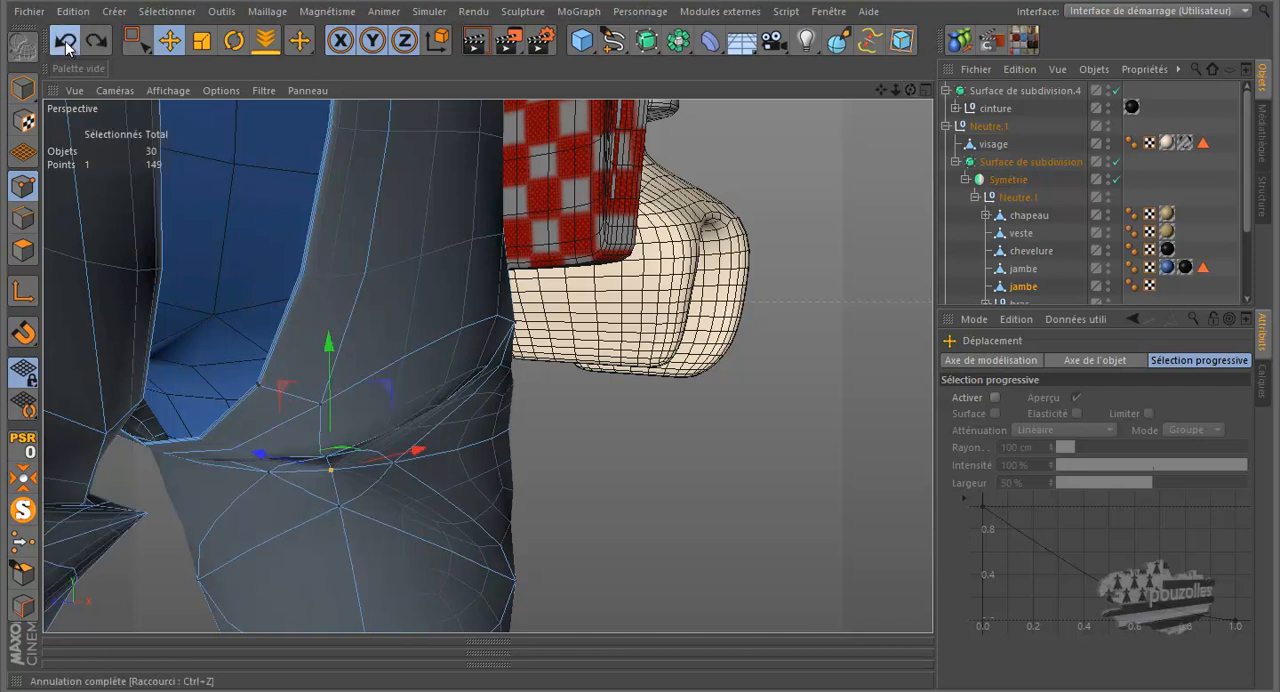
- Undo the previous crotch edits on the chaps and check the leg's outer side edge
left_click(65, 41)
left_click(65, 41)
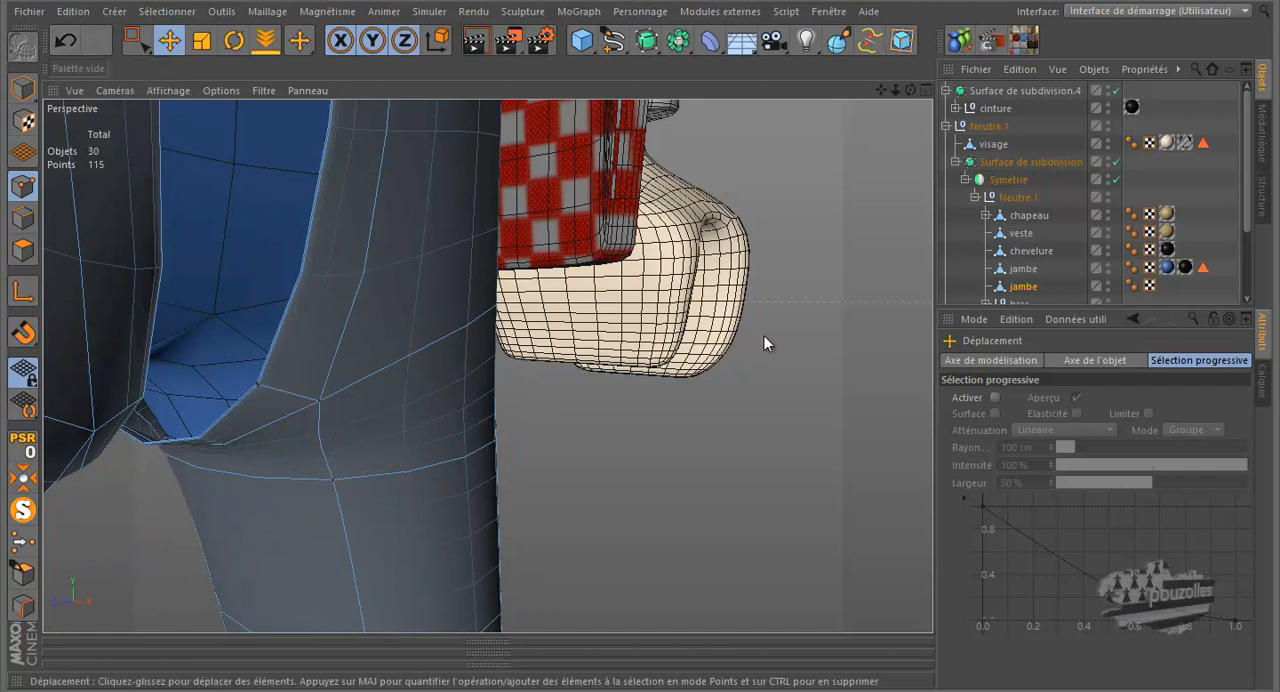
left_click_drag(908, 93, 600, 410)
left_click_drag(910, 90, 485, 308)
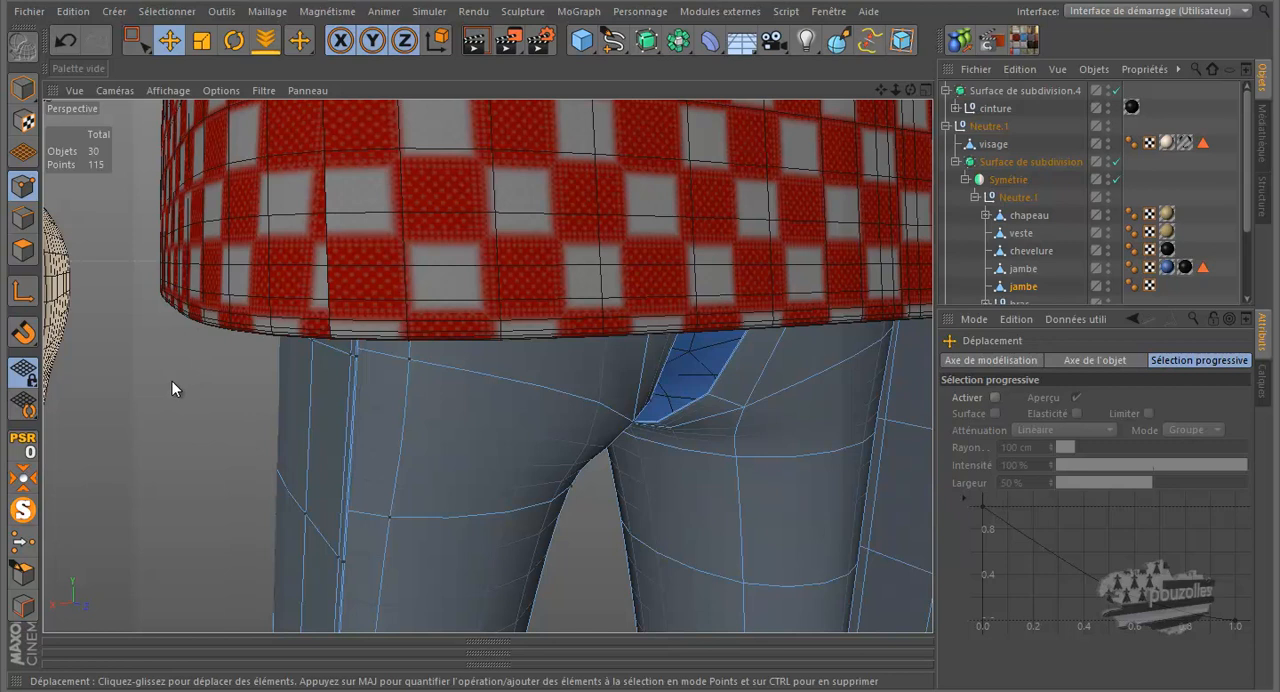
scroll(358, 483, "up", 10)
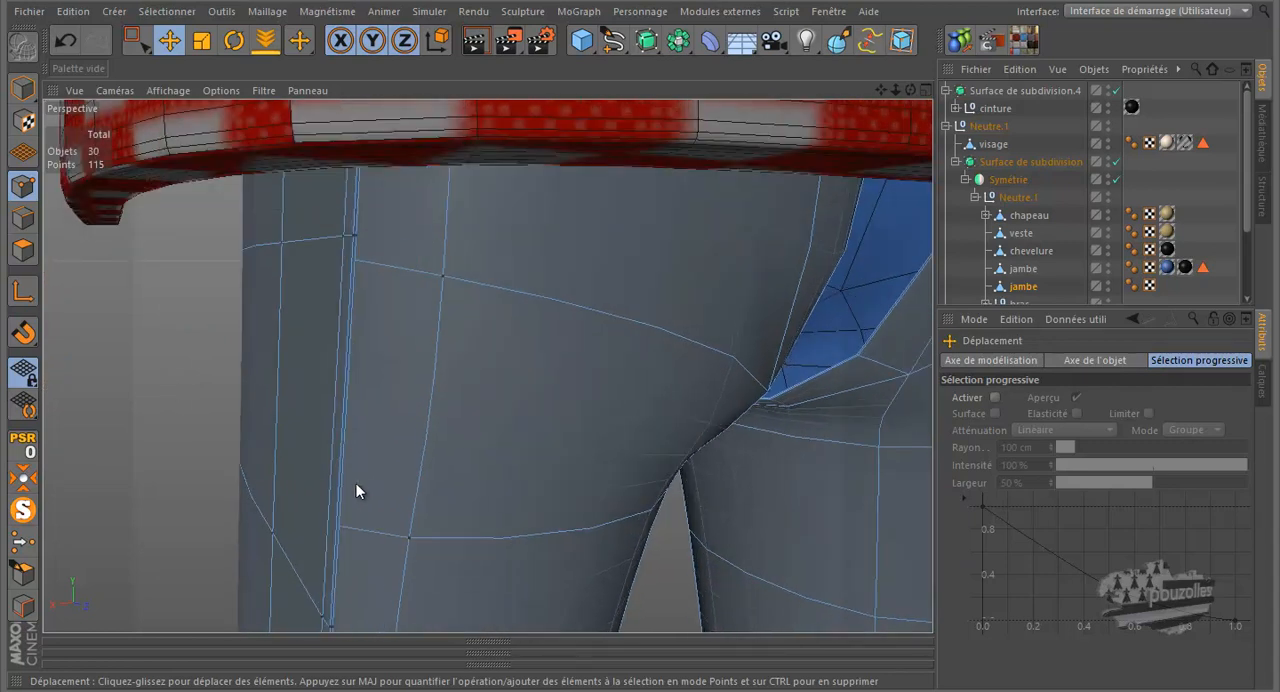
left_click_drag(643, 328, 643, 329)
scroll(291, 307, "up", 5)
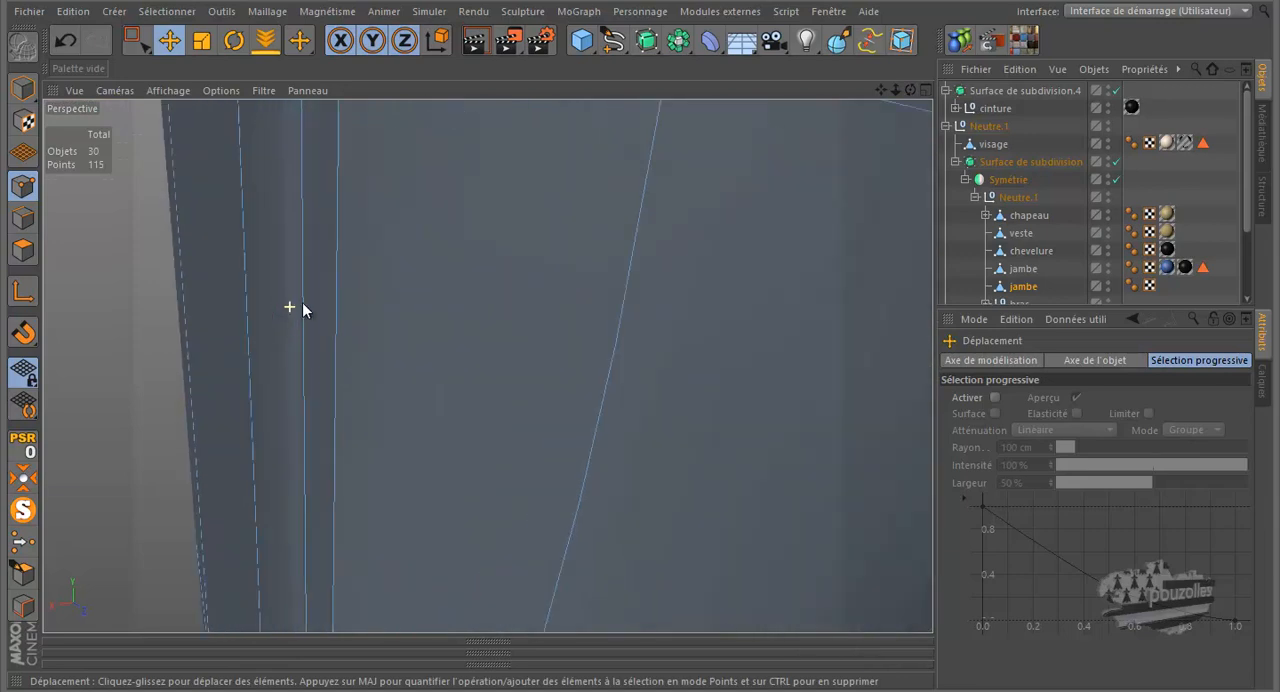
scroll(211, 369, "down", 8)
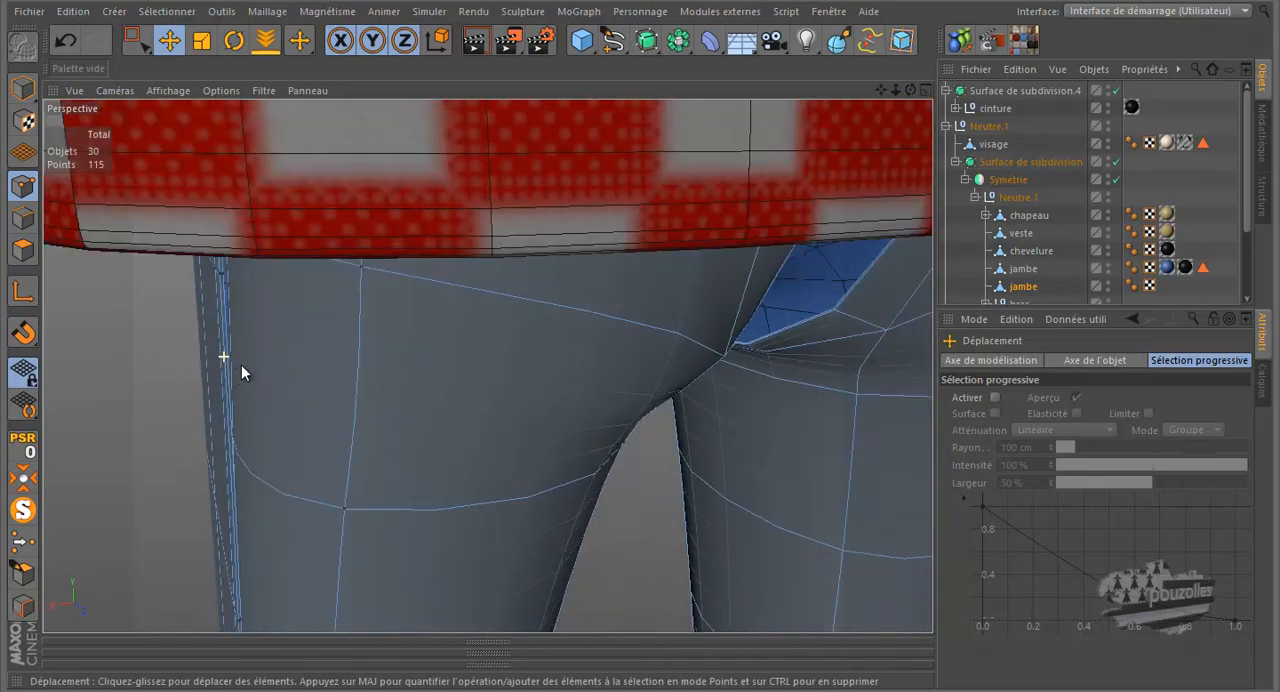
scroll(377, 292, "down", 2)
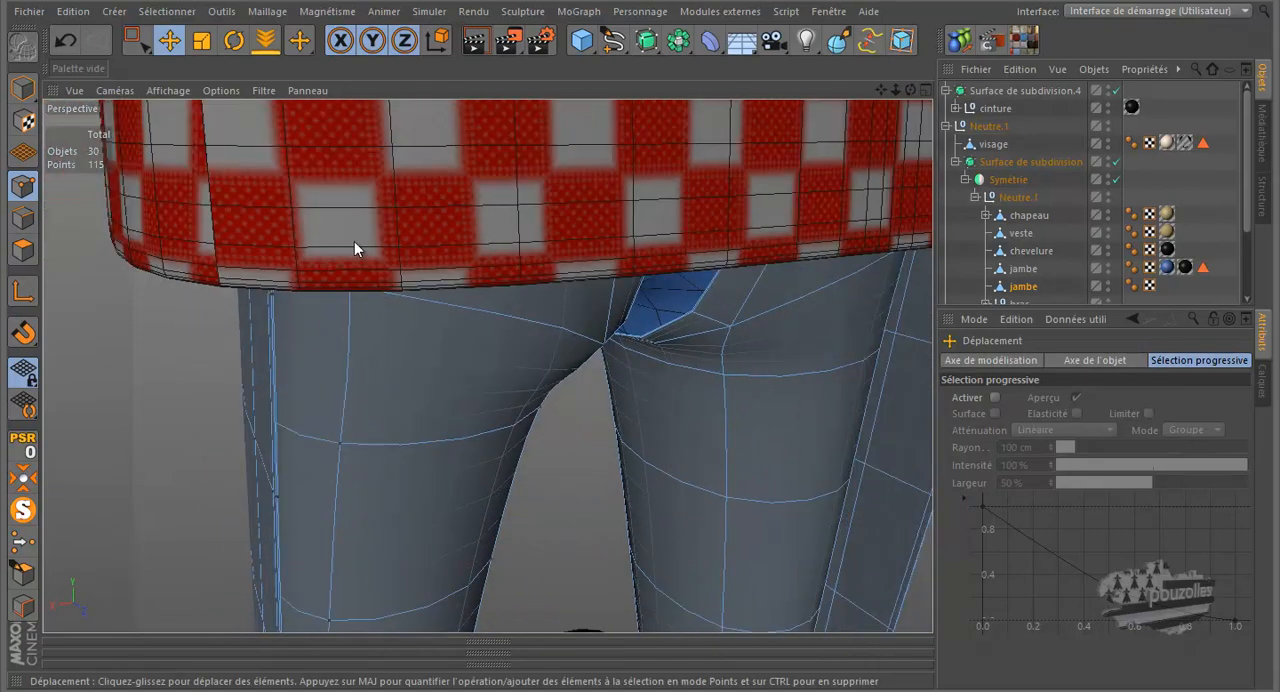
- Undo further back through the chaps' thickening to the single-layer leg shell, checking the mesh in solo display
left_click(66, 39)
left_click(67, 42)
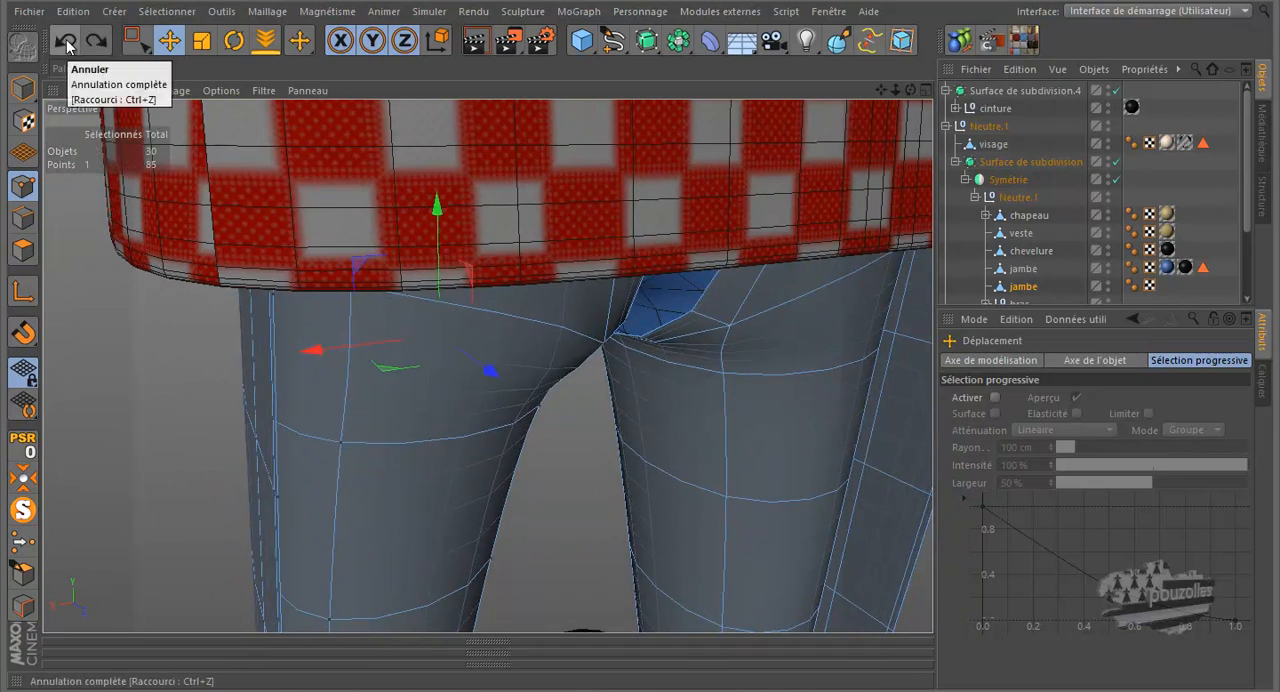
left_click(24, 512)
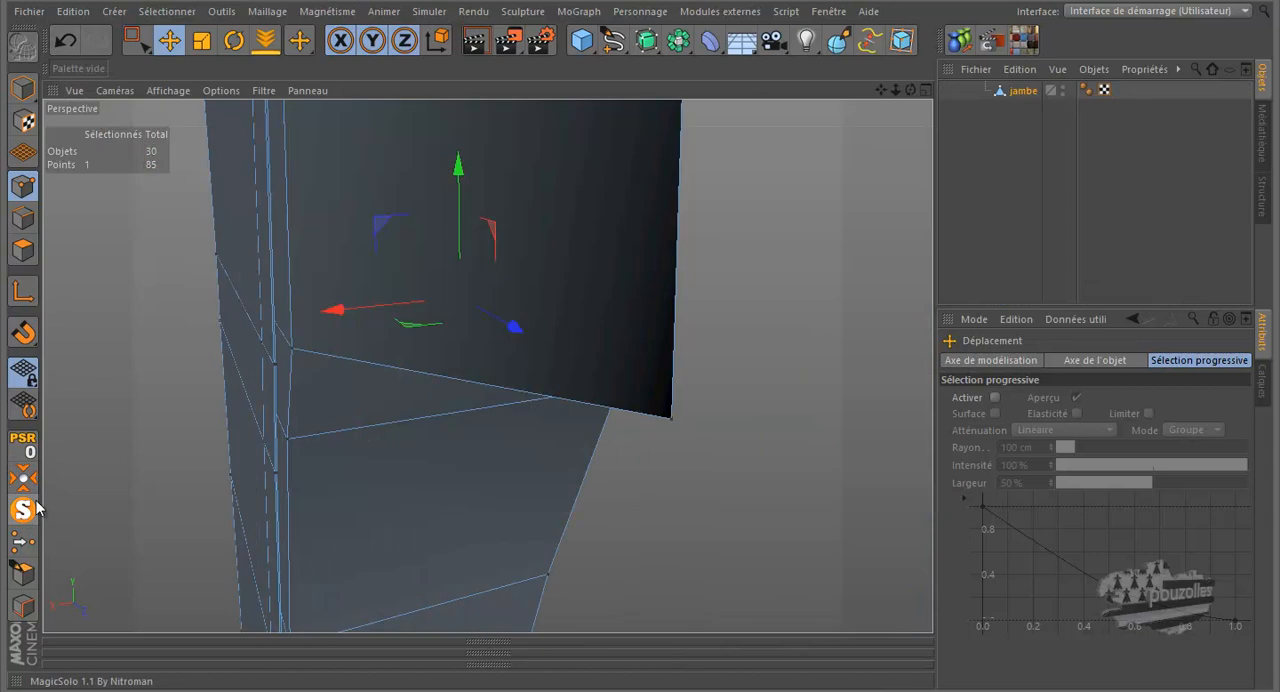
scroll(206, 406, "down", 1)
scroll(209, 309, "up", 4)
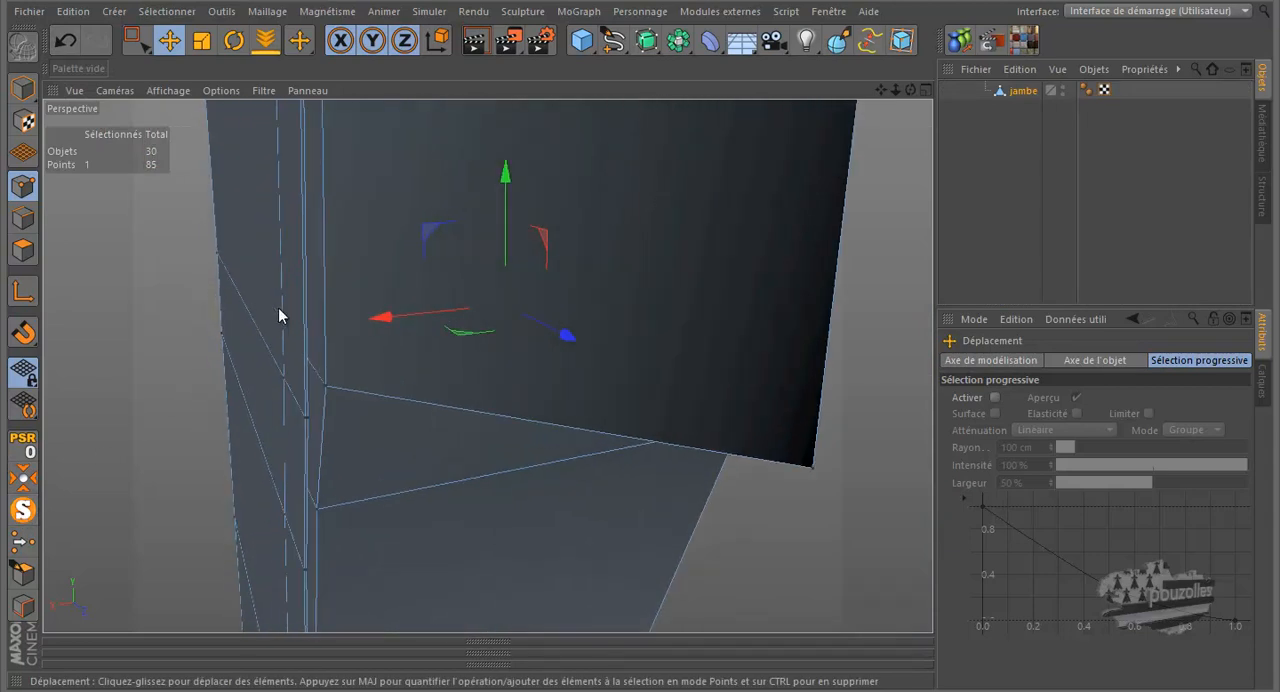
scroll(292, 315, "up", 3)
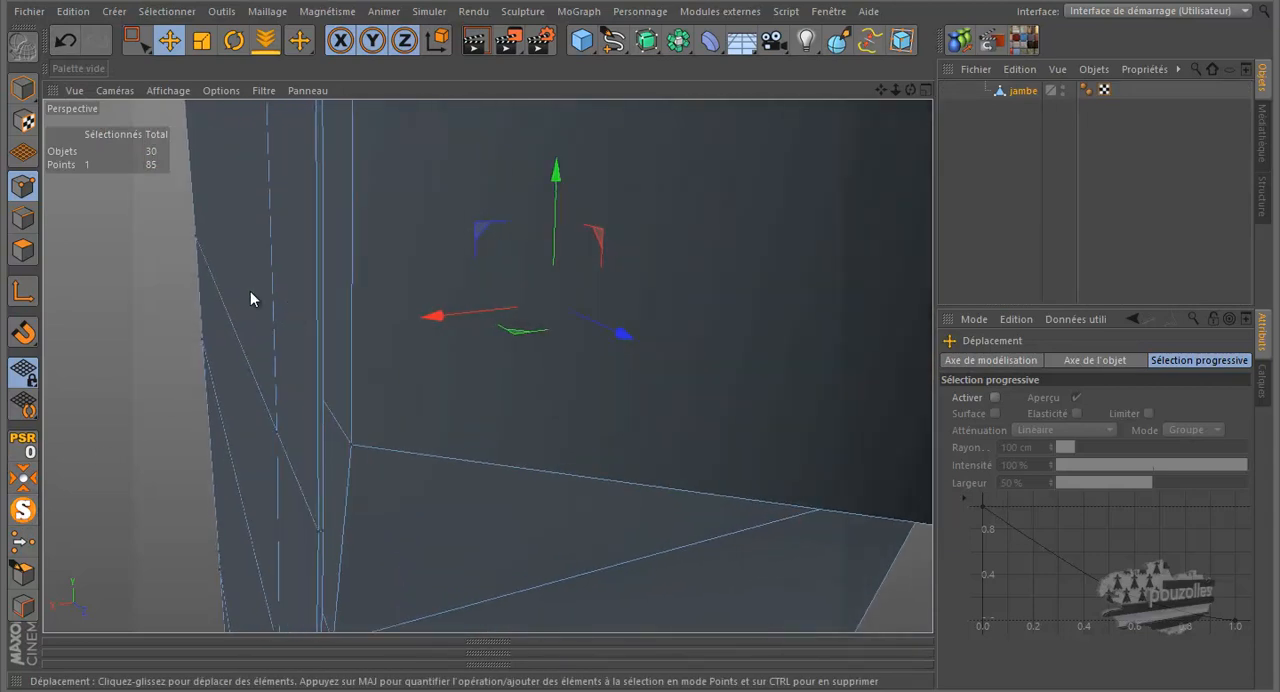
left_click(63, 39)
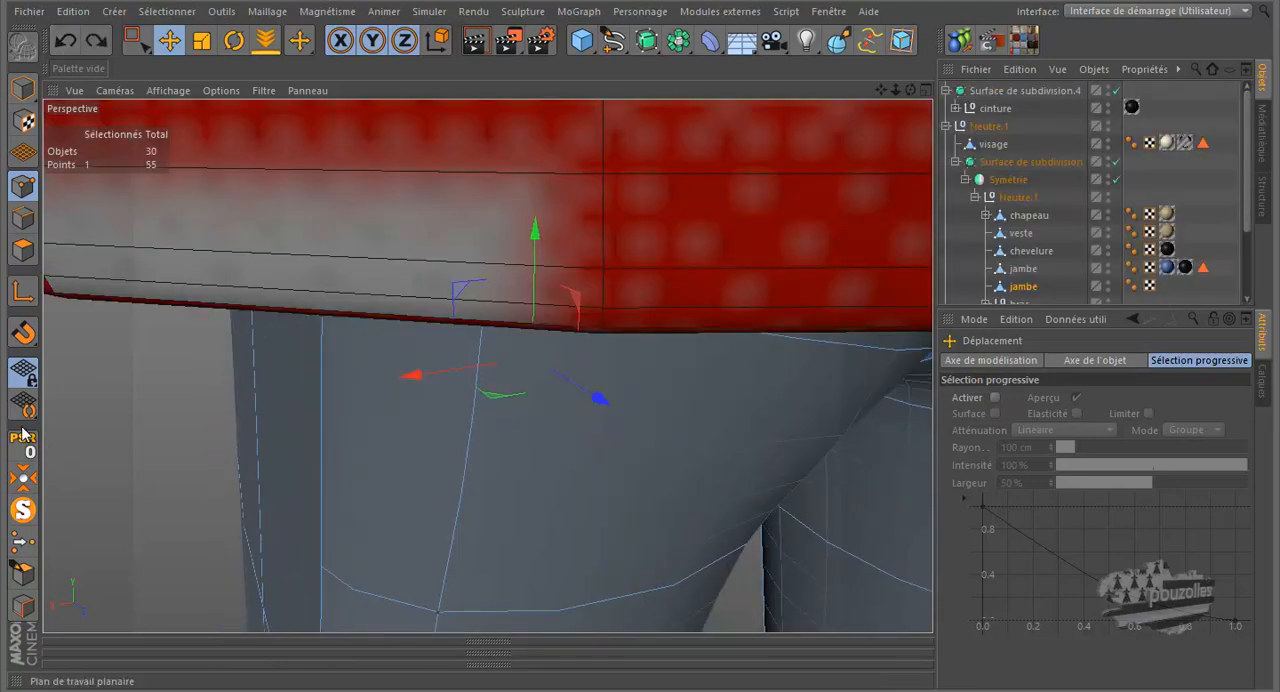
- Isolate the jambe mesh in solo display and select all of its polygons
left_click(22, 510)
left_click(22, 250)
key("ctrl+a")
scroll(510, 443, "down", 9)
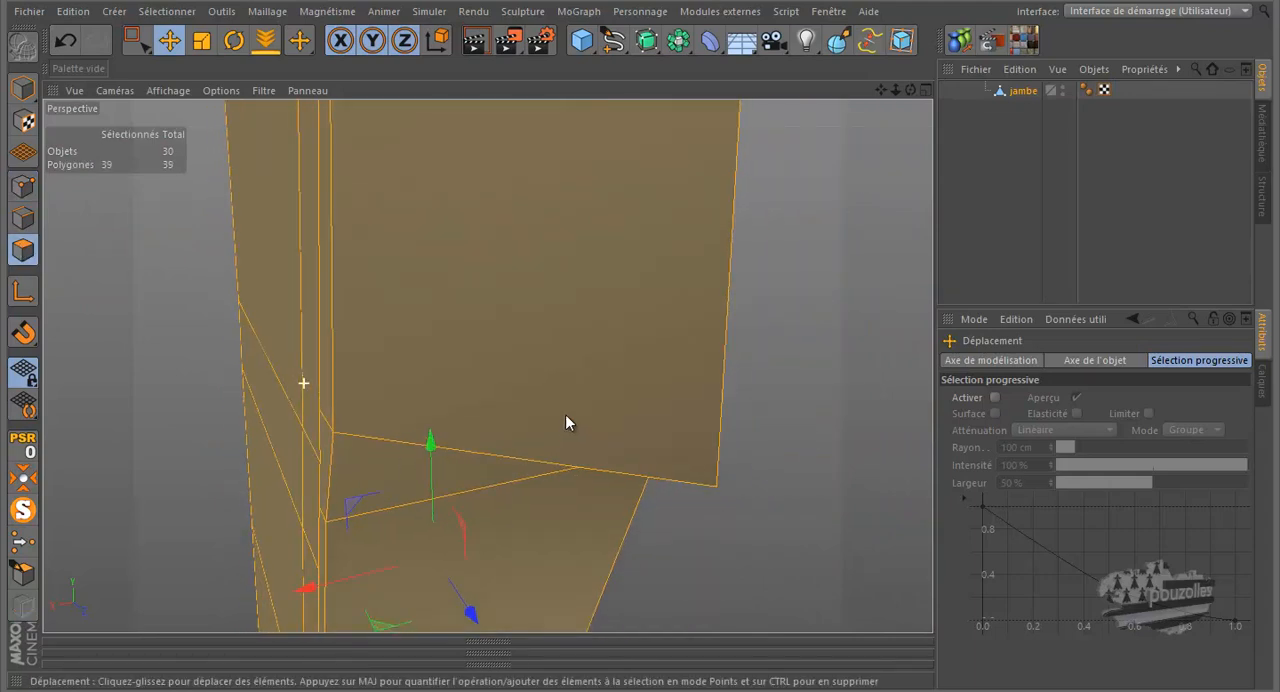
scroll(623, 377, "down", 2)
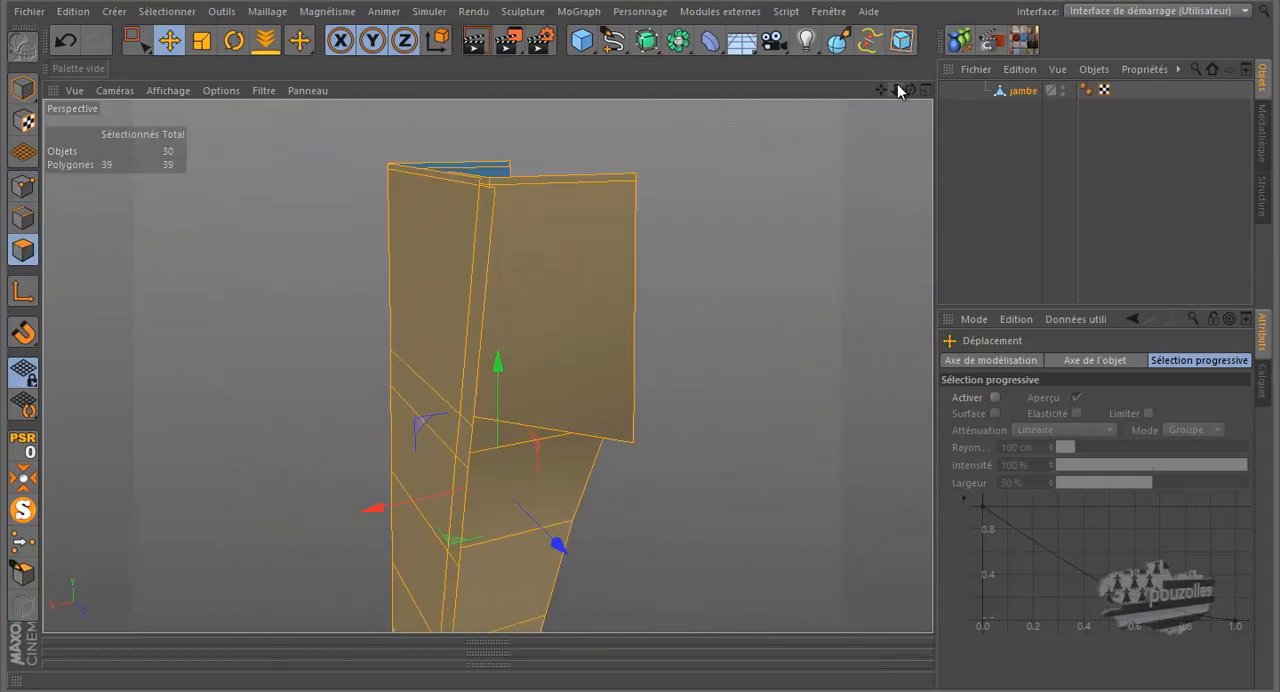
- Examine the isolated chaps shell around its upper rim, inner side and crotch polygons
left_click_drag(910, 90, 640, 330)
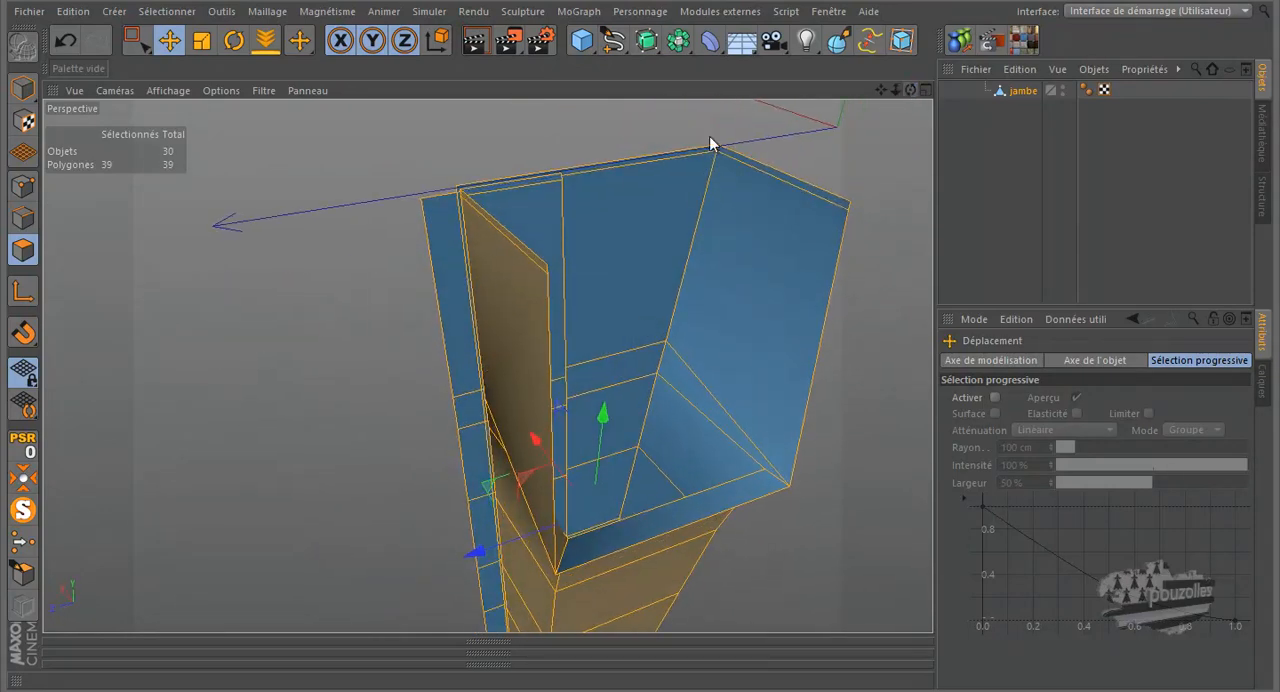
scroll(281, 491, "up", 3)
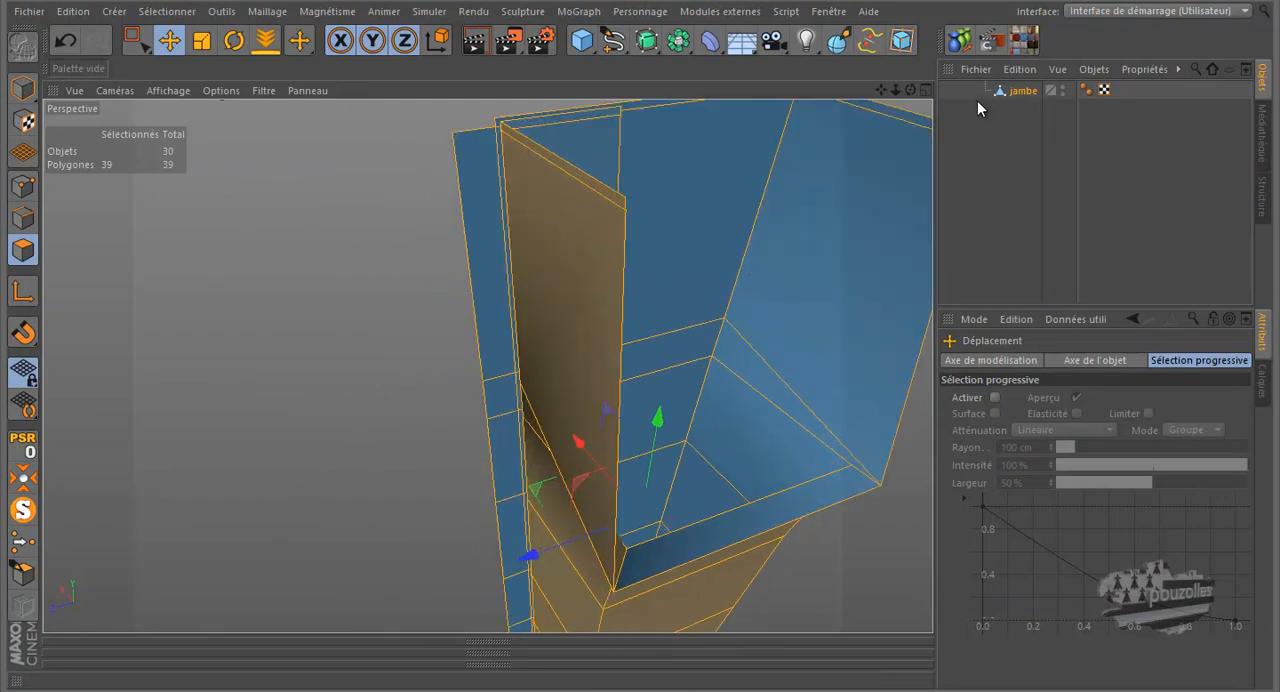
left_click_drag(915, 87, 643, 329)
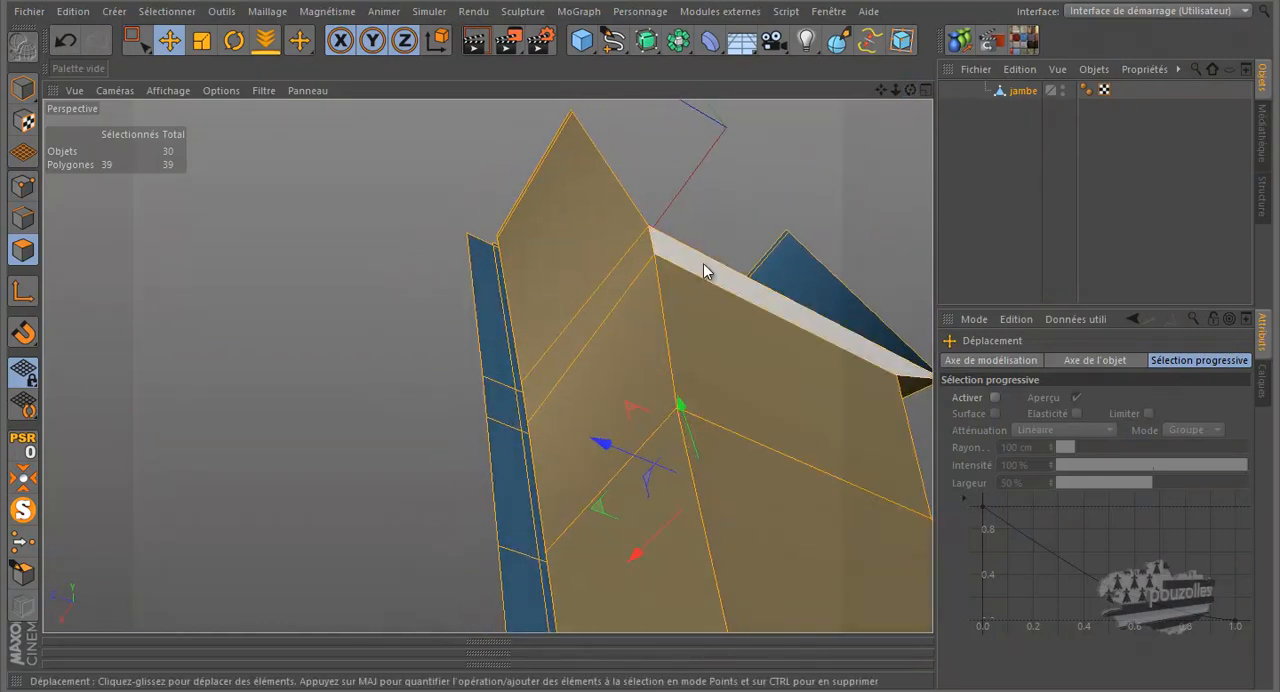
left_click_drag(707, 297, 508, 308, "alt")
scroll(512, 365, "up", 3)
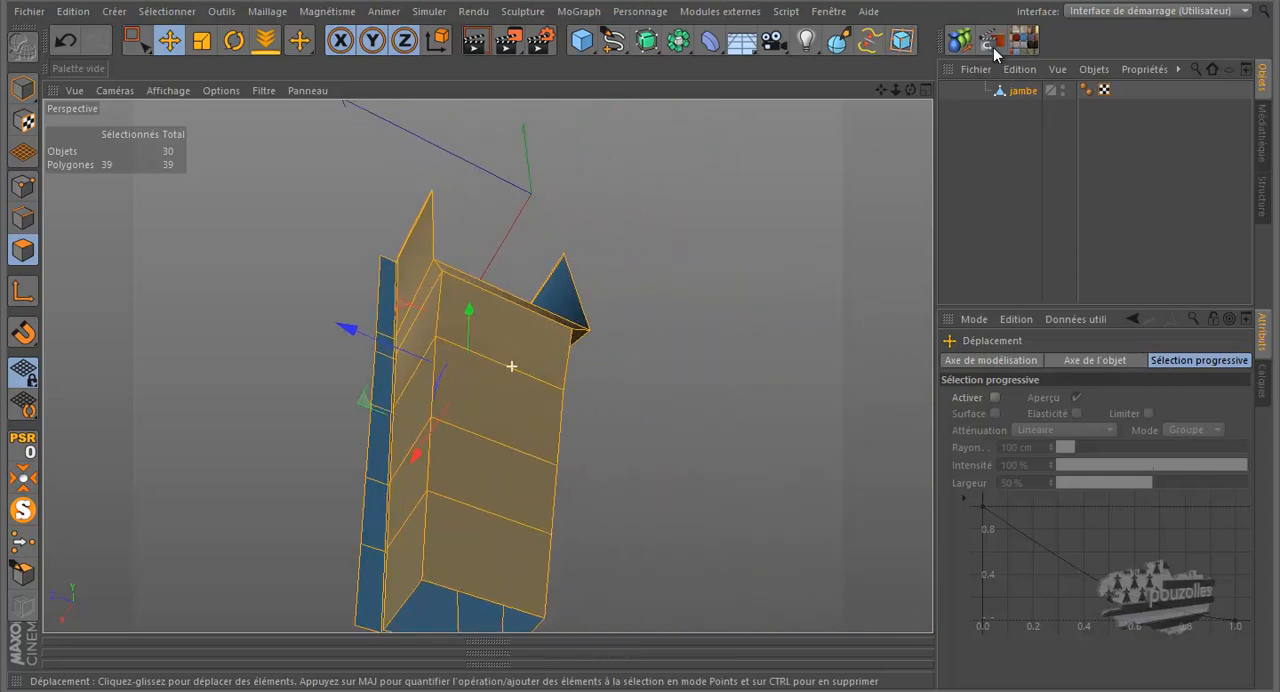
mouse_move(624, 337)
left_mouse_down("alt")
mouse_move(640, 323)
mouse_move(668, 360)
mouse_move(643, 329)
mouse_move(651, 320)
mouse_move(643, 329)
left_mouse_up("alt")
left_click_drag(251, 320, 263, 322, "alt")
scroll(261, 172, "up", 5)
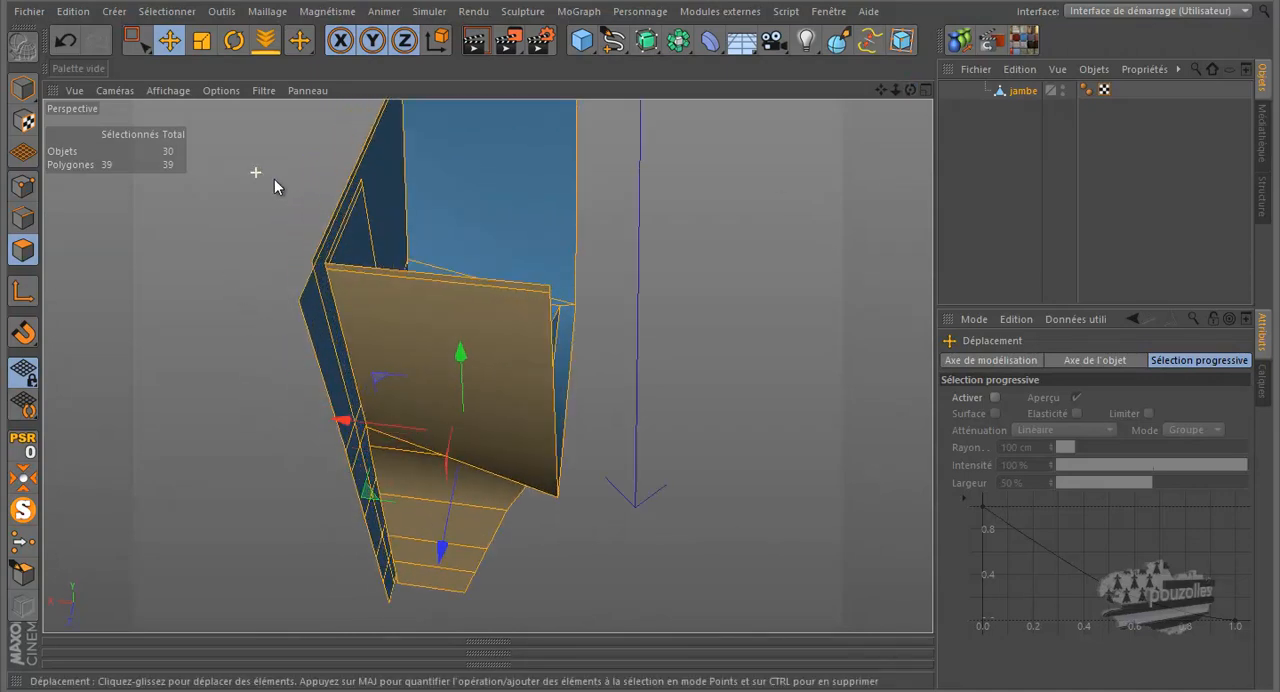
- Extrude all the selected chaps polygons with an offset of 0.6 cm to give the shell thickness
right_click(160, 278)
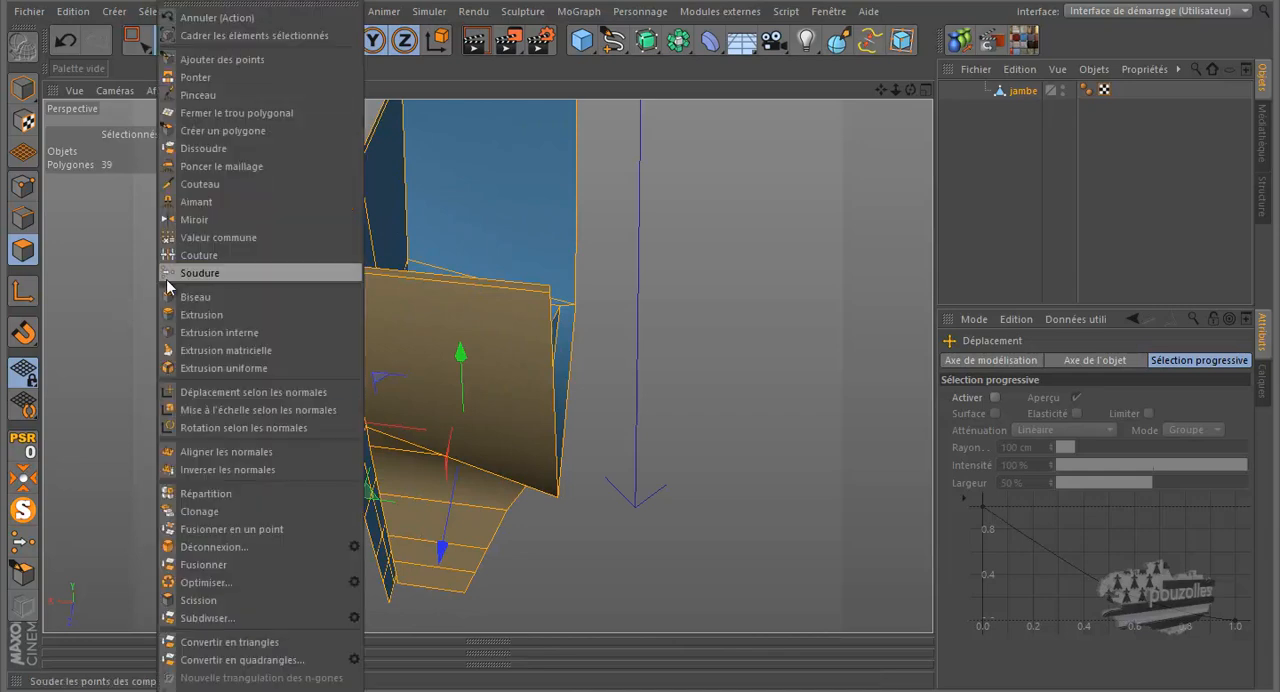
left_click(206, 314)
scroll(225, 308, "up", 3)
scroll(266, 299, "up", 2)
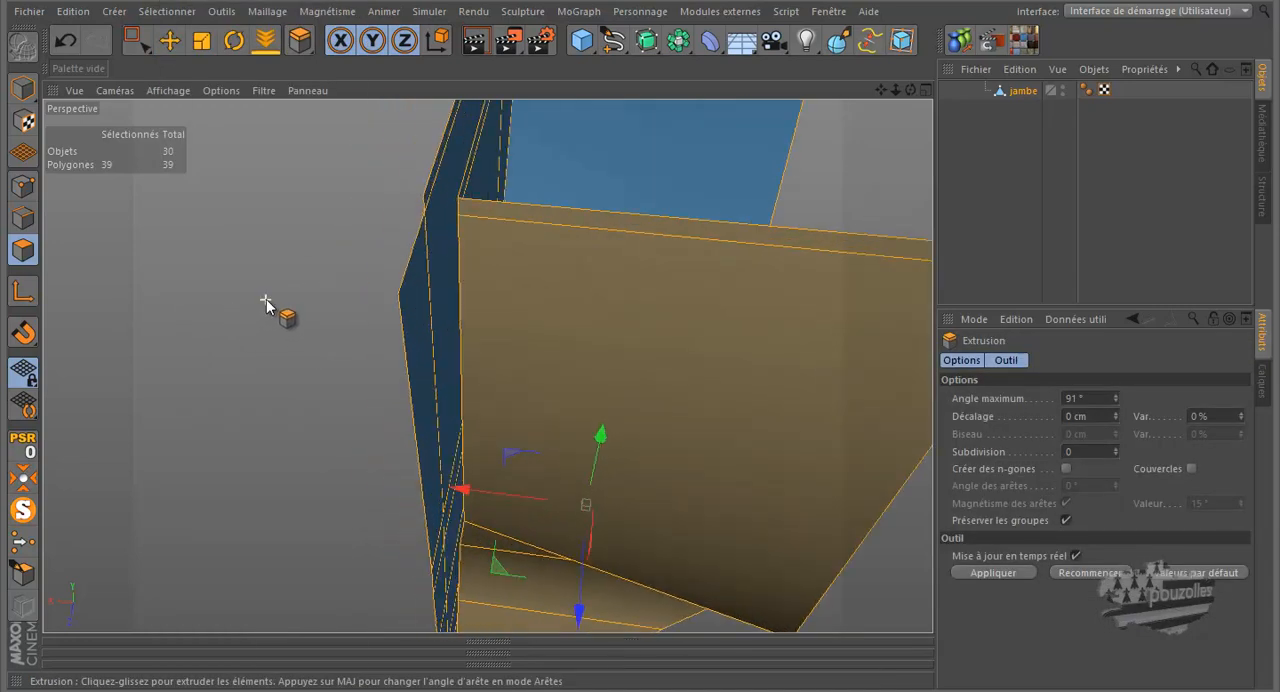
left_click_drag(641, 327, 643, 328)
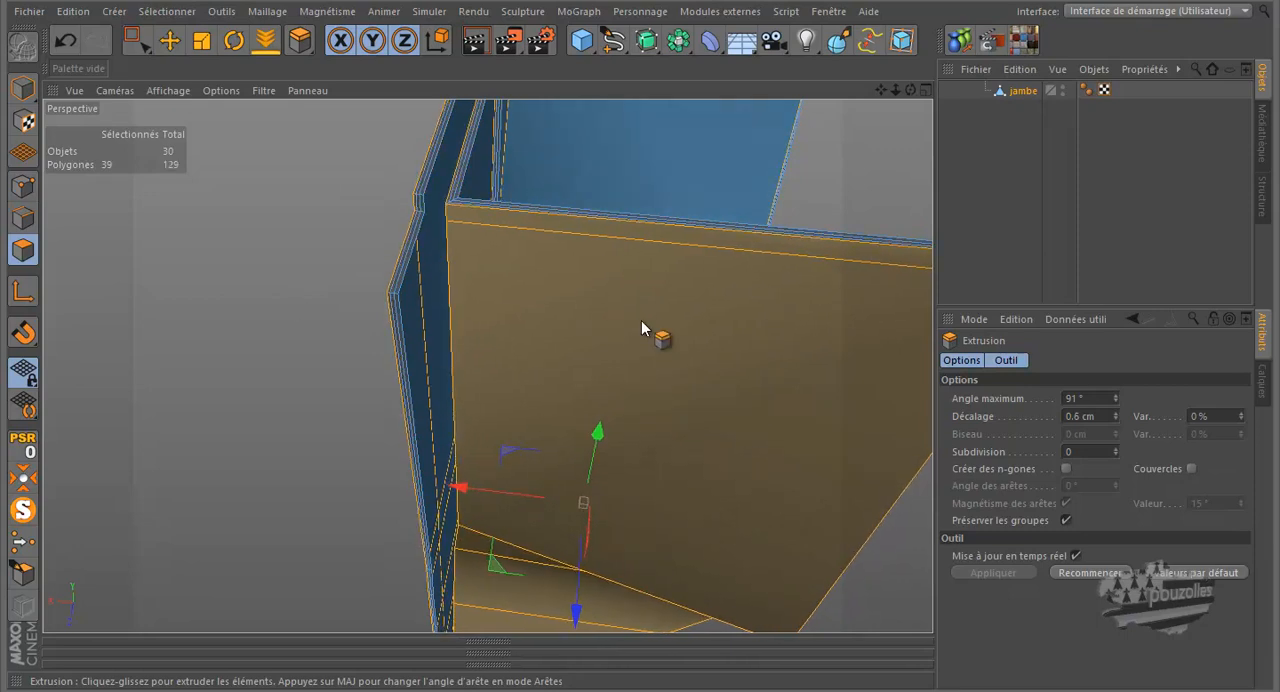
- Inspect the extruded chaps around the crotch and bring the whole figure back out of solo display
scroll(236, 315, "down", 5)
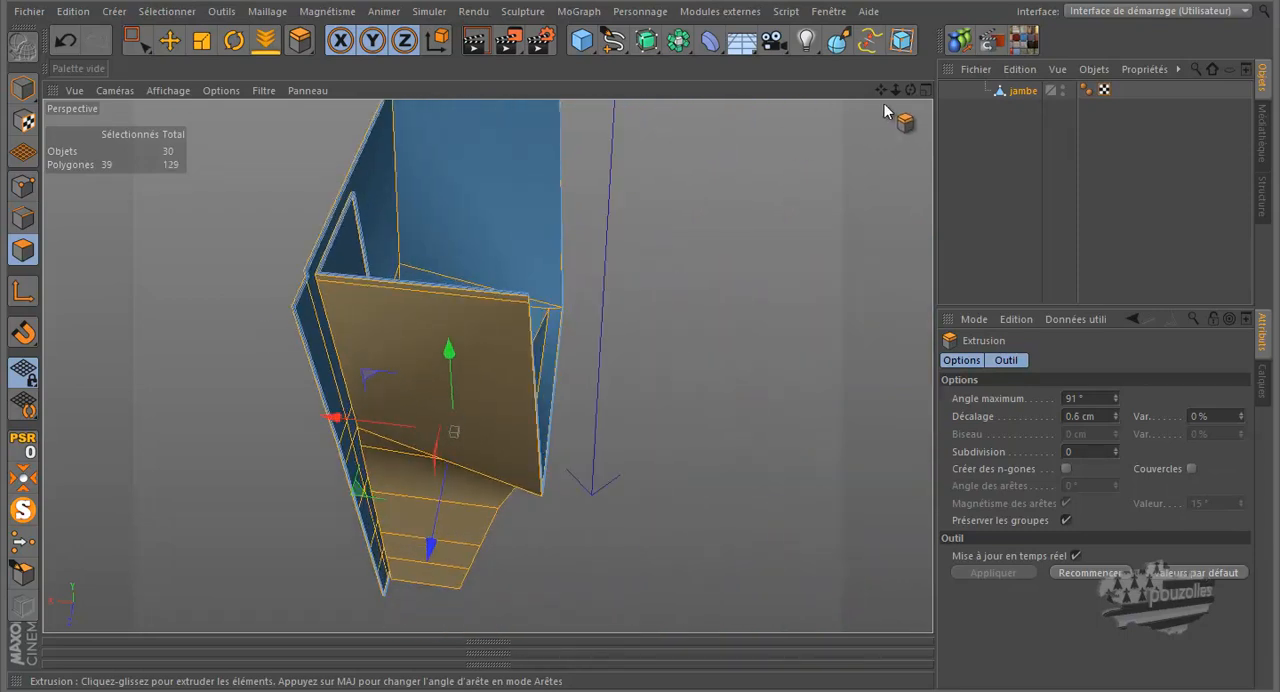
left_click_drag(909, 91, 641, 328)
scroll(537, 356, "up", 5)
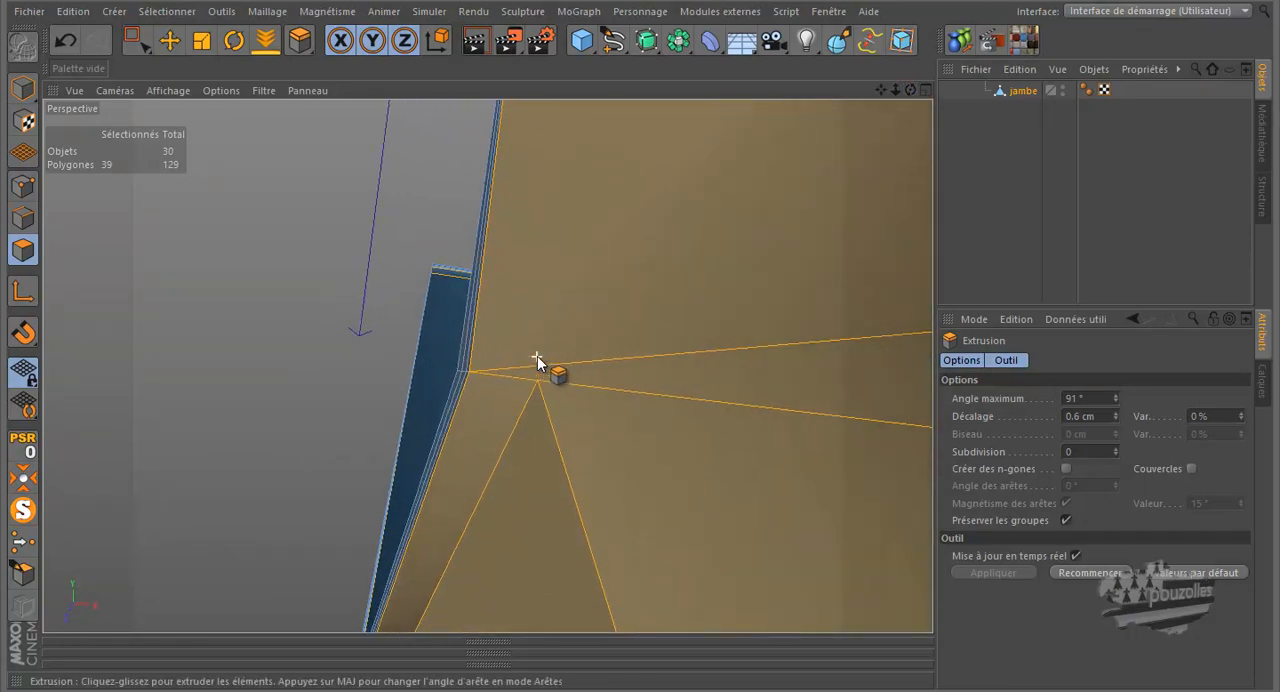
left_click_drag(490, 372, 709, 200)
left_click_drag(641, 322, 642, 331)
left_click_drag(645, 325, 337, 476, "alt")
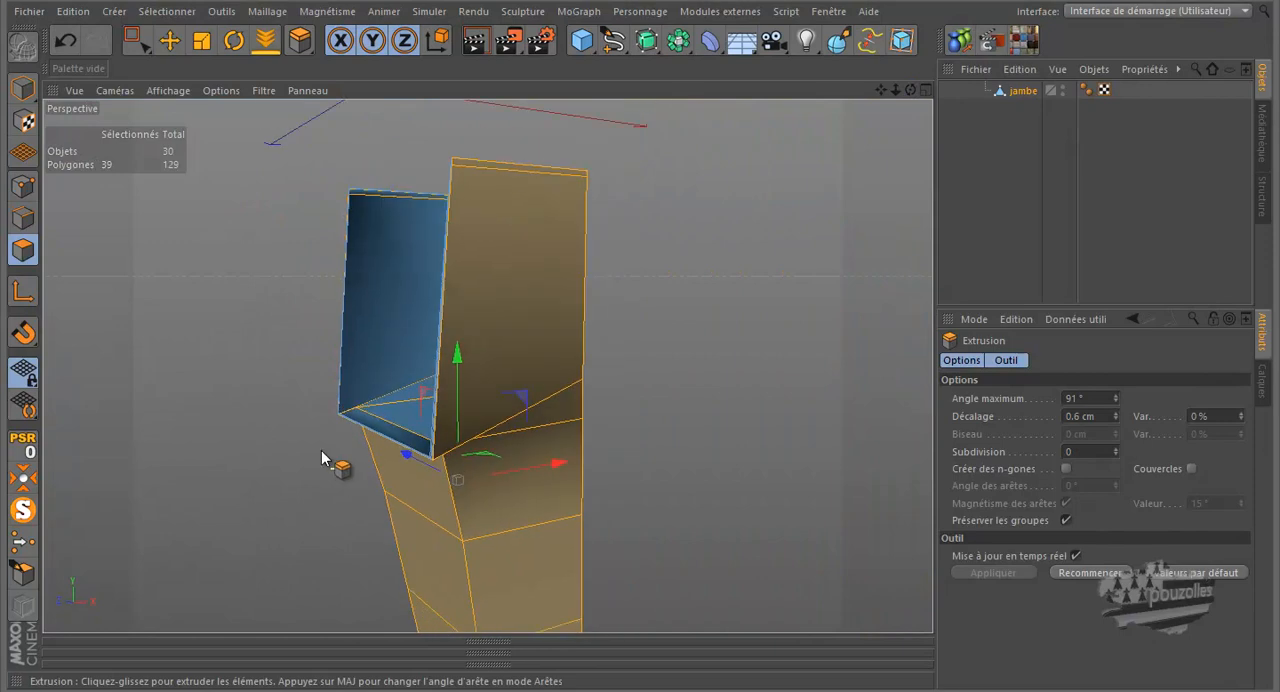
left_click(20, 512)
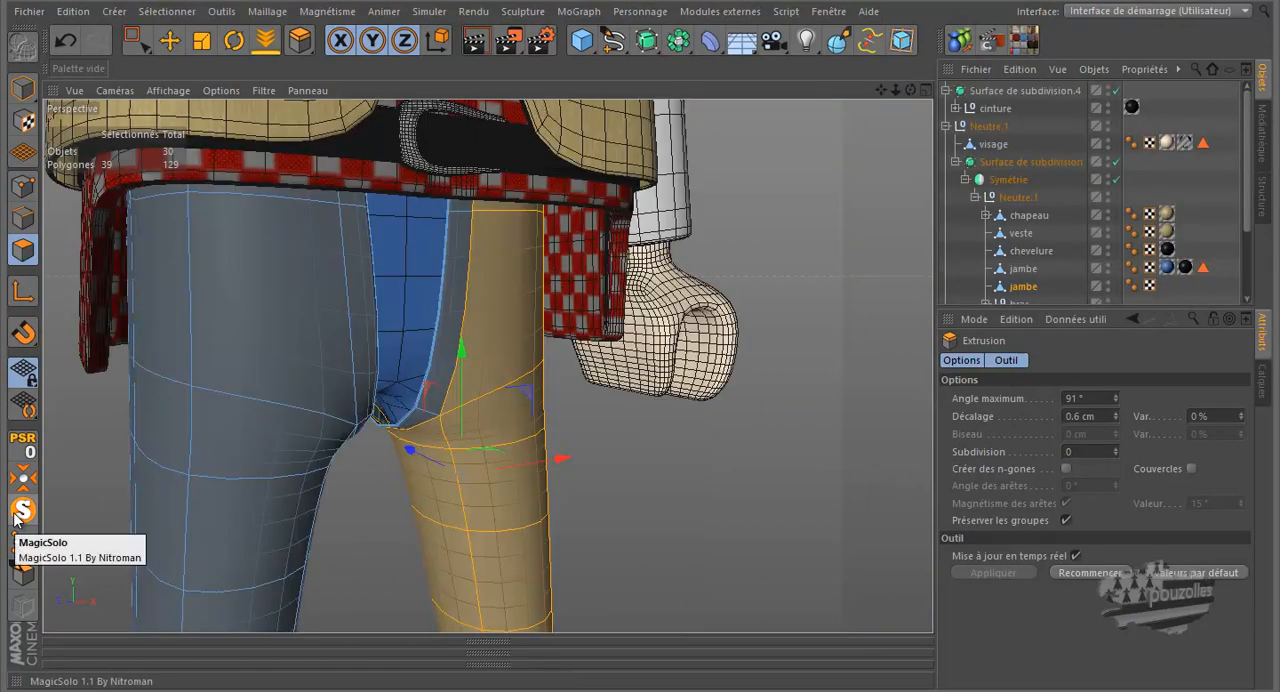
- Switch the chaps to point editing with the Live Selection tool and bring the outer side of the legs into view
left_click_drag(602, 264, 590, 268, "alt")
left_click_drag(910, 91, 640, 324)
scroll(303, 326, "down", 2)
left_click_drag(137, 40, 172, 58)
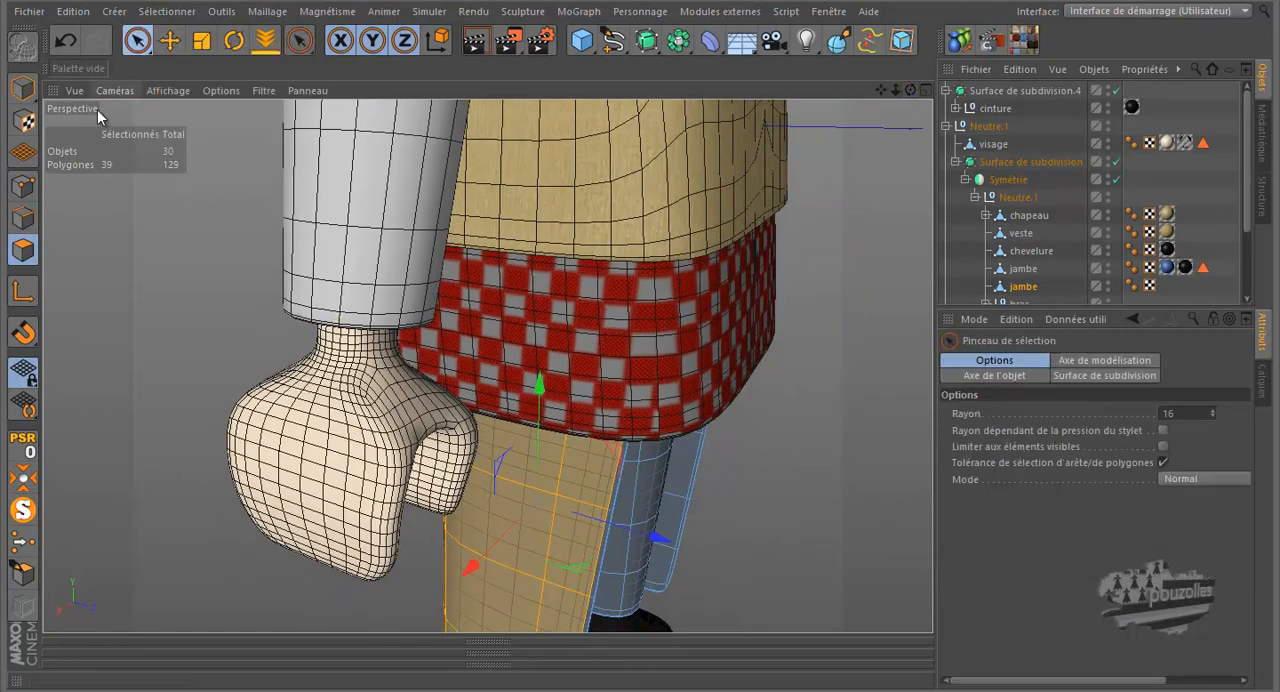
left_click(18, 188)
scroll(350, 121, "down", 4)
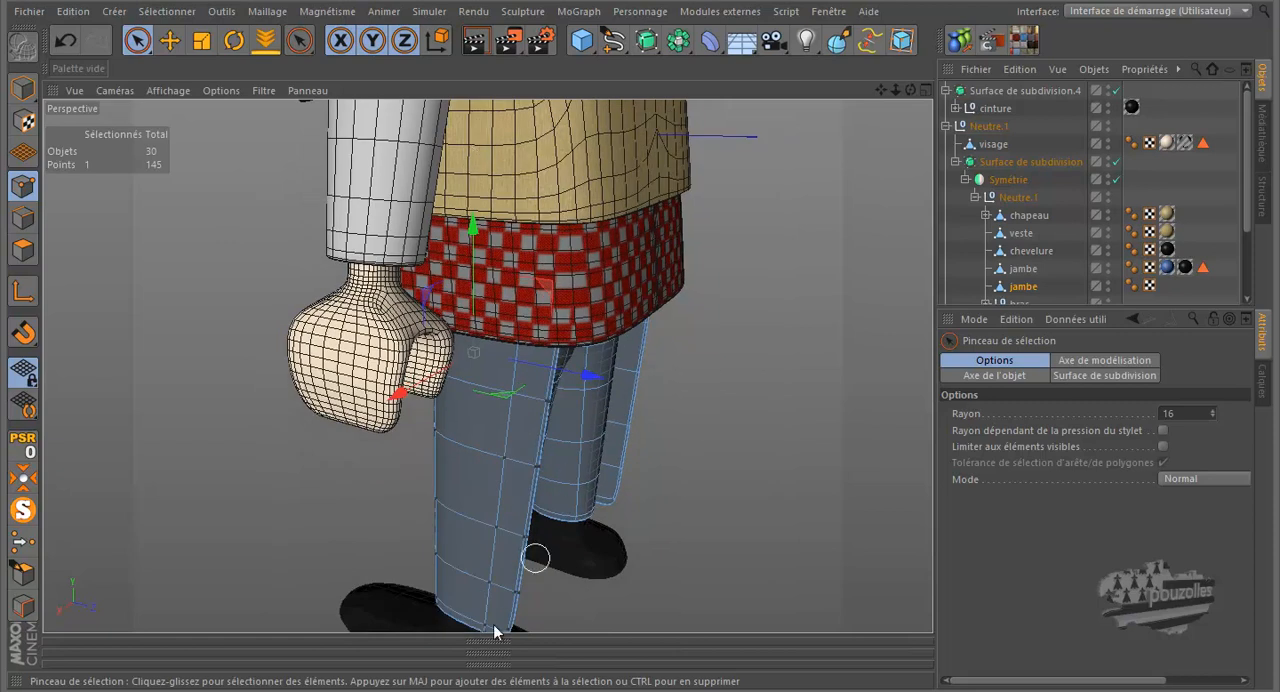
scroll(540, 568, "up", 2)
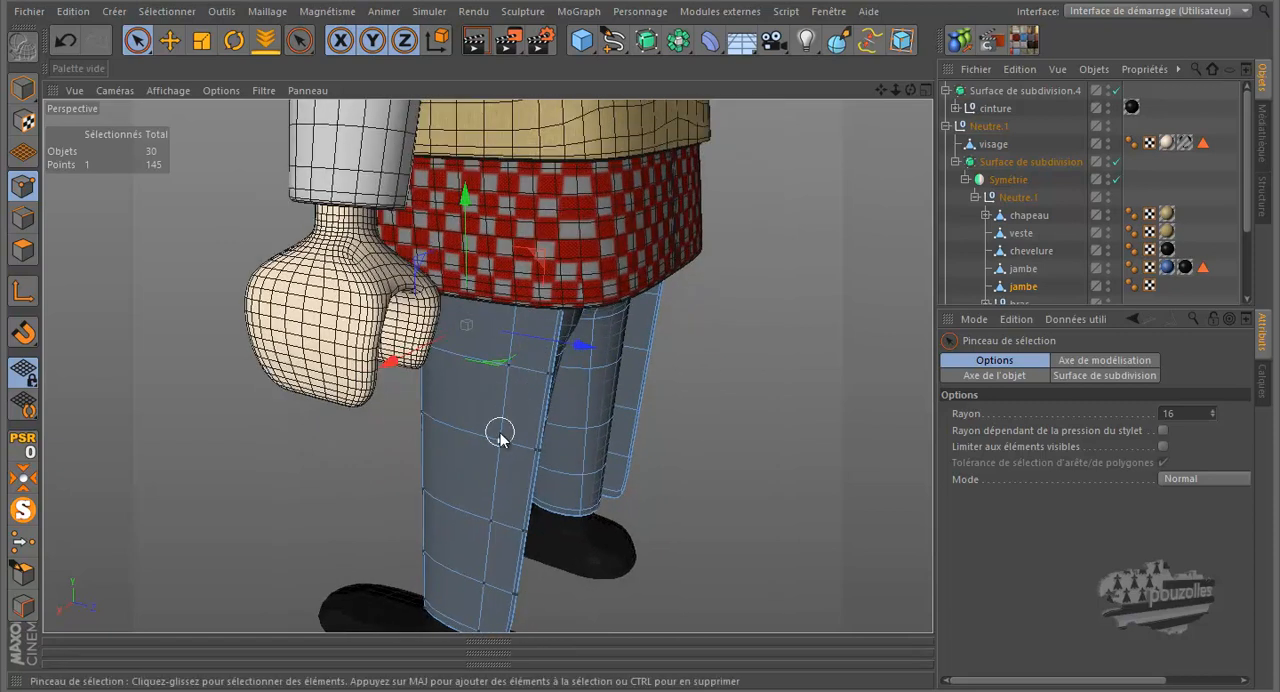
- Shift successive rows of points on the chaps' outer back edge along X into a wavy contour, the lowest about 9.7 cm outward
mouse_move(626, 324)
left_mouse_down()
mouse_move(633, 310)
mouse_move(642, 320)
mouse_move(624, 317)
mouse_move(638, 320)
left_mouse_up()
left_click(440, 362)
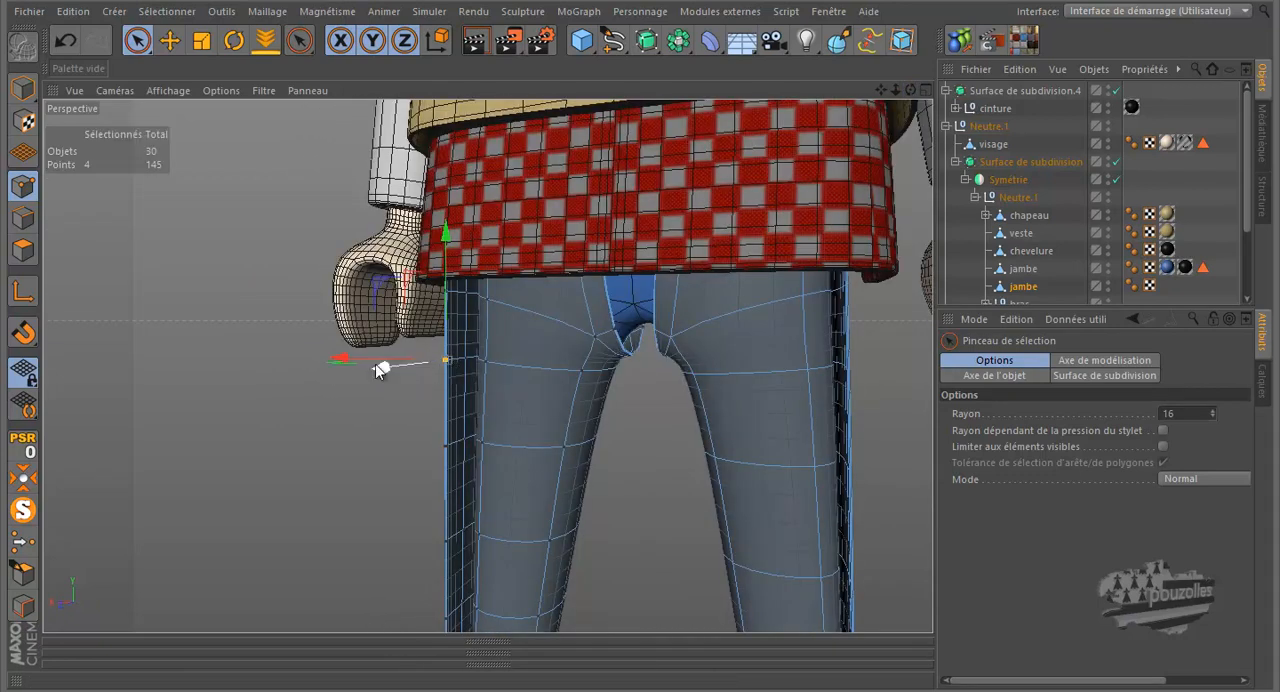
left_click_drag(343, 360, 337, 363)
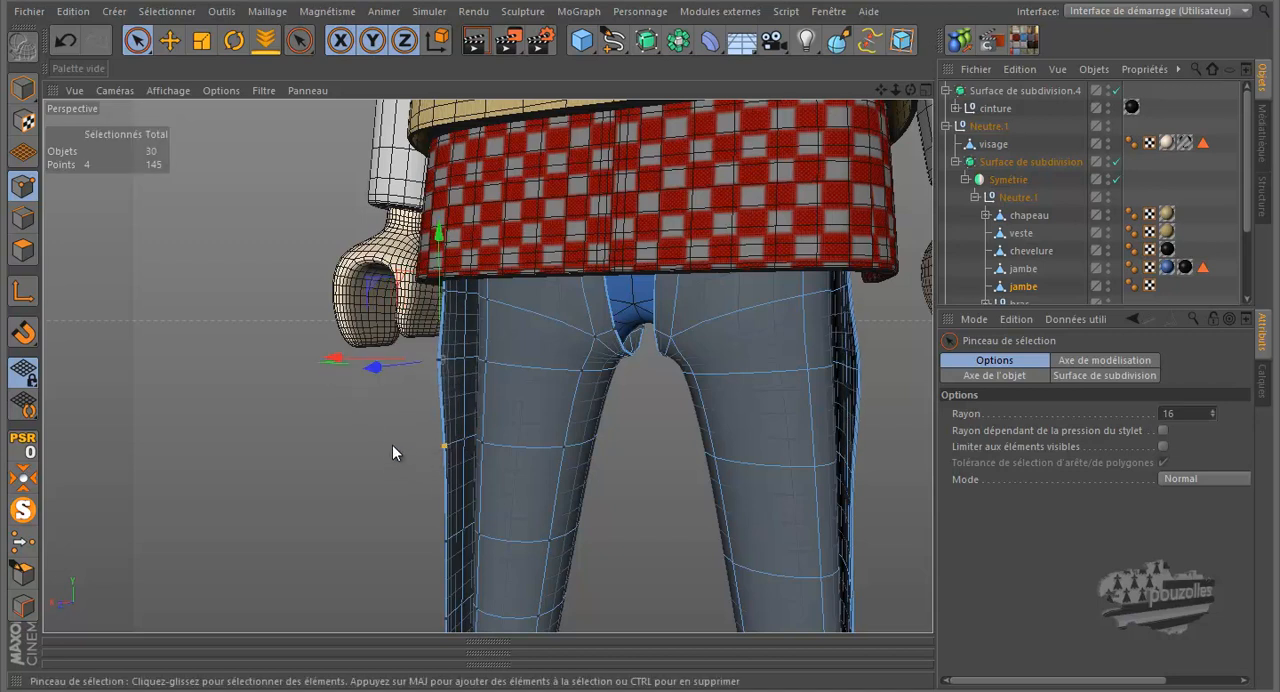
left_click_drag(368, 443, 374, 443)
left_click(448, 546)
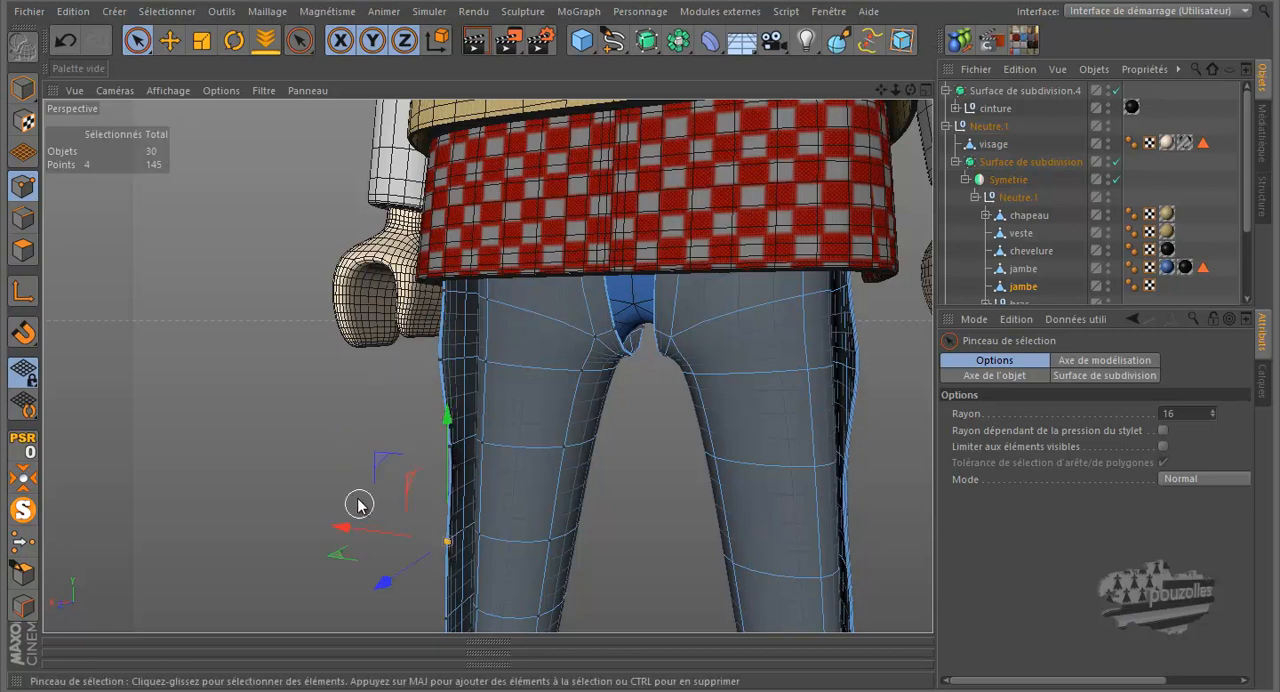
left_click_drag(349, 528, 344, 529)
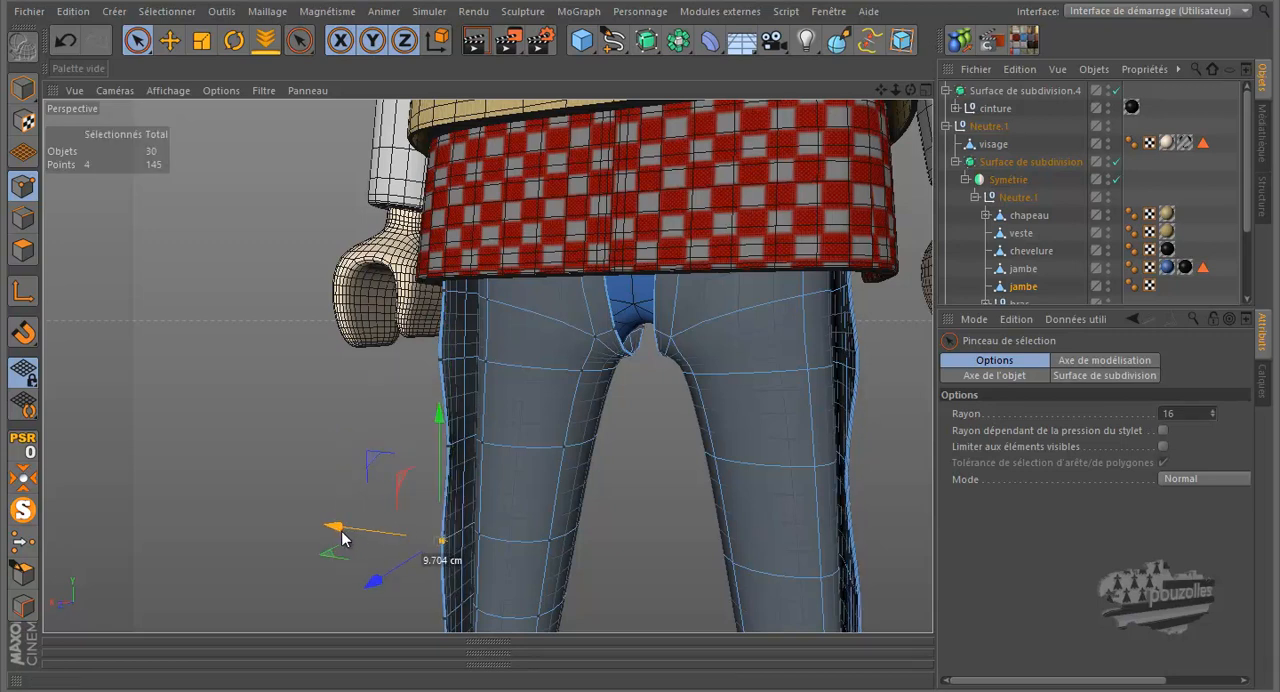
- Pull the four points at the bottom corner of the chaps' outer back edge slightly outward along X
right_click_drag(441, 399, 500, 320, "alt")
scroll(500, 320, "down", 2)
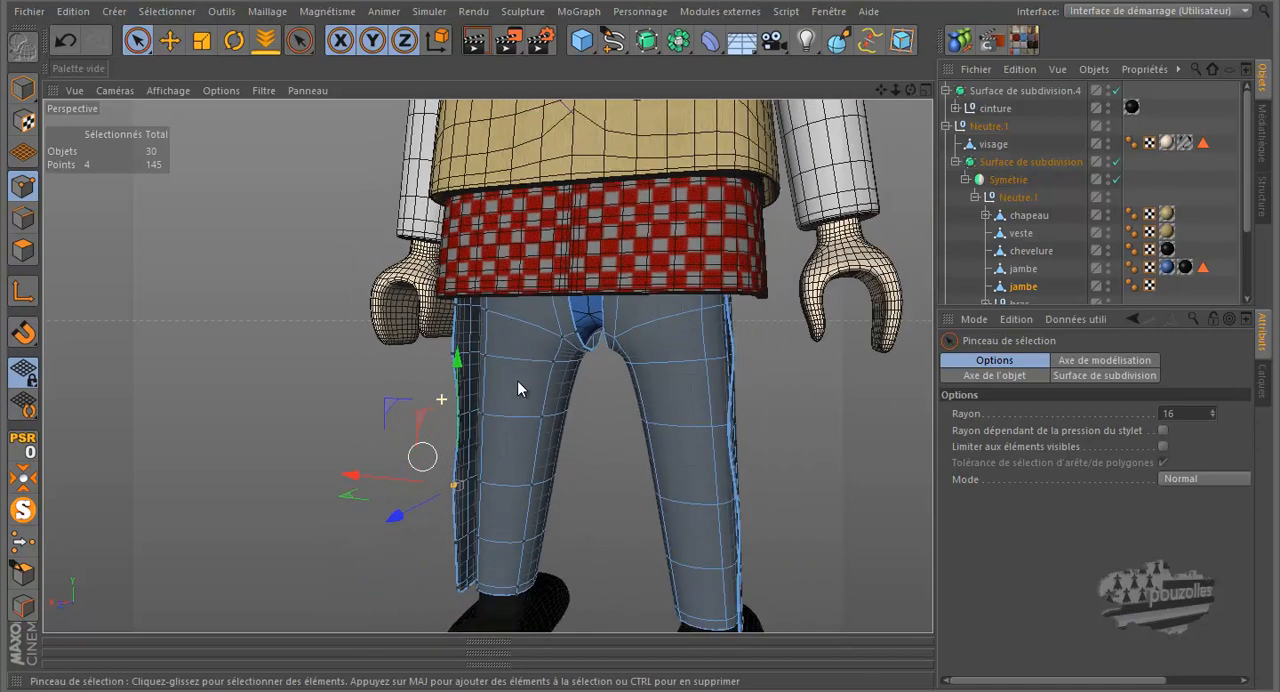
left_click(451, 594)
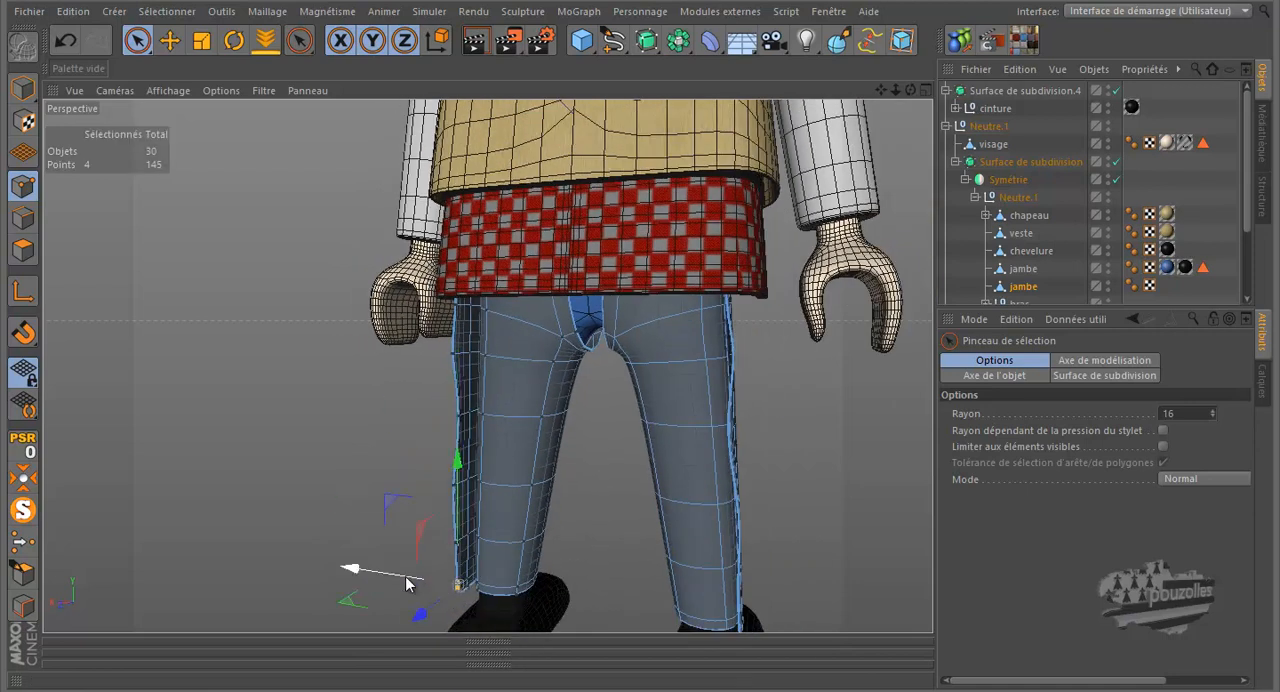
left_click_drag(401, 582, 394, 582)
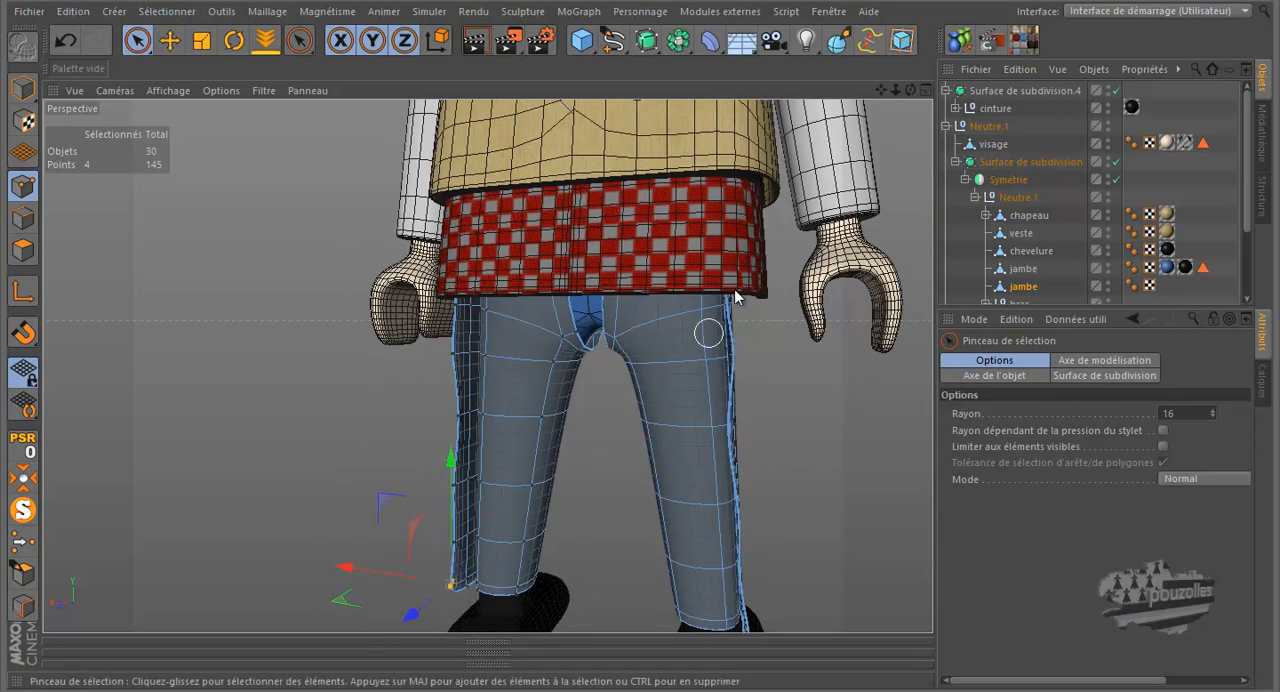
- Render the perspective view from the front to check the chaps on the figure
left_click_drag(910, 89, 640, 328)
scroll(561, 426, "down", 6)
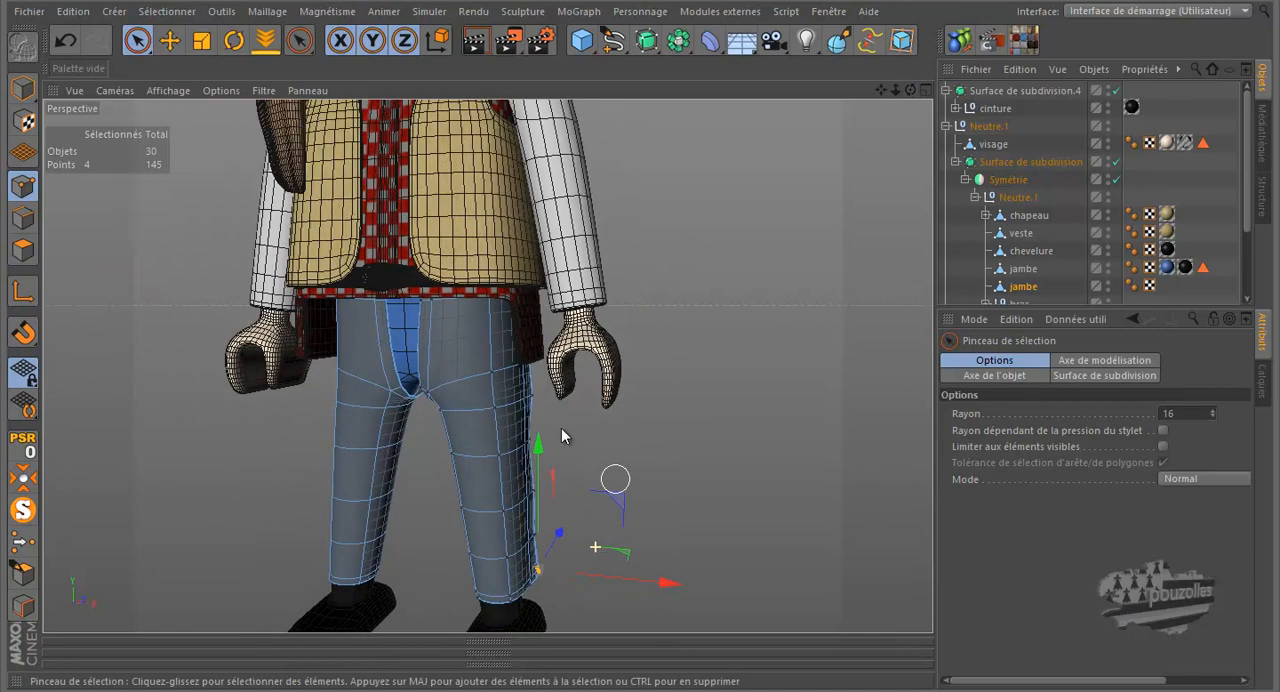
left_click_drag(881, 83, 643, 316)
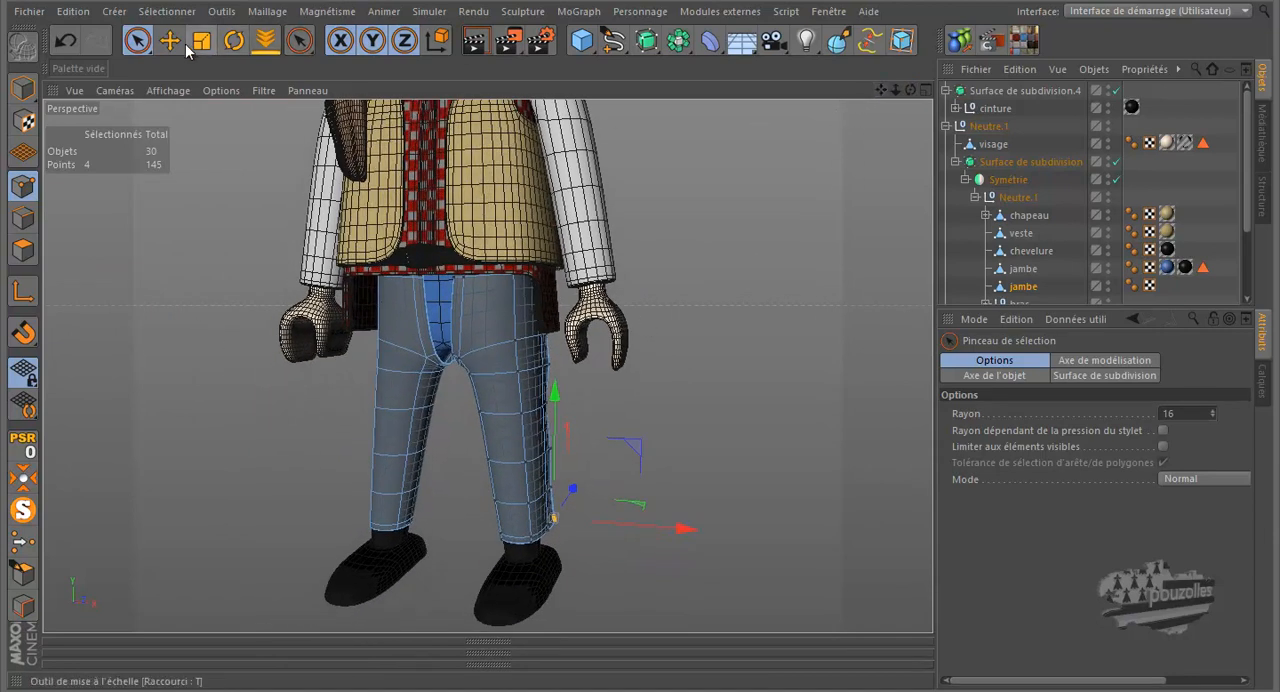
left_click(477, 44)
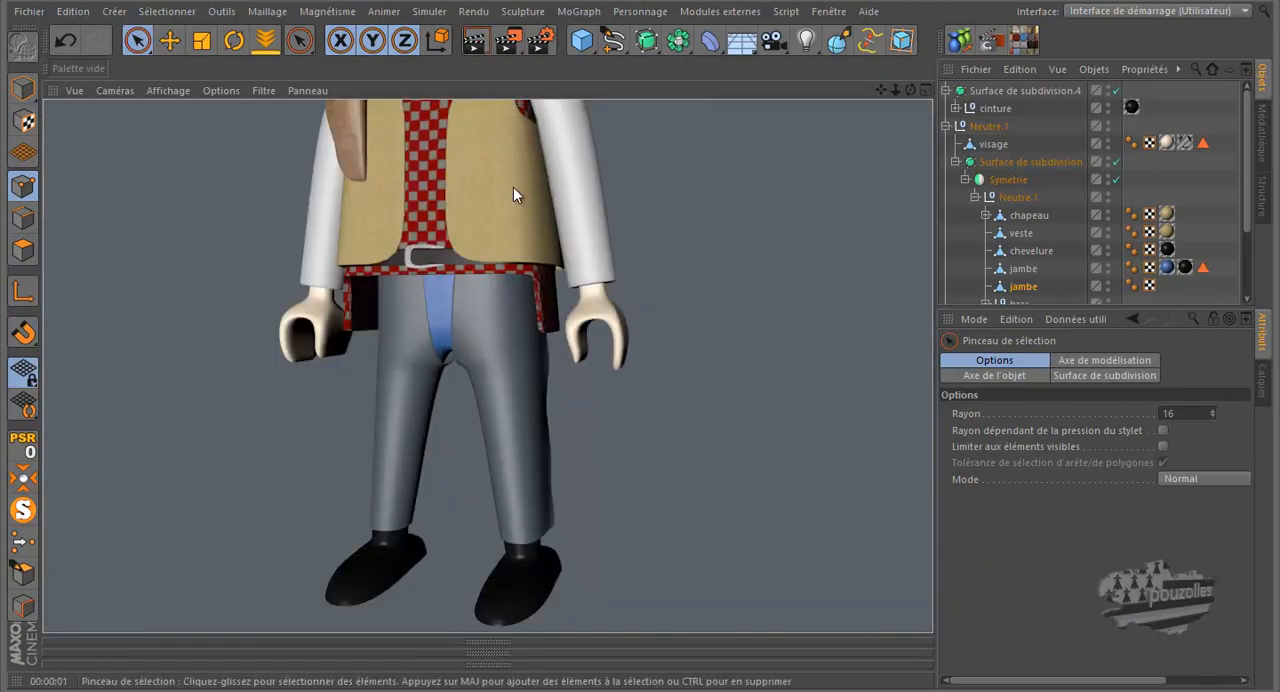
left_click_drag(908, 86, 660, 318)
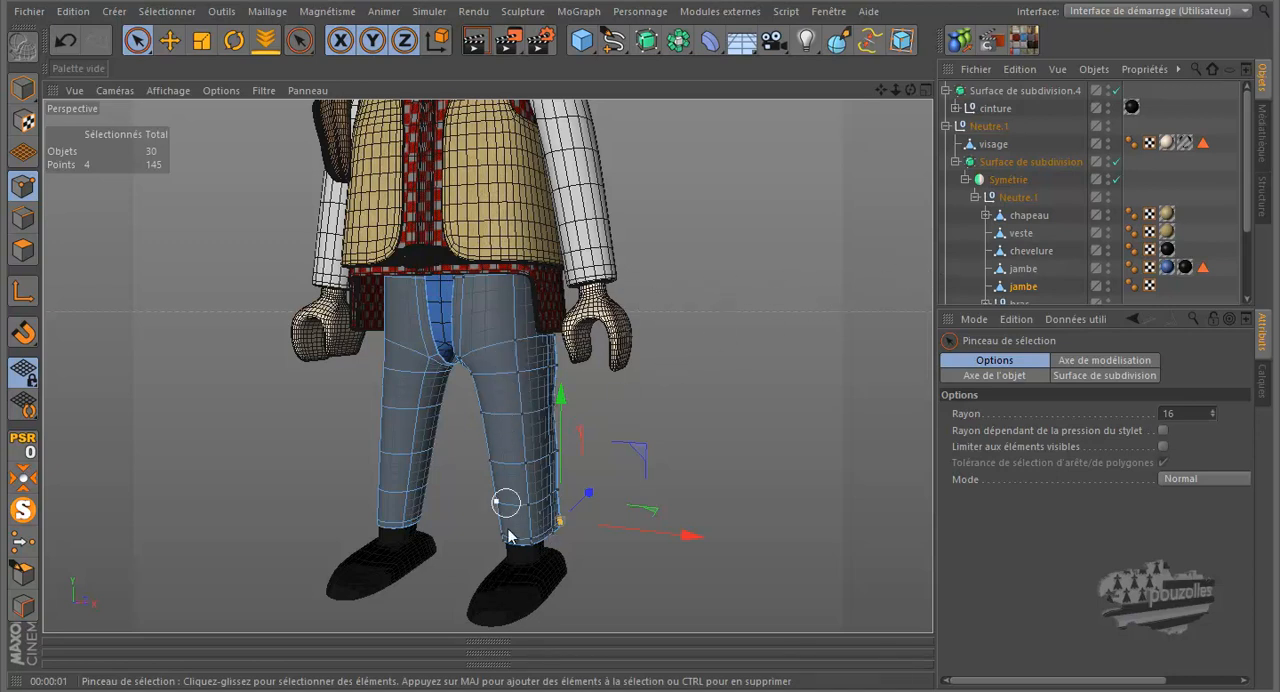
- Expand the material manager to show all scene materials and delete the Mat.5 material
left_click(488, 655)
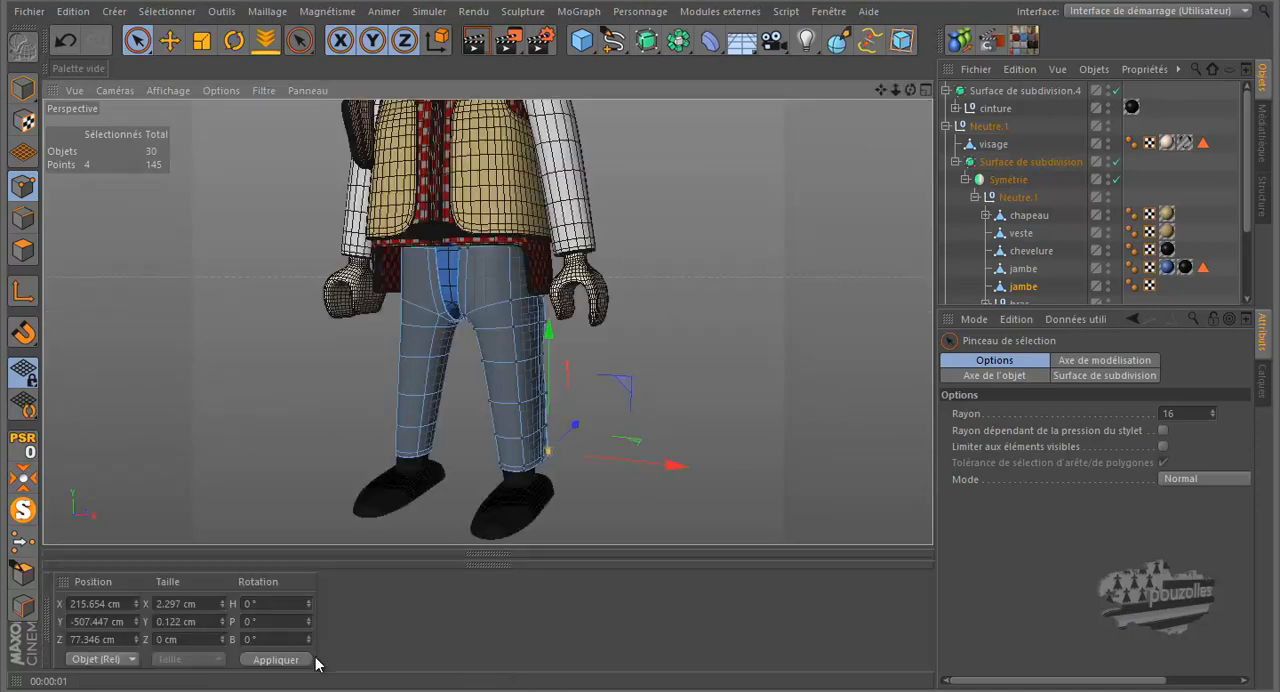
left_click(48, 634)
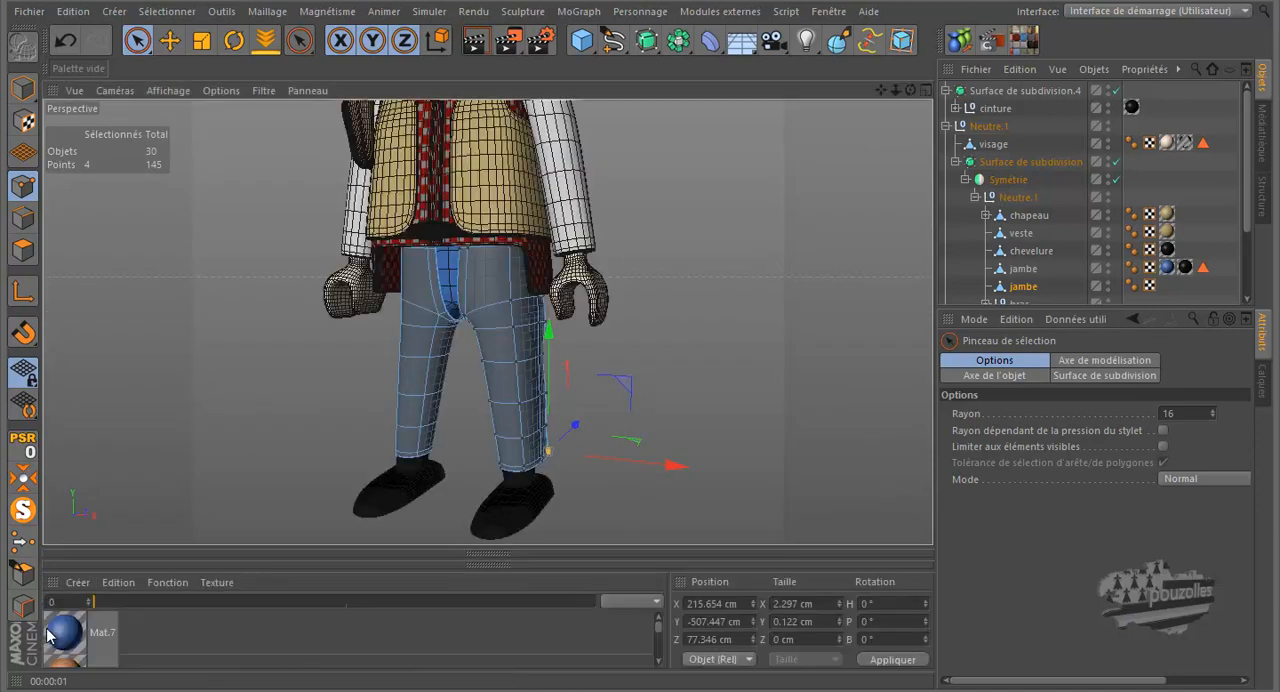
left_click(229, 628)
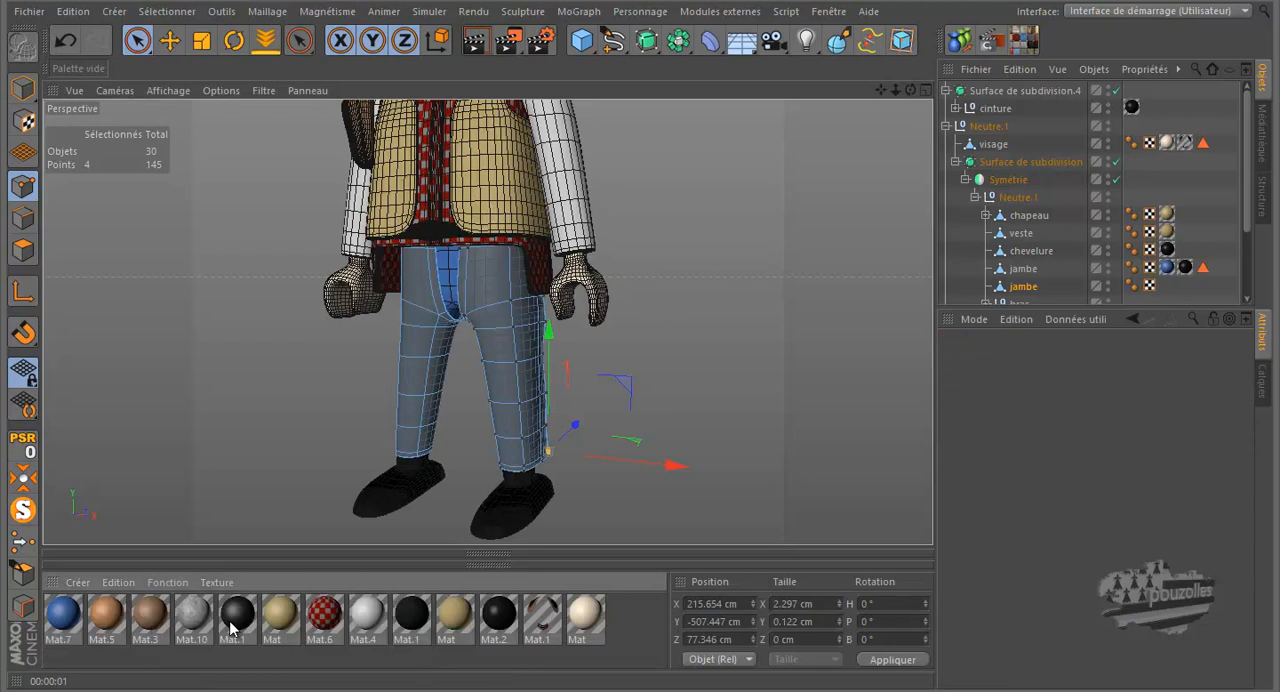
left_click(108, 618)
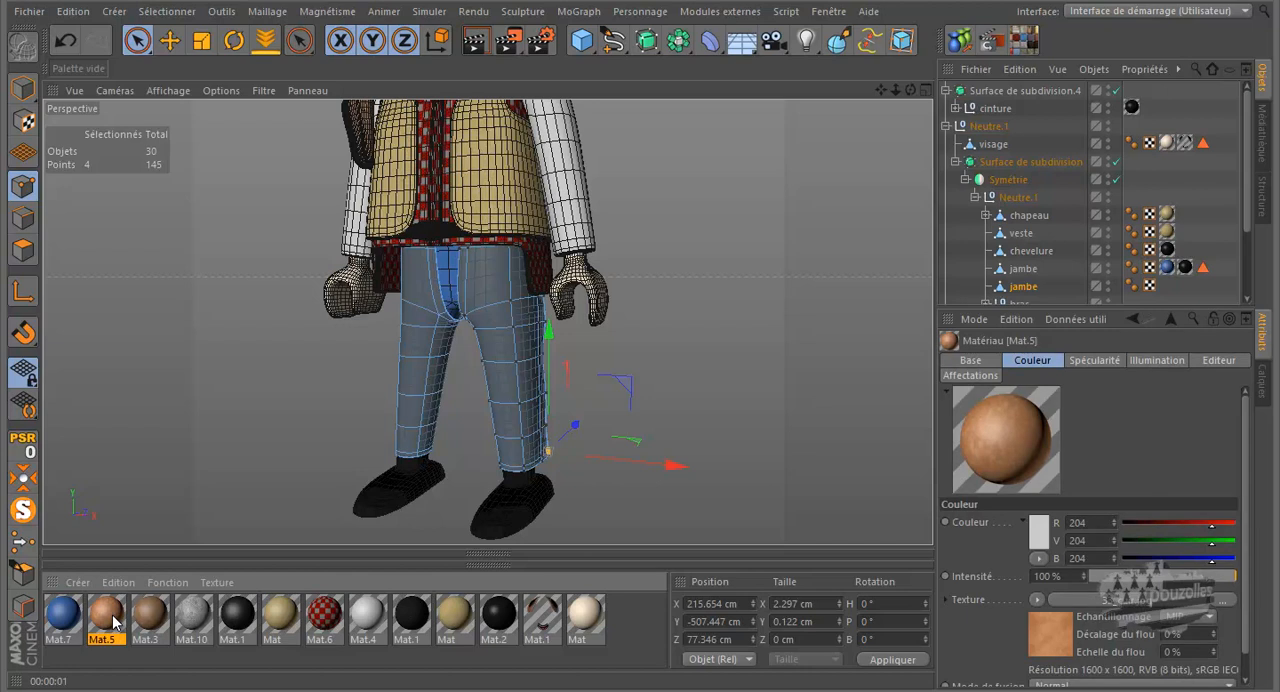
key("Delete")
- Apply the brown Mat.3 material to the chaps object and deselect its points
left_click(113, 620)
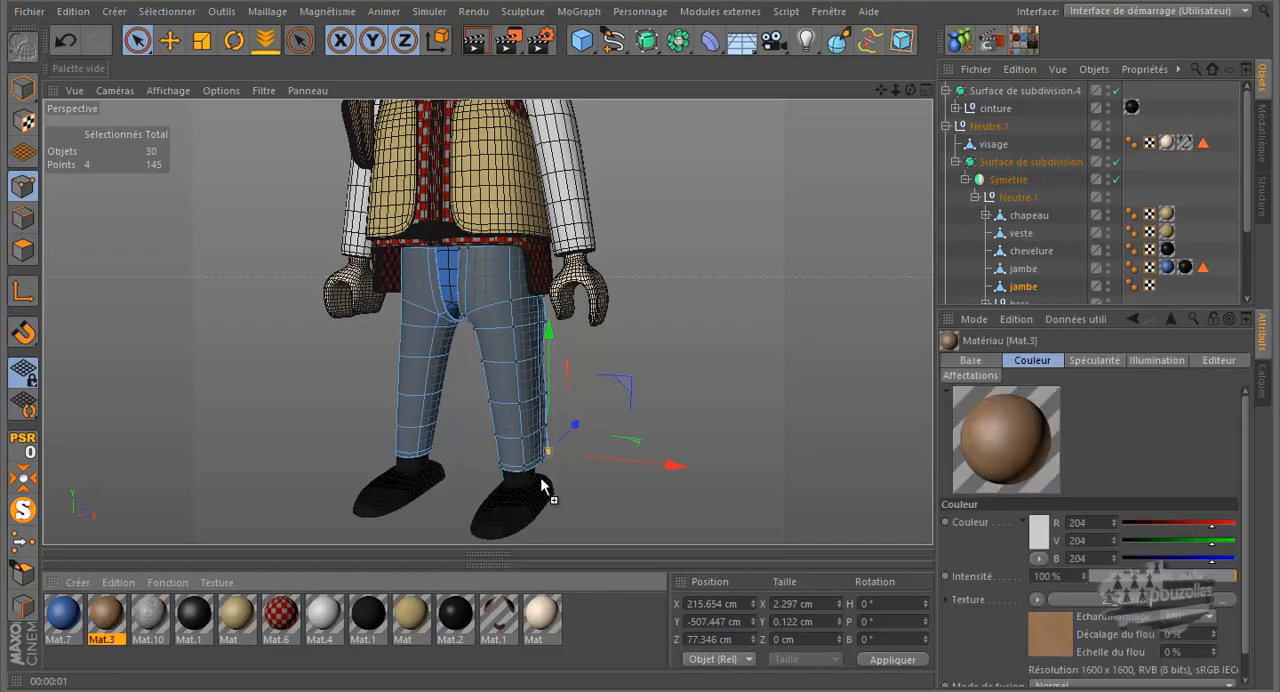
left_click_drag(1031, 285, 1031, 287)
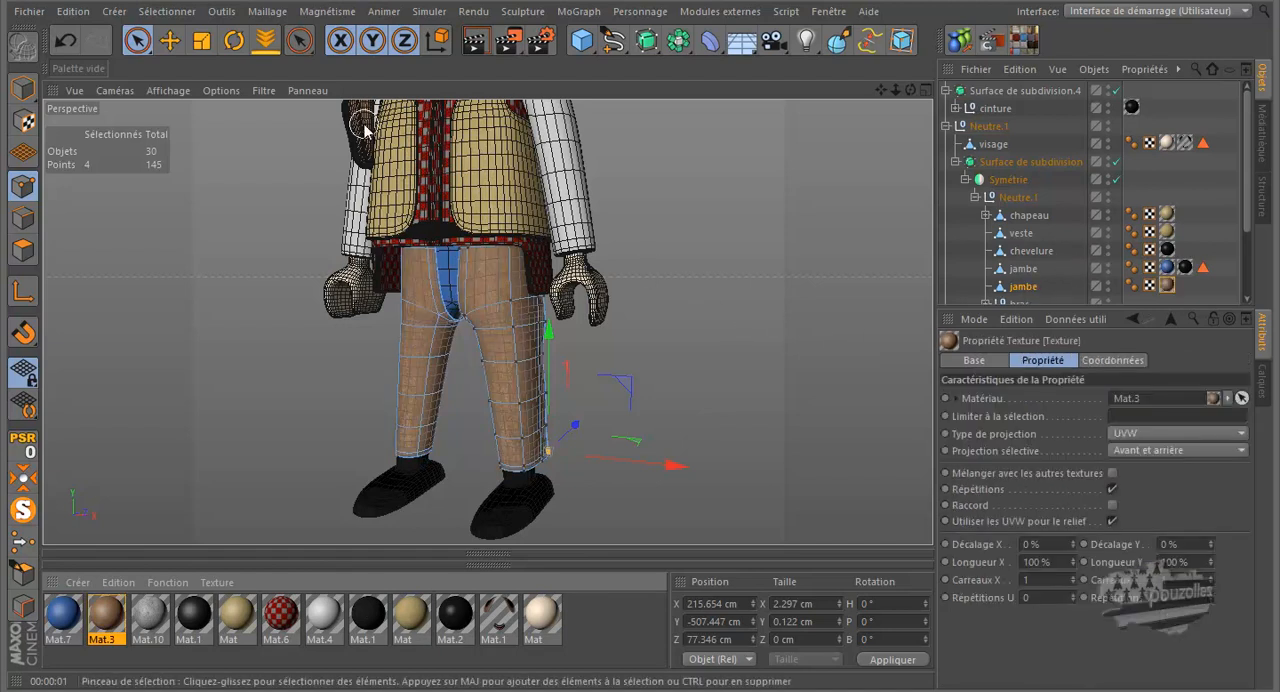
left_click(318, 374)
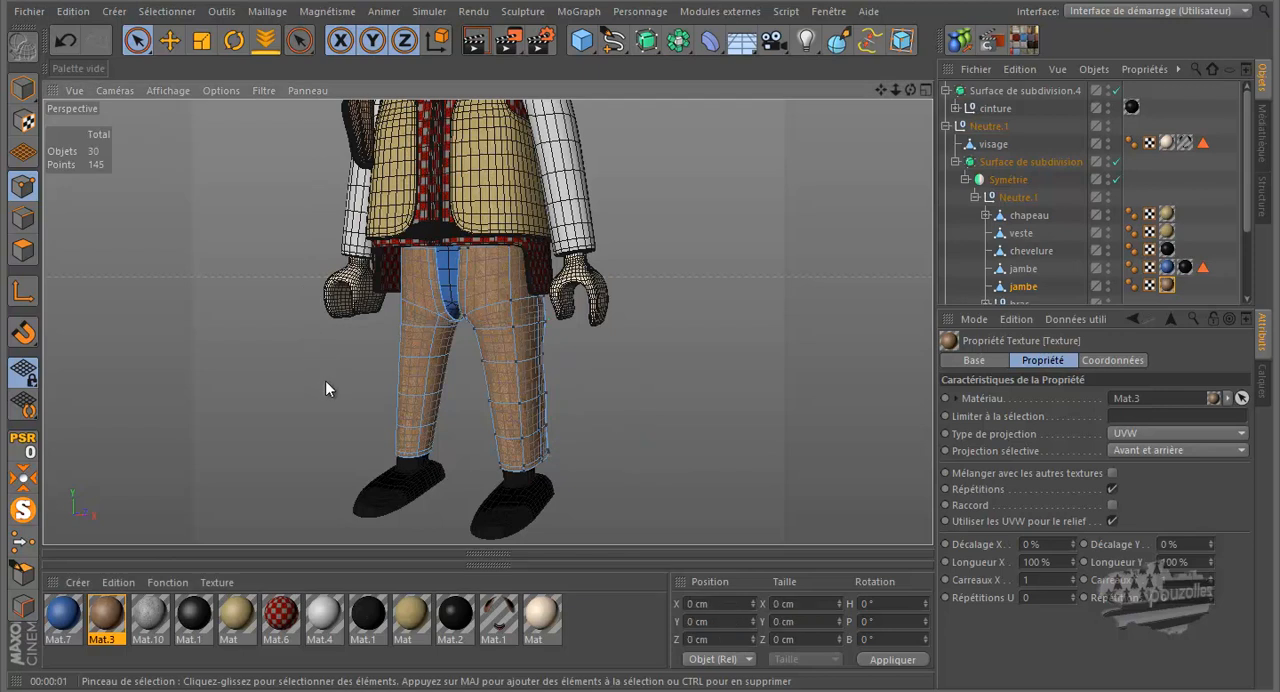
- Render the perspective view at closer zoom and from a turned angle to check the brown material on the chaps
left_click(476, 43)
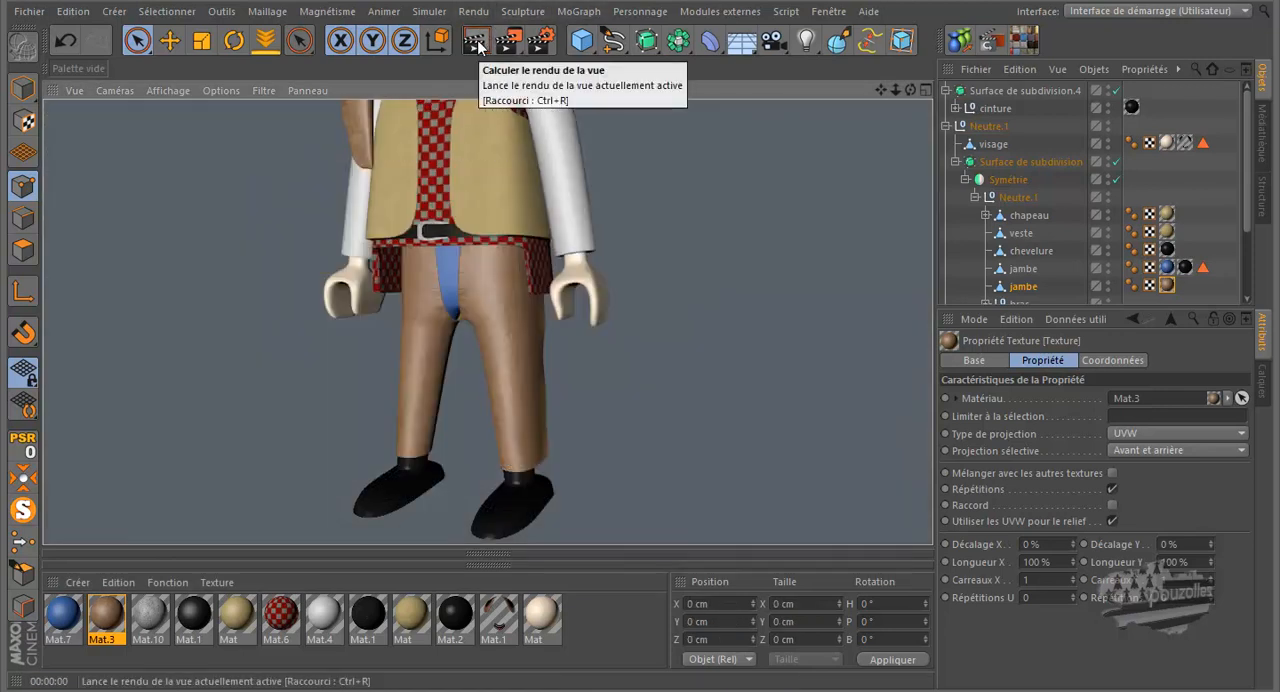
left_click(488, 290)
scroll(485, 290, "up", 3)
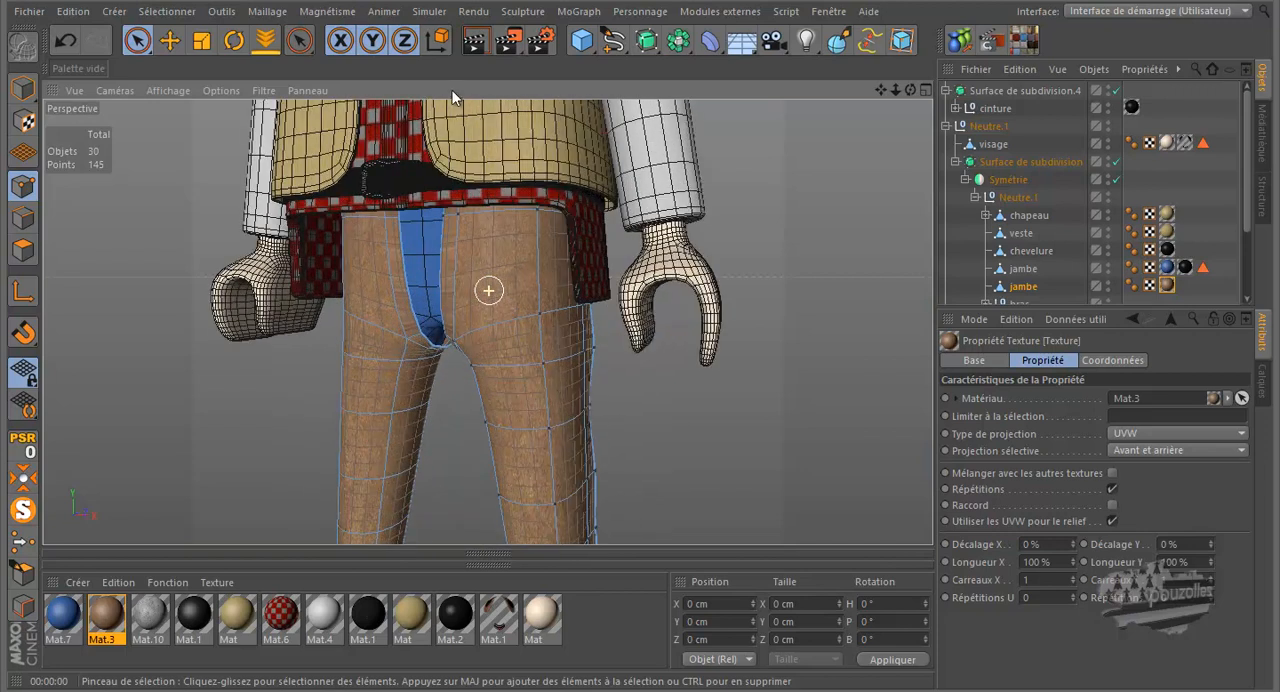
left_click(476, 43)
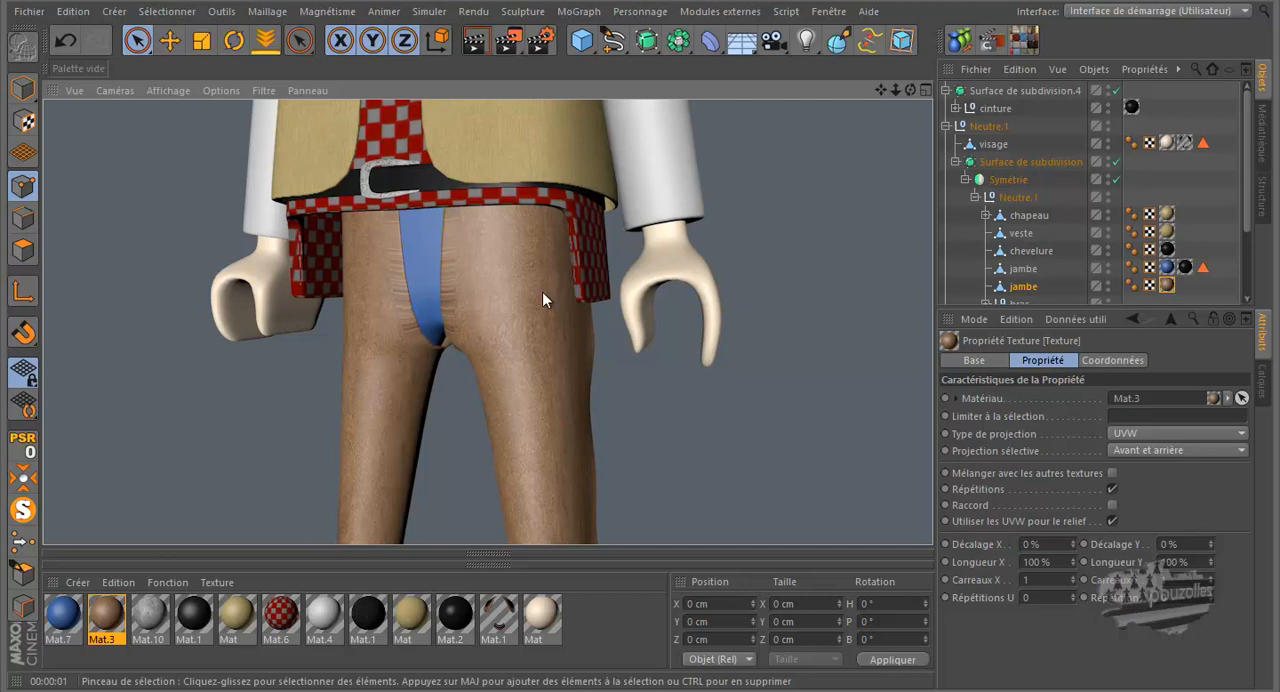
scroll(486, 277, "down", 3)
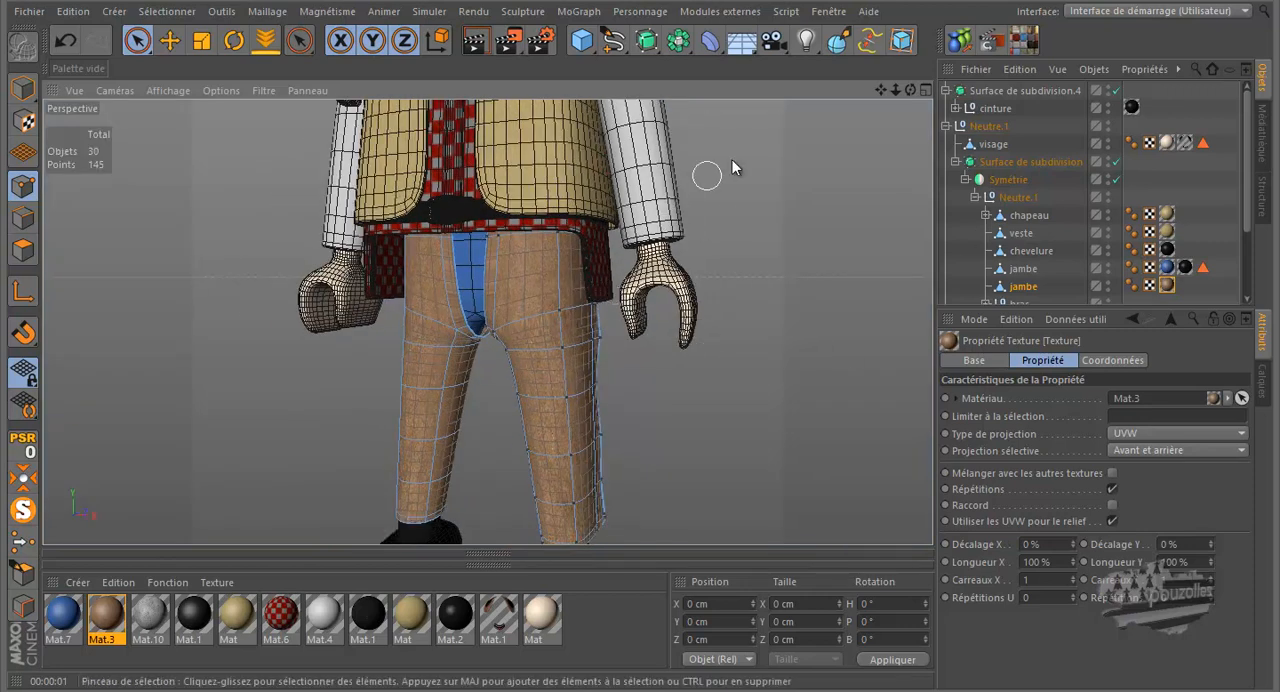
left_click_drag(908, 89, 638, 322)
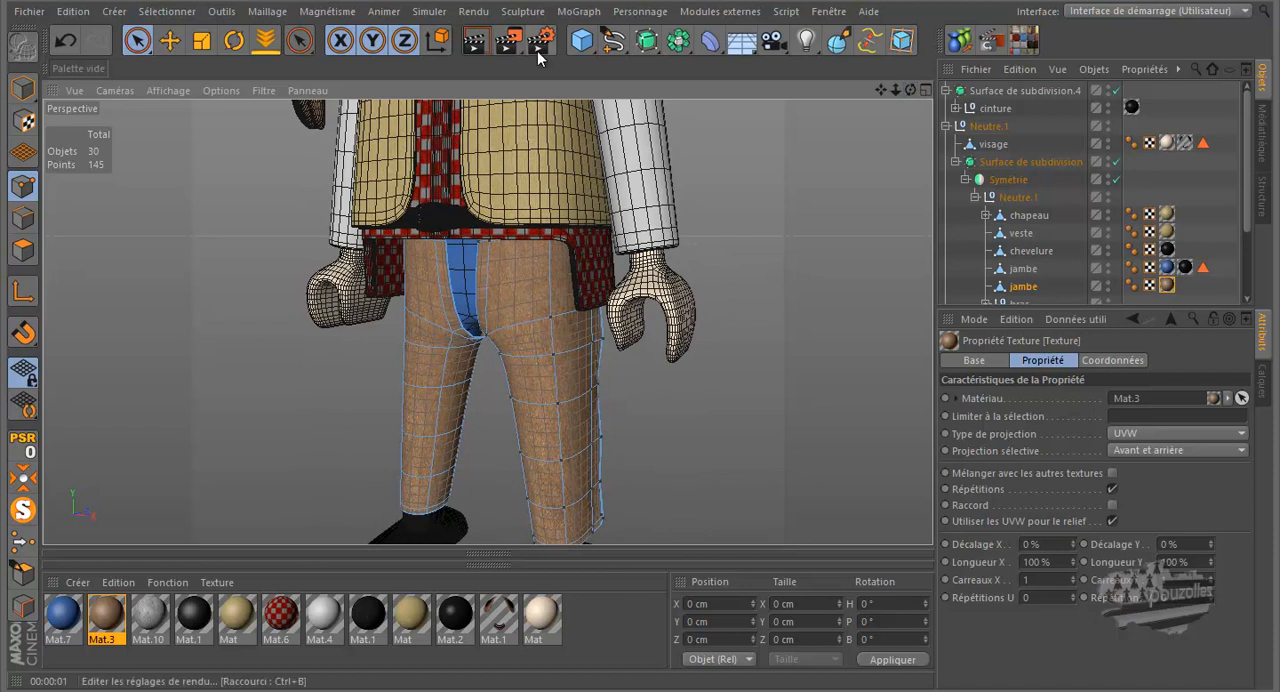
left_click(474, 43)
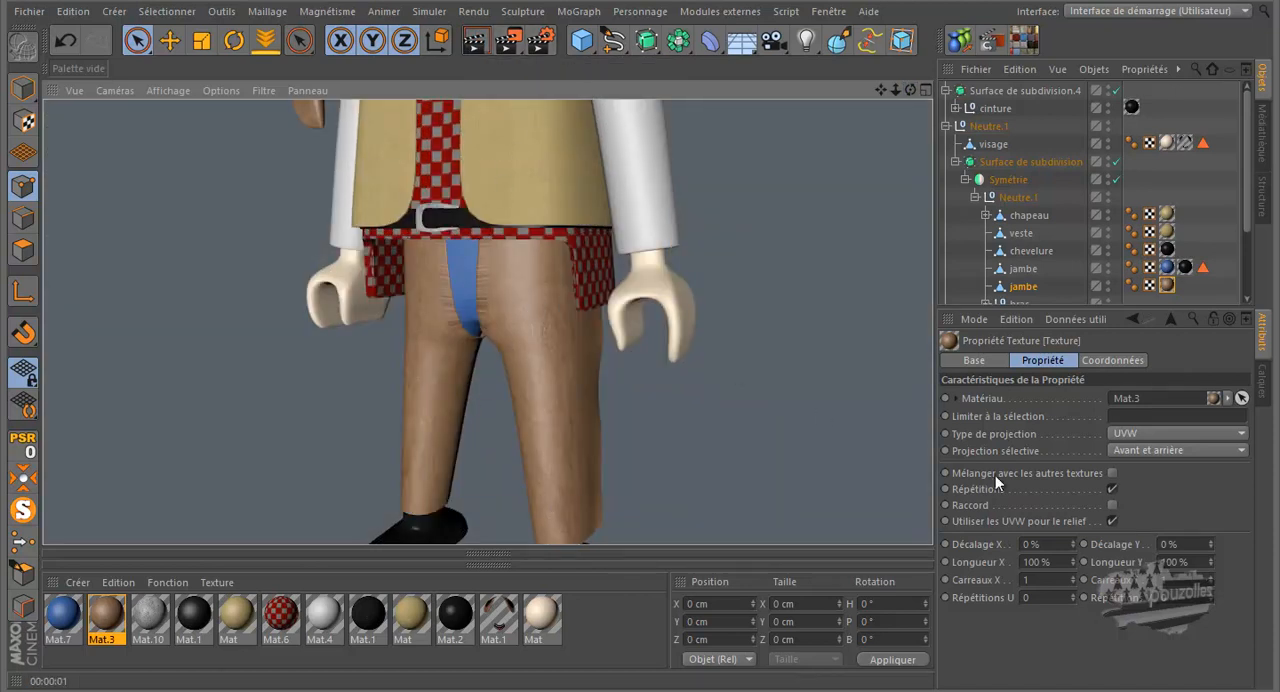
- Set the projection type of the chaps' texture to Cubique and render the view
left_click(1169, 288)
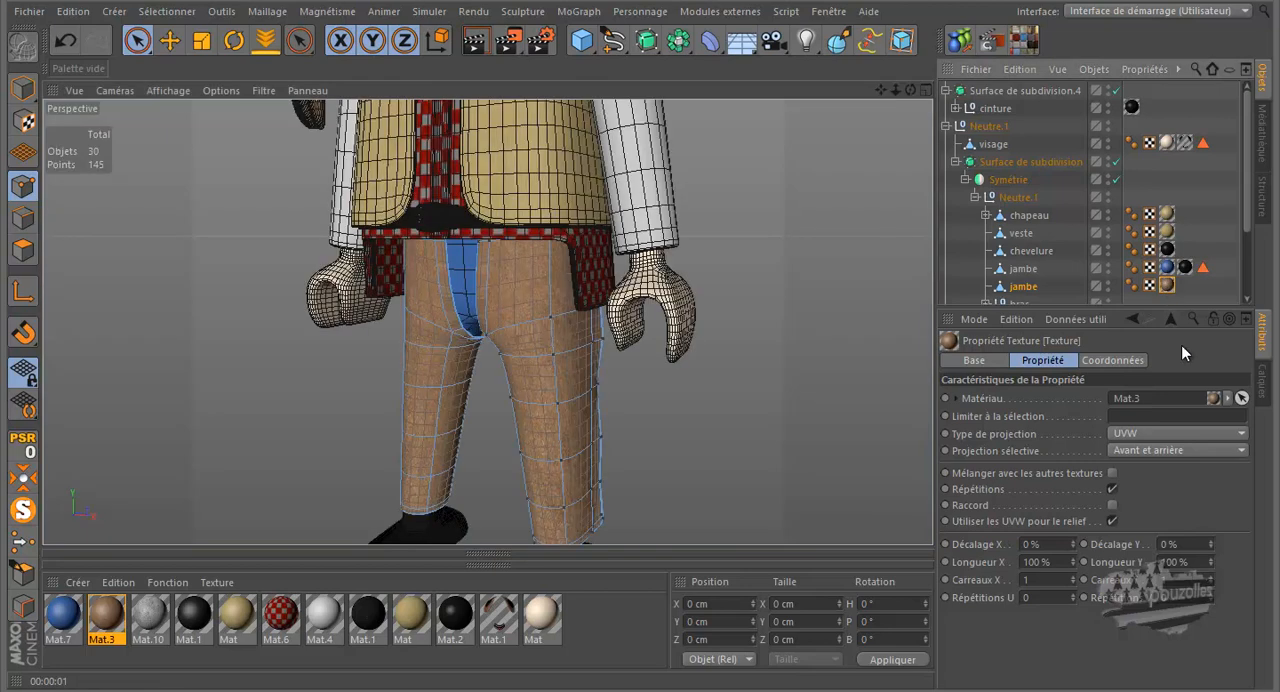
left_click(1173, 434)
left_click(1157, 501)
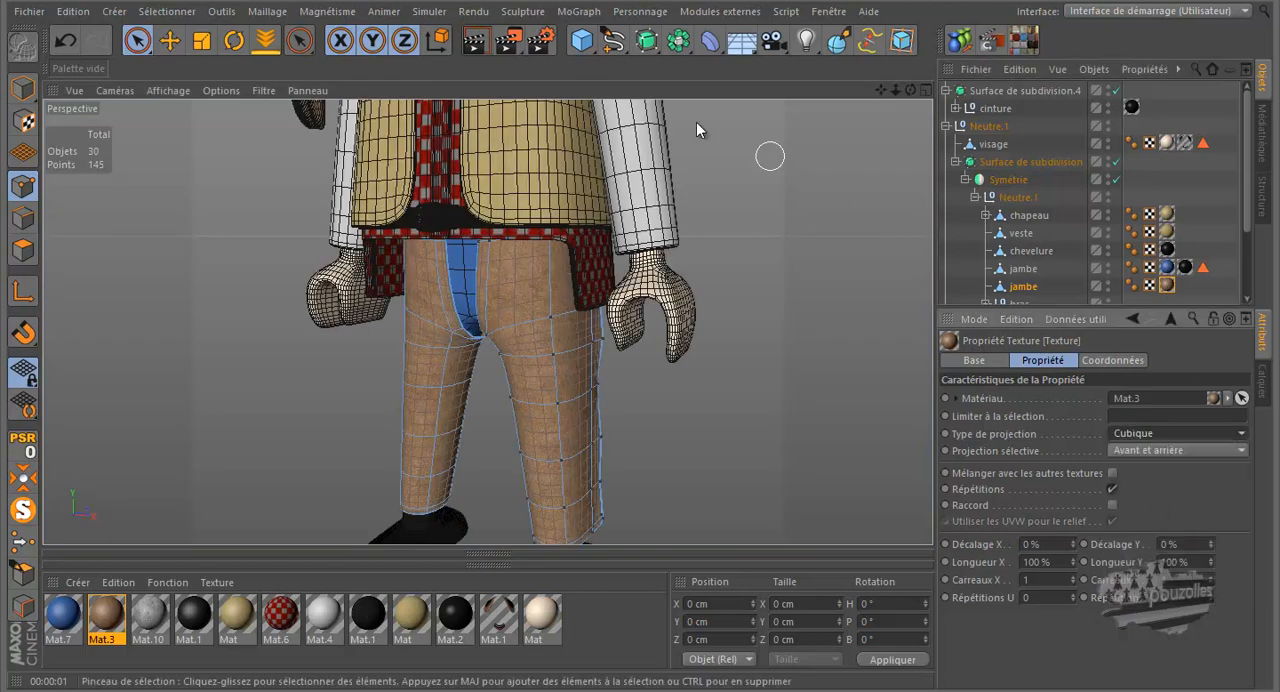
left_click(476, 41)
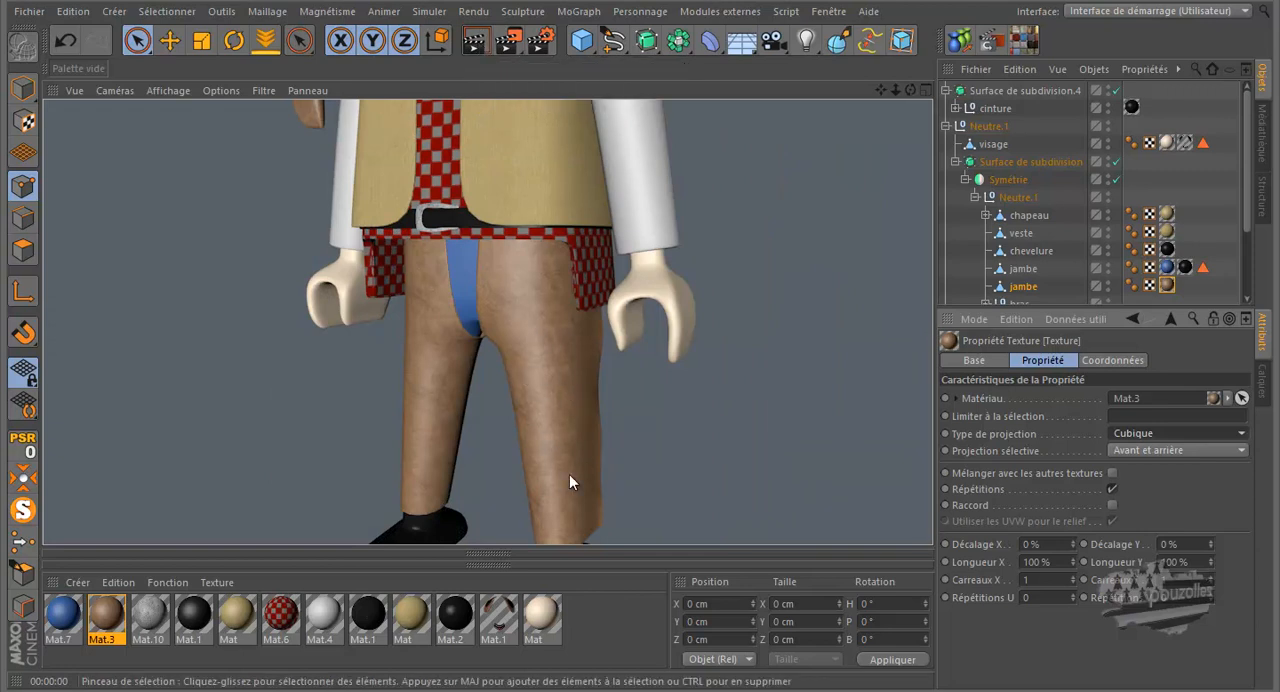
- Collapse the material and coordinate managers and switch to Texture mode for the chaps' projection grid
scroll(280, 301, "down", 2)
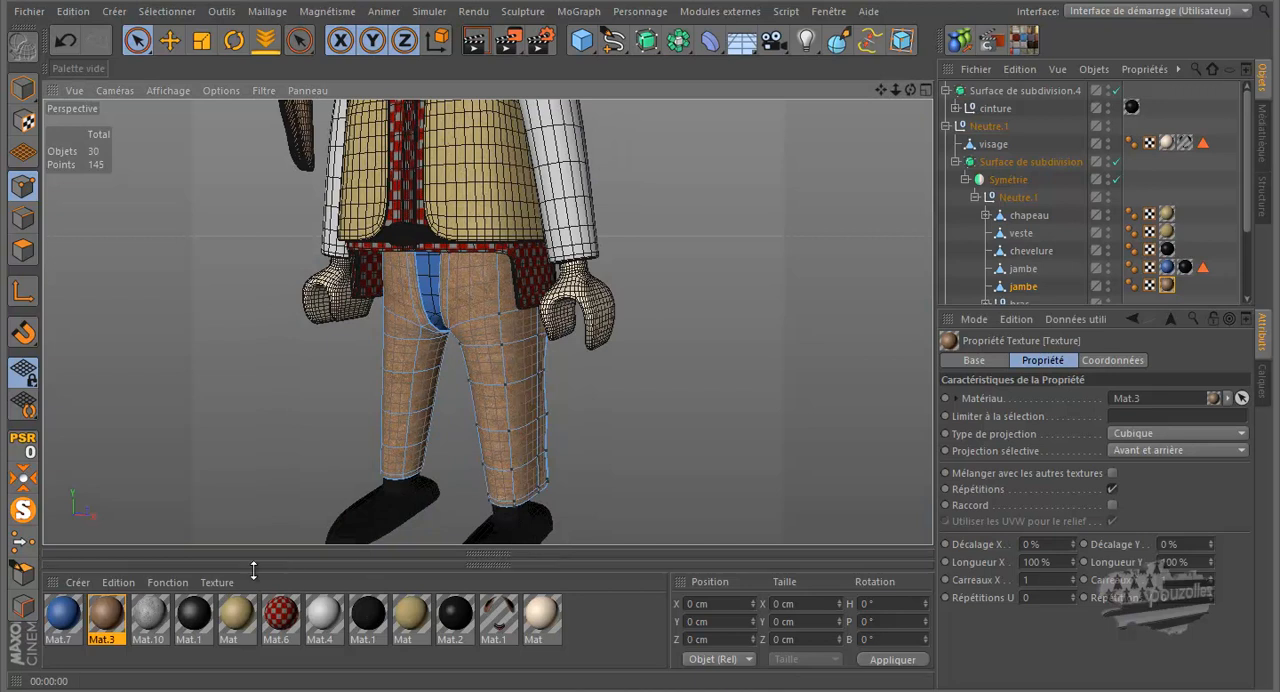
middle_click(56, 585)
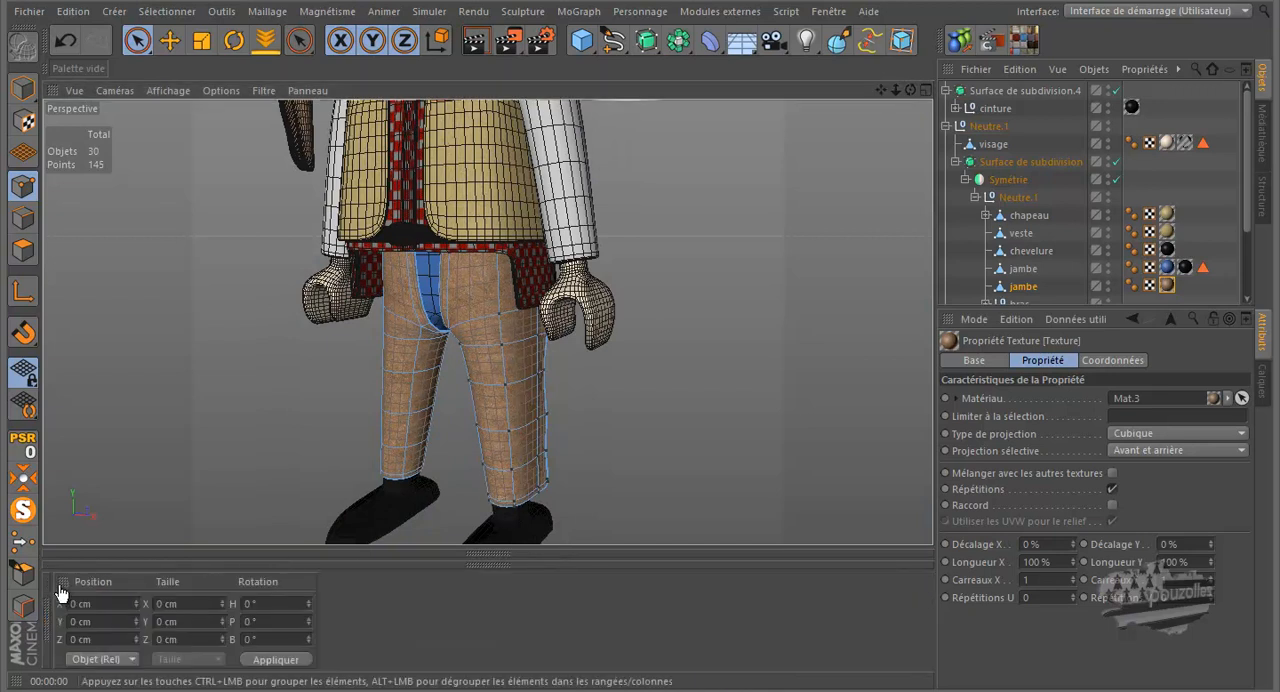
middle_click(64, 590)
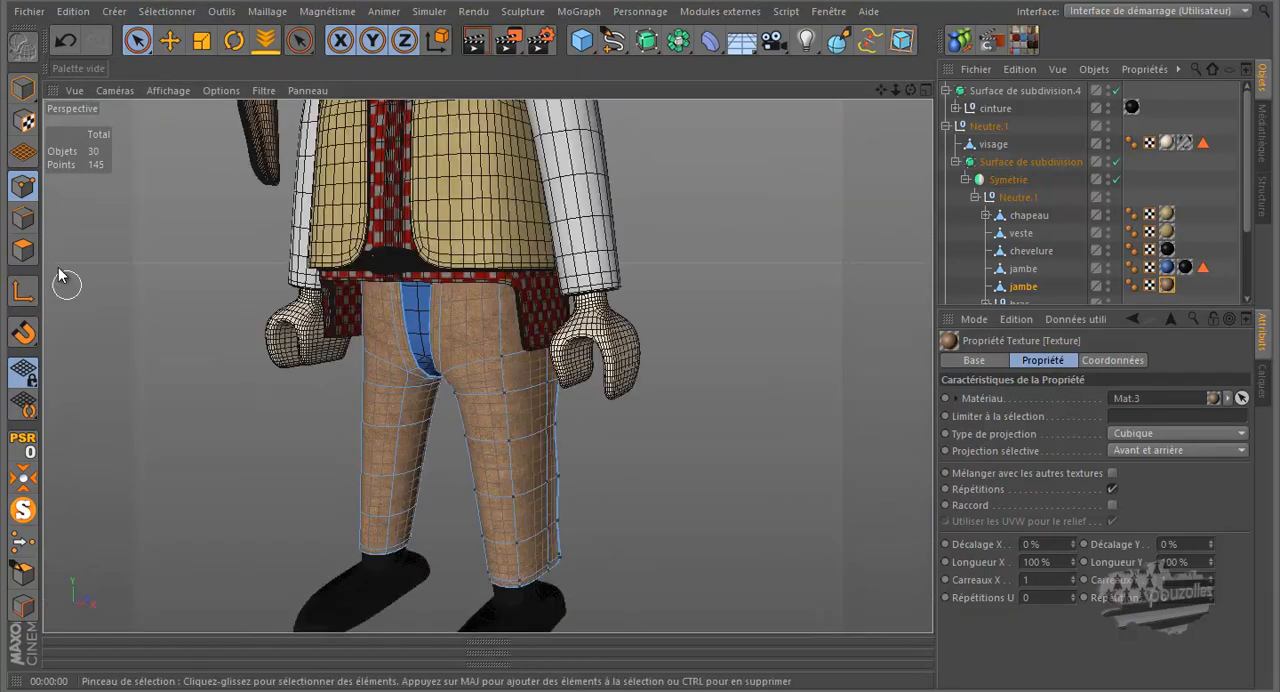
left_click(26, 121)
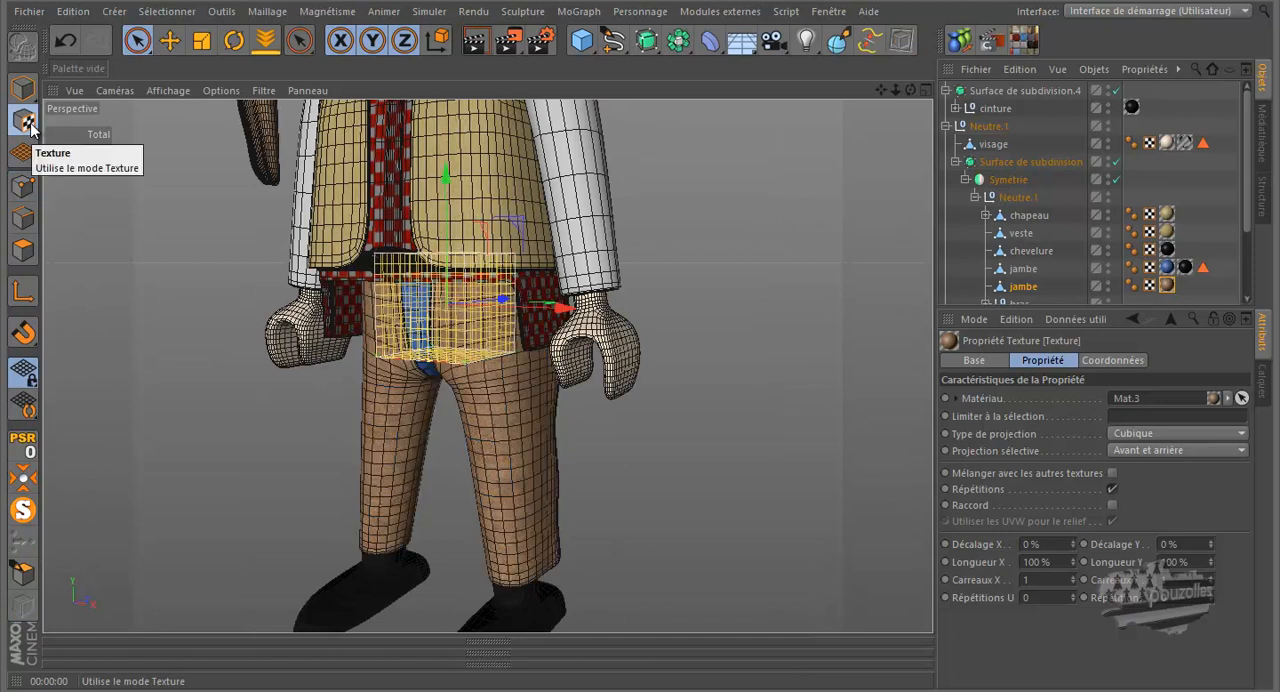
- In the front view, set the X offset (Décalage X) of the chaps' texture to 50 %
left_click_drag(911, 90, 640, 321)
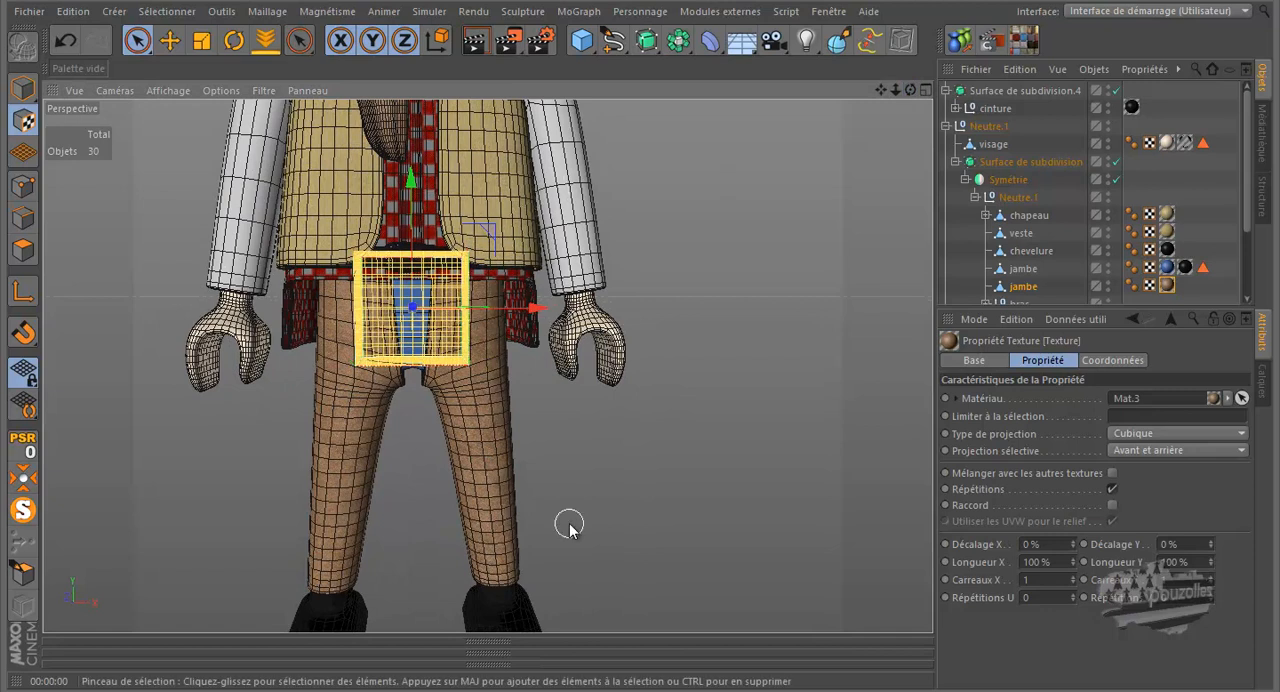
middle_click(574, 502)
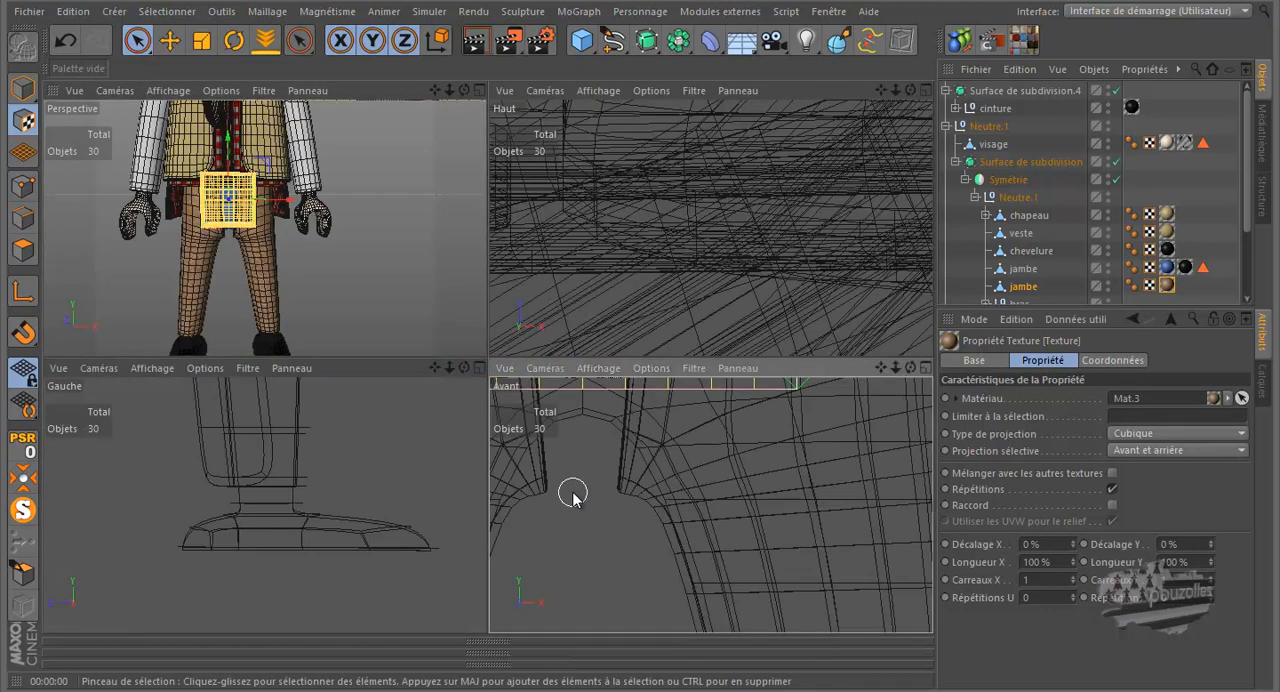
middle_click(572, 492)
scroll(570, 492, "down", 5)
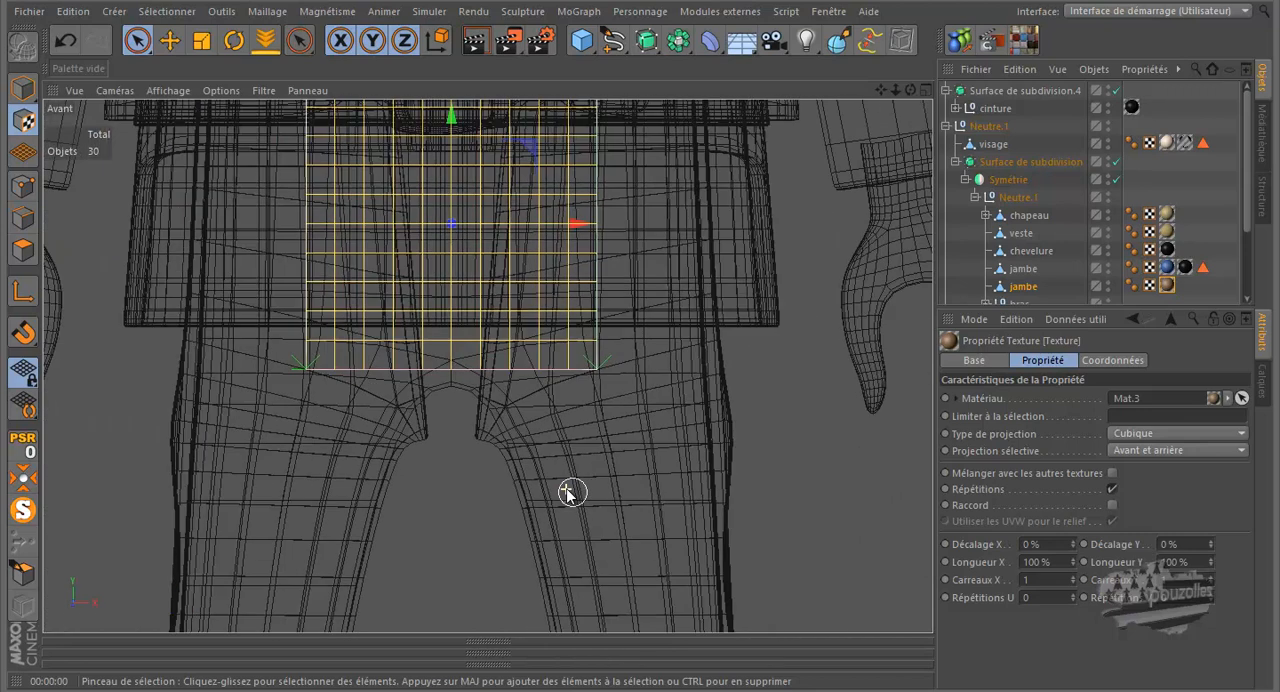
scroll(571, 492, "down", 3)
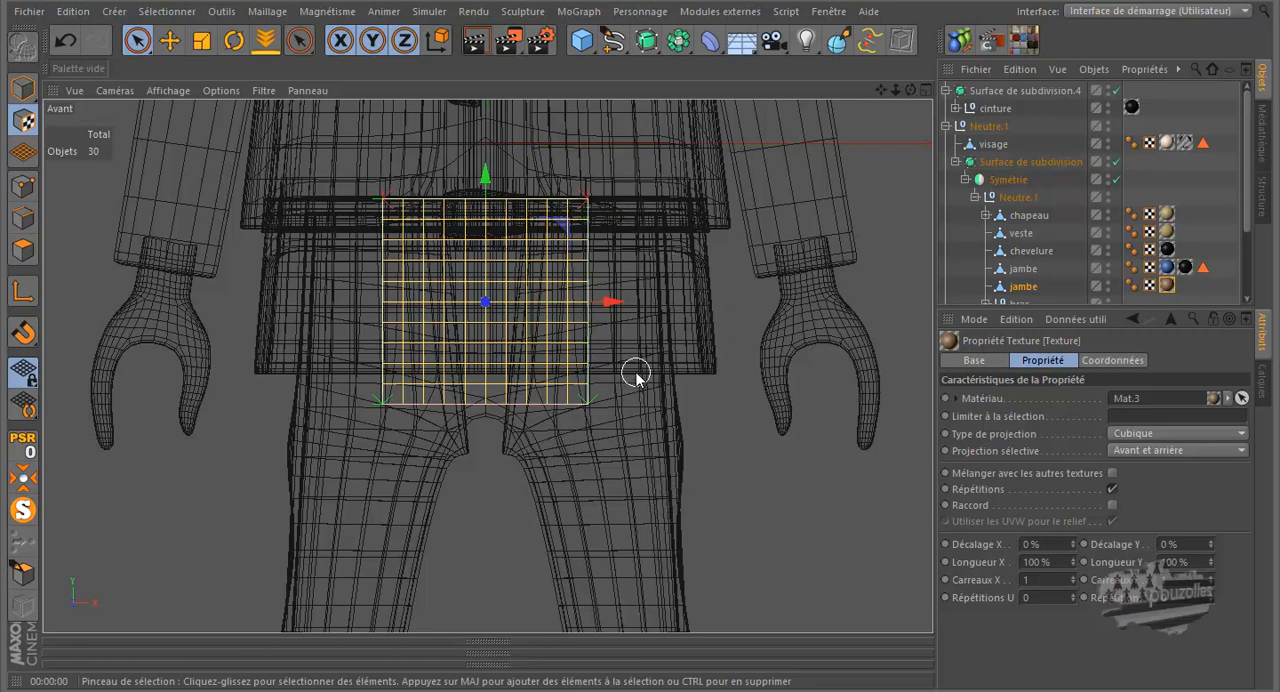
left_click_drag(614, 303, 837, 306)
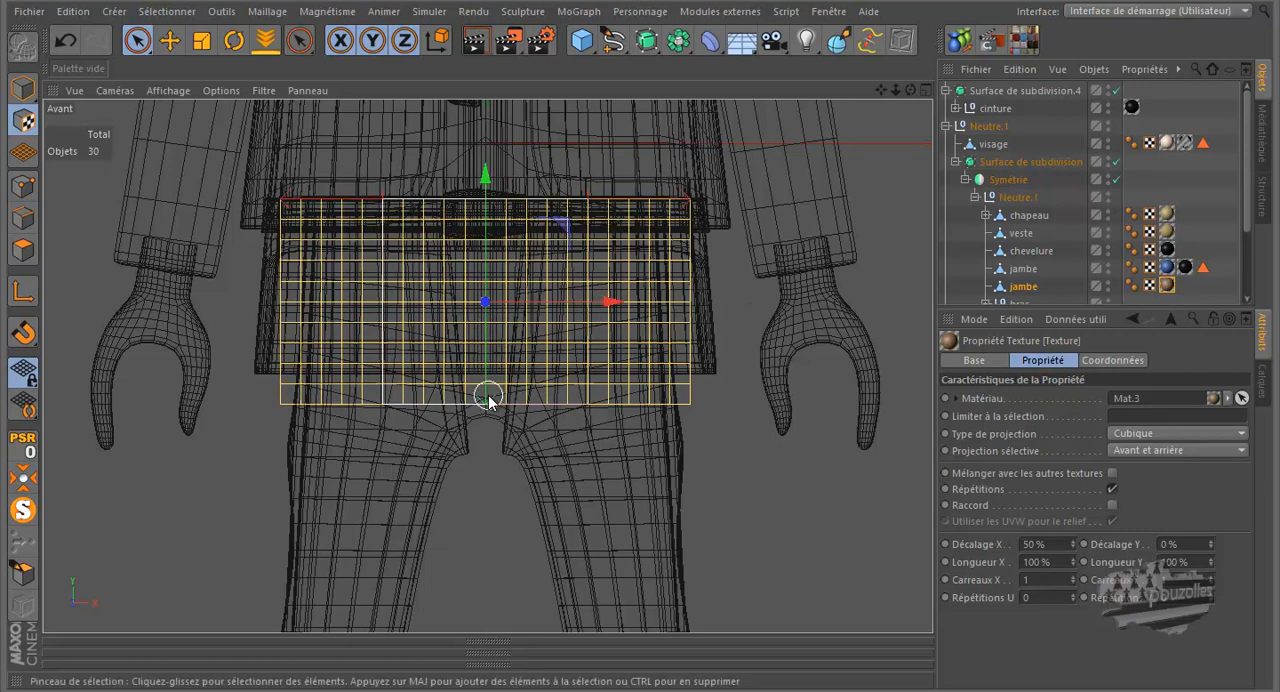
- Set the X and Y lengths (Longueur X and Y) of the chaps' texture to 200 %
left_click(1031, 562)
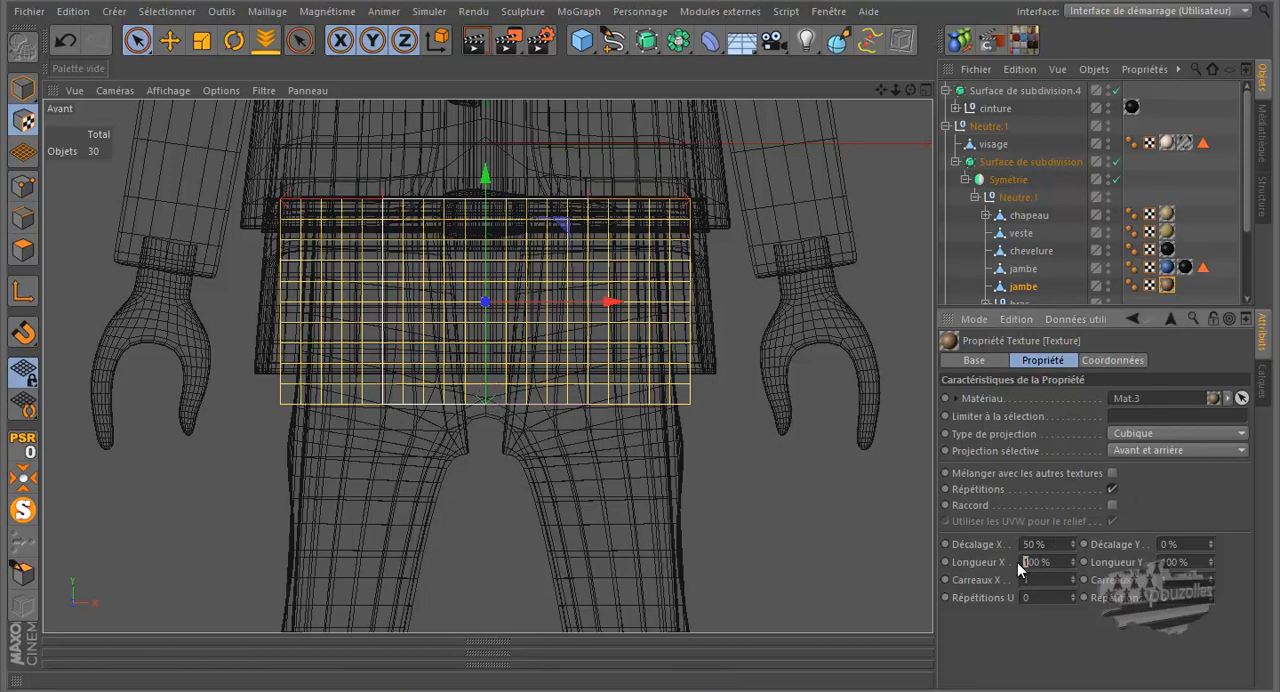
type("2")
key("Return")
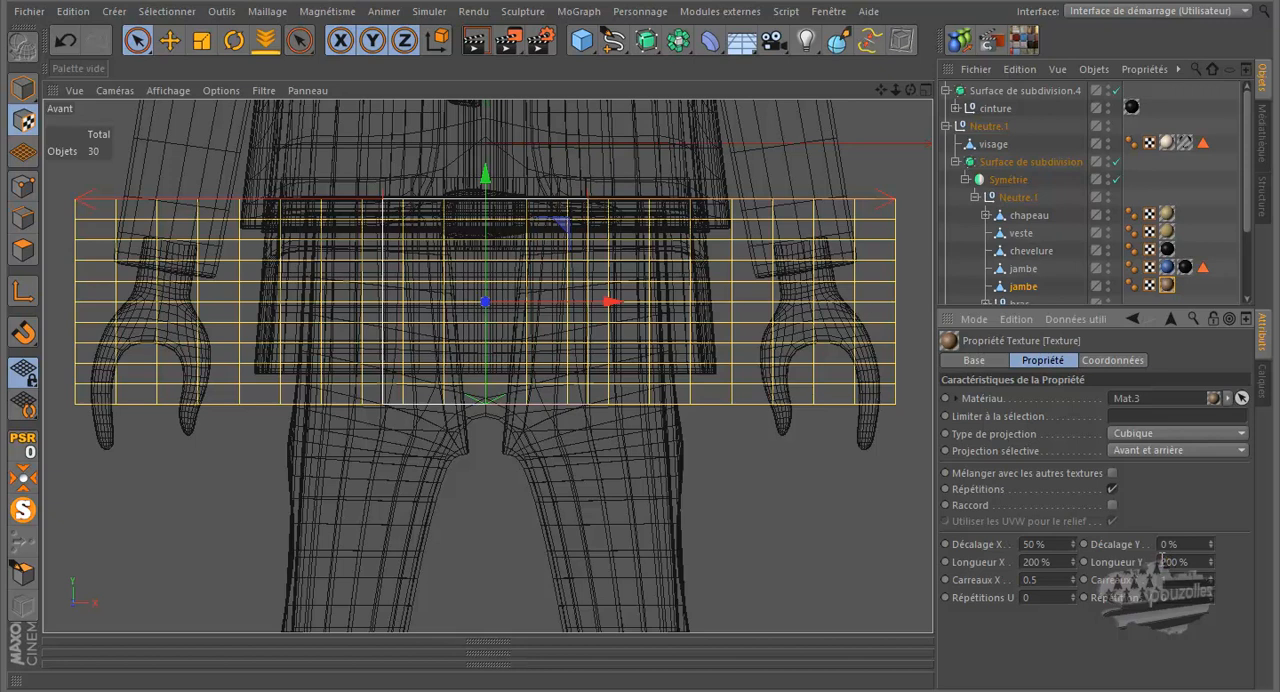
key("Return")
scroll(780, 330, "down", 5)
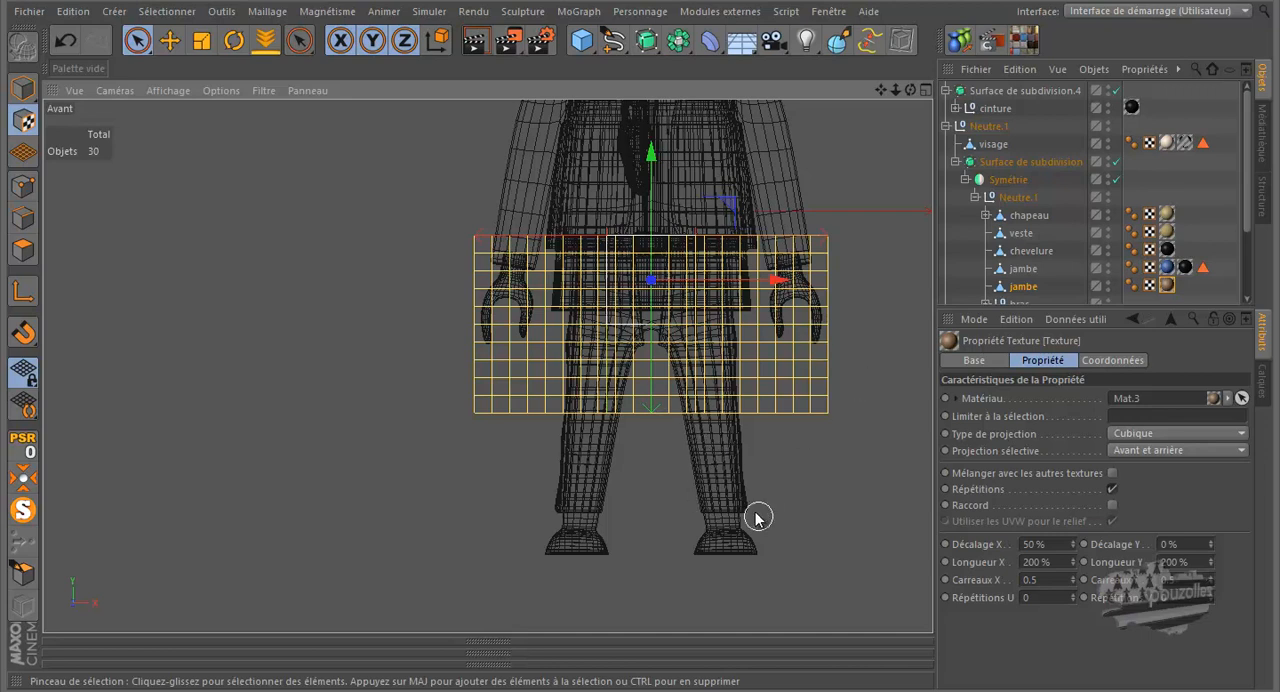
- Render the perspective view from the front and at an angle to check the enlarged texture on the chaps
middle_click(314, 388)
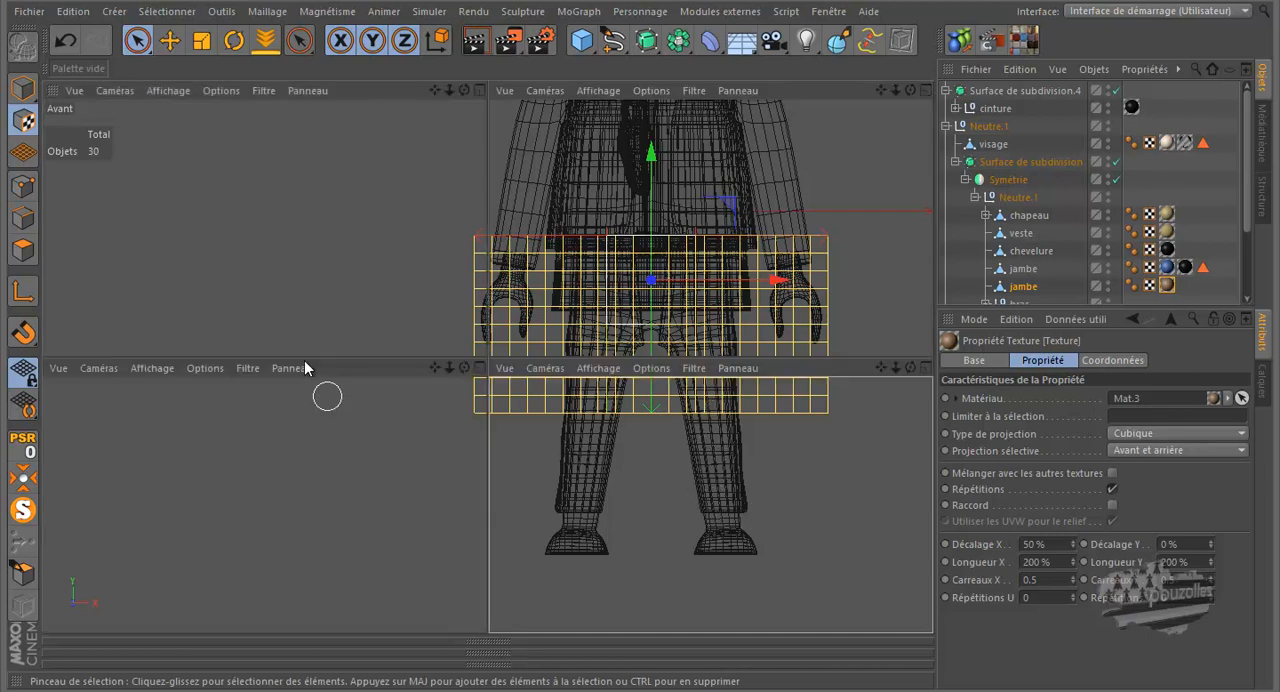
middle_click(306, 314)
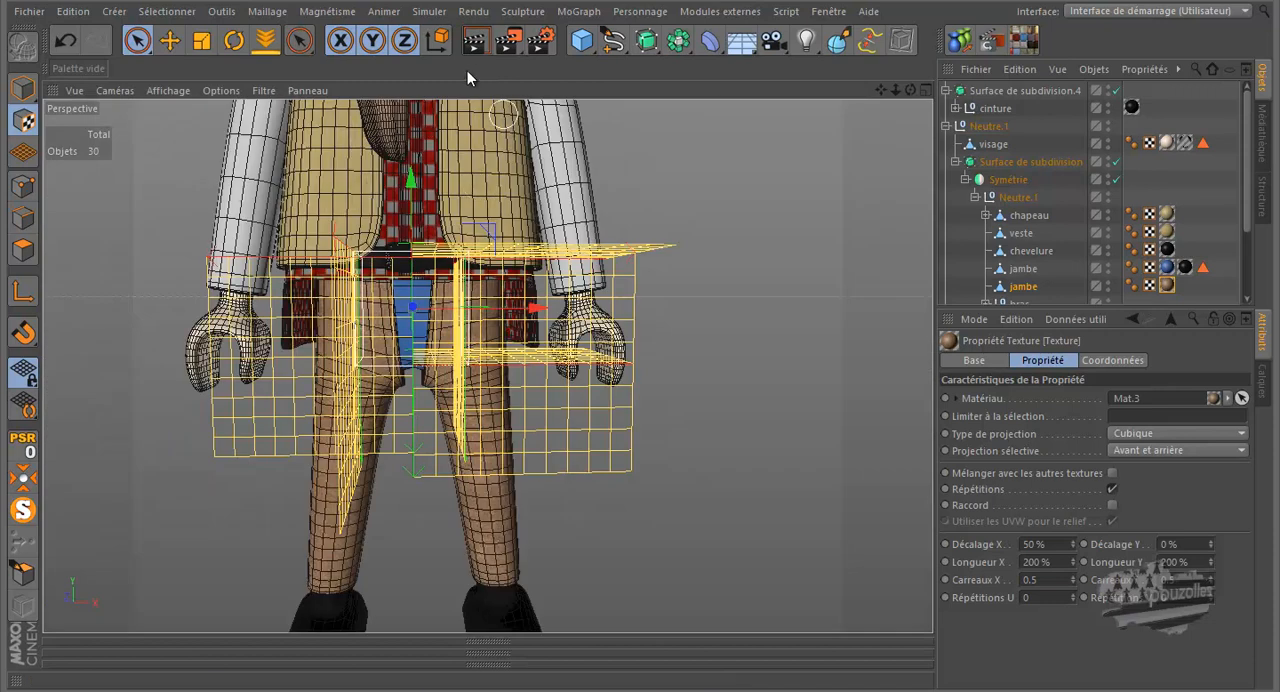
left_click(475, 40)
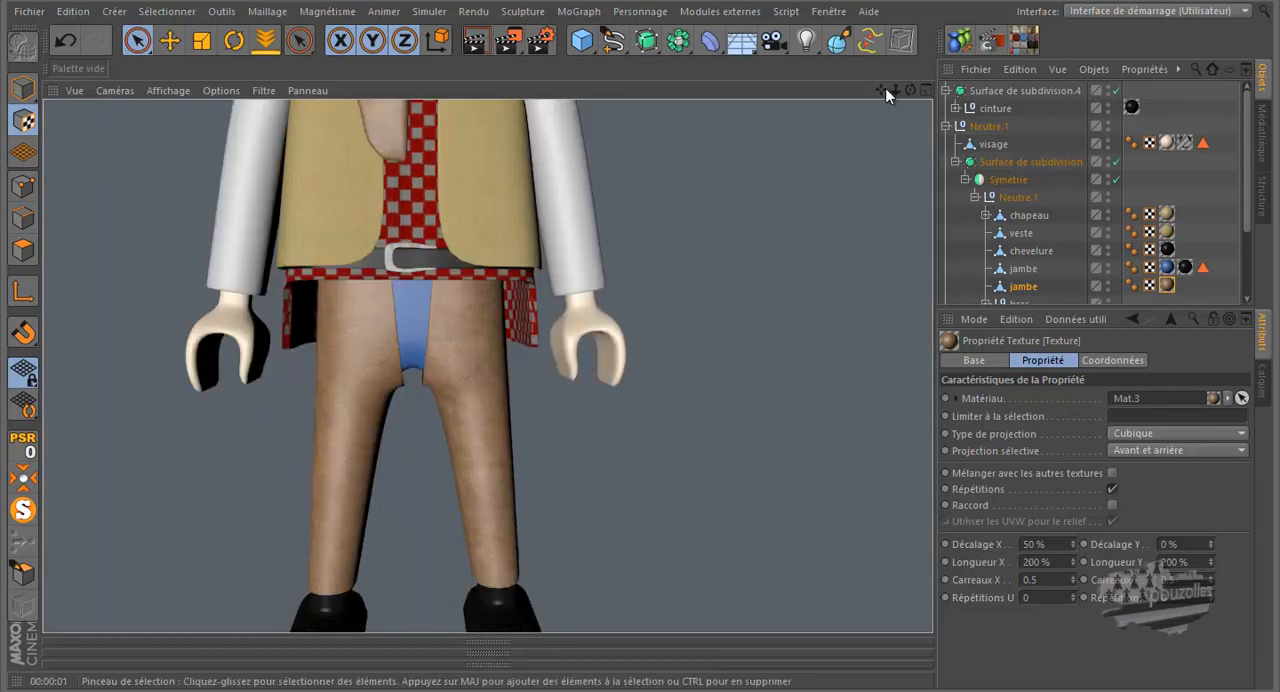
left_click_drag(910, 90, 639, 107)
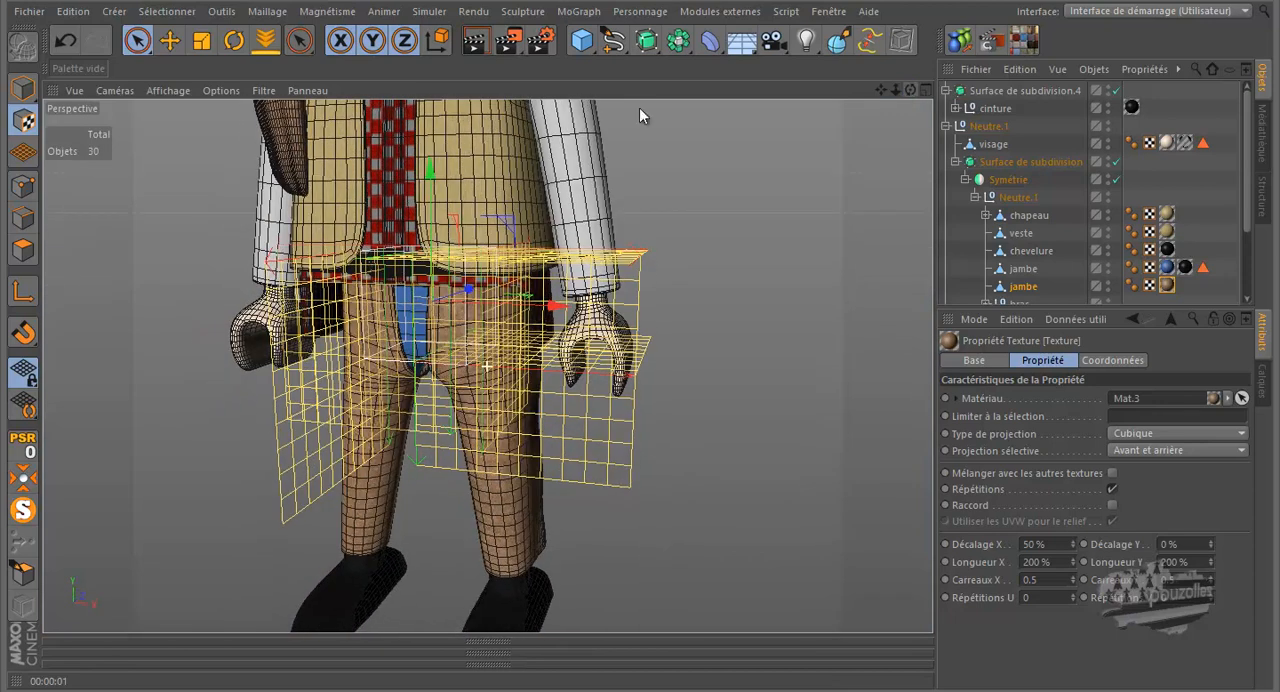
left_click(472, 42)
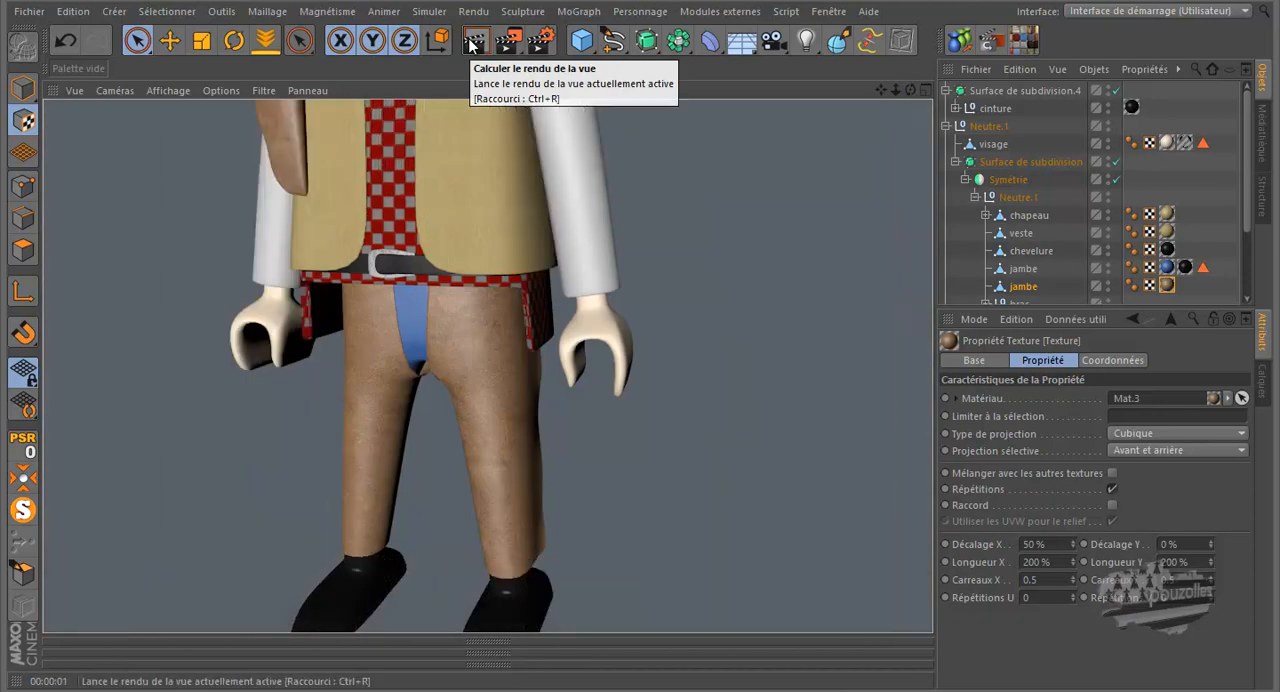
- Examine the chaps' texture projection grid from the side in the perspective and left (Gauche) views
left_click_drag(910, 90, 645, 326)
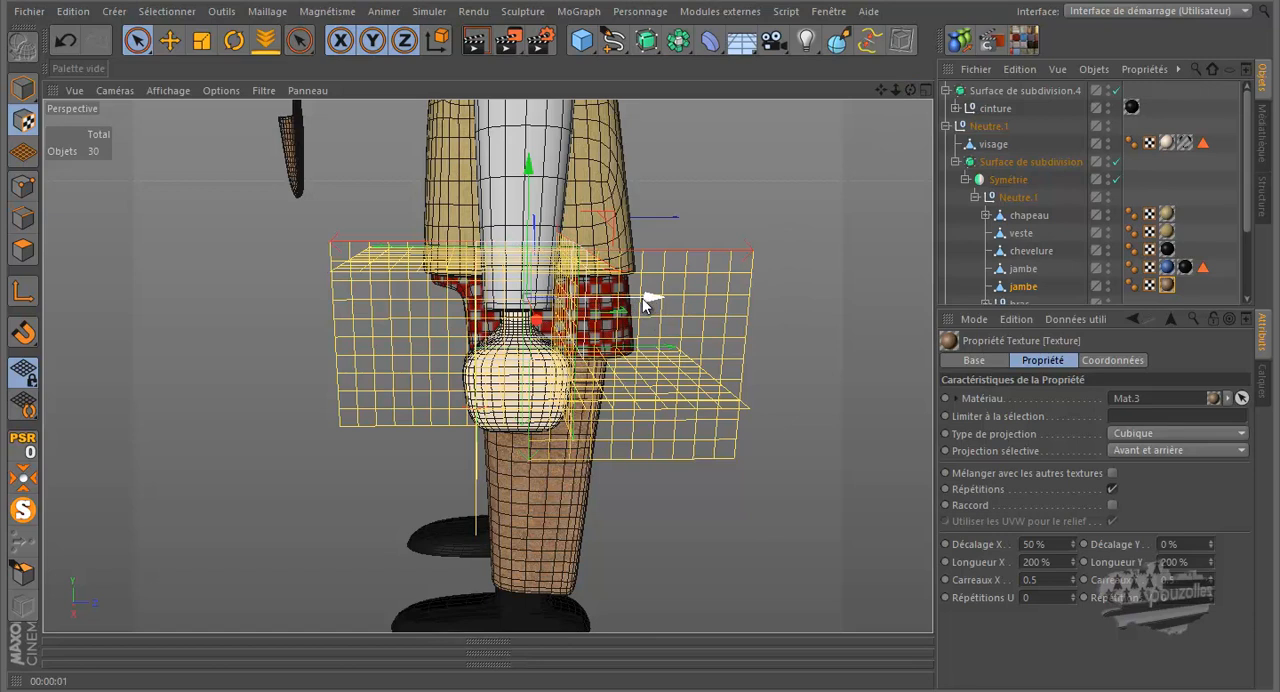
key("F5")
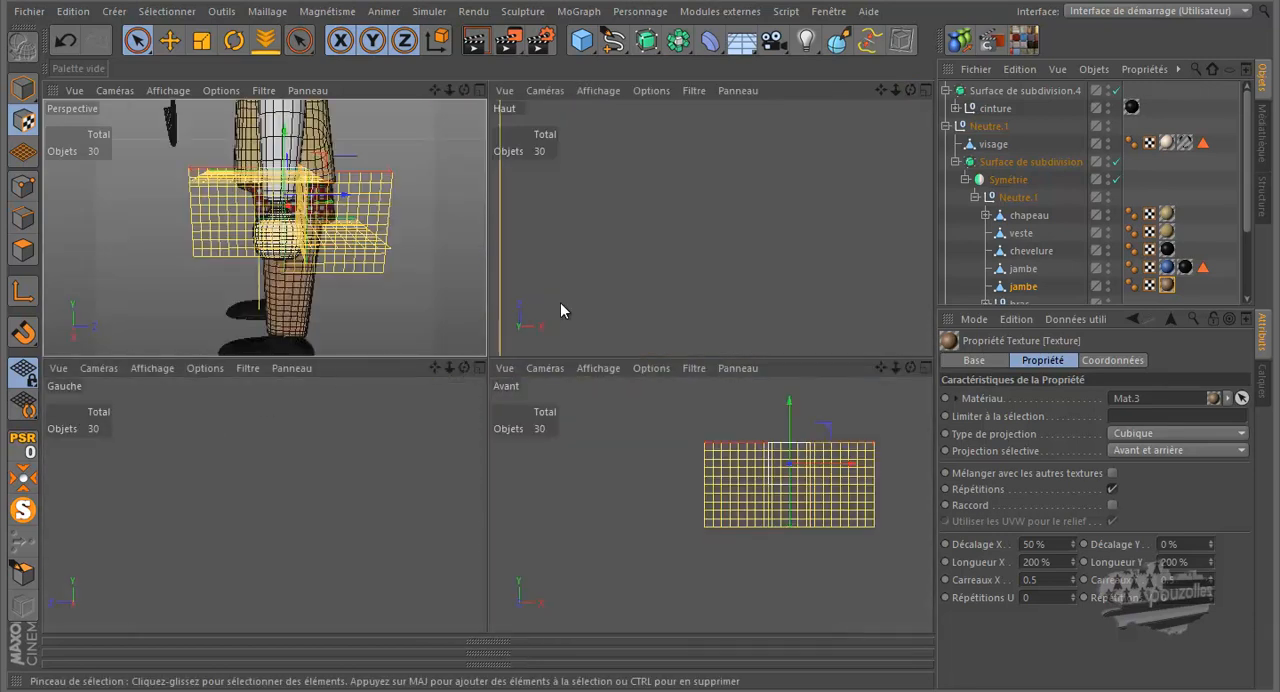
middle_click(334, 494)
scroll(343, 519, "down", 4)
scroll(345, 528, "down", 8)
scroll(391, 375, "up", 5)
scroll(391, 375, "up", 1)
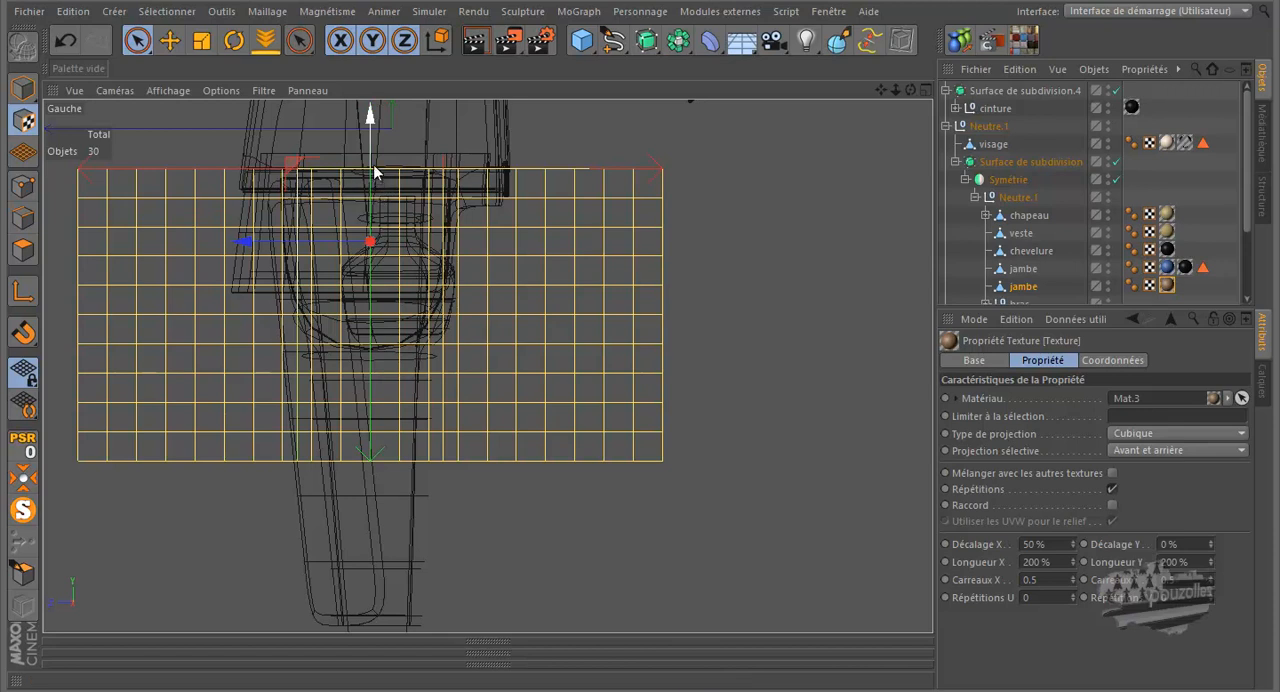
middle_click(362, 501)
middle_click(357, 291)
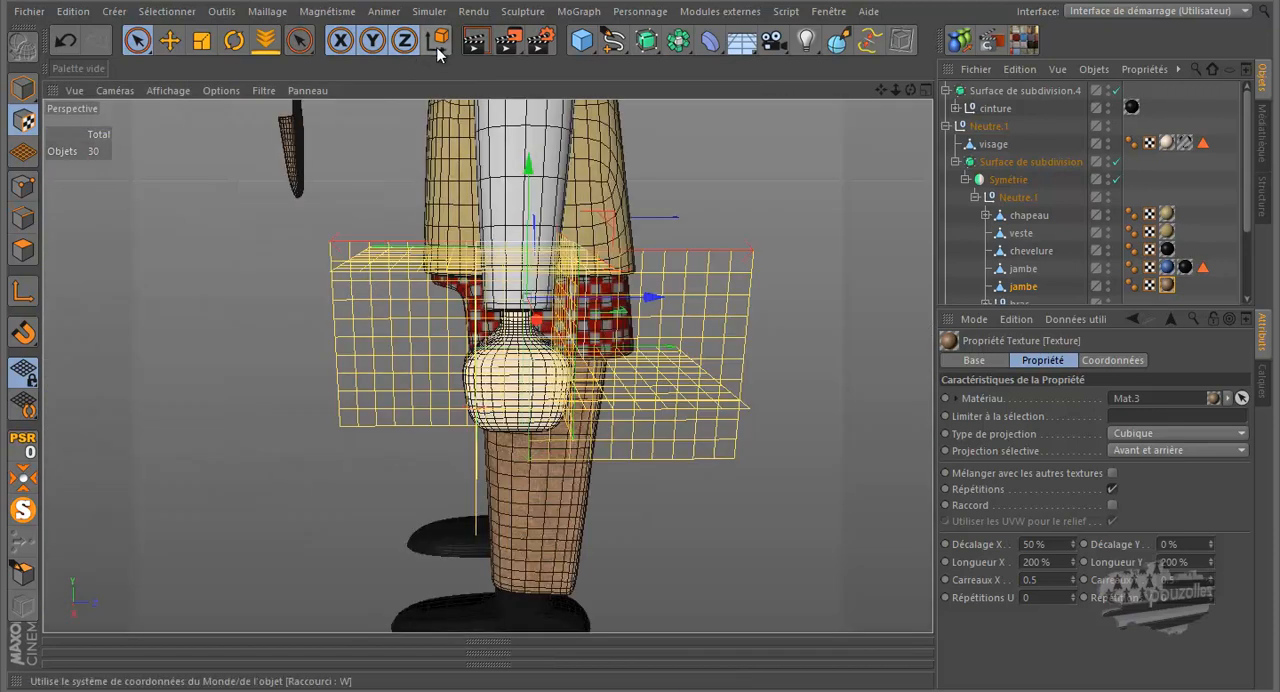
- Switch back to Model mode and render the perspective view from the side to check the leather on the leg
left_click(24, 88)
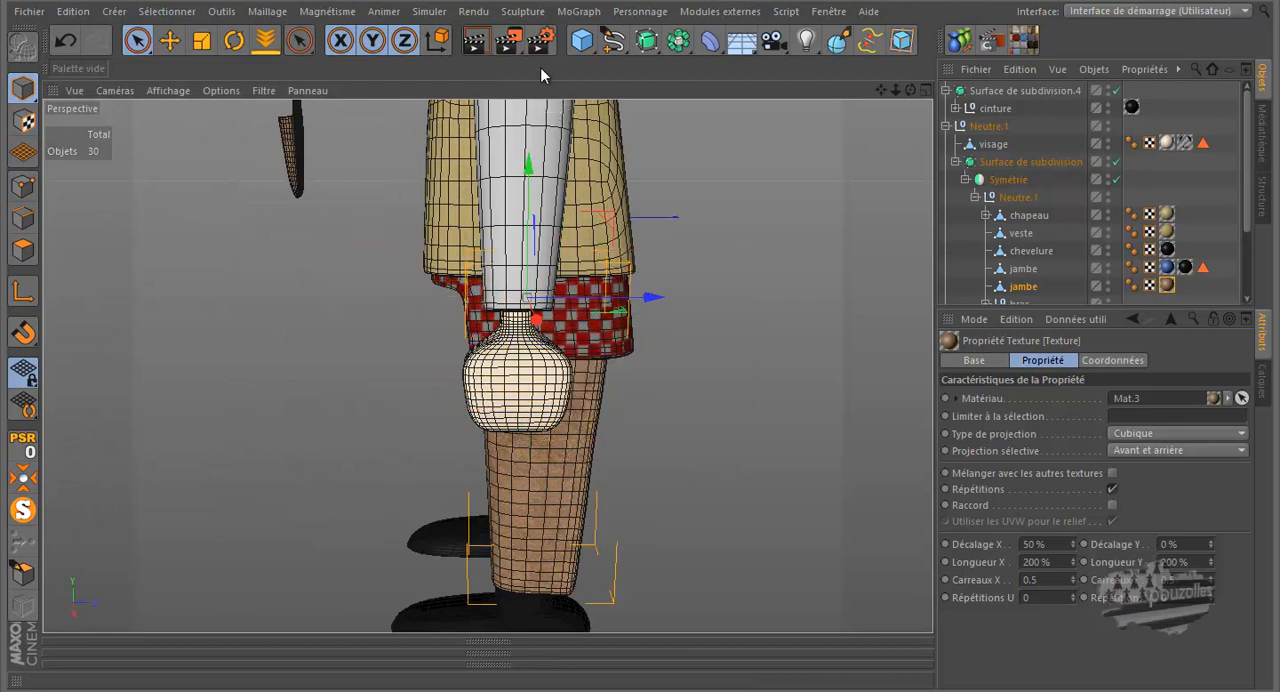
left_click(475, 46)
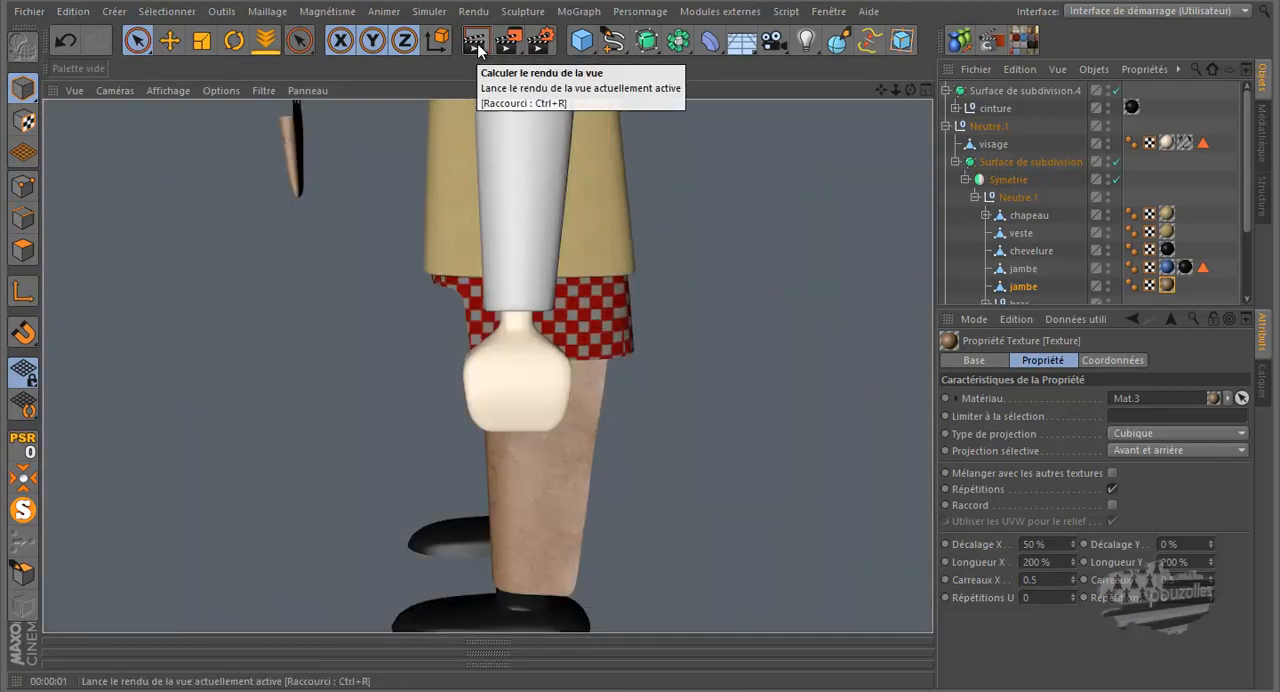
- Frame the whole figure at a three-quarter angle in the perspective view and render it
scroll(585, 510, "down", 5)
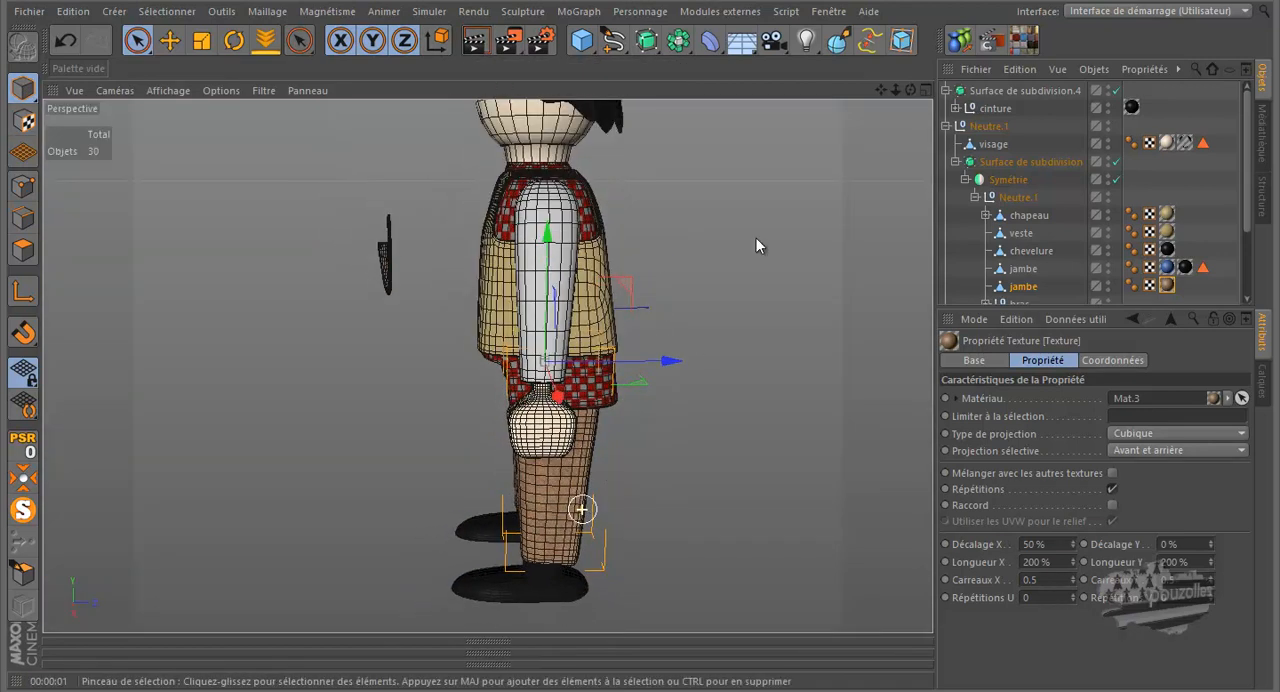
left_click_drag(665, 323, 641, 319, "alt")
scroll(497, 514, "down", 3)
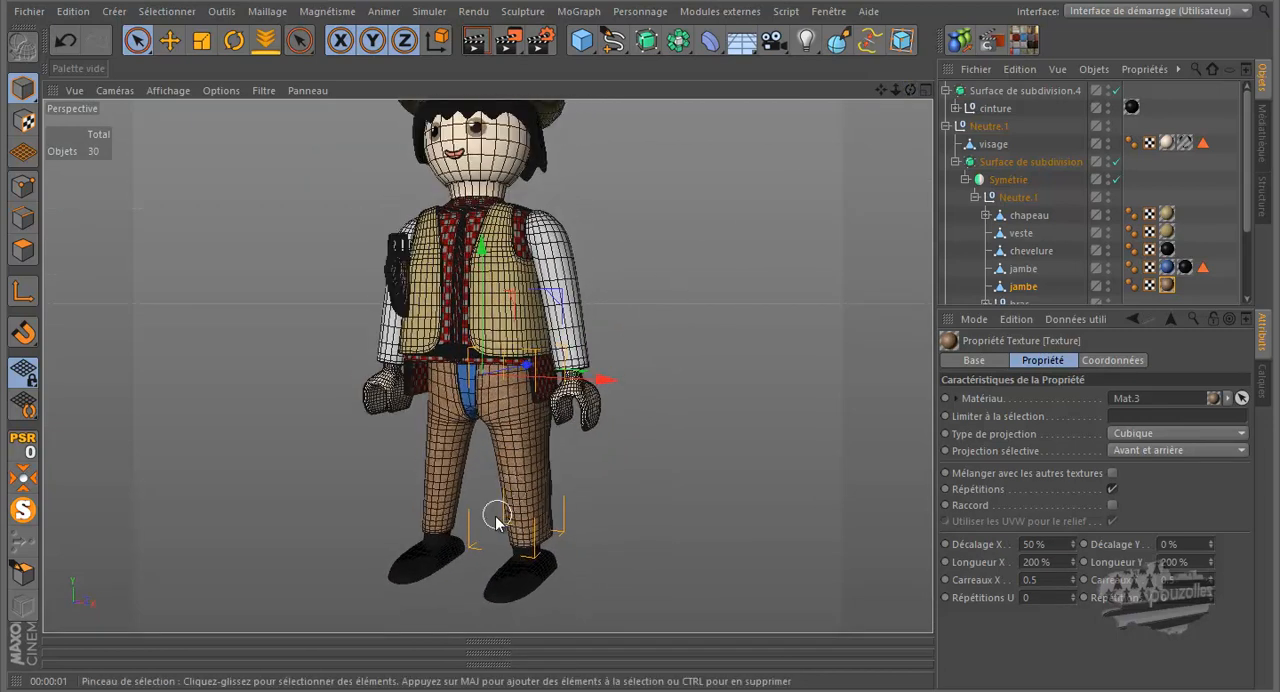
left_click_drag(881, 92, 628, 340)
left_click_drag(910, 90, 640, 330)
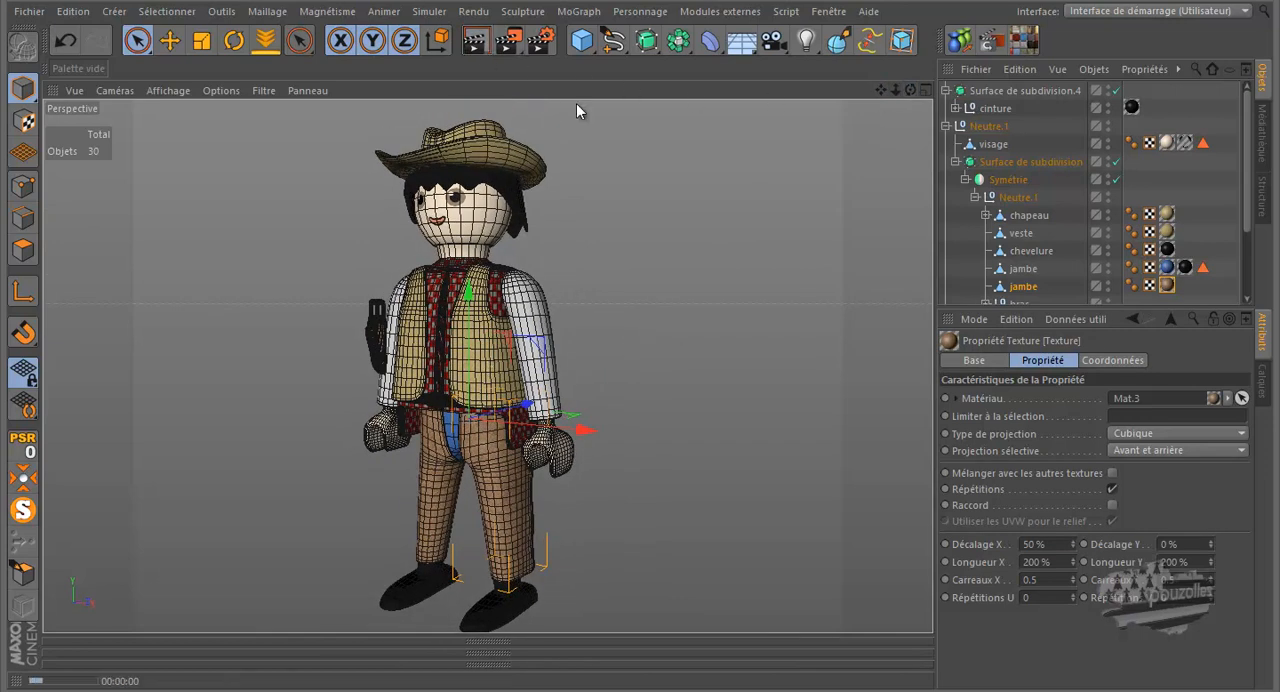
left_click(476, 47)
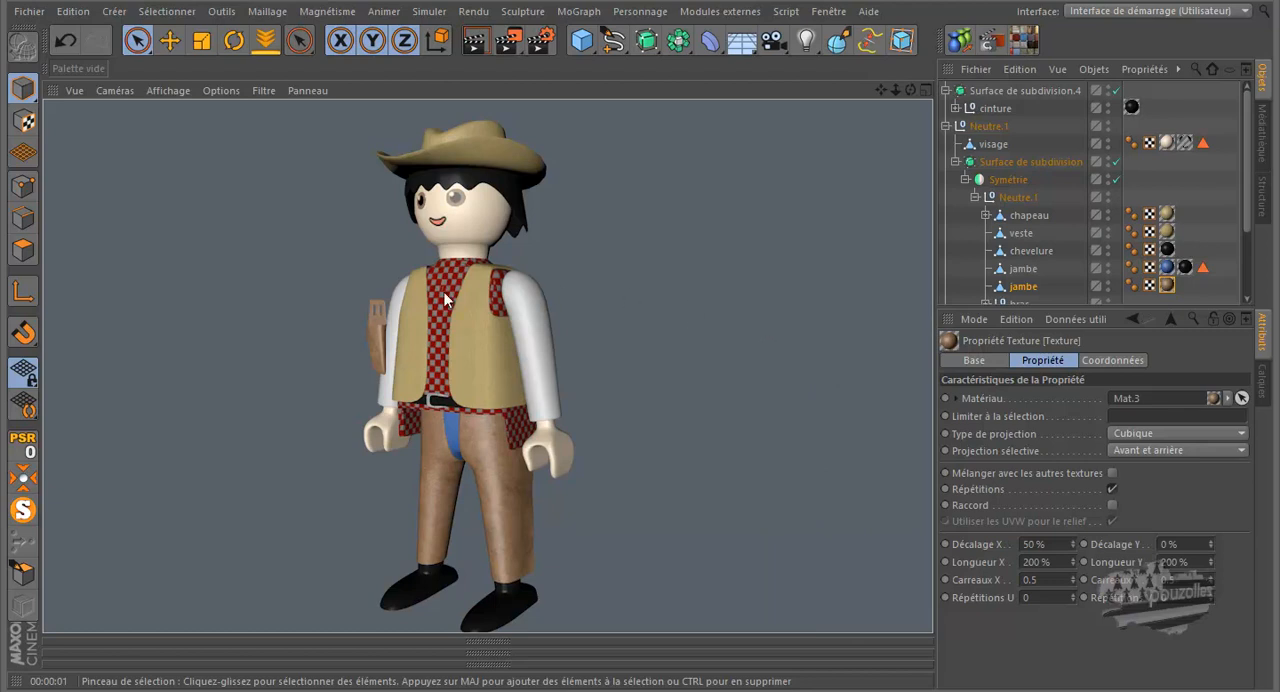
- Select the Surface de subdivision.4 object by picking the holster floating beside the figure's arm
left_click(380, 352)
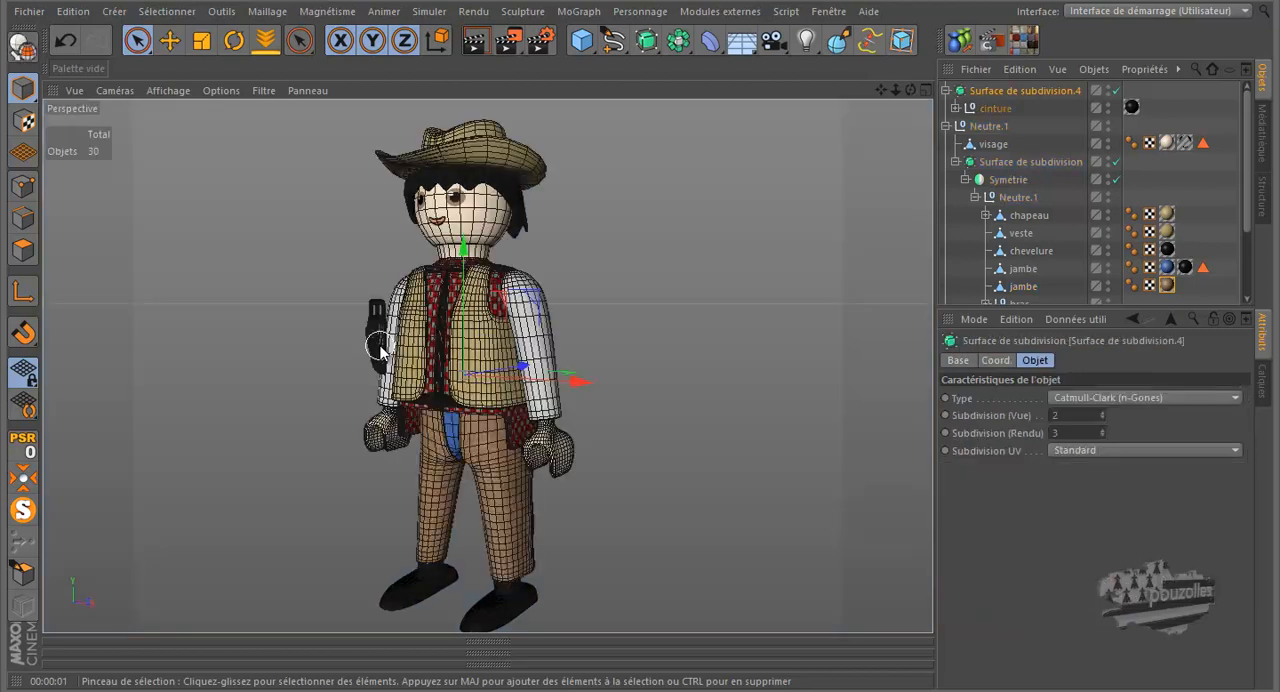